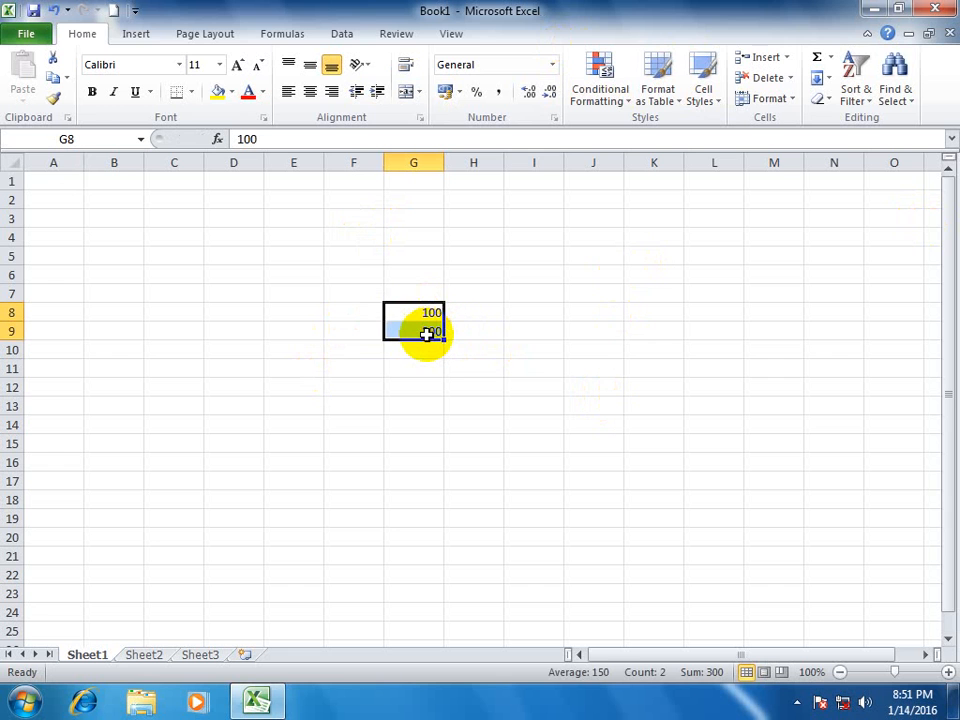
Format cells G8:G9 successively as number, time, date, currency and percentage, ending with the scientific format.
{"action": "key", "text": "ctrl+shift+1"}
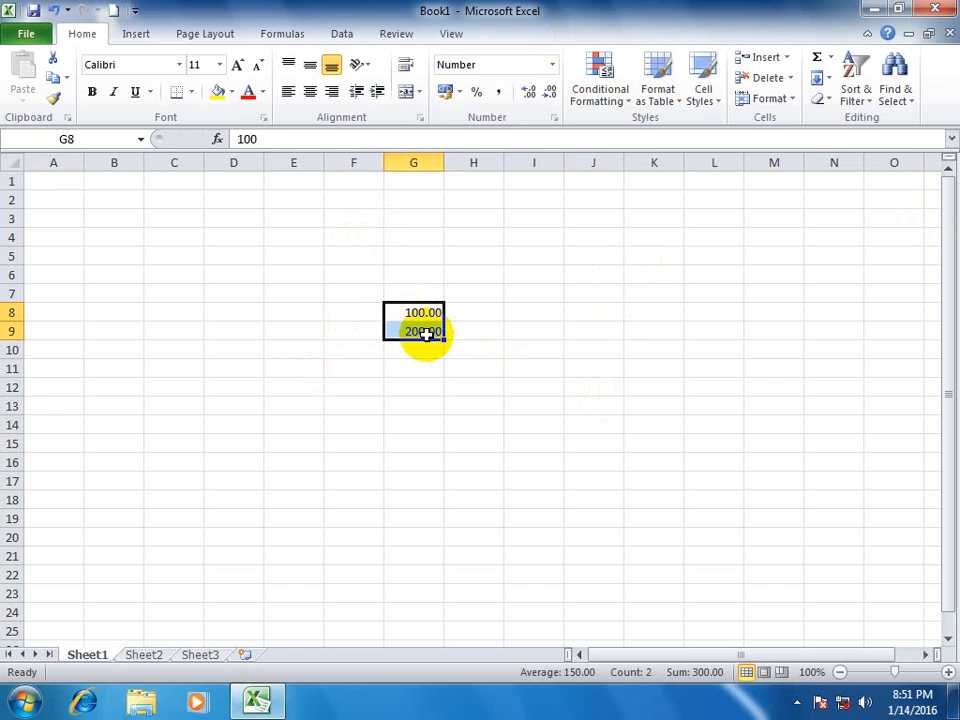
{"action": "key", "text": "ctrl+shift+2"}
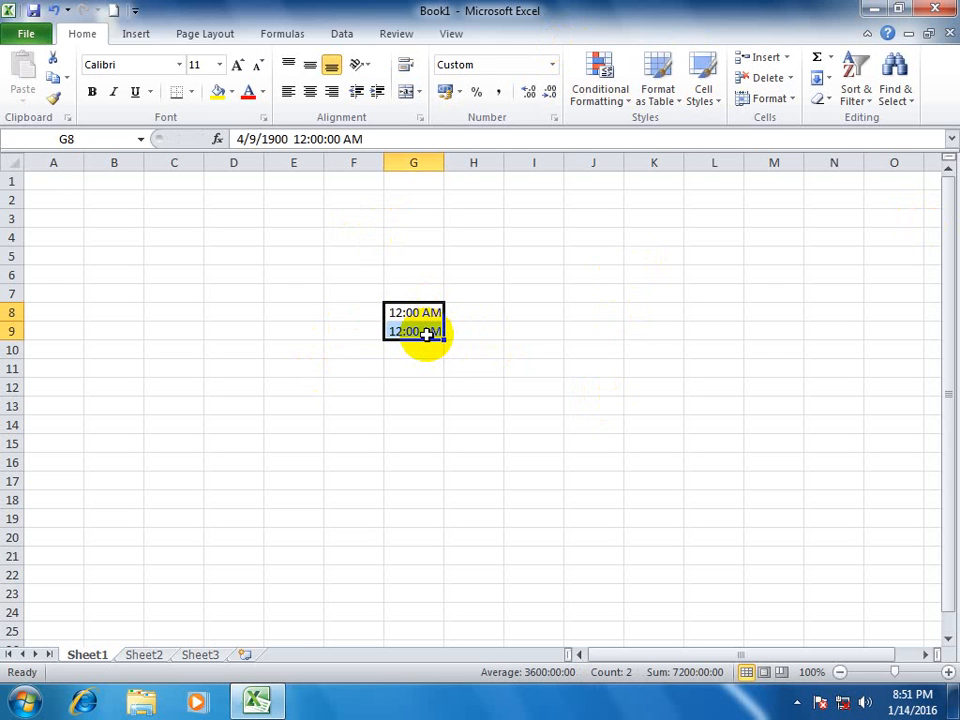
{"action": "key", "text": "ctrl+shift+3"}
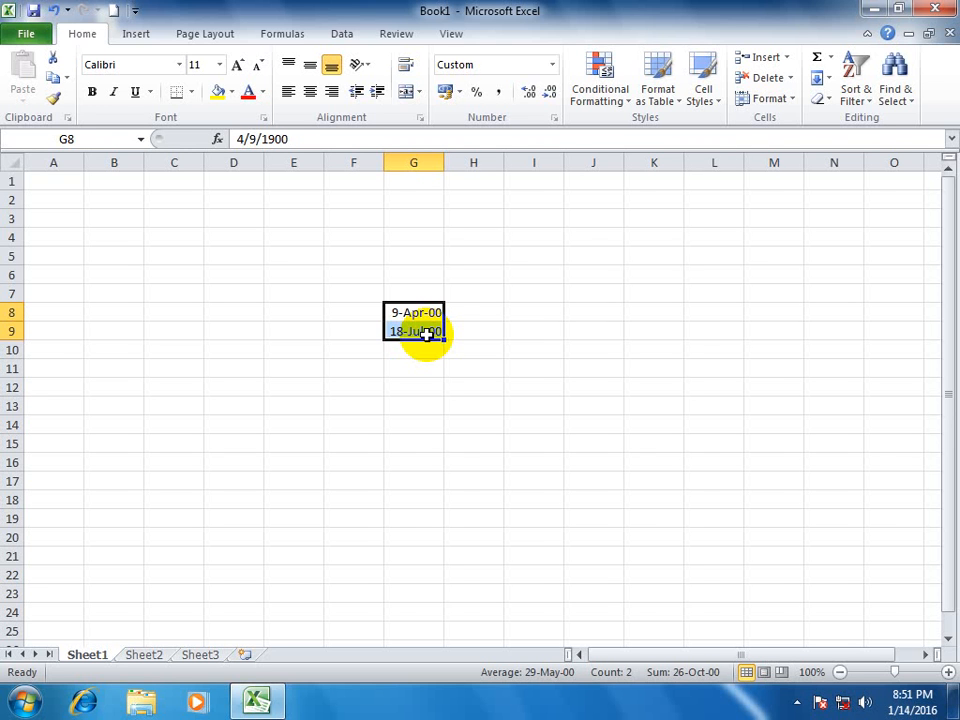
{"action": "key", "text": "ctrl+shift+4"}
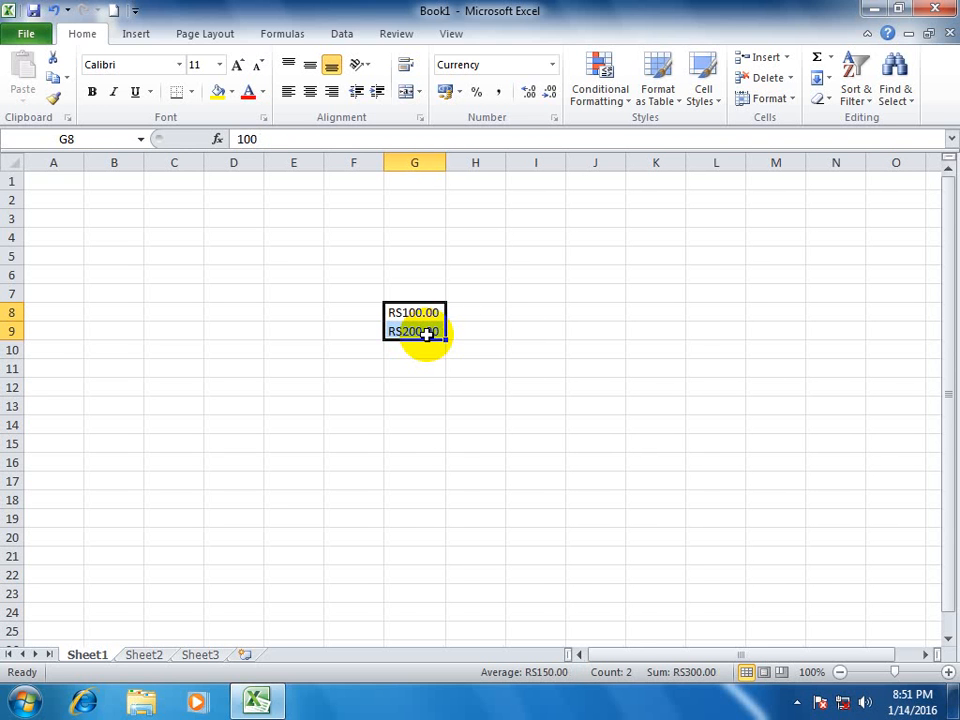
{"action": "key", "text": "ctrl+shift+5"}
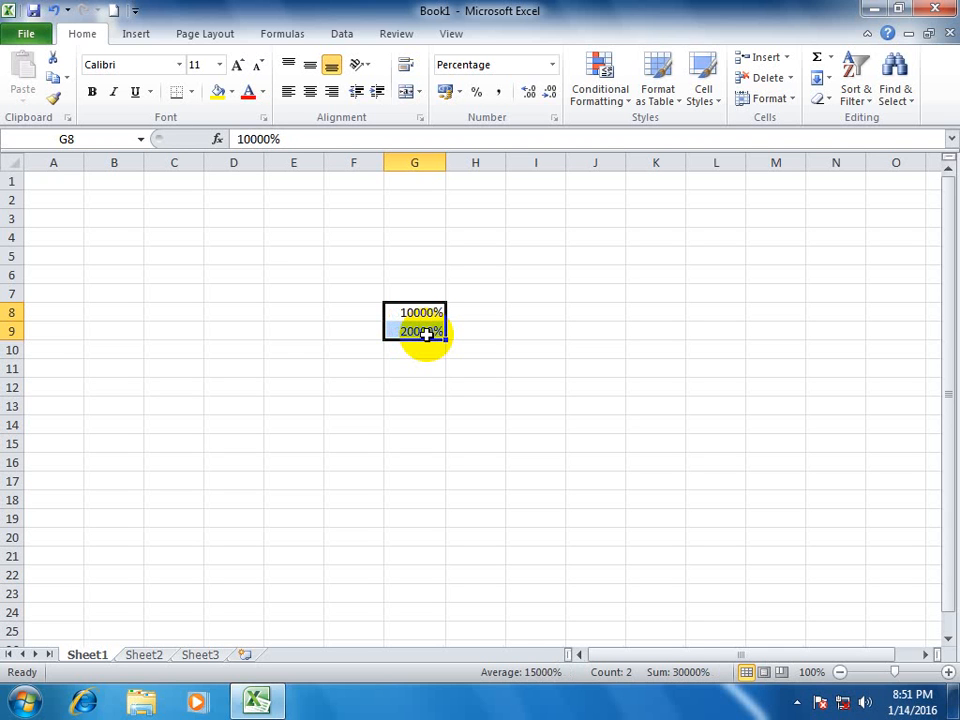
{"action": "key", "text": "ctrl+shift+6"}
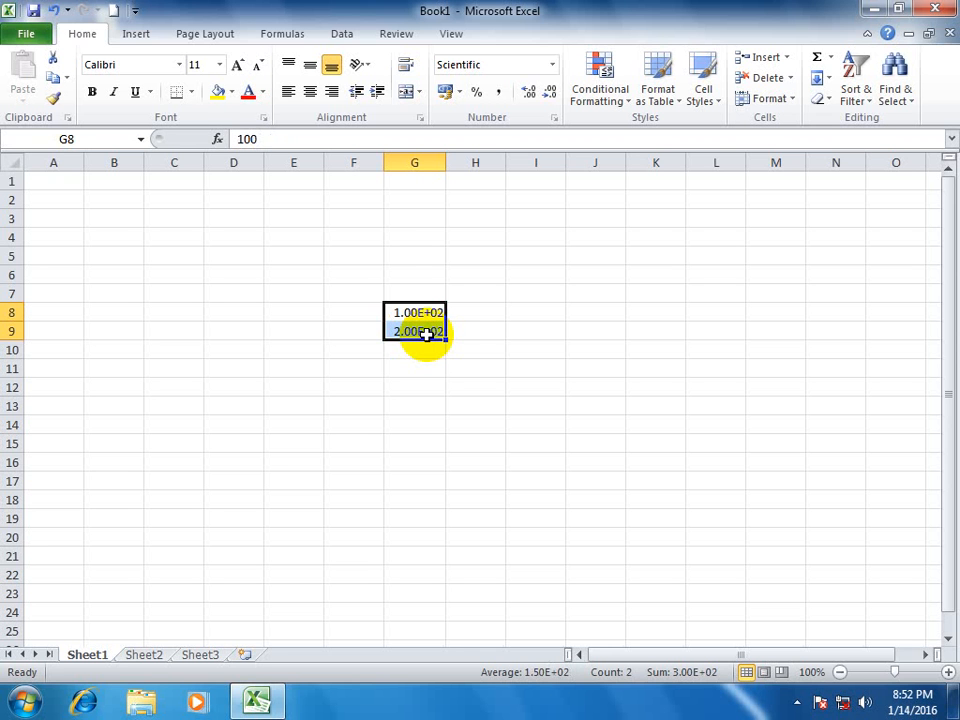
{"action": "left_click", "coordinate": [259, 292]}
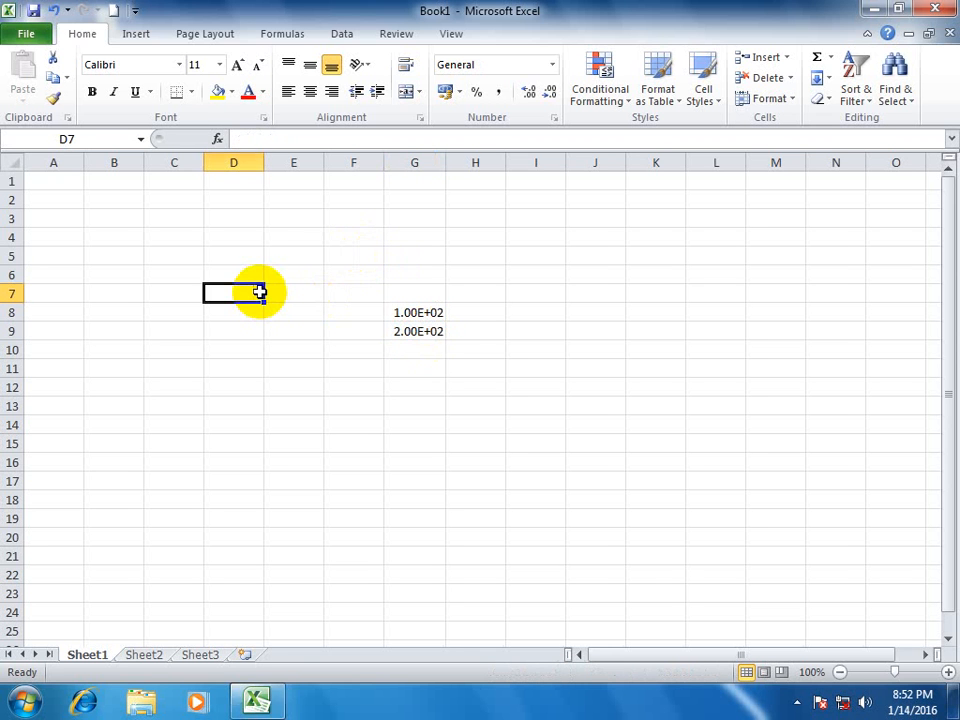
Create a new workbook and copy the empty range E3:G8.
{"action": "key", "text": "ctrl+n"}
{"action": "left_click_drag", "start_coordinate": [266, 214], "coordinate": [351, 279]}
{"action": "right_click", "coordinate": [338, 263]}
{"action": "left_click", "coordinate": [356, 294]}
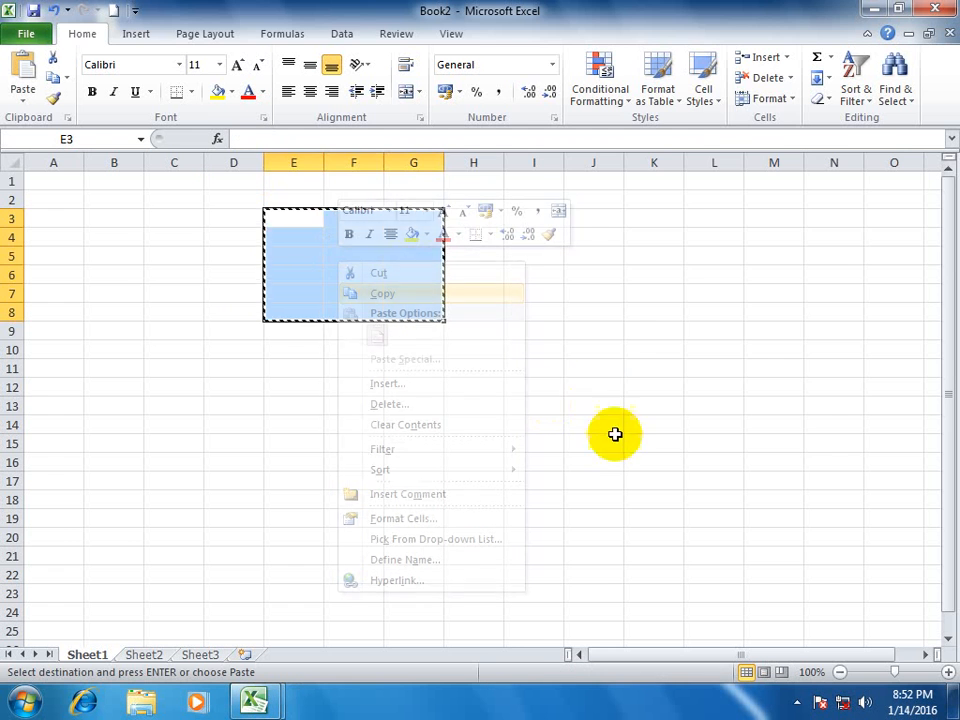
Review the Paste Special options for cell J12, including All merging conditional formats, and close the dialog without pasting.
{"action": "right_click", "coordinate": [600, 390]}
{"action": "left_click", "coordinate": [615, 154]}
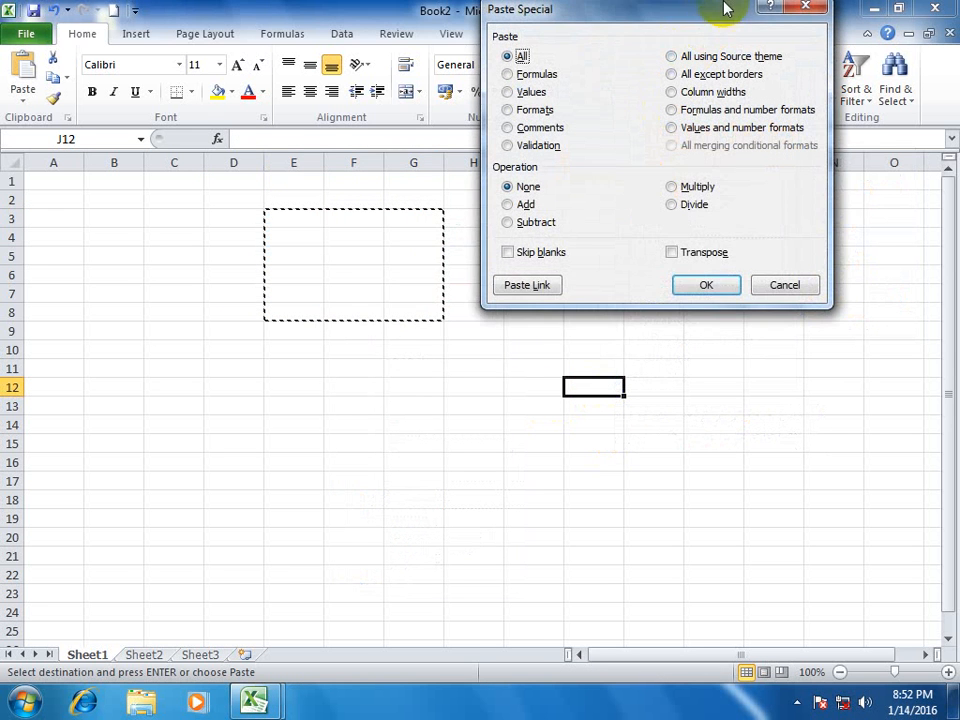
{"action": "left_click_drag", "start_coordinate": [726, 8], "coordinate": [596, 24]}
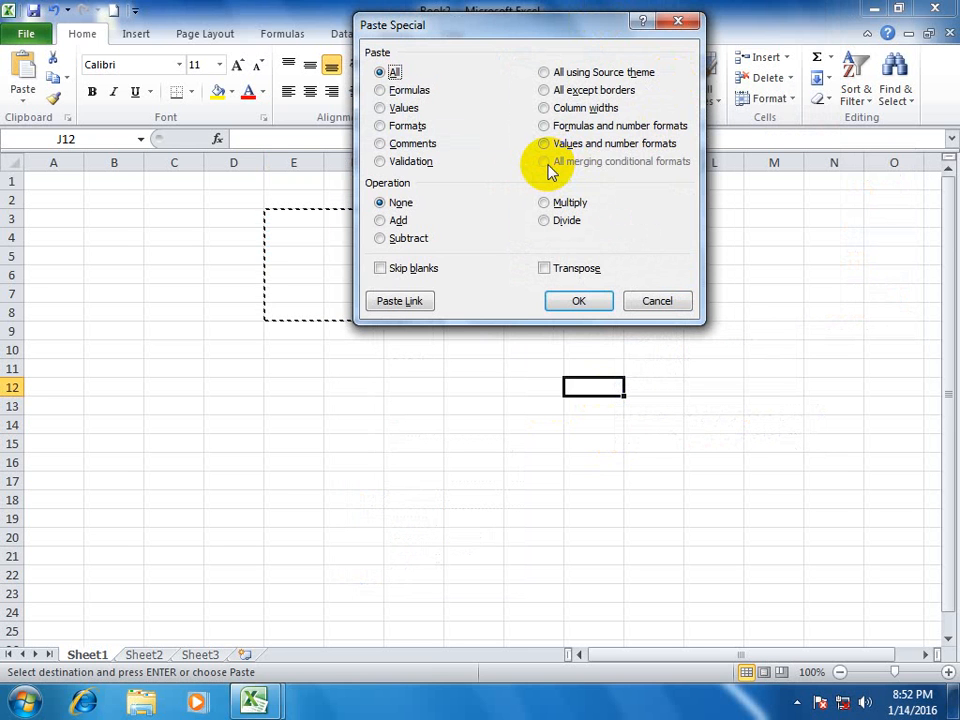
{"action": "left_click_drag", "start_coordinate": [574, 47], "coordinate": [453, 232]}
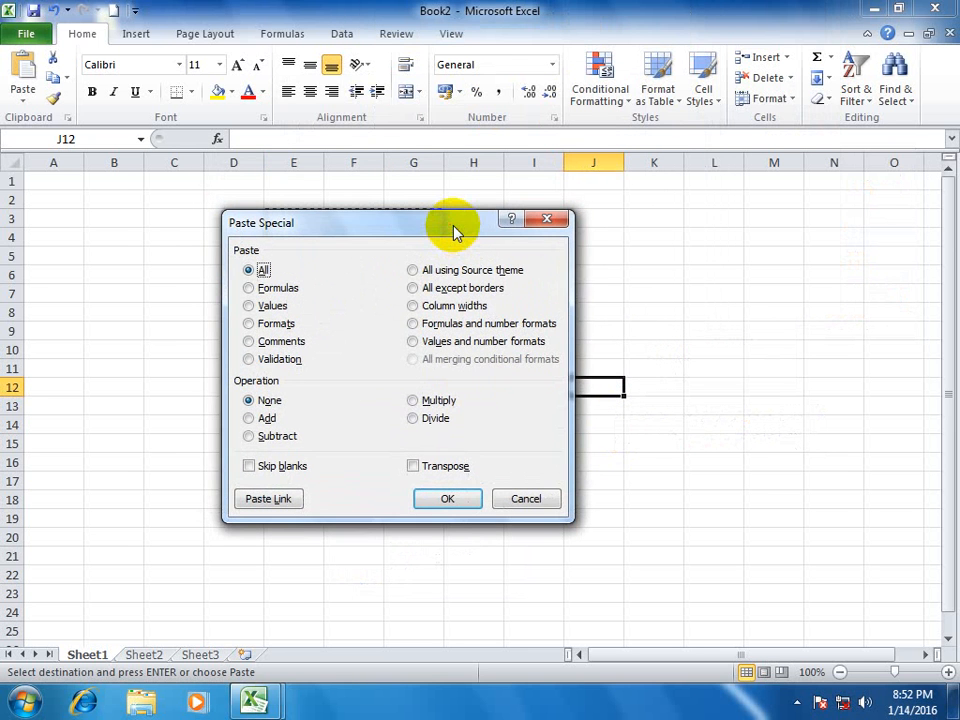
{"action": "left_click", "coordinate": [565, 225]}
{"action": "left_click", "coordinate": [574, 313]}
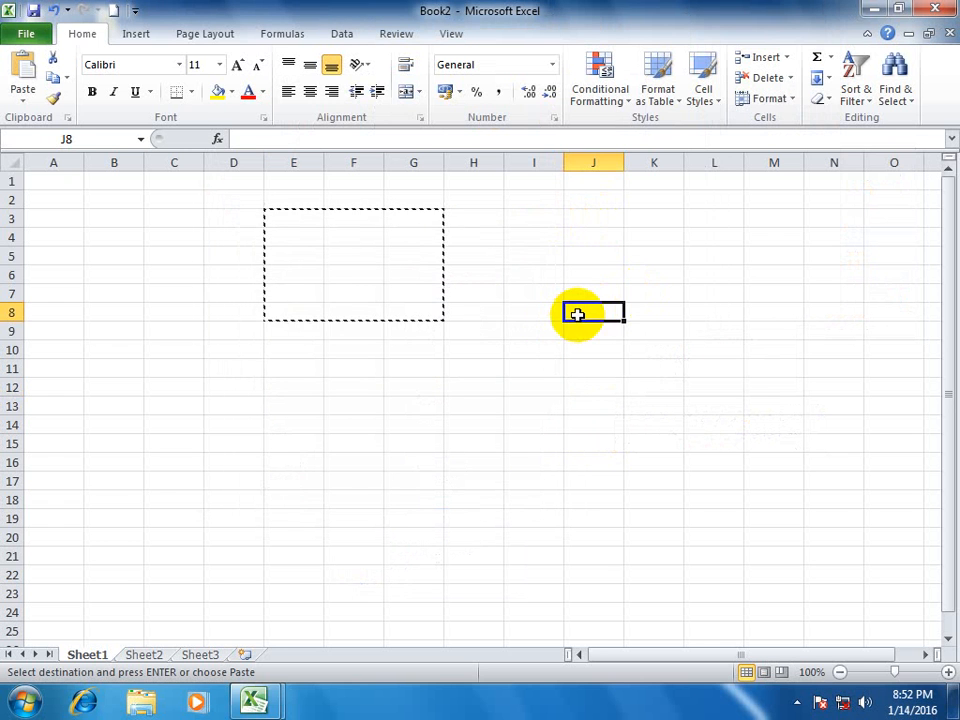
In a new workbook, enter 100 and 200 in E8:E9 and extend the series down to 1400 in E21.
{"action": "key", "text": "ctrl+n"}
{"action": "left_click", "coordinate": [288, 311]}
{"action": "type", "text": "1"}
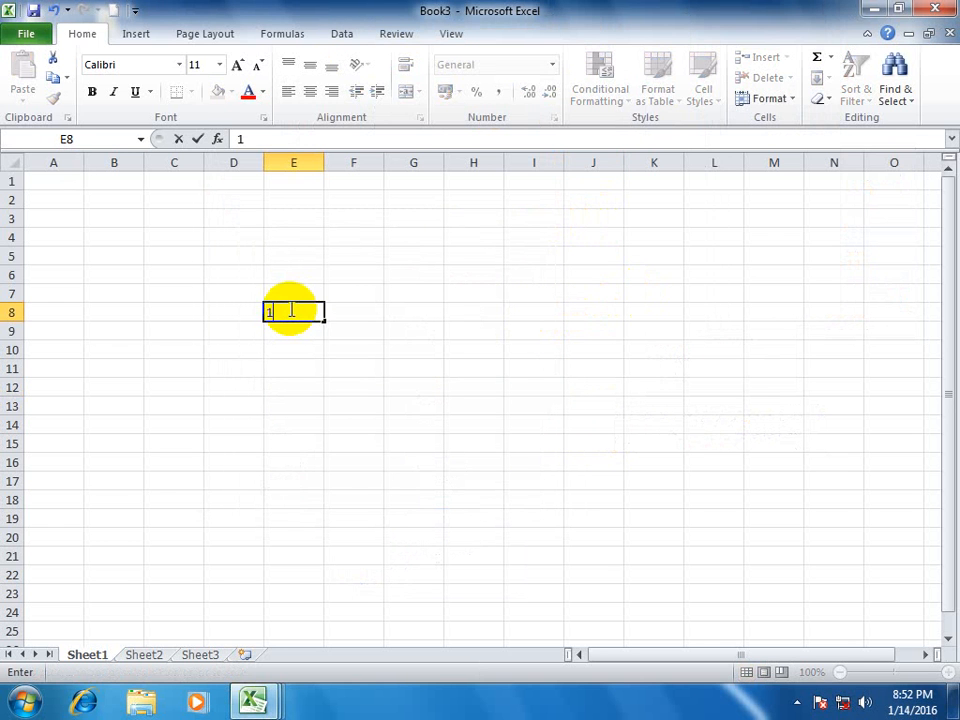
{"action": "type", "text": "00"}
{"action": "key", "text": "Return"}
{"action": "key", "text": "Return"}
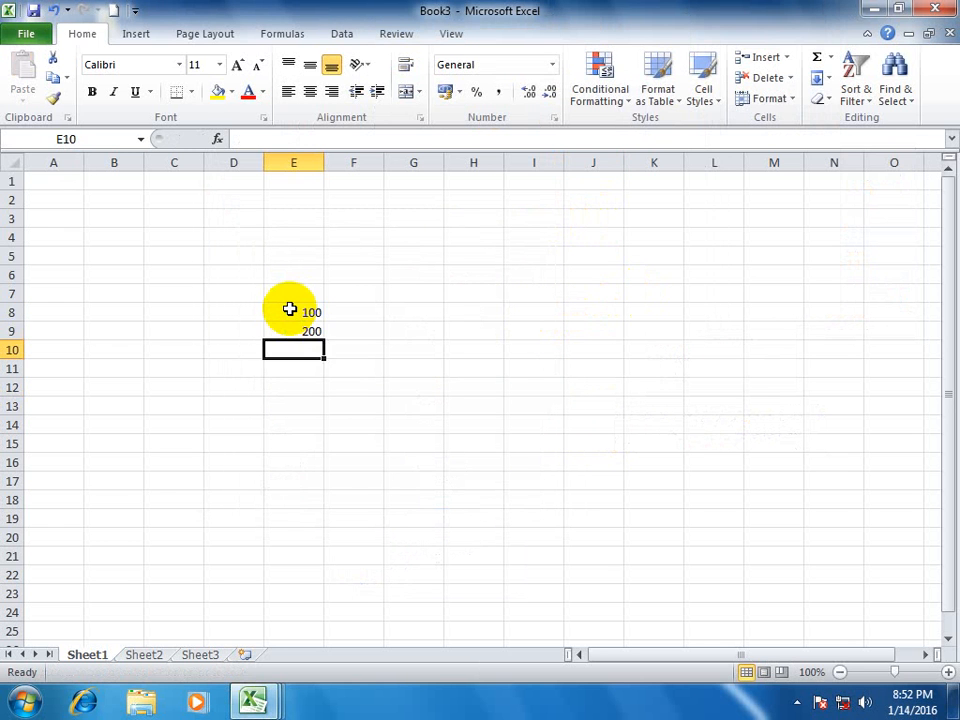
{"action": "left_click_drag", "start_coordinate": [291, 307], "coordinate": [324, 552]}
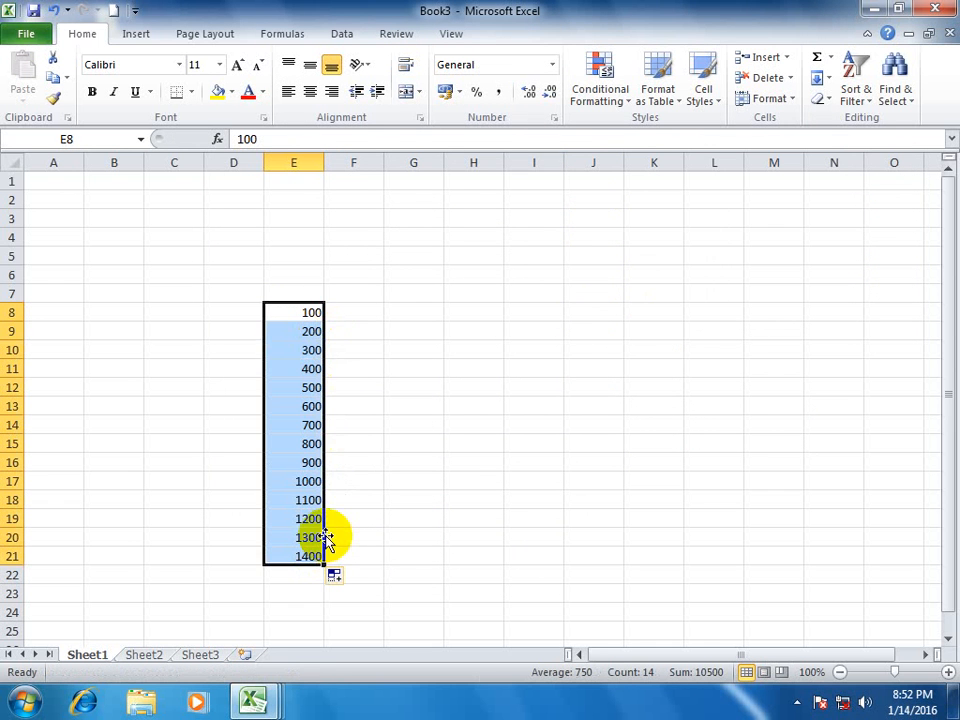
Apply blue gradient-fill data bars to the number series in E8:E21.
{"action": "left_click", "coordinate": [612, 100]}
{"action": "mouse_move", "coordinate": [690, 225]}
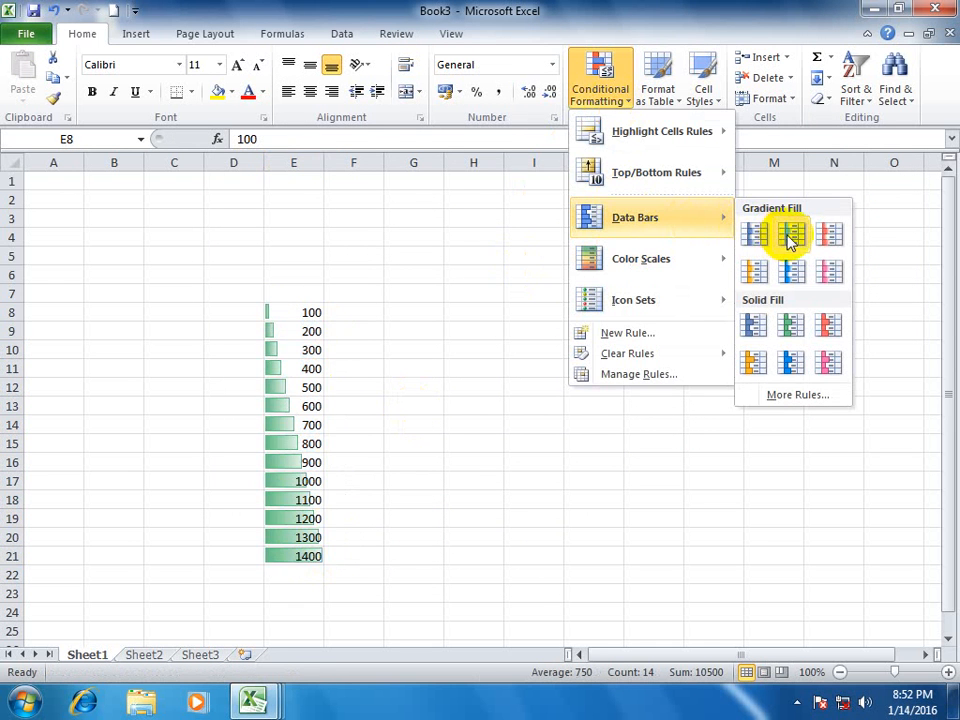
{"action": "left_click", "coordinate": [748, 245]}
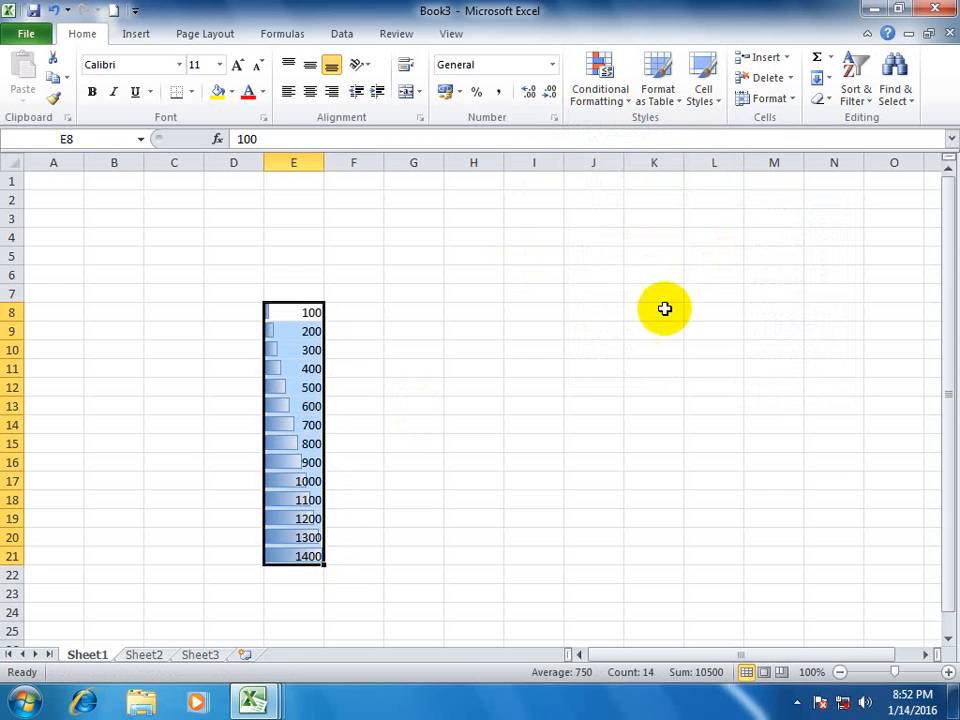
Enter 1000 and 2000 in J7:J8 and extend the series down to 15000 in J21.
{"action": "left_click", "coordinate": [597, 296]}
{"action": "type", "text": "1000"}
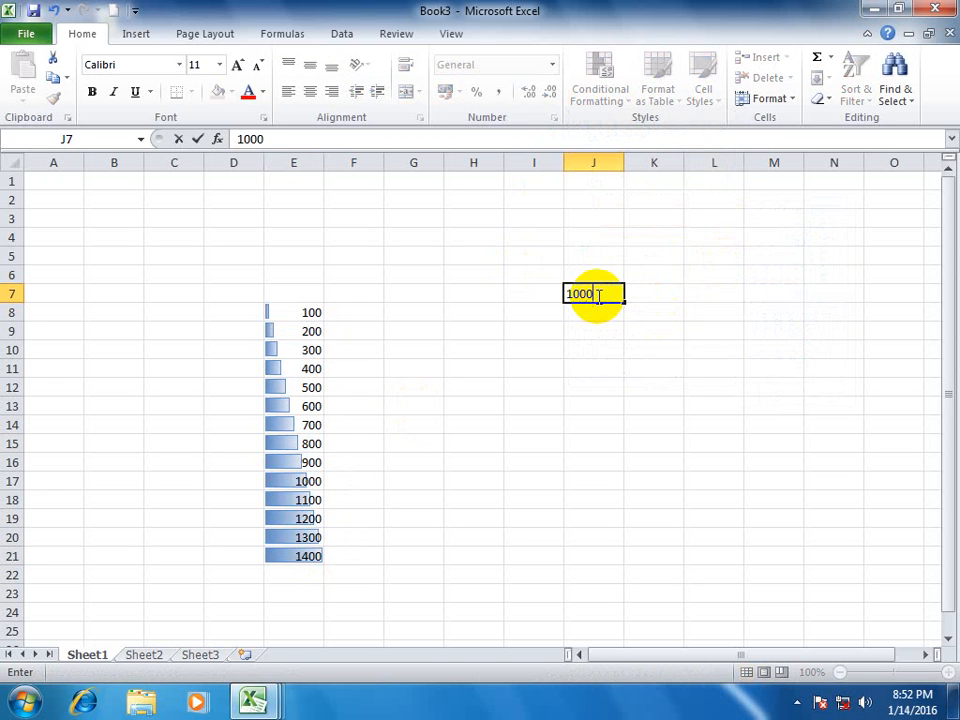
{"action": "key", "text": "Return"}
{"action": "type", "text": "2000"}
{"action": "key", "text": "Return"}
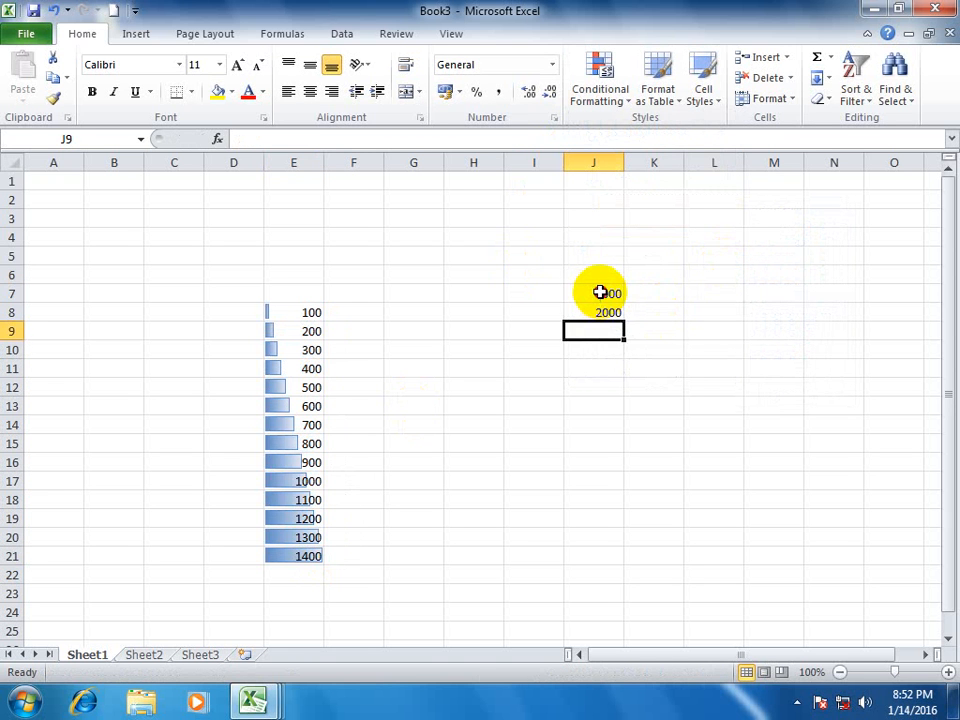
{"action": "left_click_drag", "start_coordinate": [600, 292], "coordinate": [630, 553]}
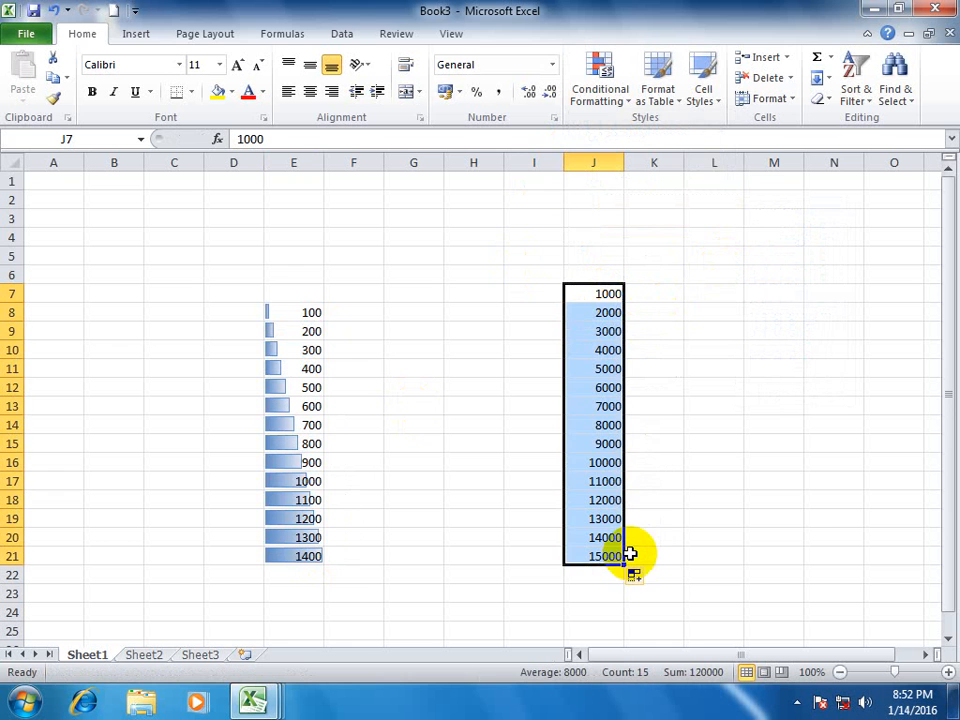
Copy the number series with data bars in E8:E21.
{"action": "left_click_drag", "start_coordinate": [300, 312], "coordinate": [462, 433]}
{"action": "left_click_drag", "start_coordinate": [591, 296], "coordinate": [584, 546]}
{"action": "left_click_drag", "start_coordinate": [306, 313], "coordinate": [300, 557]}
{"action": "right_click", "coordinate": [290, 401]}
{"action": "left_click", "coordinate": [334, 96]}
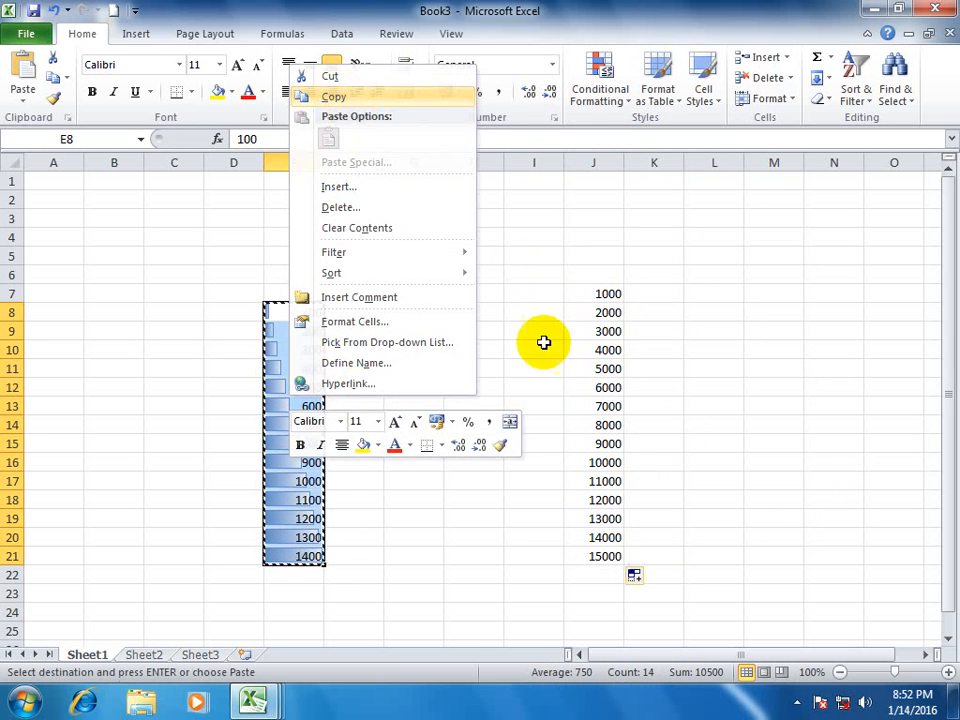
Paste the copied cells over the column J series from J7 using Paste Special with All merging conditional formats.
{"action": "left_click_drag", "start_coordinate": [584, 292], "coordinate": [606, 561]}
{"action": "right_click", "coordinate": [601, 451]}
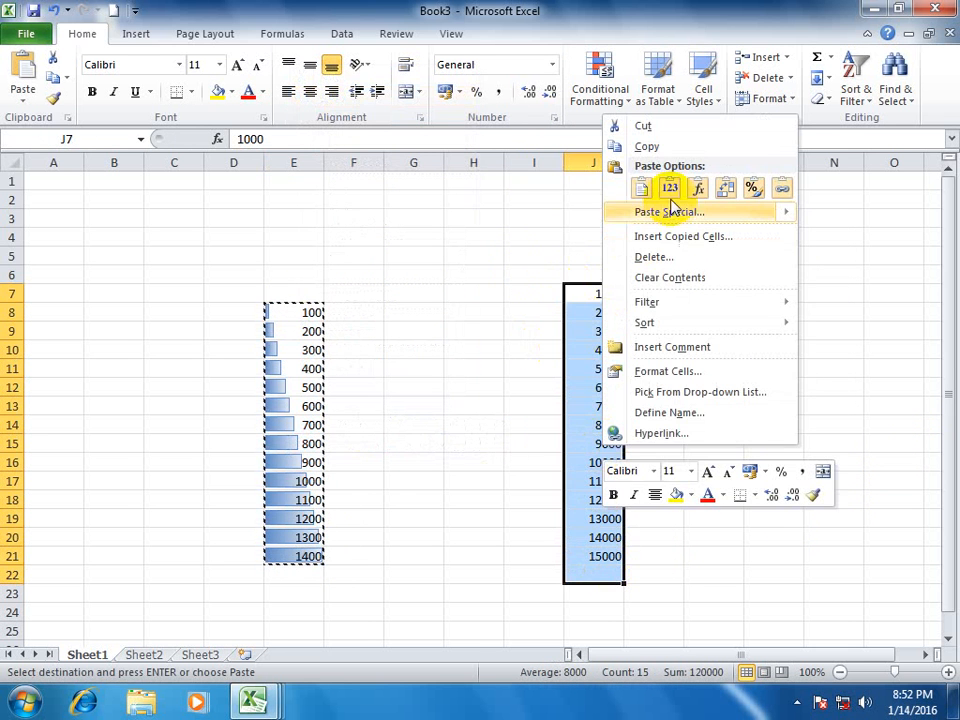
{"action": "left_click", "coordinate": [650, 211]}
{"action": "left_click", "coordinate": [692, 191]}
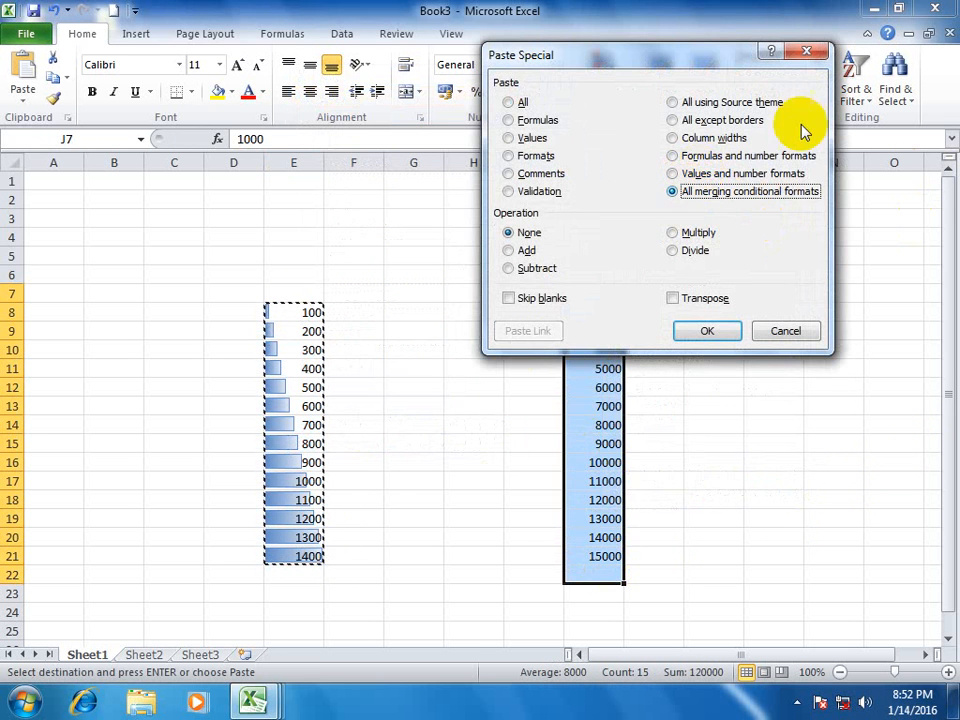
{"action": "left_click", "coordinate": [707, 331]}
{"action": "left_click", "coordinate": [783, 368]}
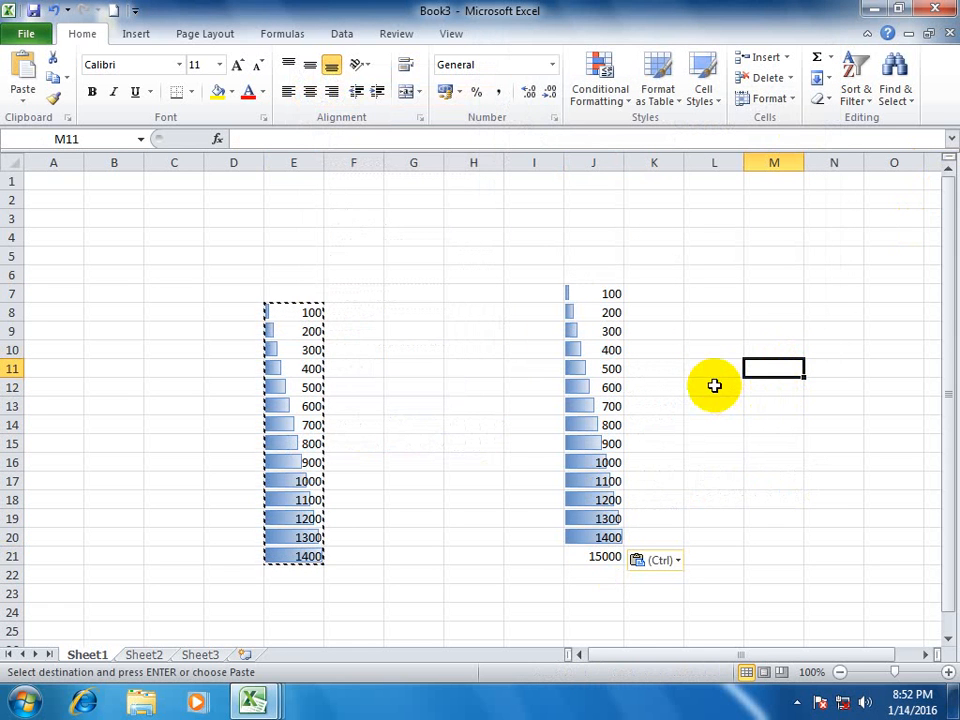
Review the Paste Special options for cell G27, including All using Source theme, and cancel without pasting.
{"action": "scroll", "coordinate": [650, 410], "scroll_direction": "down", "scroll_amount": 7}
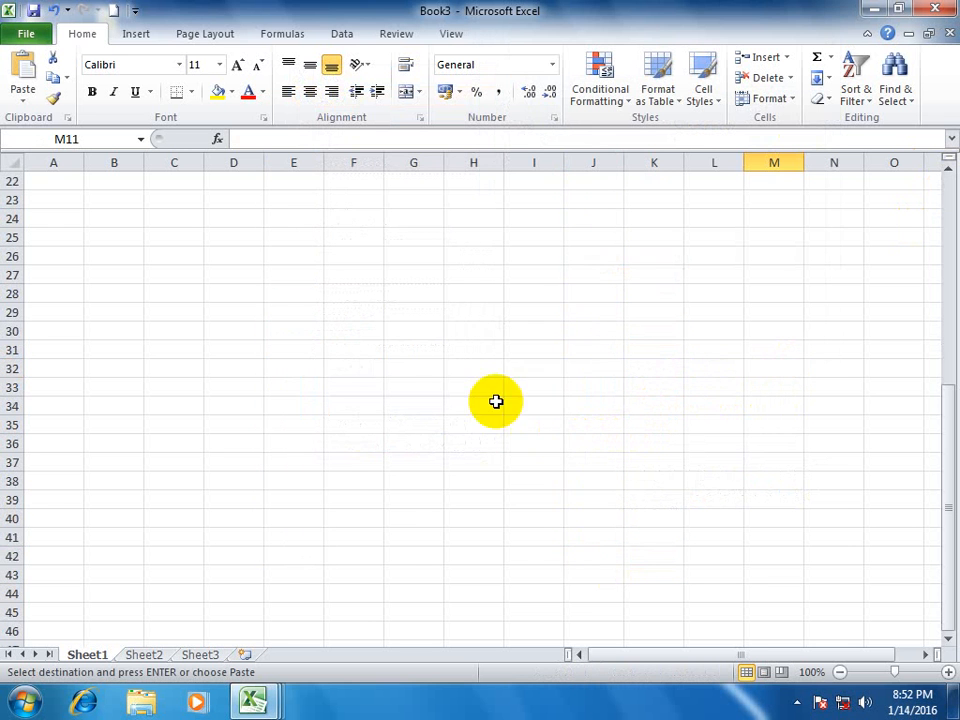
{"action": "right_click", "coordinate": [393, 279]}
{"action": "left_click", "coordinate": [432, 378]}
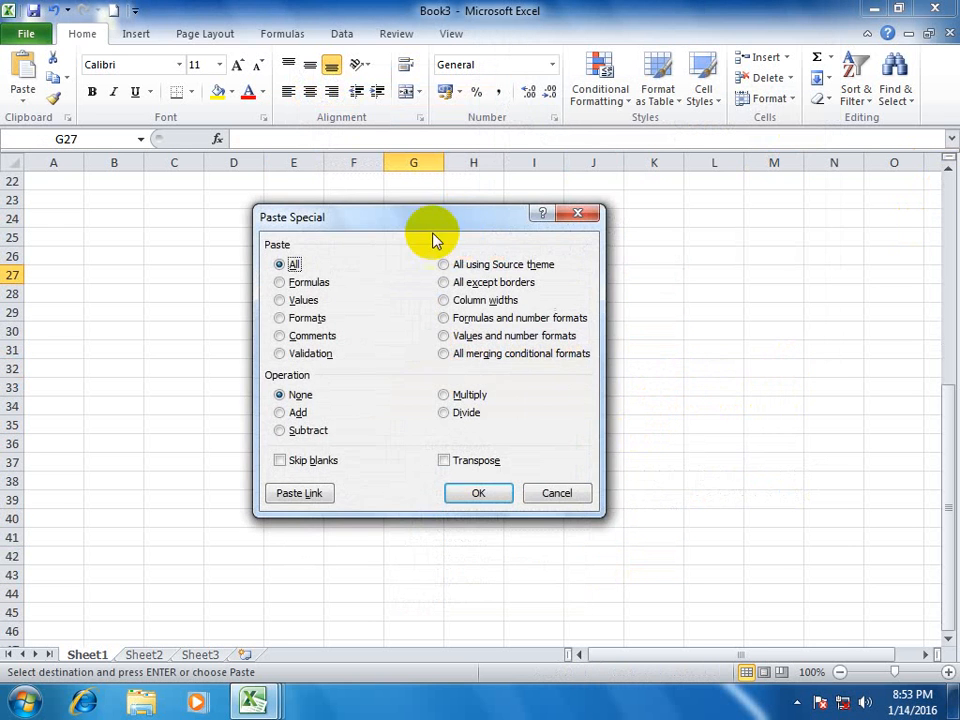
{"action": "left_click_drag", "start_coordinate": [459, 220], "coordinate": [655, 181]}
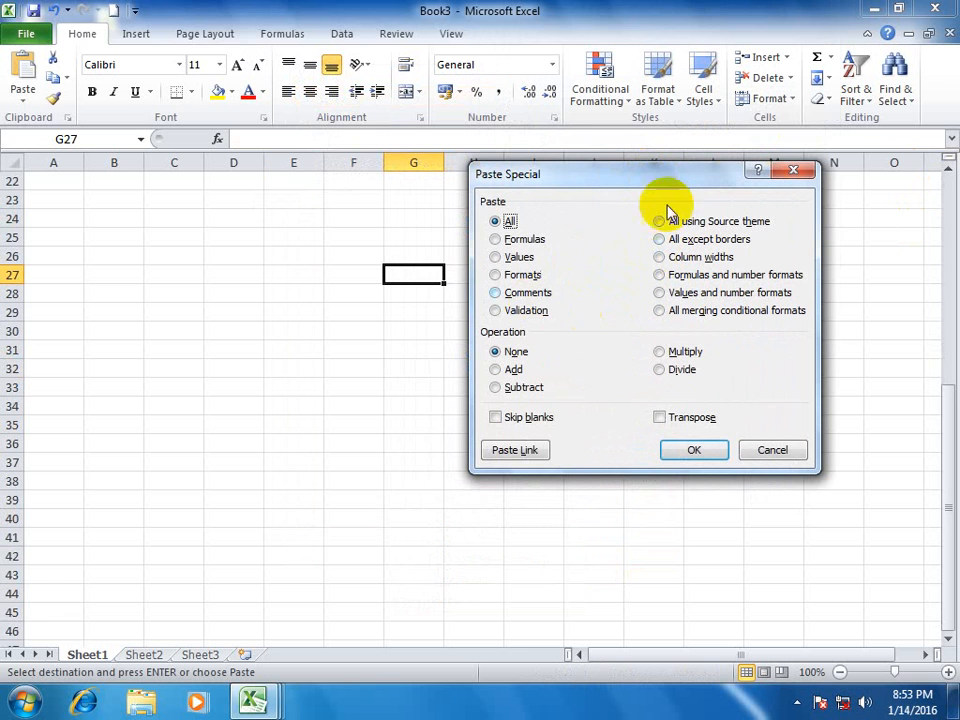
{"action": "left_click", "coordinate": [700, 221]}
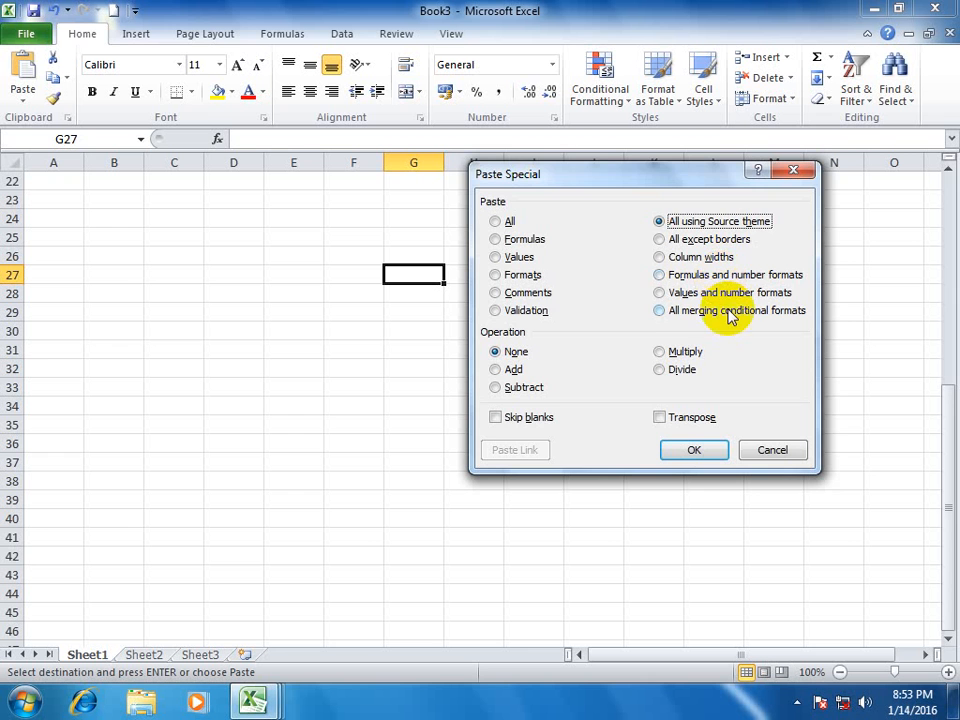
{"action": "left_click_drag", "start_coordinate": [675, 184], "coordinate": [480, 210]}
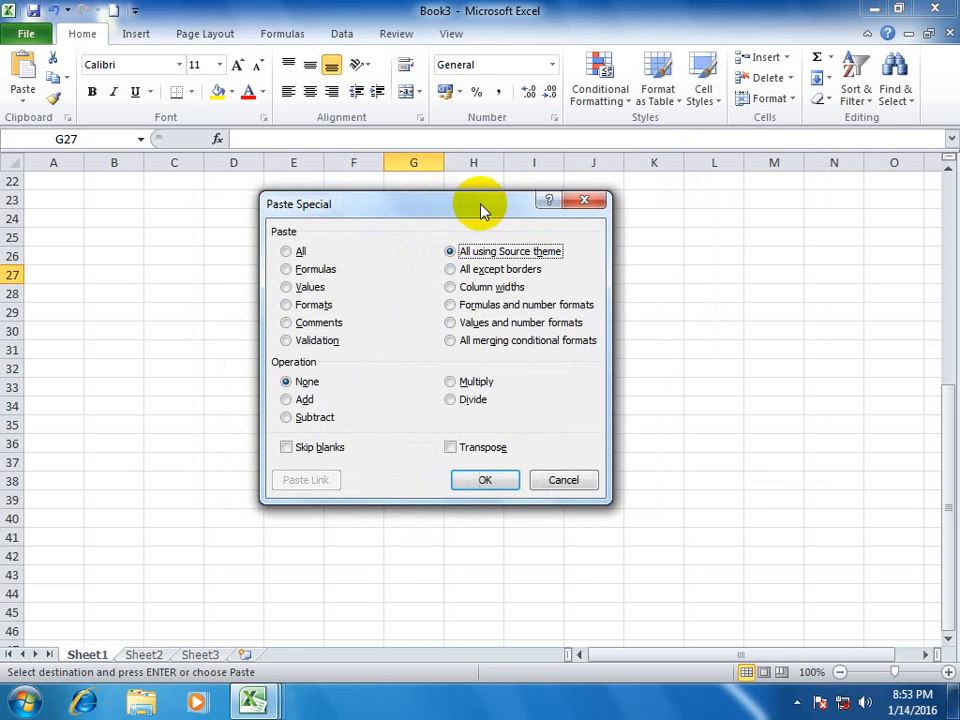
{"action": "left_click", "coordinate": [566, 481]}
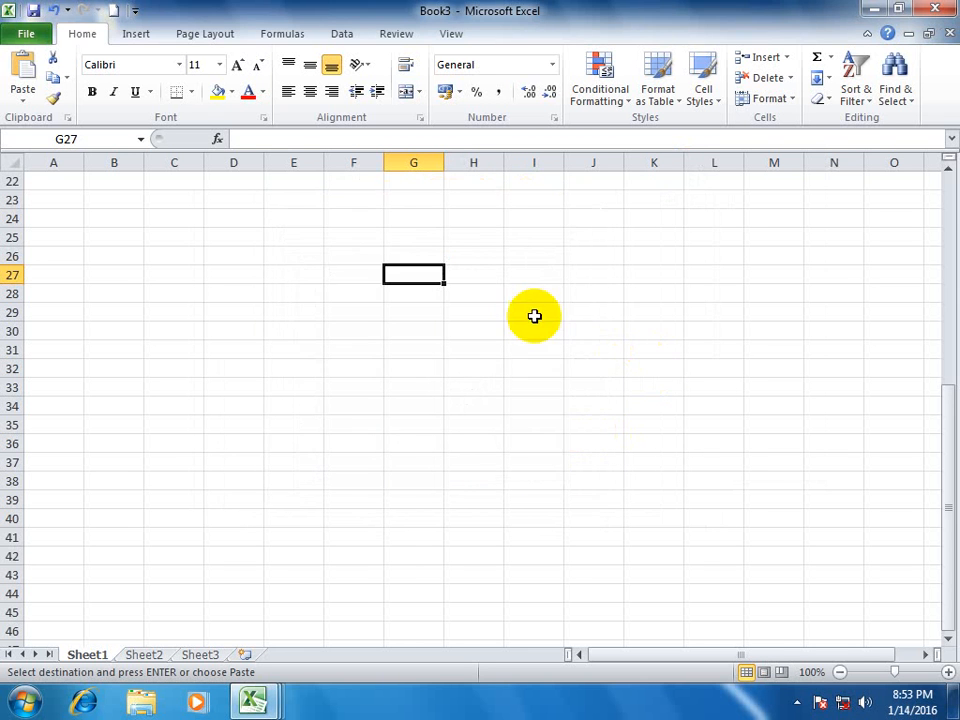
Create a new workbook and fill every cell of the range G4:L17 with the text "asad".
{"action": "left_click", "coordinate": [570, 311]}
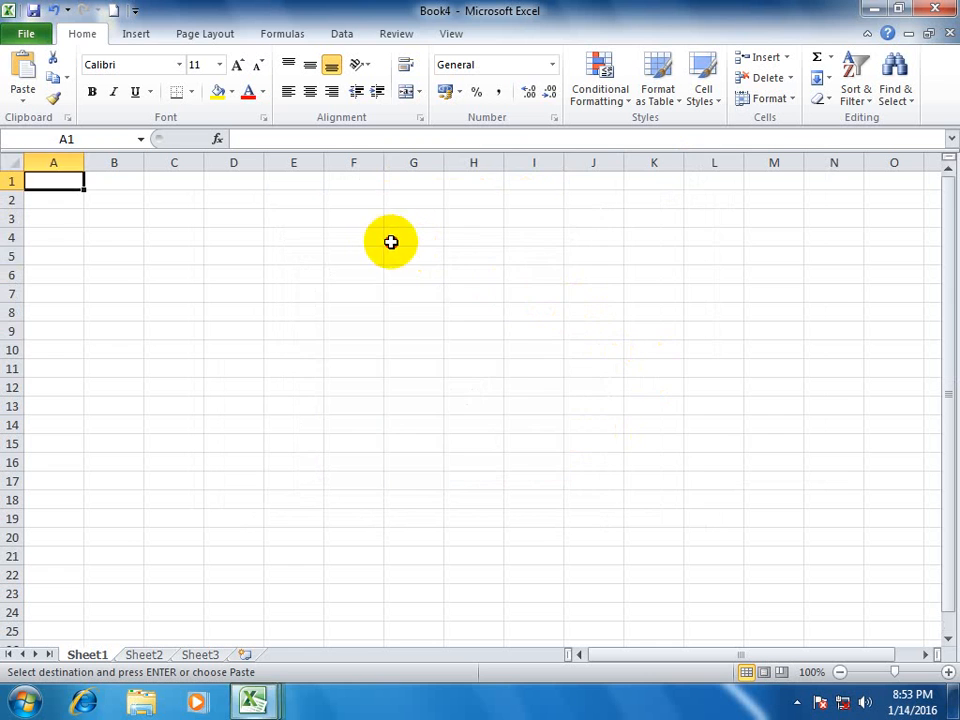
{"action": "left_click_drag", "start_coordinate": [392, 240], "coordinate": [701, 465]}
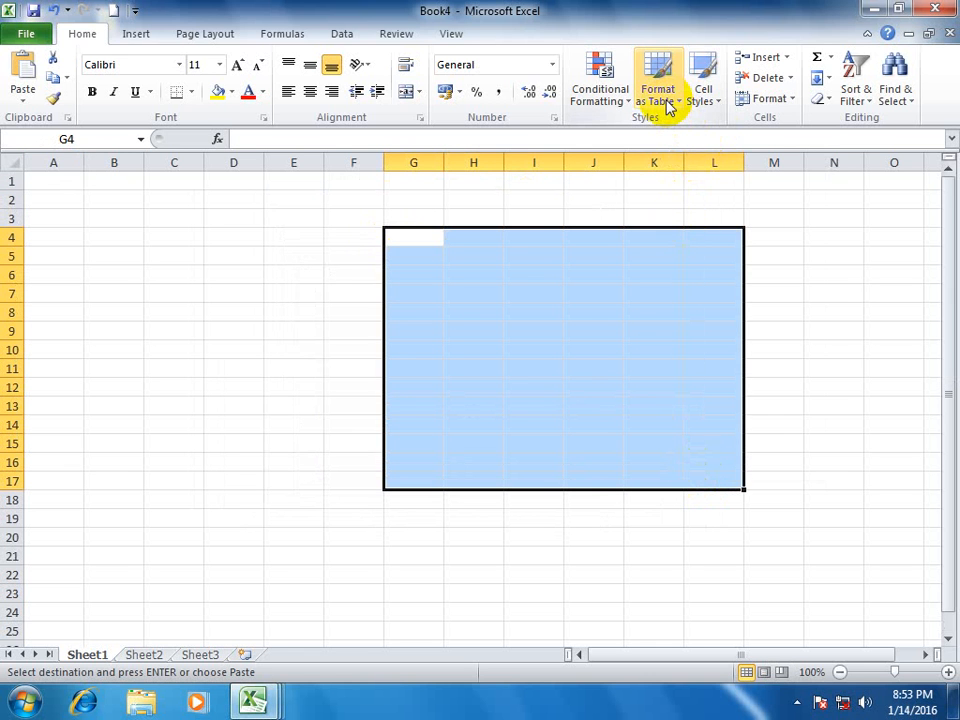
{"action": "type", "text": "asadf"}
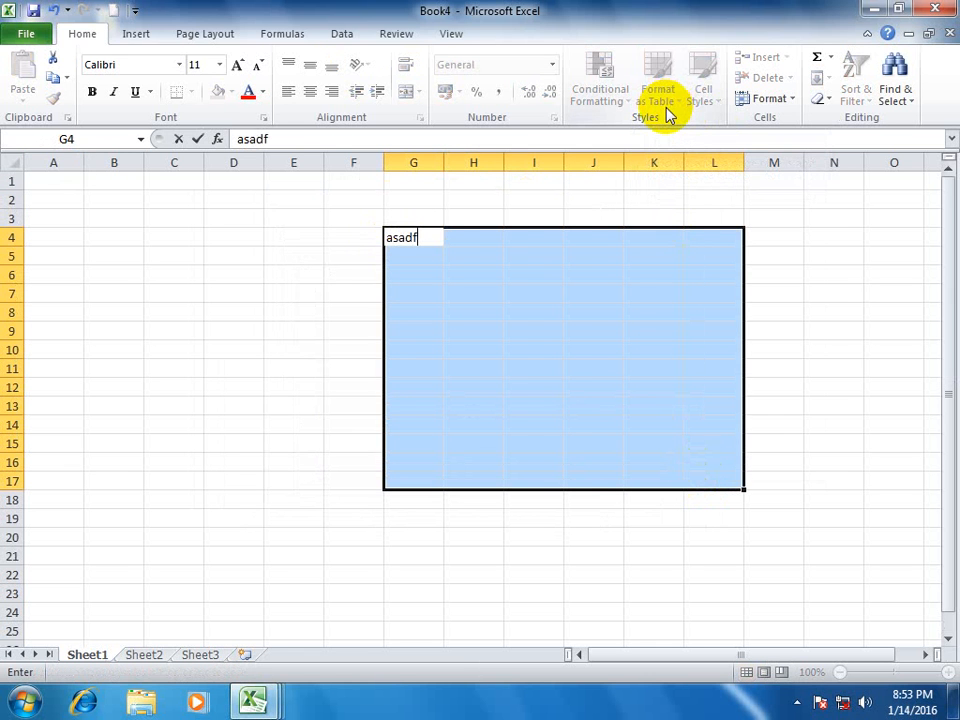
{"action": "key", "text": "ctrl+Return"}
Apply the built-in Equity theme to the workbook, and replace it with the Couture theme.
{"action": "left_click", "coordinate": [200, 33]}
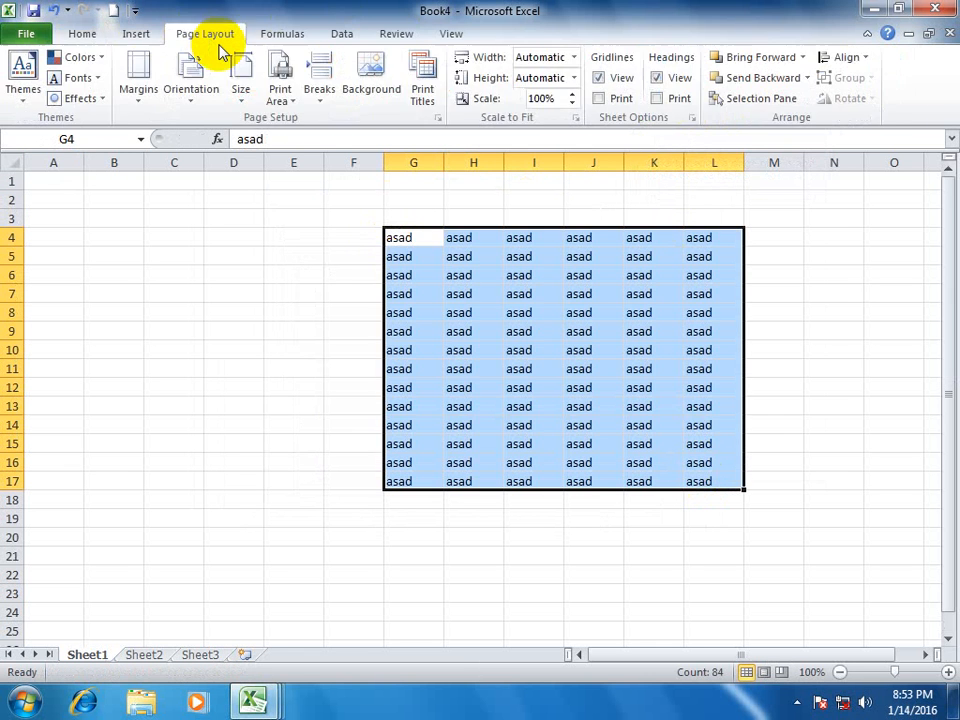
{"action": "left_click", "coordinate": [20, 92]}
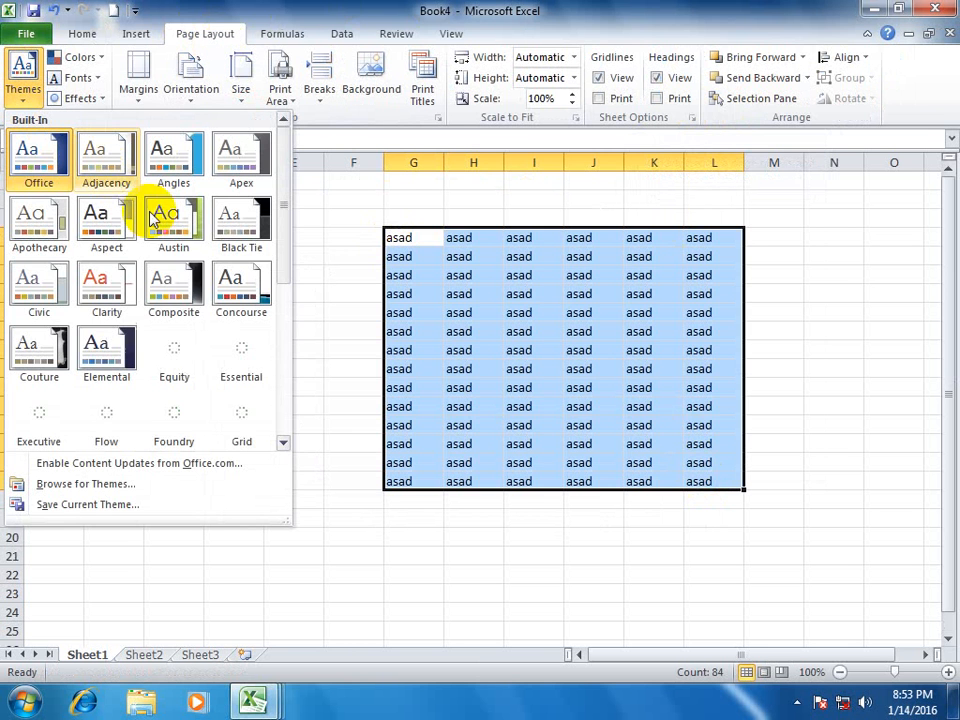
{"action": "left_click", "coordinate": [172, 372]}
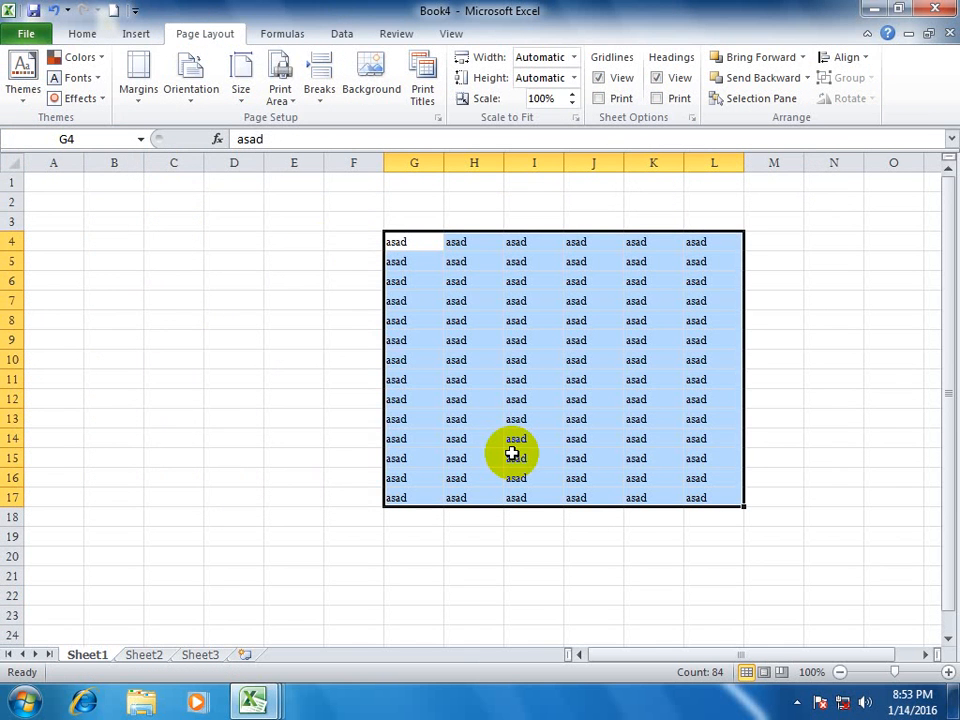
{"action": "left_click", "coordinate": [14, 100]}
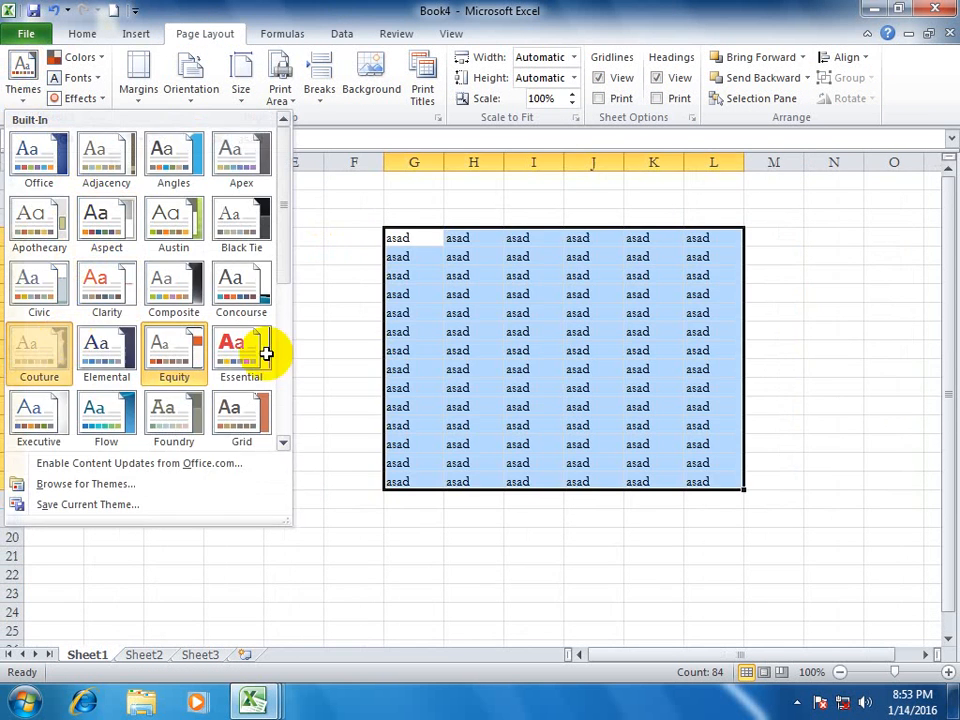
{"action": "left_click", "coordinate": [266, 354]}
Copy the "asad" range G4:L17 and paste it at H34 using Paste Special with All using Source theme.
{"action": "right_click", "coordinate": [427, 294]}
{"action": "left_click", "coordinate": [463, 327]}
{"action": "scroll", "coordinate": [456, 519], "scroll_direction": "down", "scroll_amount": 5}
{"action": "right_click", "coordinate": [450, 518]}
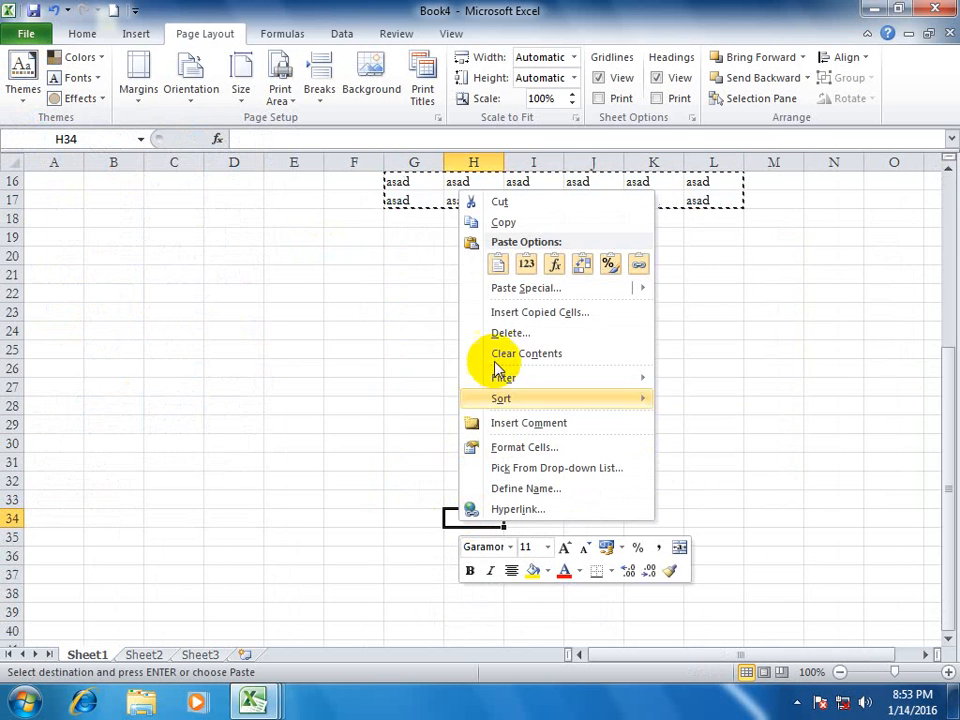
{"action": "left_click", "coordinate": [508, 288]}
{"action": "left_click", "coordinate": [561, 181]}
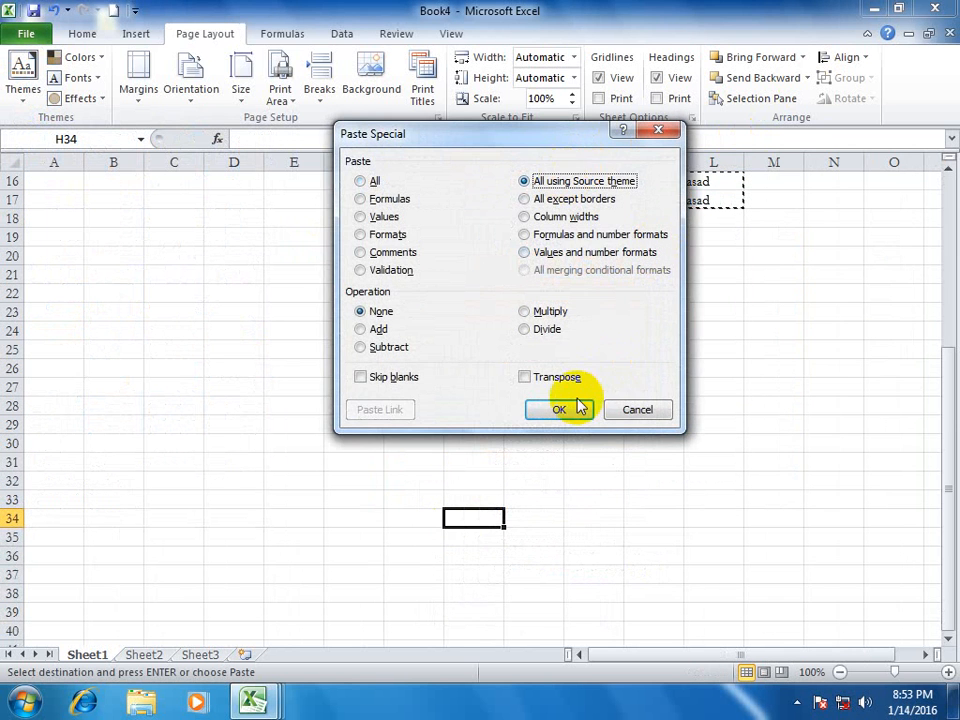
{"action": "left_click", "coordinate": [566, 410]}
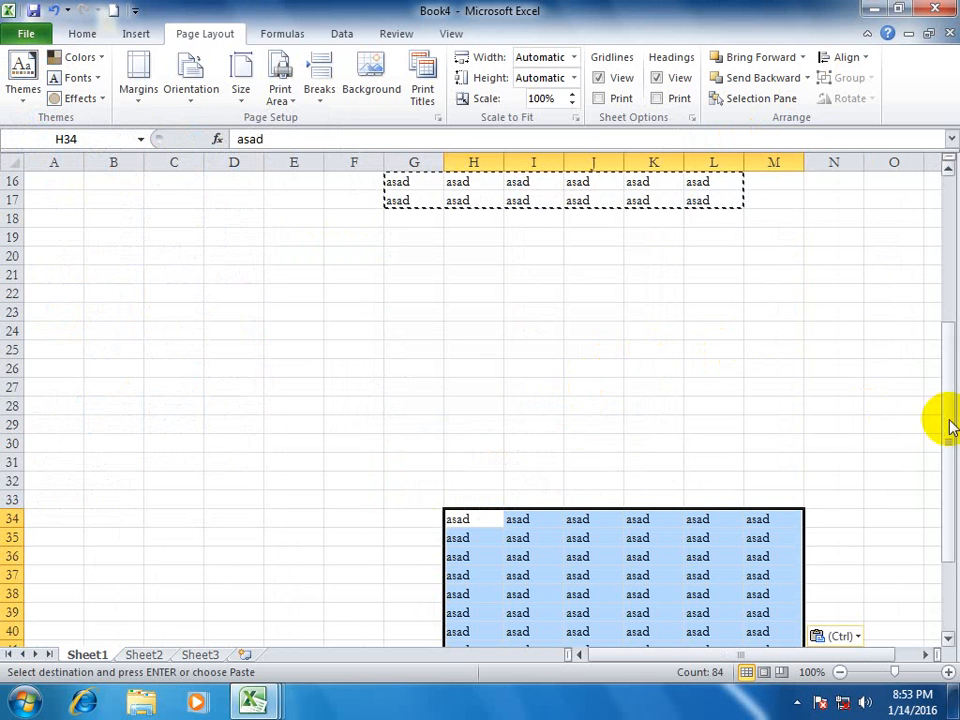
Return to the original "asad" block at the sheet's beginning and create a new blank workbook.
{"action": "left_click_drag", "start_coordinate": [949, 422], "coordinate": [924, 420]}
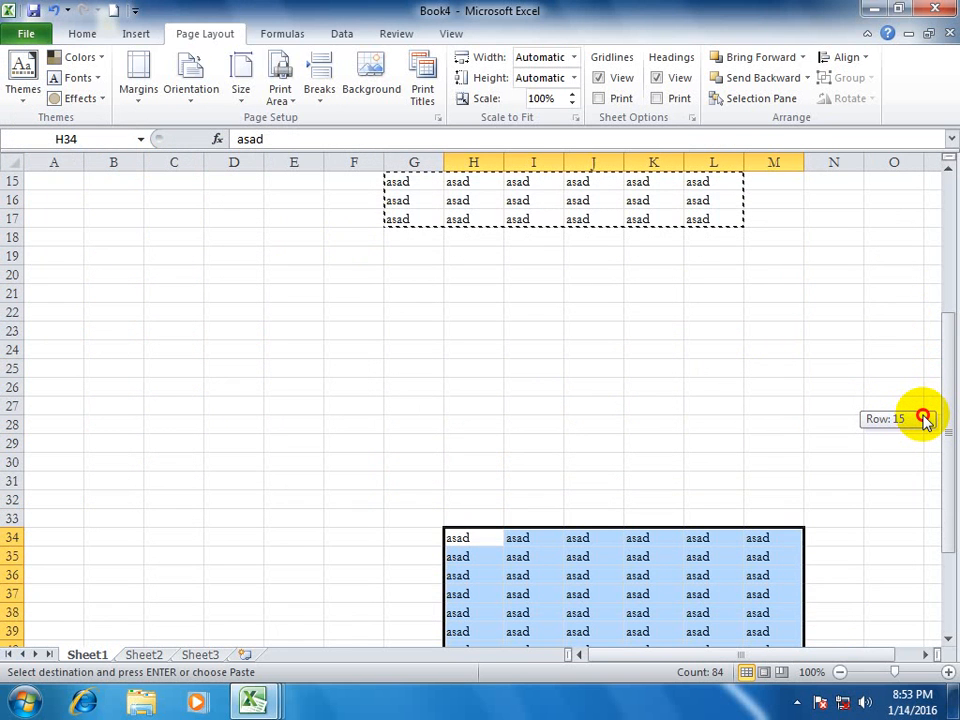
{"action": "left_click_drag", "start_coordinate": [924, 420], "coordinate": [340, 95]}
{"action": "left_click", "coordinate": [96, 34]}
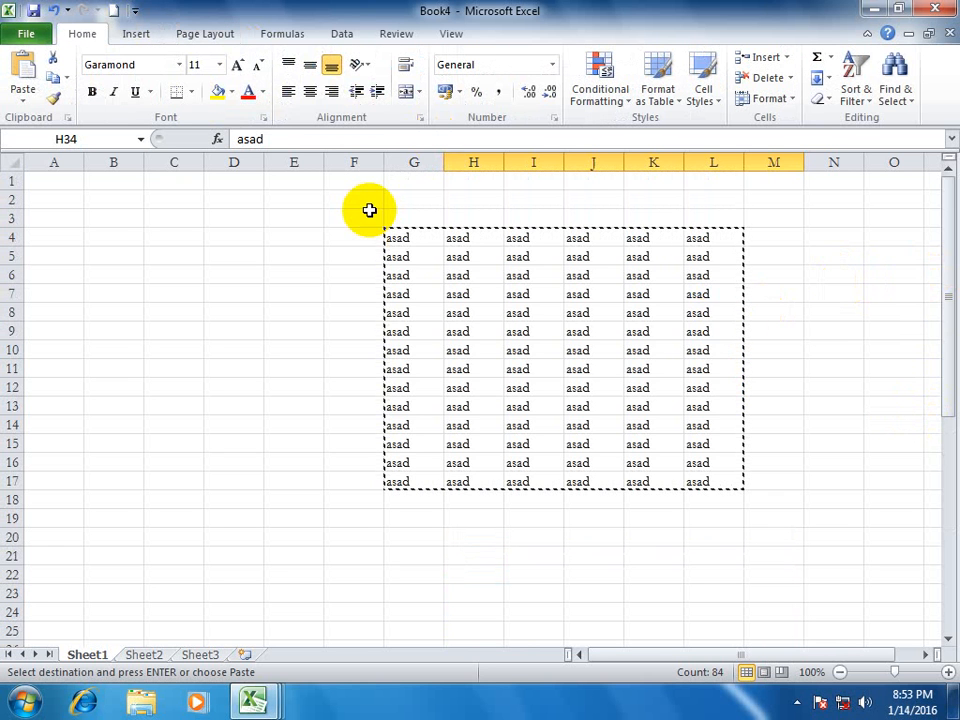
{"action": "left_click", "coordinate": [326, 251]}
{"action": "key", "text": "ctrl+n"}
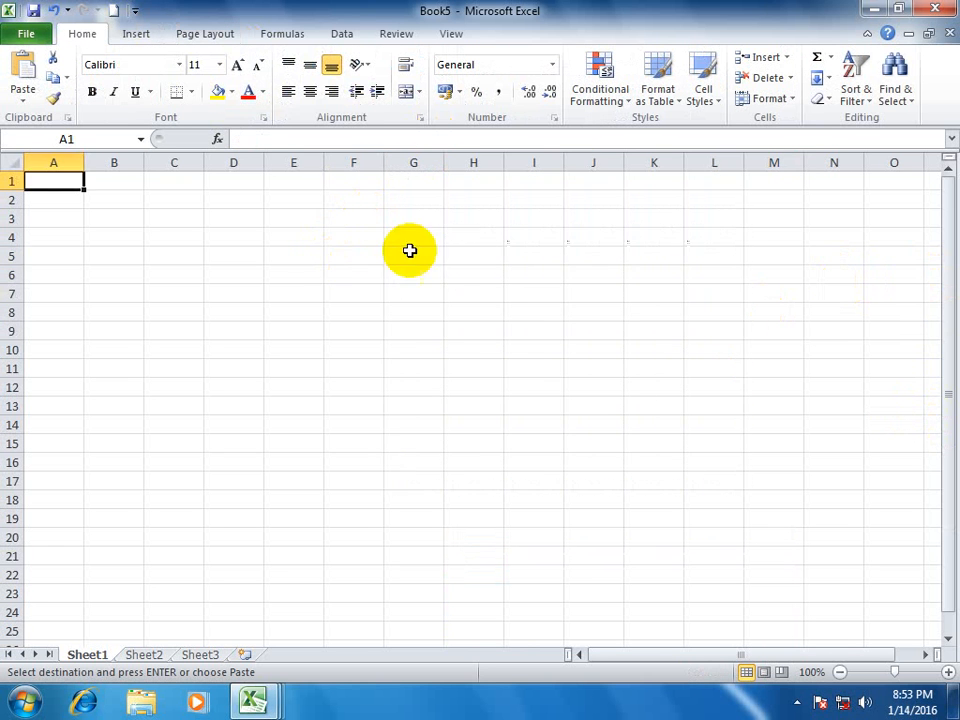
Combine the range F4:L21 into a single cell with Merge Cells, and undo the merge.
{"action": "left_click_drag", "start_coordinate": [353, 240], "coordinate": [740, 556]}
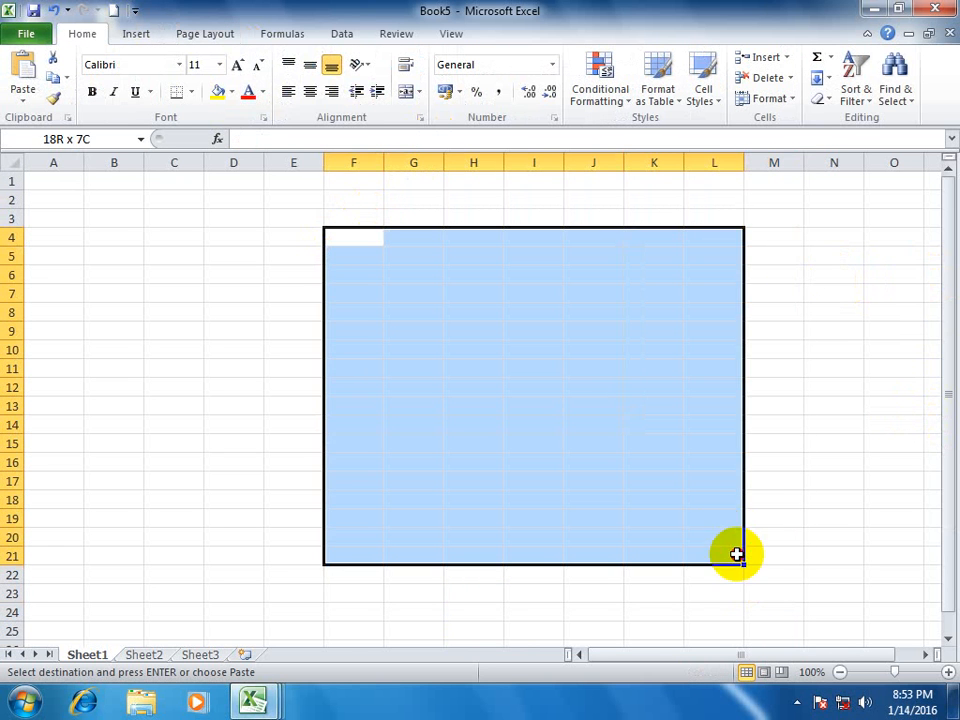
{"action": "left_click", "coordinate": [419, 92]}
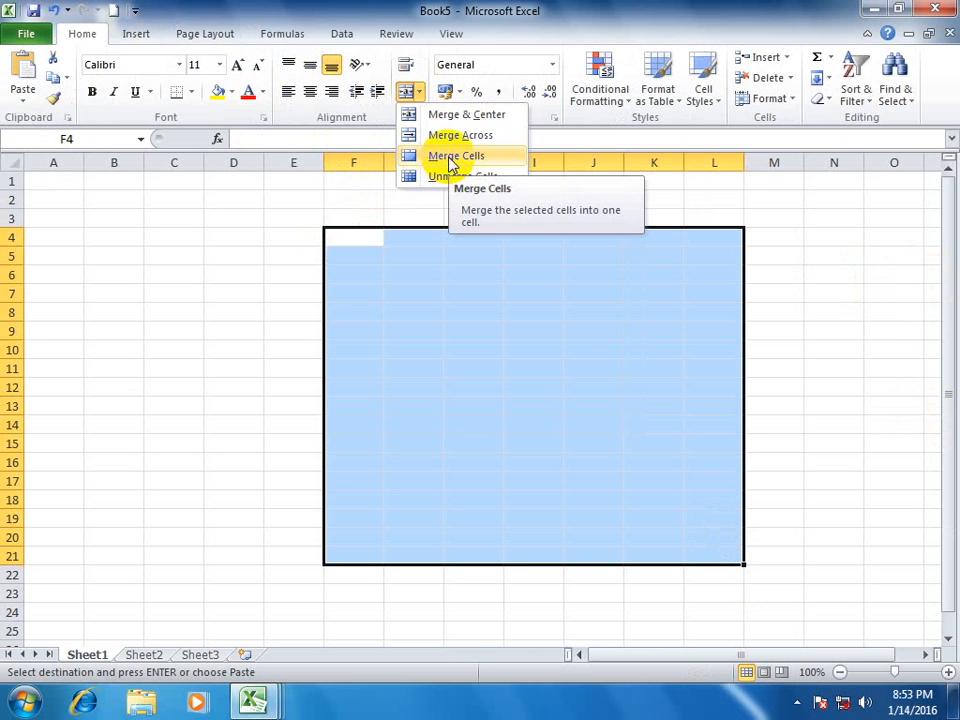
{"action": "left_click", "coordinate": [452, 163]}
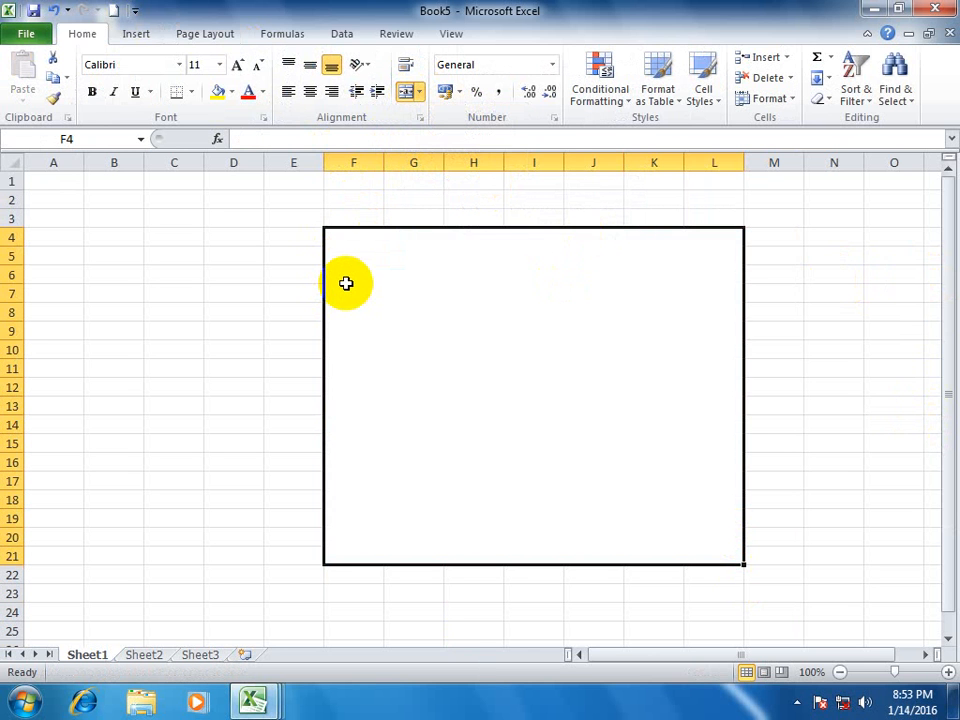
{"action": "key", "text": "ctrl+z"}
Merge each row of the range F4:L21 separately with Merge Across.
{"action": "left_click", "coordinate": [419, 92]}
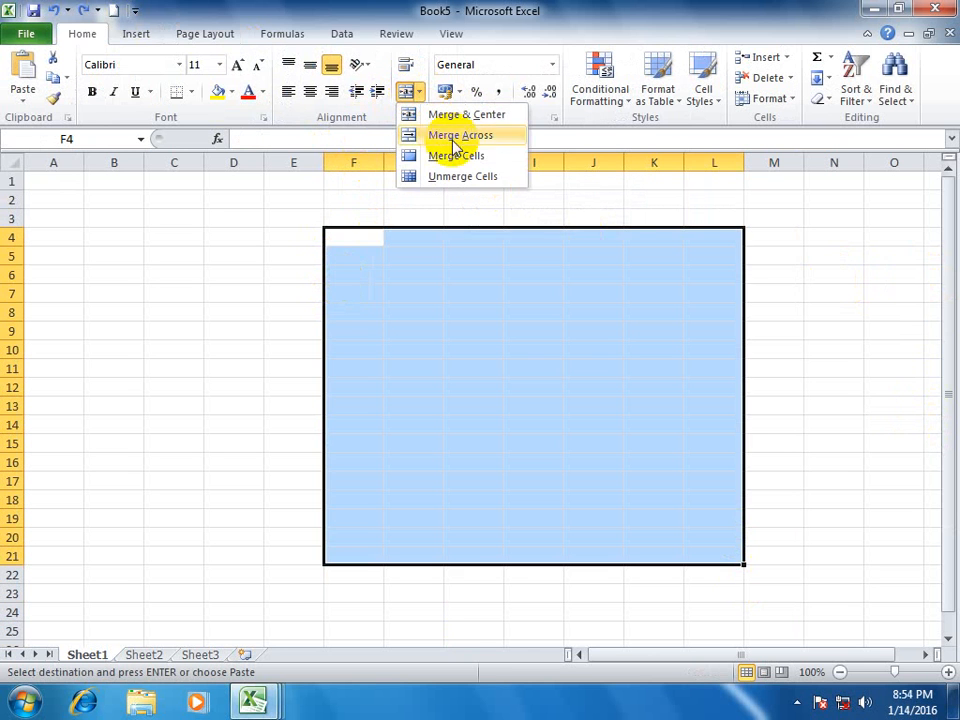
{"action": "left_click", "coordinate": [480, 135]}
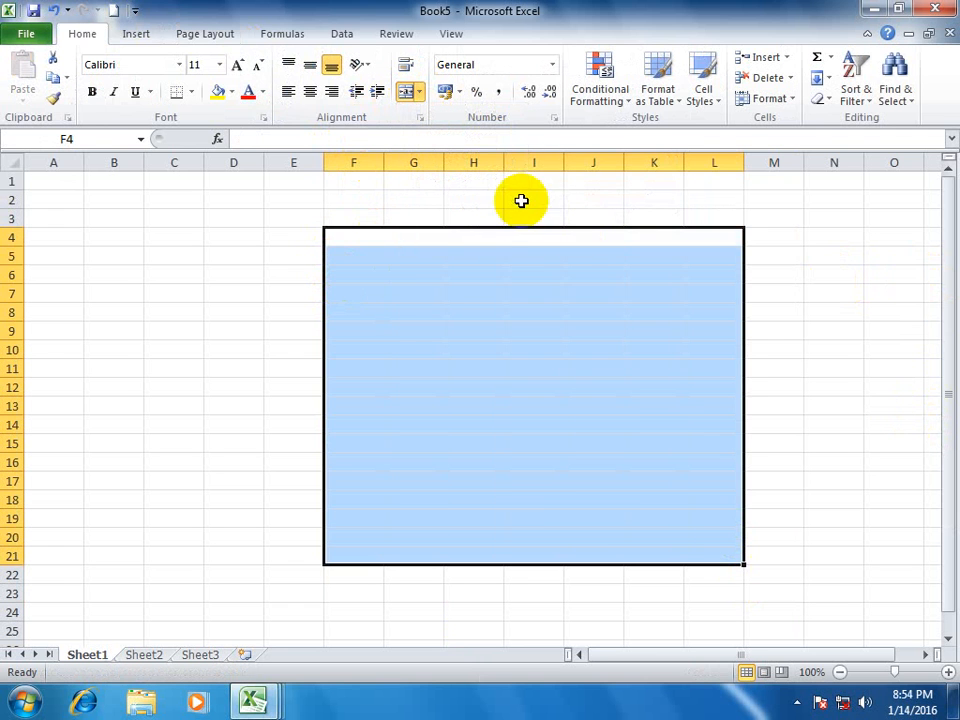
{"action": "left_click", "coordinate": [396, 330]}
Examine how selections behave in and beside the rows merged across, compared with the unmerged cells in columns M and N.
{"action": "left_click_drag", "start_coordinate": [410, 197], "coordinate": [426, 334]}
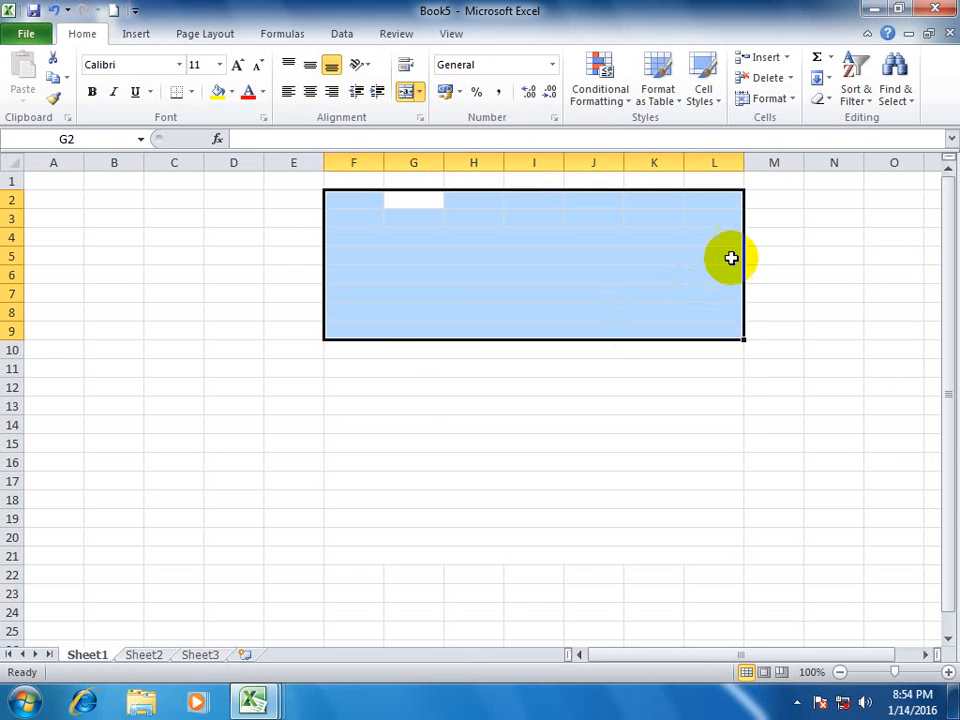
{"action": "left_click_drag", "start_coordinate": [767, 201], "coordinate": [763, 328]}
{"action": "left_click_drag", "start_coordinate": [951, 360], "coordinate": [951, 360]}
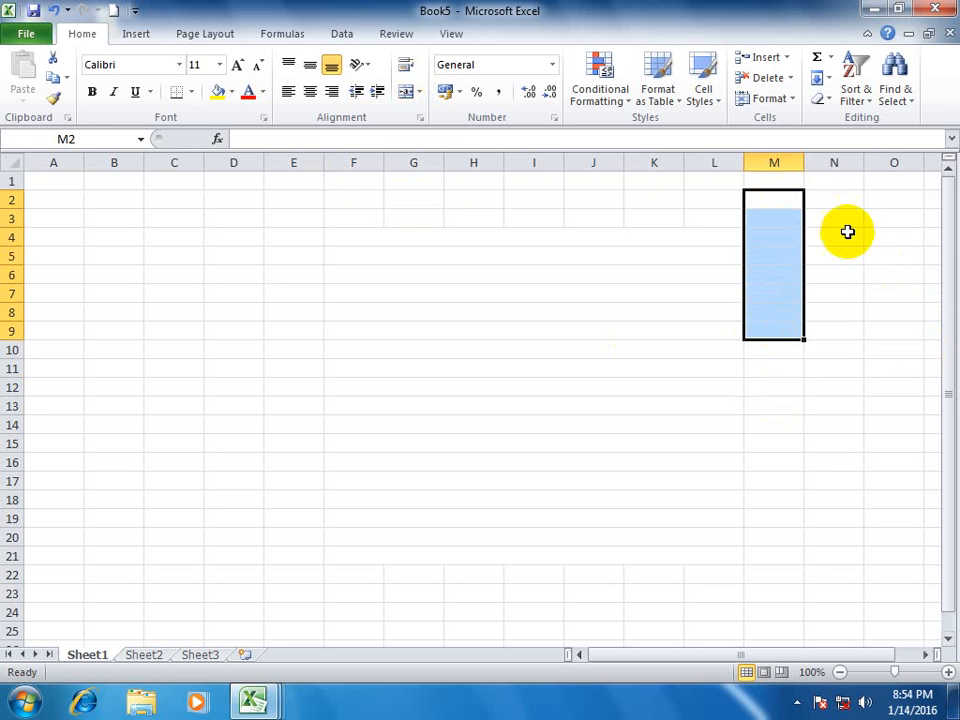
{"action": "left_click_drag", "start_coordinate": [849, 222], "coordinate": [836, 505]}
{"action": "left_click_drag", "start_coordinate": [180, 422], "coordinate": [744, 439]}
{"action": "left_click_drag", "start_coordinate": [776, 216], "coordinate": [713, 372]}
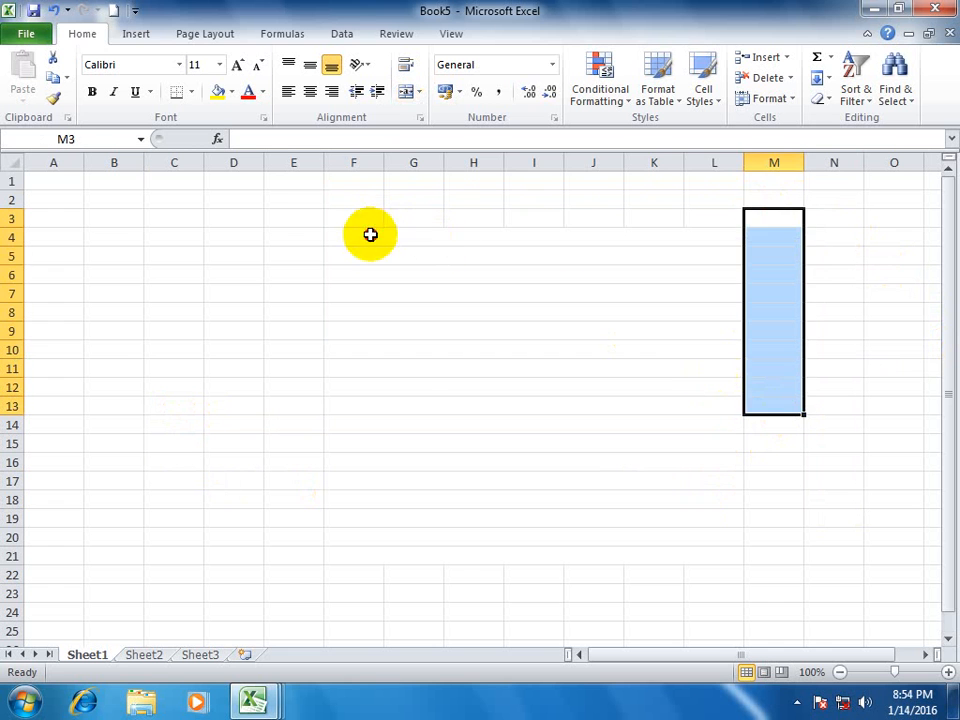
{"action": "left_click_drag", "start_coordinate": [371, 234], "coordinate": [739, 236]}
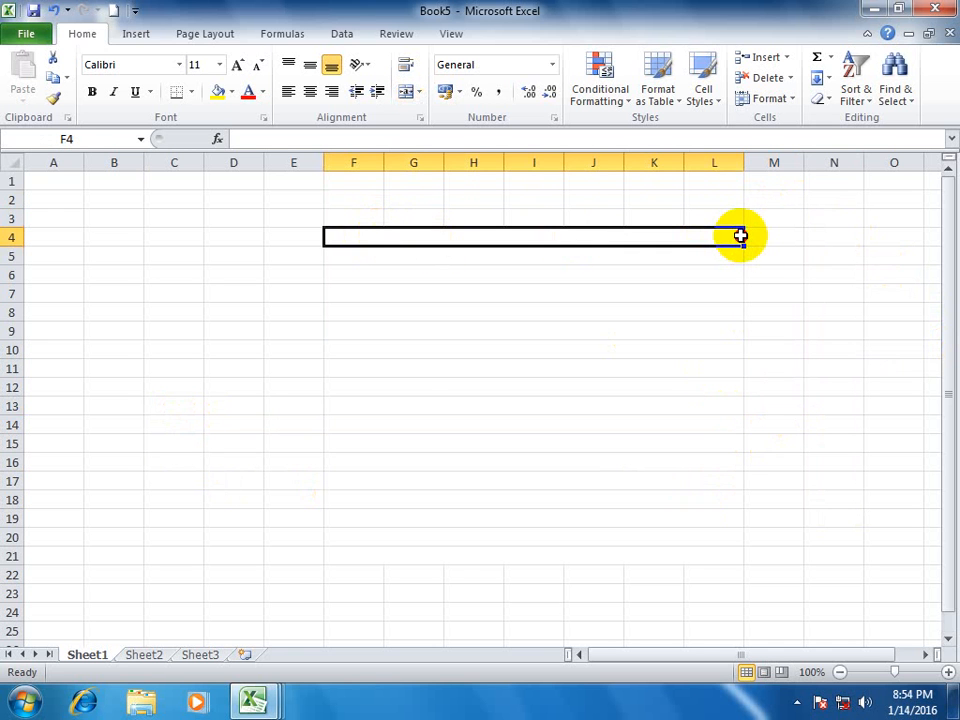
{"action": "left_click_drag", "start_coordinate": [714, 181], "coordinate": [708, 448]}
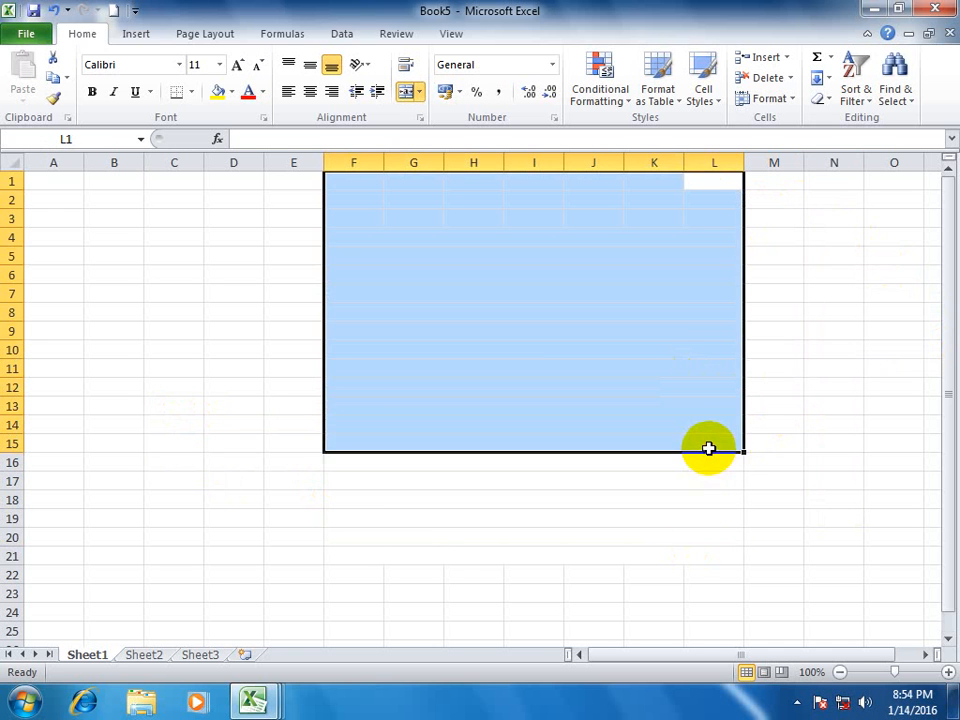
{"action": "scroll", "coordinate": [701, 463], "scroll_direction": "down", "scroll_amount": 4}
{"action": "scroll", "coordinate": [701, 463], "scroll_direction": "up", "scroll_amount": 4}
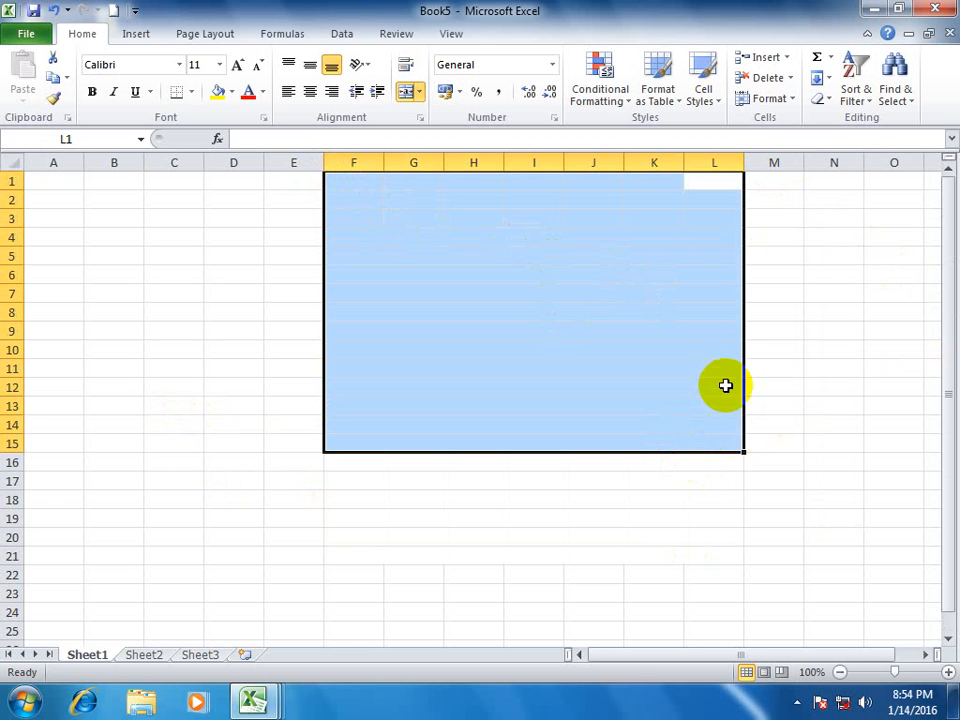
In a new workbook, apply Merge & Center to F3:M12 and fill the merged cell with a long string of "g" characters.
{"action": "left_click", "coordinate": [831, 330]}
{"action": "key", "text": "ctrl+n"}
{"action": "left_click", "coordinate": [356, 216]}
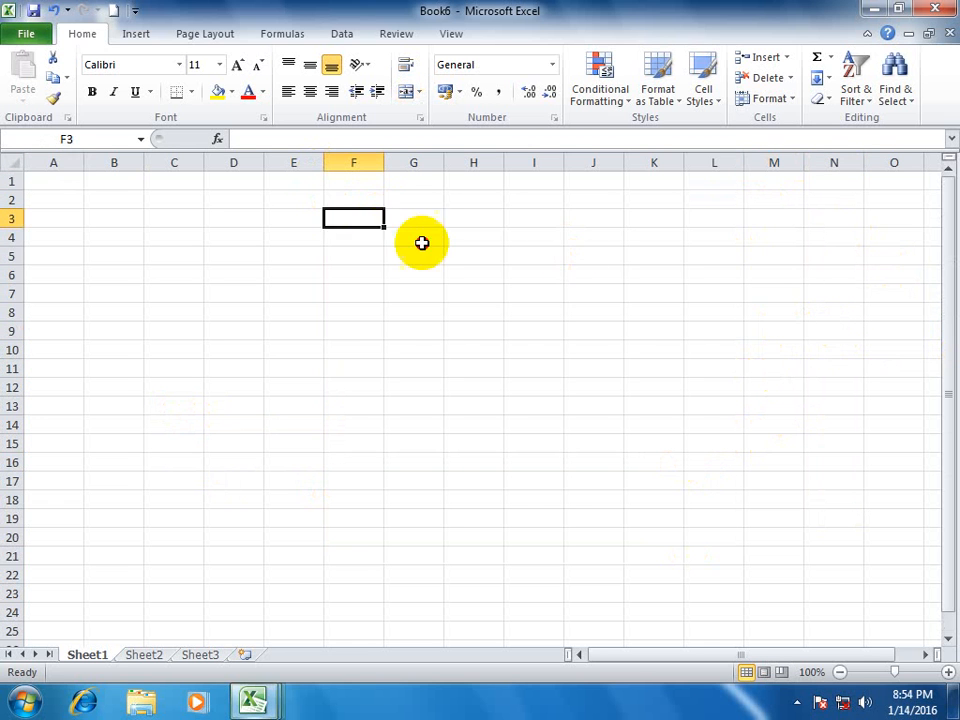
{"action": "left_click_drag", "start_coordinate": [356, 216], "coordinate": [786, 394]}
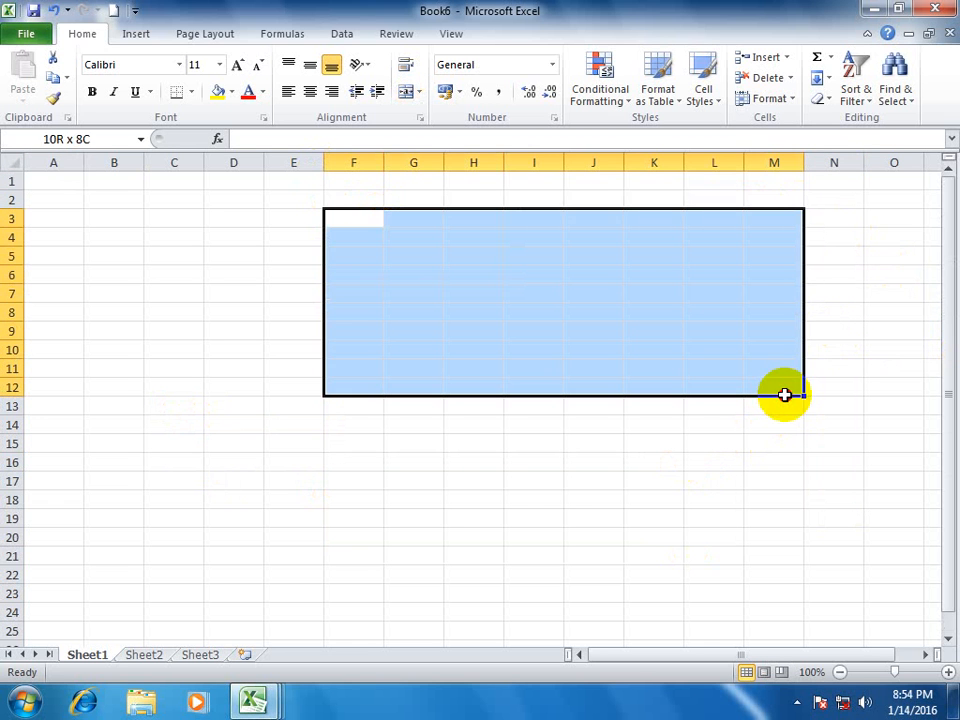
{"action": "left_click", "coordinate": [421, 94]}
{"action": "left_click", "coordinate": [437, 117]}
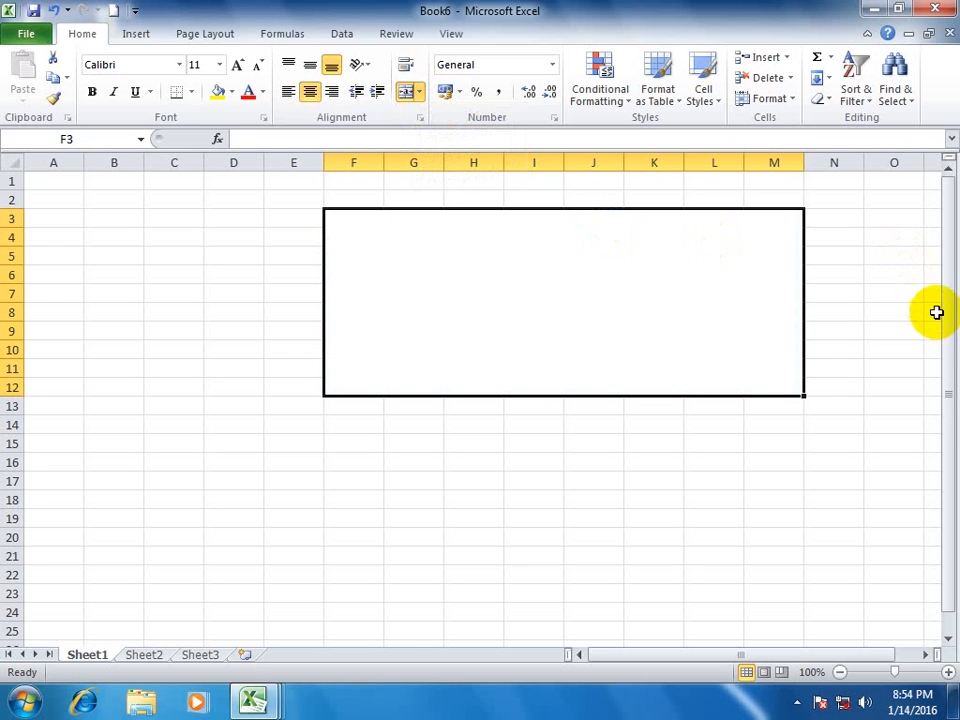
{"action": "type", "text": "gggggggggggggggggggggggggggggggggggggggggggggggggggggg"}
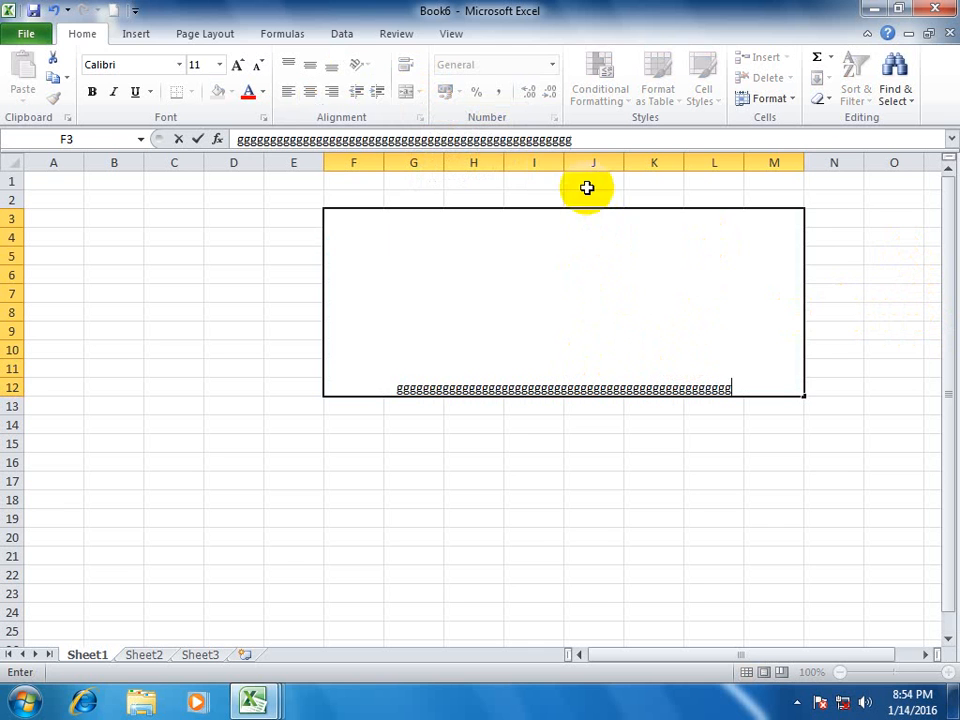
{"action": "left_click", "coordinate": [538, 516]}
Combine G14:K22 with Merge Cells and enter a shorter string of "g" characters in the merged cell.
{"action": "left_click_drag", "start_coordinate": [388, 424], "coordinate": [608, 548]}
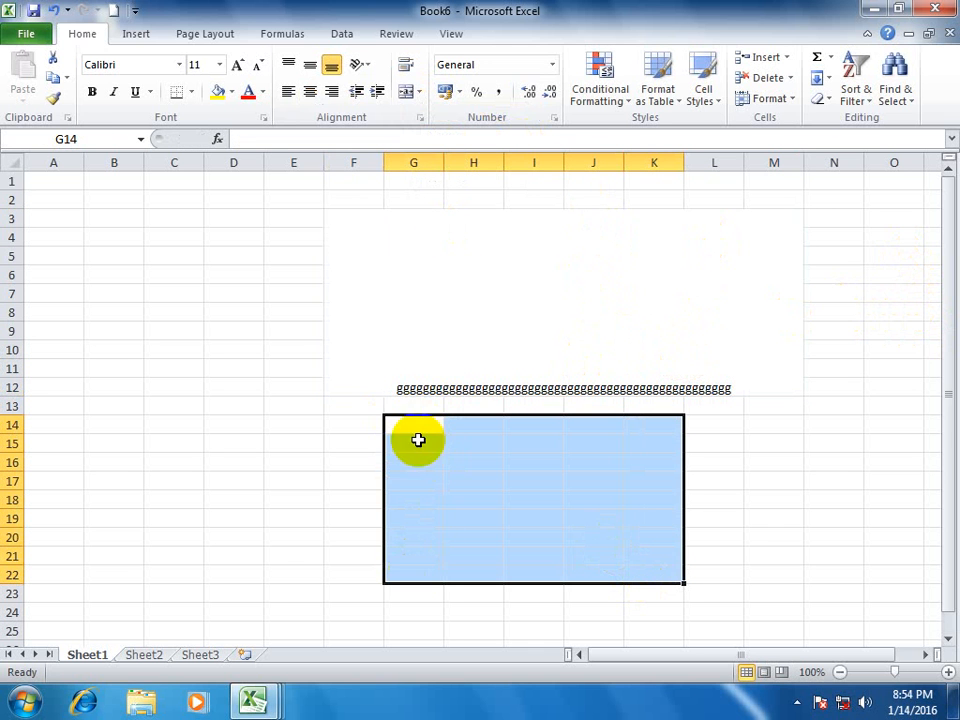
{"action": "left_click", "coordinate": [422, 91]}
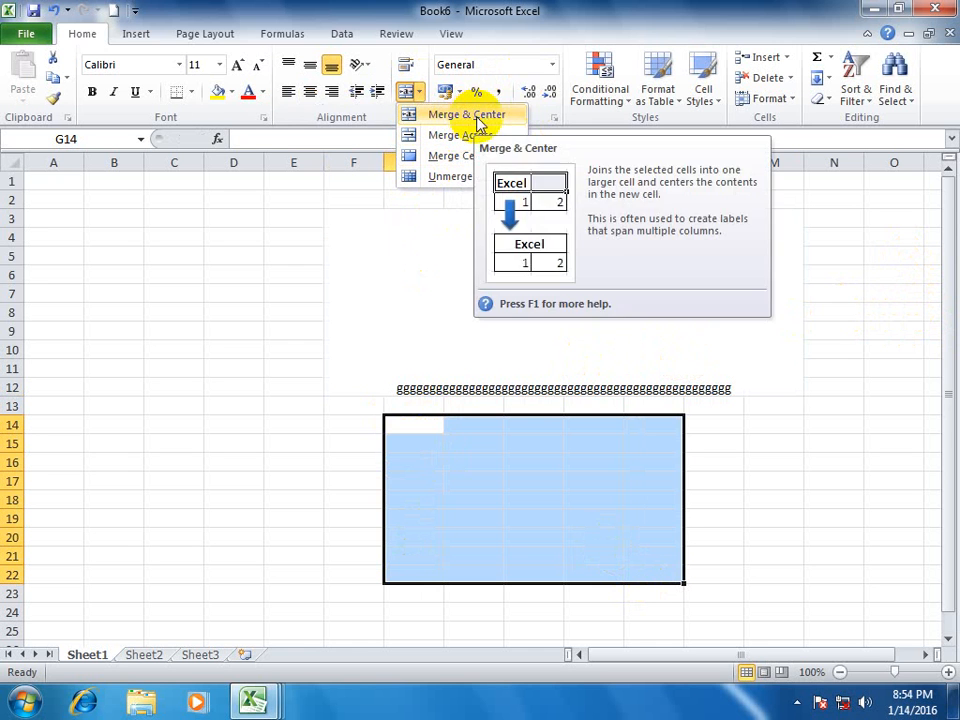
{"action": "left_click", "coordinate": [470, 158]}
{"action": "type", "text": "gggggggggggggggggggggggg"}
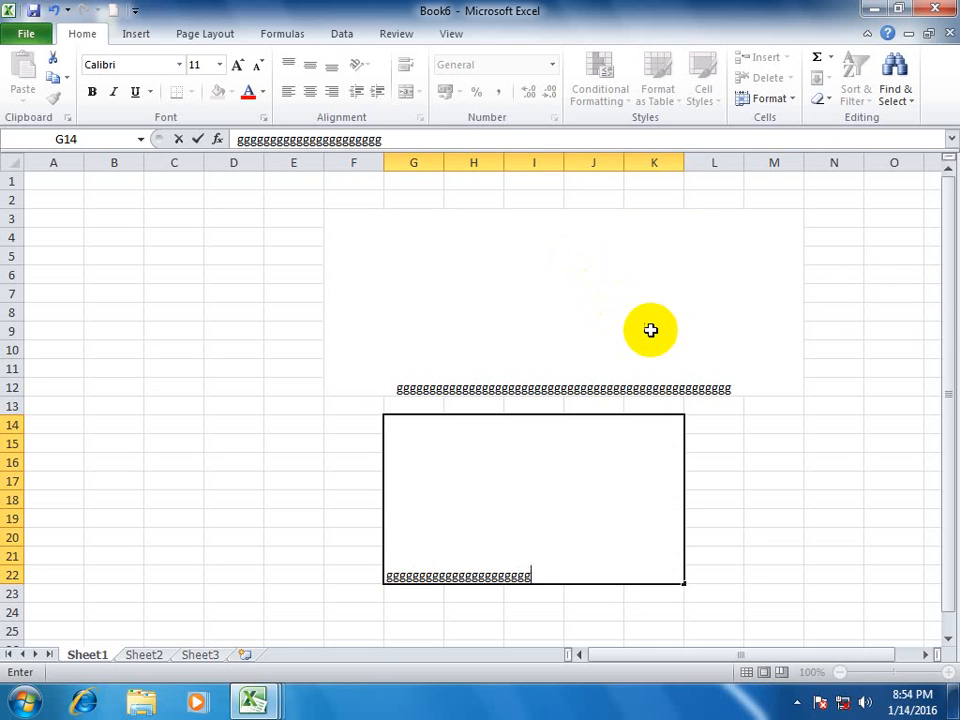
{"action": "scroll", "coordinate": [801, 356], "scroll_direction": "down", "scroll_amount": 2}
{"action": "left_click", "coordinate": [705, 418]}
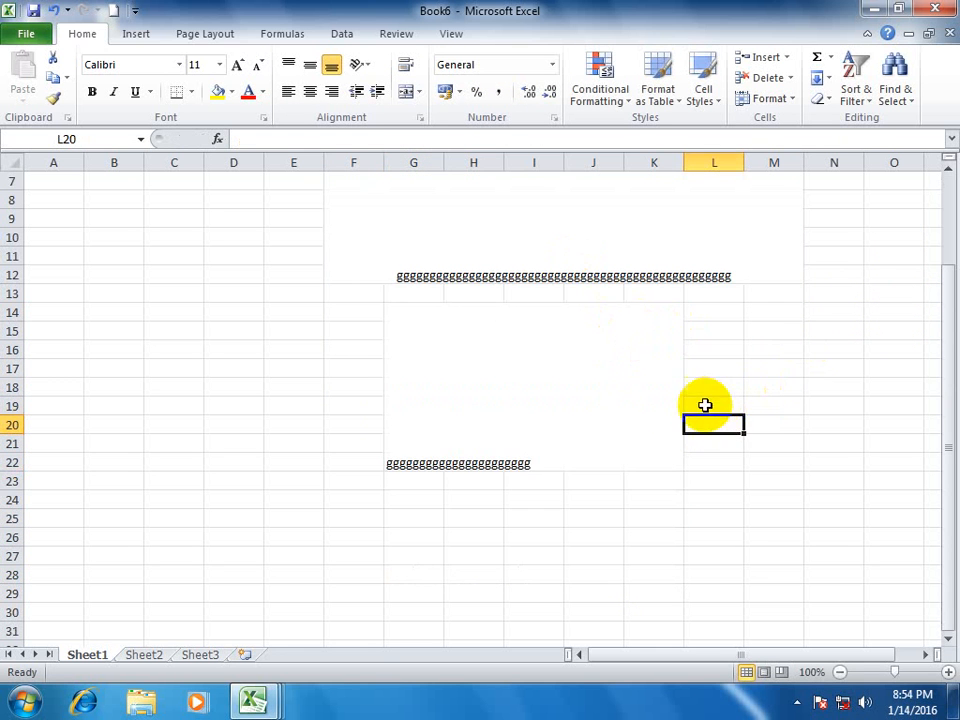
{"action": "scroll", "coordinate": [460, 443], "scroll_direction": "down", "scroll_amount": 3}
{"action": "left_click", "coordinate": [408, 440]}
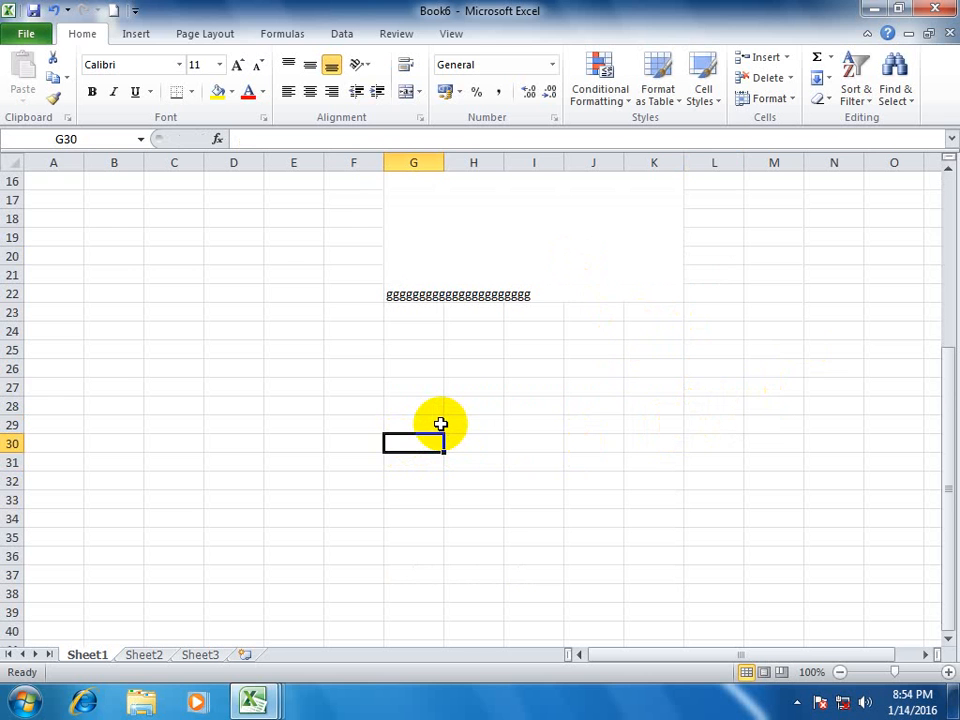
Create a new workbook and fill every cell of the range E6:H13 with the text "asd".
{"action": "key", "text": "ctrl+n"}
{"action": "left_click_drag", "start_coordinate": [452, 383], "coordinate": [480, 396]}
{"action": "type", "text": "asd"}
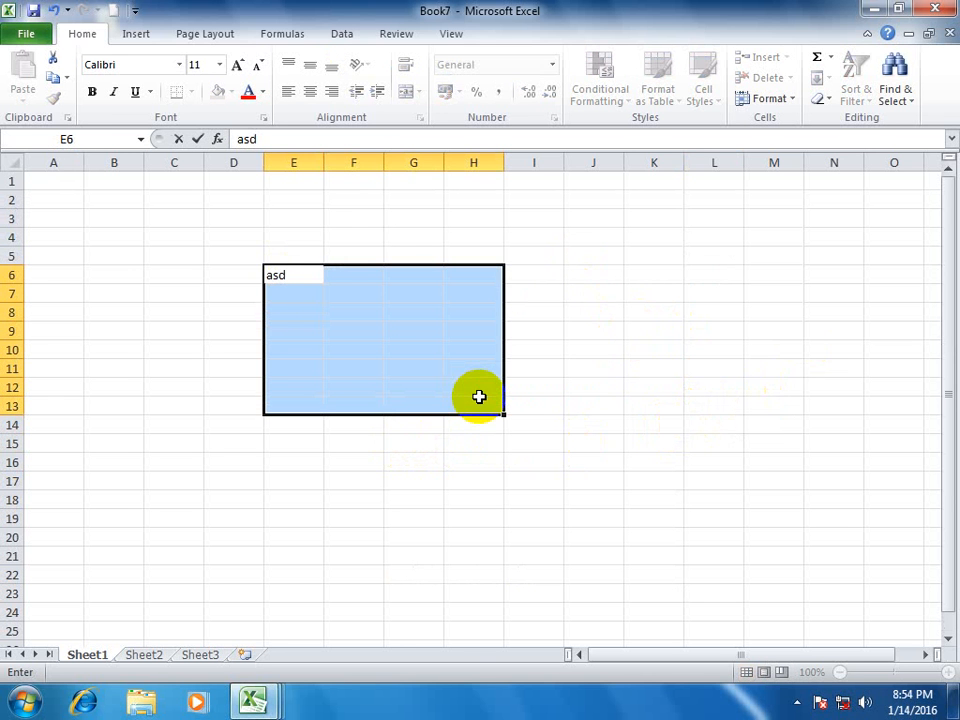
{"action": "key", "text": "ctrl+Return"}
Copy the "asd" range E6:H13, review the Paste Special options for cell K11, and cancel without pasting.
{"action": "right_click", "coordinate": [379, 316]}
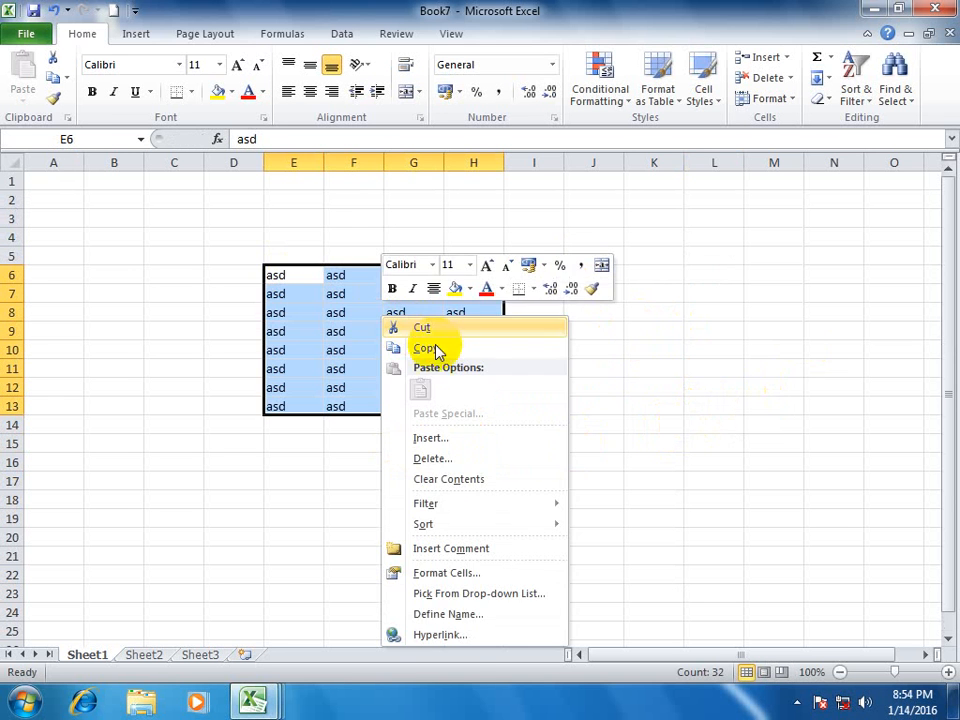
{"action": "left_click", "coordinate": [426, 349]}
{"action": "right_click", "coordinate": [673, 369]}
{"action": "left_click", "coordinate": [733, 128]}
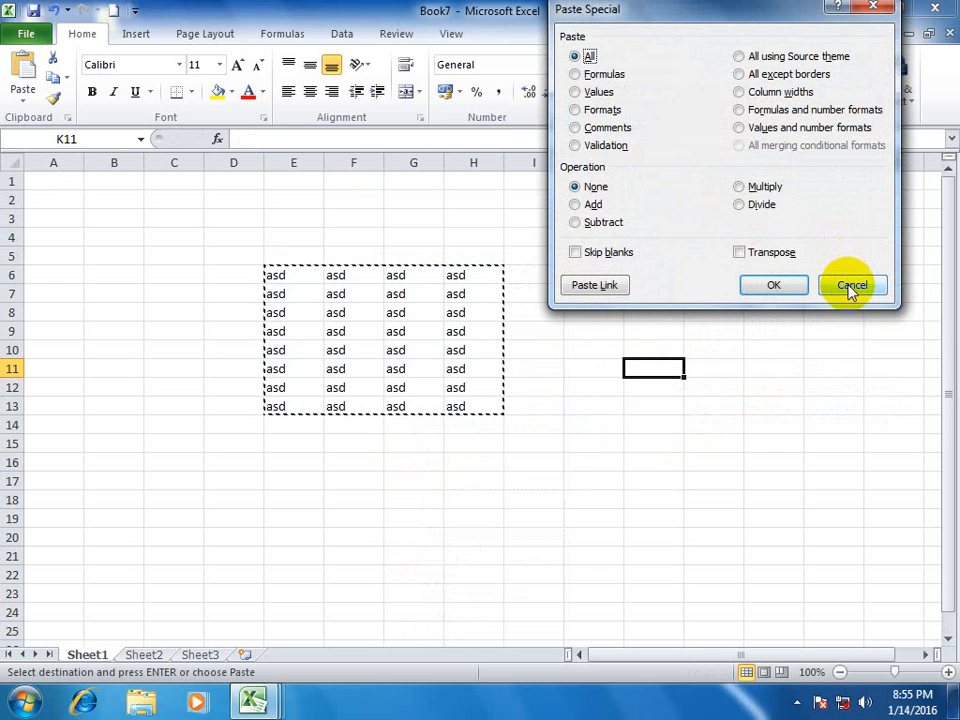
{"action": "left_click", "coordinate": [848, 285]}
Create a new workbook and add an outline border around E7:G12.
{"action": "left_click", "coordinate": [707, 315]}
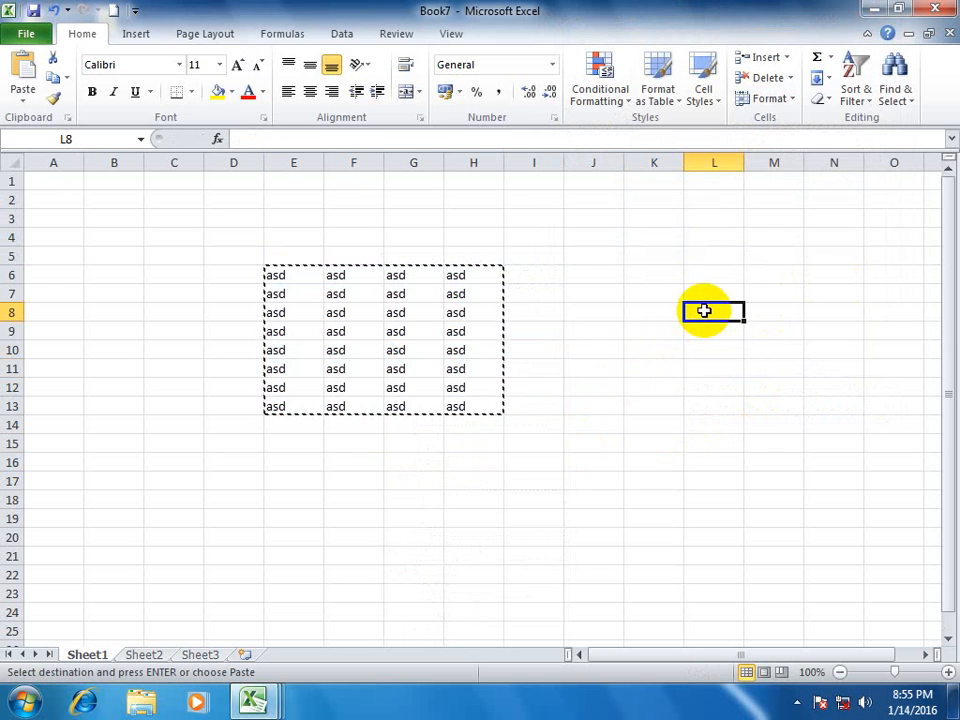
{"action": "key", "text": "ctrl+n"}
{"action": "left_click_drag", "start_coordinate": [274, 287], "coordinate": [403, 397]}
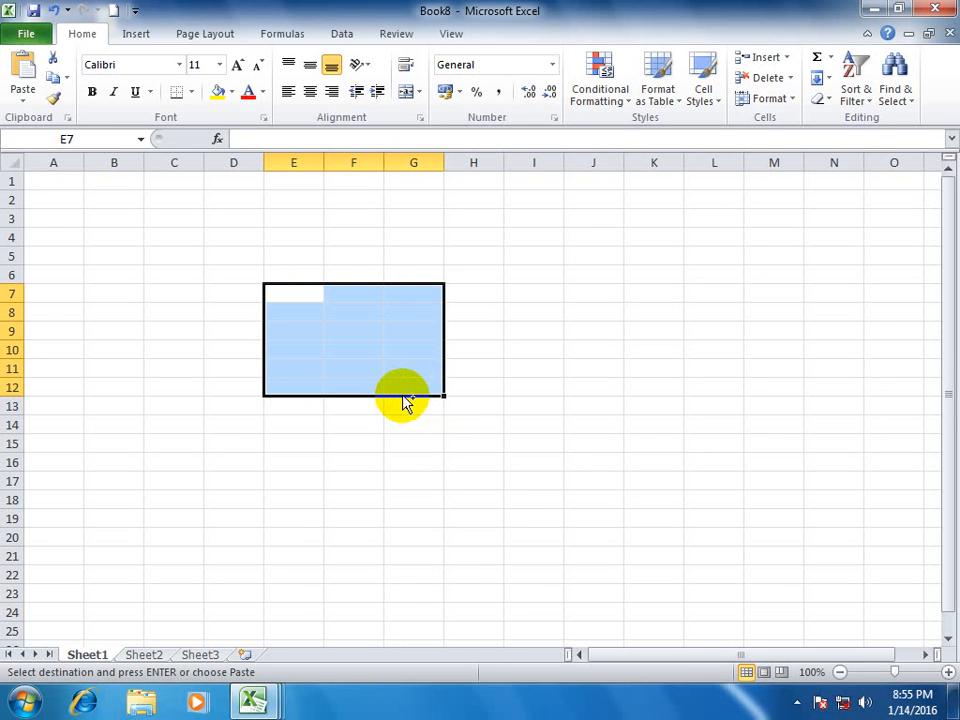
{"action": "key", "text": "Escape"}
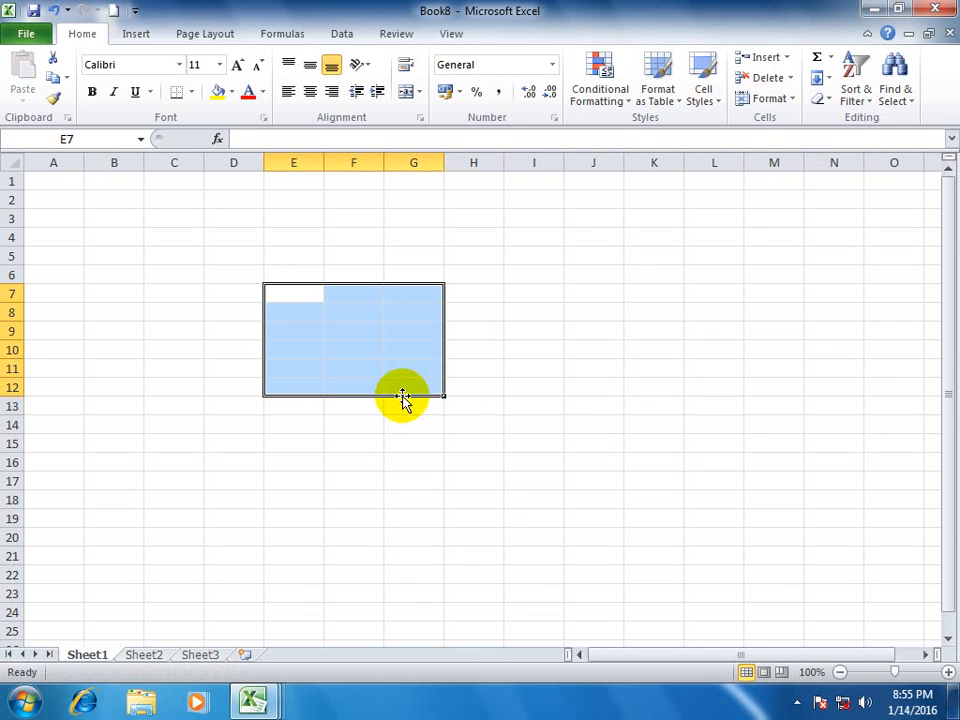
{"action": "left_click", "coordinate": [533, 407]}
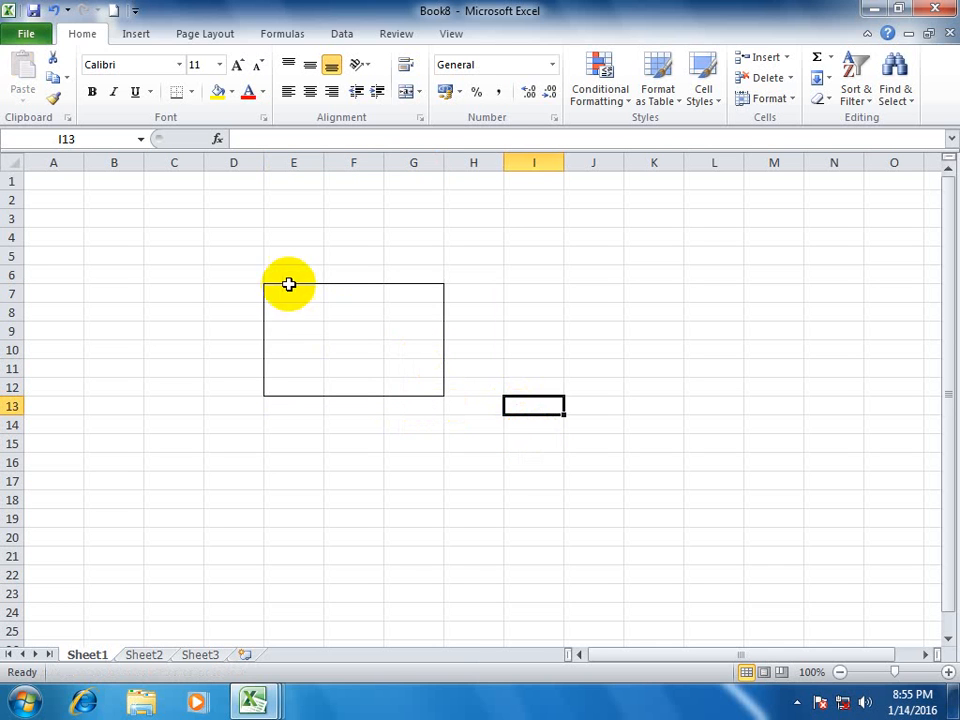
Try to copy the format of E7:G12 onto the overlapping range D7:G12 with Format Painter.
{"action": "left_click_drag", "start_coordinate": [272, 288], "coordinate": [428, 386]}
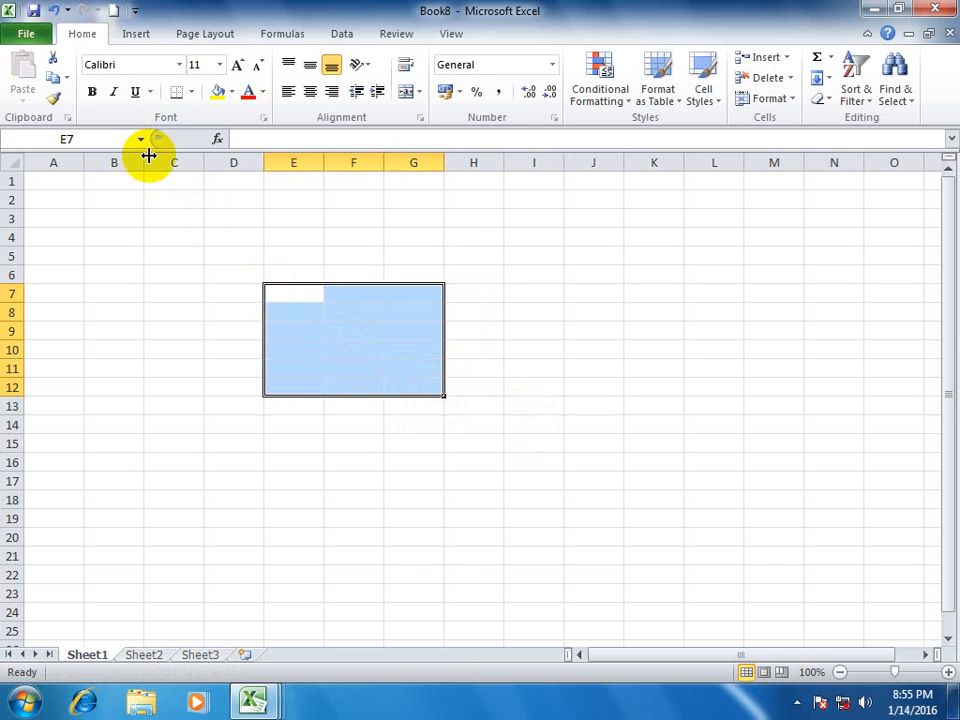
{"action": "left_click", "coordinate": [53, 100]}
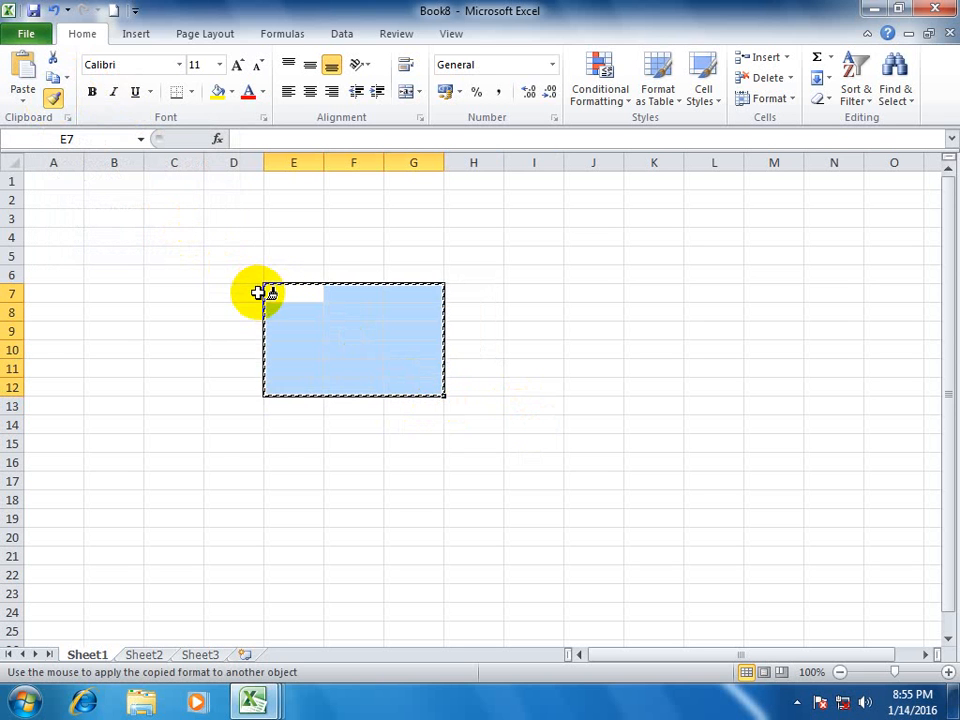
{"action": "mouse_move", "coordinate": [258, 293]}
{"action": "left_mouse_down"}
{"action": "mouse_move", "coordinate": [405, 368]}
{"action": "mouse_move", "coordinate": [405, 390]}
{"action": "left_mouse_up"}
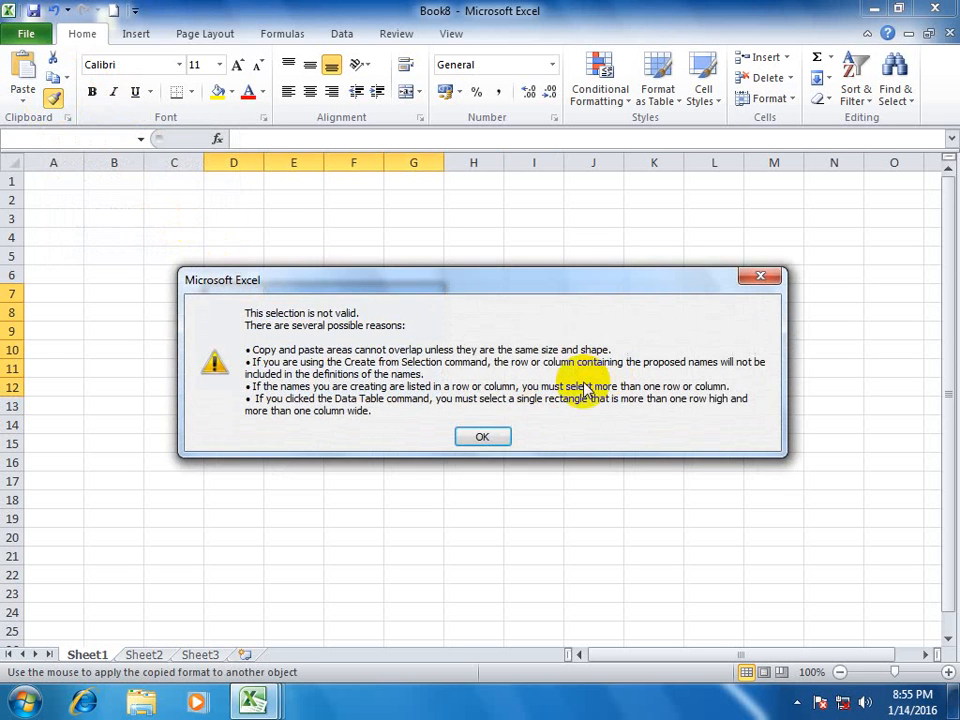
{"action": "left_click", "coordinate": [487, 437]}
{"action": "left_click", "coordinate": [431, 349]}
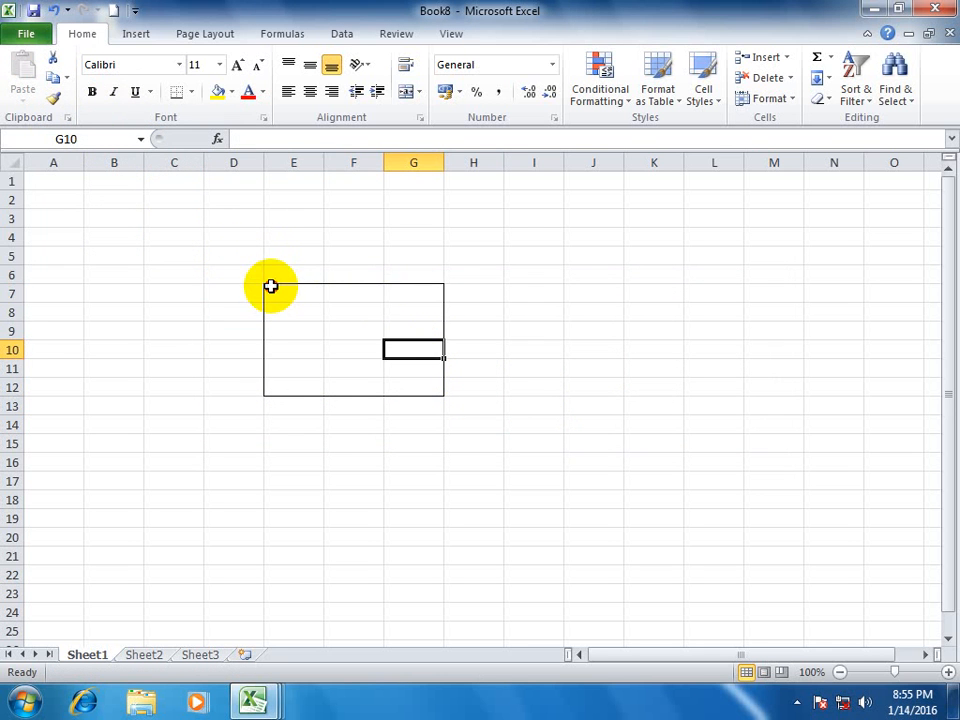
Add an outline border around the first row of the bordered block, E7:G7.
{"action": "left_click_drag", "start_coordinate": [270, 287], "coordinate": [405, 296]}
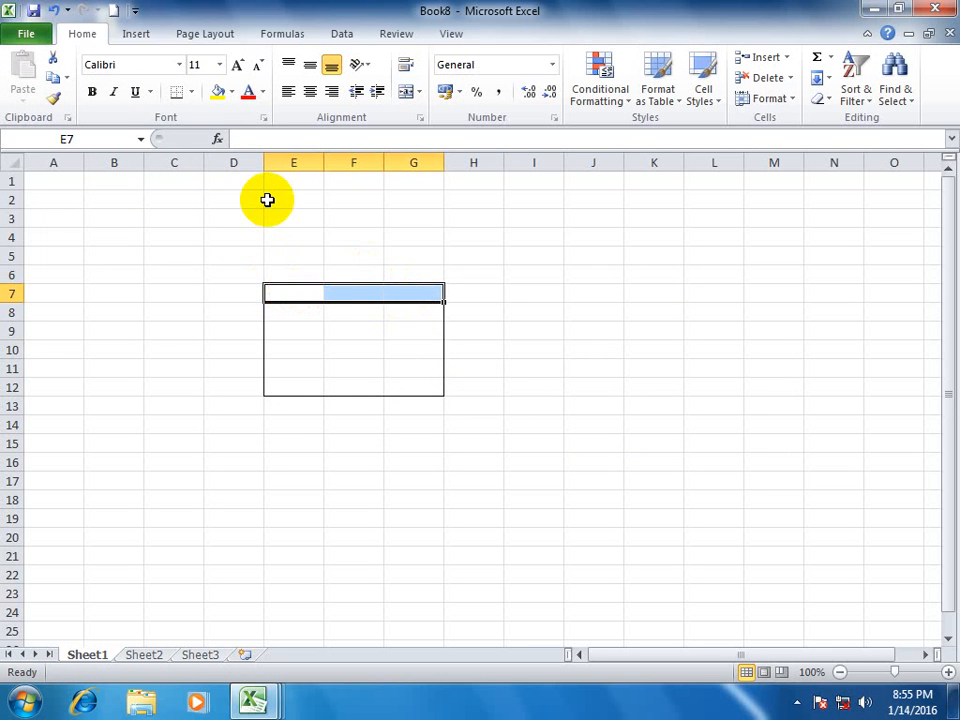
{"action": "left_click", "coordinate": [530, 383]}
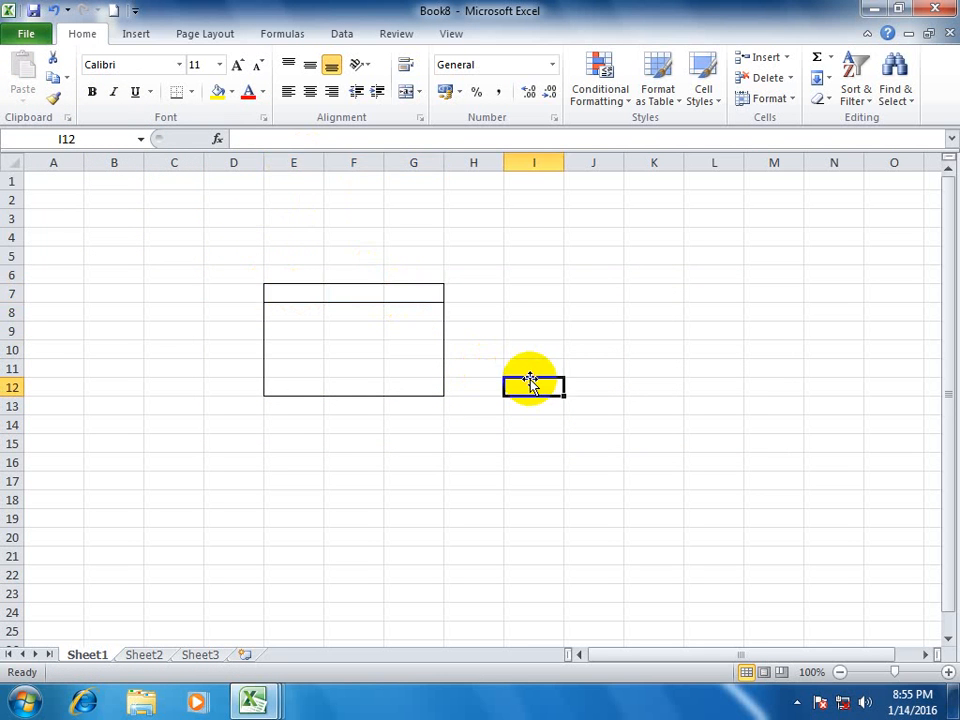
{"action": "left_click_drag", "start_coordinate": [272, 281], "coordinate": [437, 358]}
{"action": "left_click", "coordinate": [452, 350]}
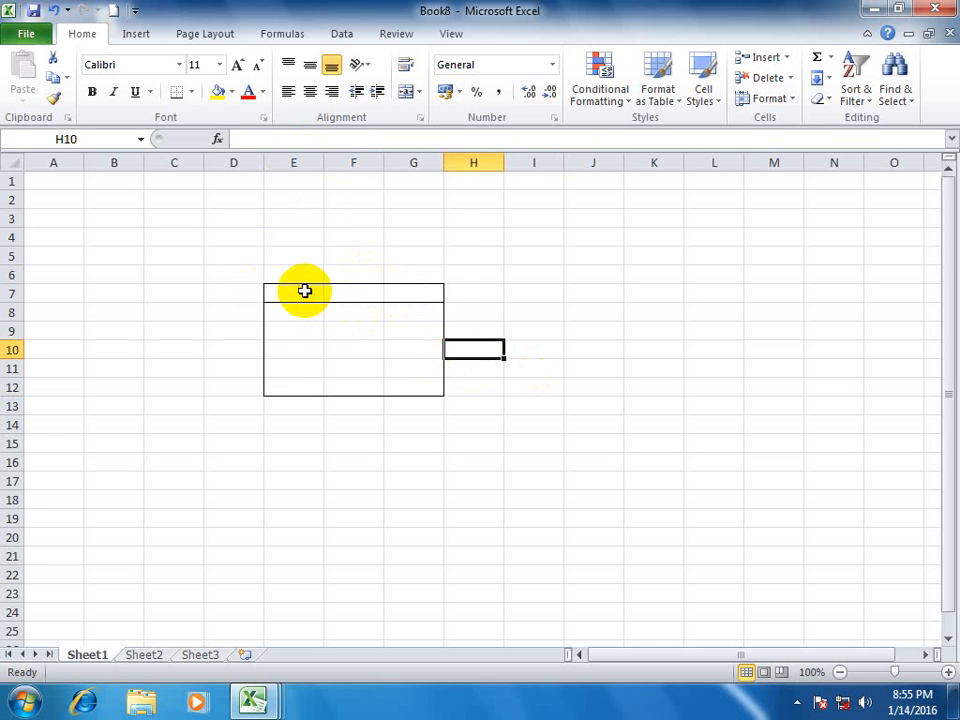
Copy the border format of E7:G7 onto E8:G12 with Format Painter.
{"action": "left_click_drag", "start_coordinate": [268, 288], "coordinate": [410, 295]}
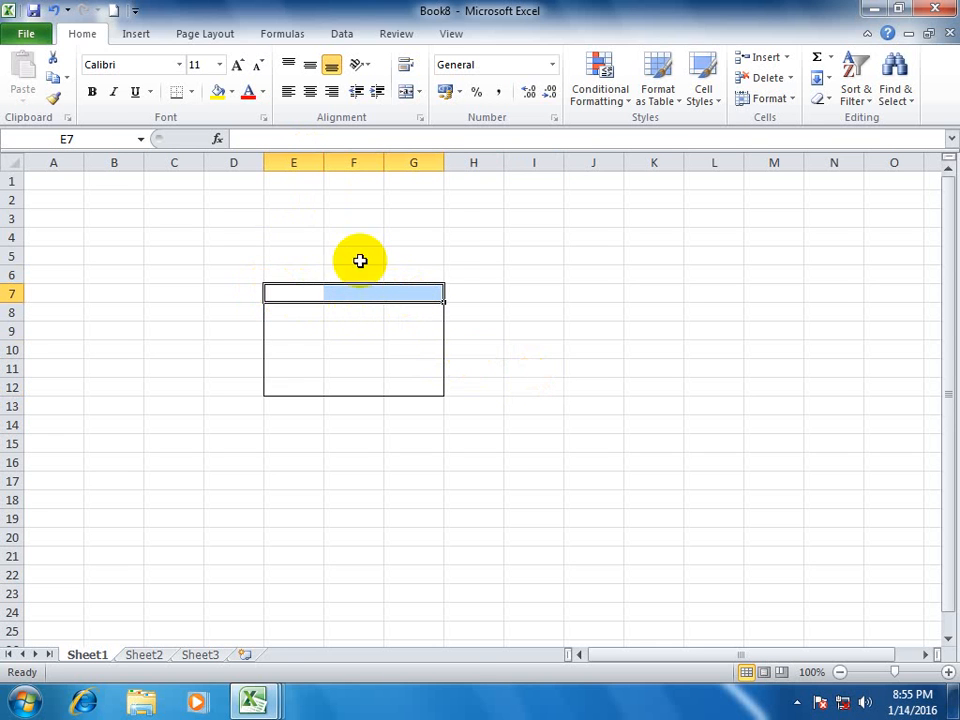
{"action": "left_click", "coordinate": [54, 98]}
{"action": "mouse_move", "coordinate": [283, 316]}
{"action": "left_mouse_down"}
{"action": "mouse_move", "coordinate": [360, 334]}
{"action": "mouse_move", "coordinate": [409, 389]}
{"action": "left_mouse_up"}
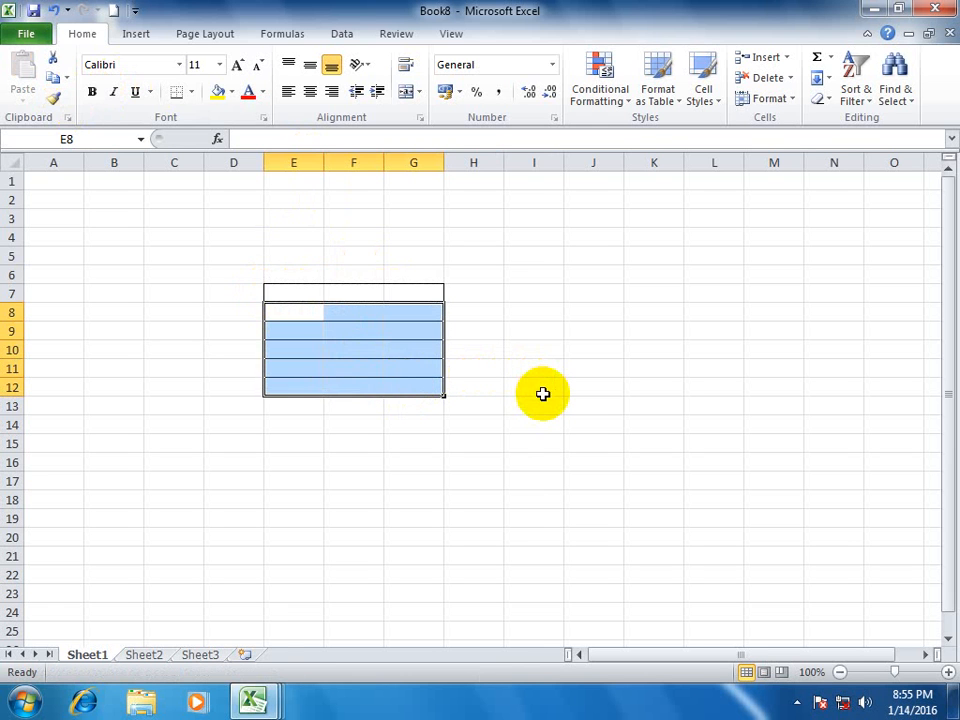
{"action": "left_click", "coordinate": [540, 404]}
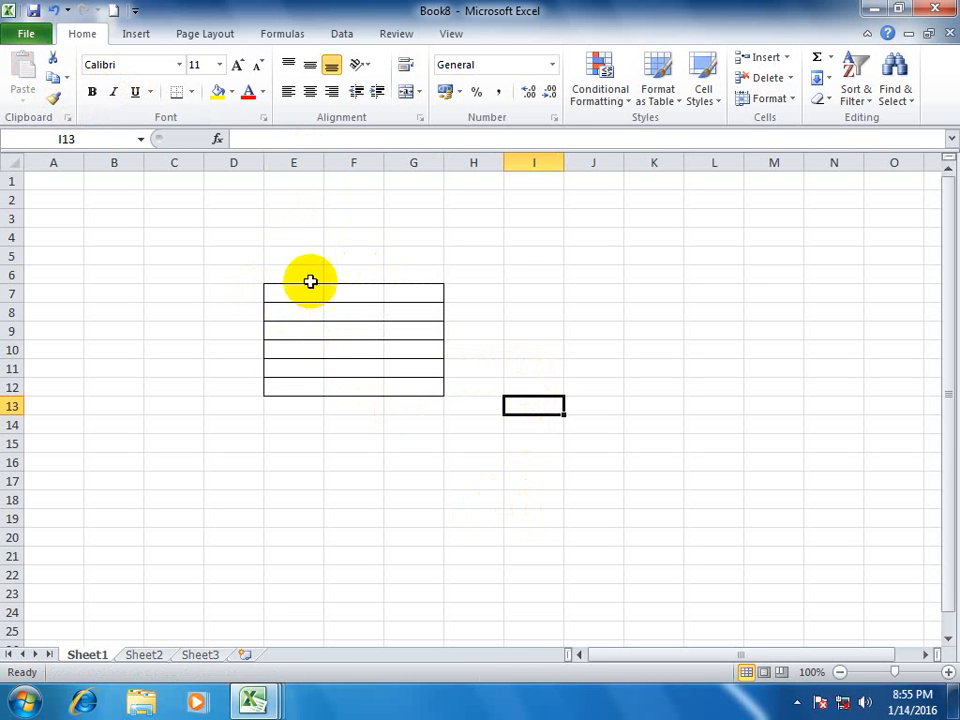
Outline E6:E12 with a border and copy the format of E6:E13 onto F7:G12 with Format Painter.
{"action": "left_click_drag", "start_coordinate": [311, 281], "coordinate": [305, 389]}
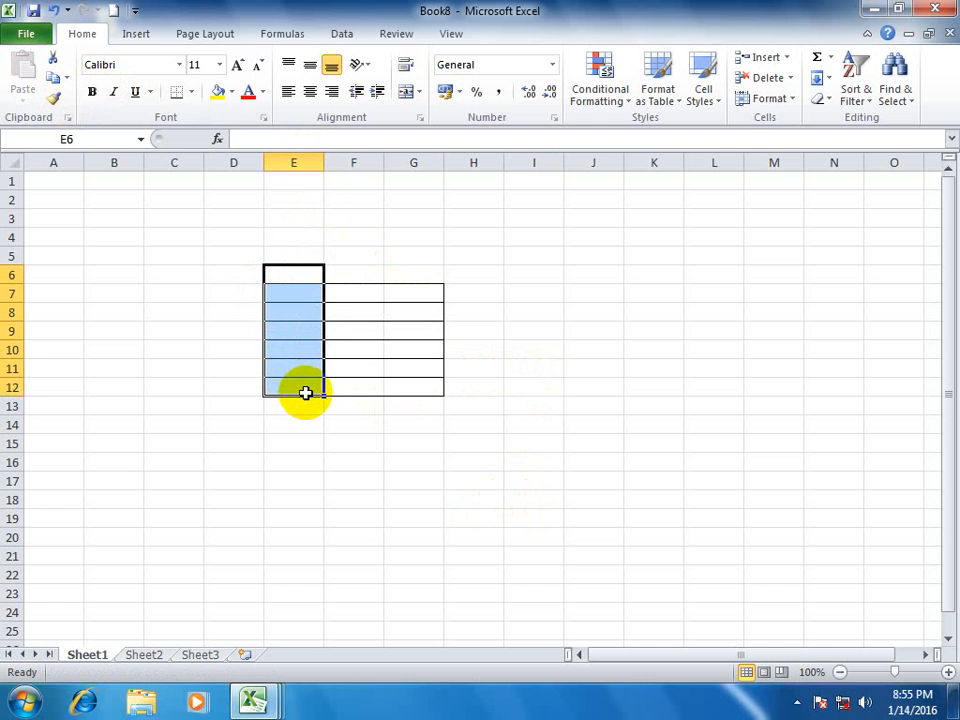
{"action": "left_click", "coordinate": [452, 373]}
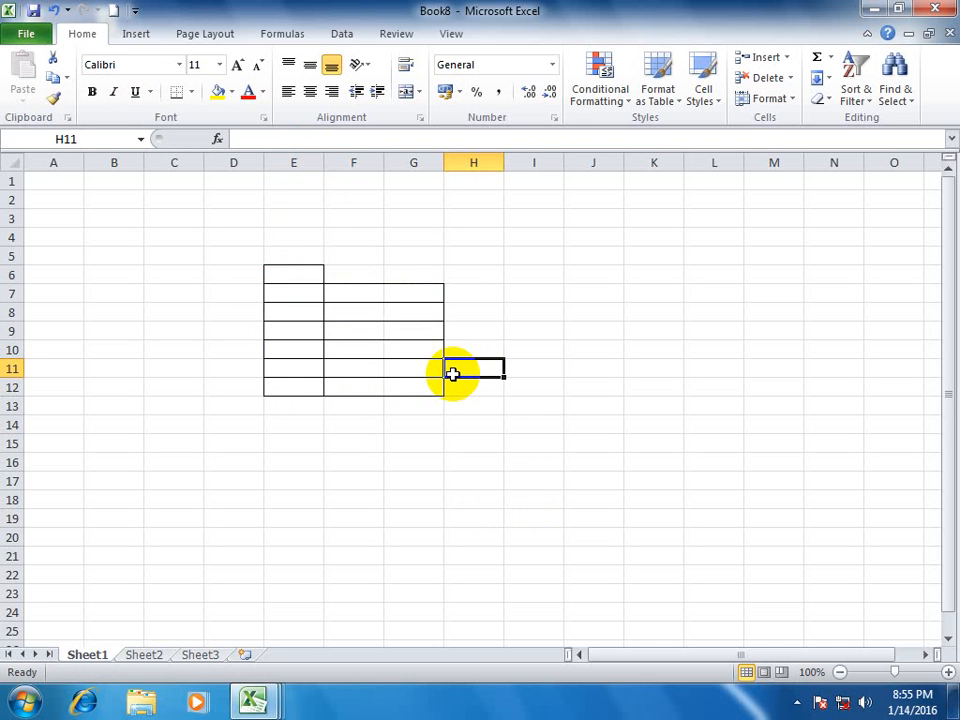
{"action": "left_click_drag", "start_coordinate": [313, 280], "coordinate": [310, 405]}
{"action": "left_click", "coordinate": [55, 97]}
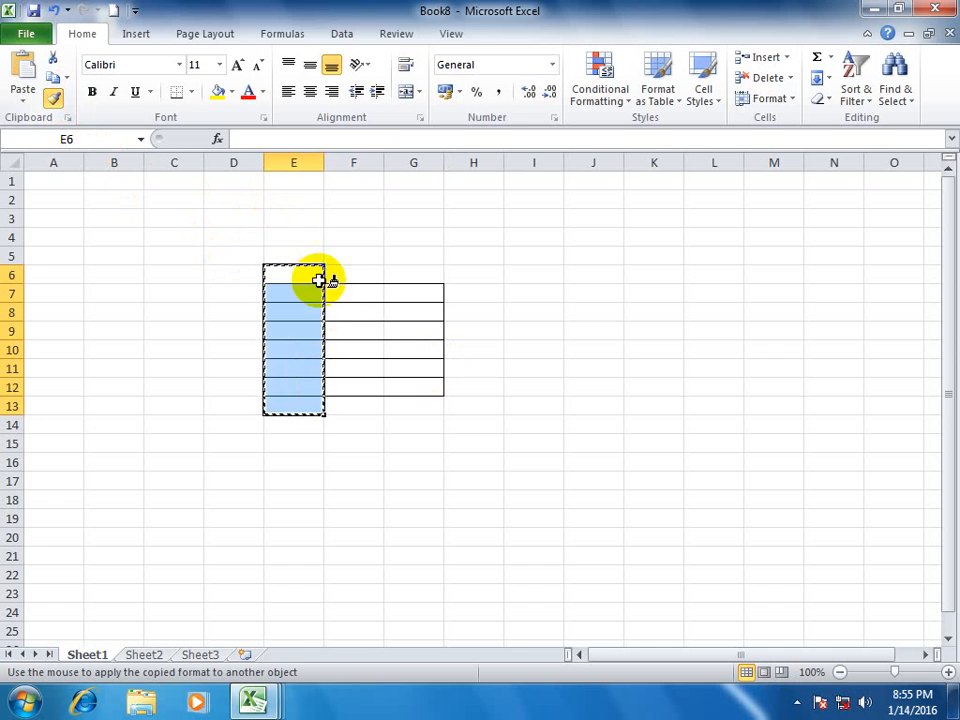
{"action": "left_click_drag", "start_coordinate": [332, 294], "coordinate": [414, 387]}
{"action": "left_click", "coordinate": [590, 350]}
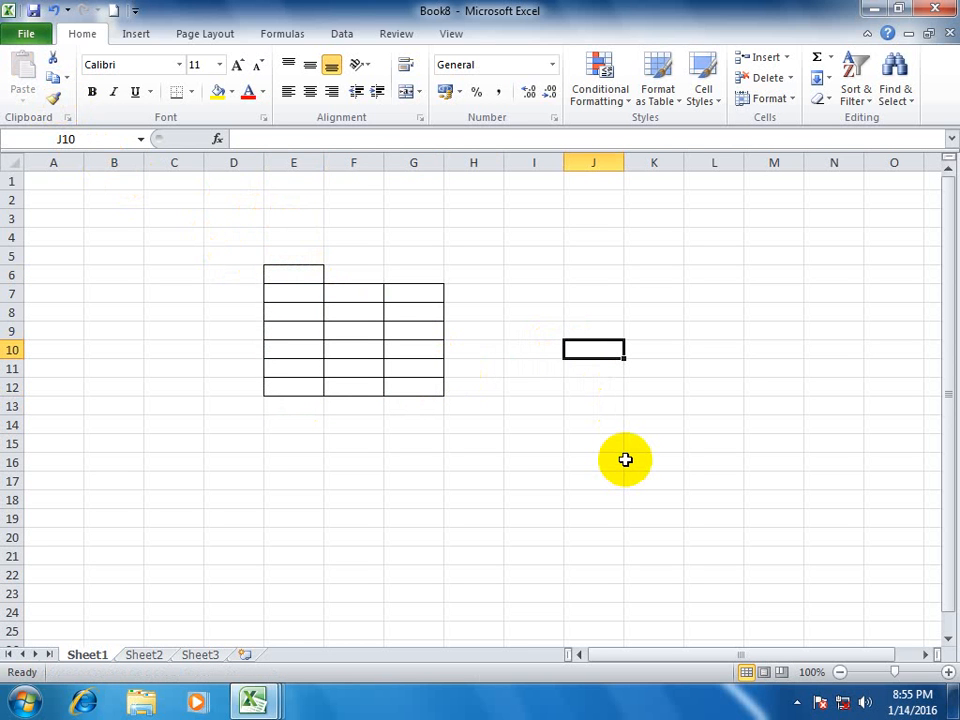
Create another new blank workbook.
{"action": "key", "text": "ctrl+n"}
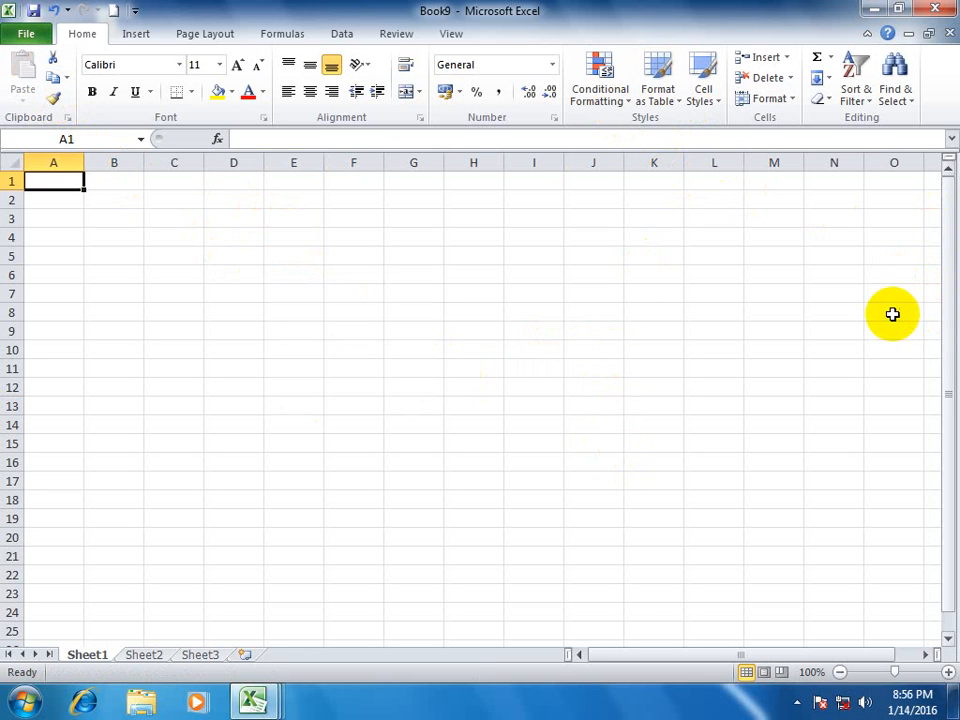
{"action": "scroll", "coordinate": [880, 320], "scroll_direction": "down", "scroll_amount": 3}
{"action": "scroll", "coordinate": [880, 335], "scroll_direction": "up", "scroll_amount": 3}
{"action": "scroll", "coordinate": [910, 350], "scroll_direction": "down", "scroll_amount": 3}
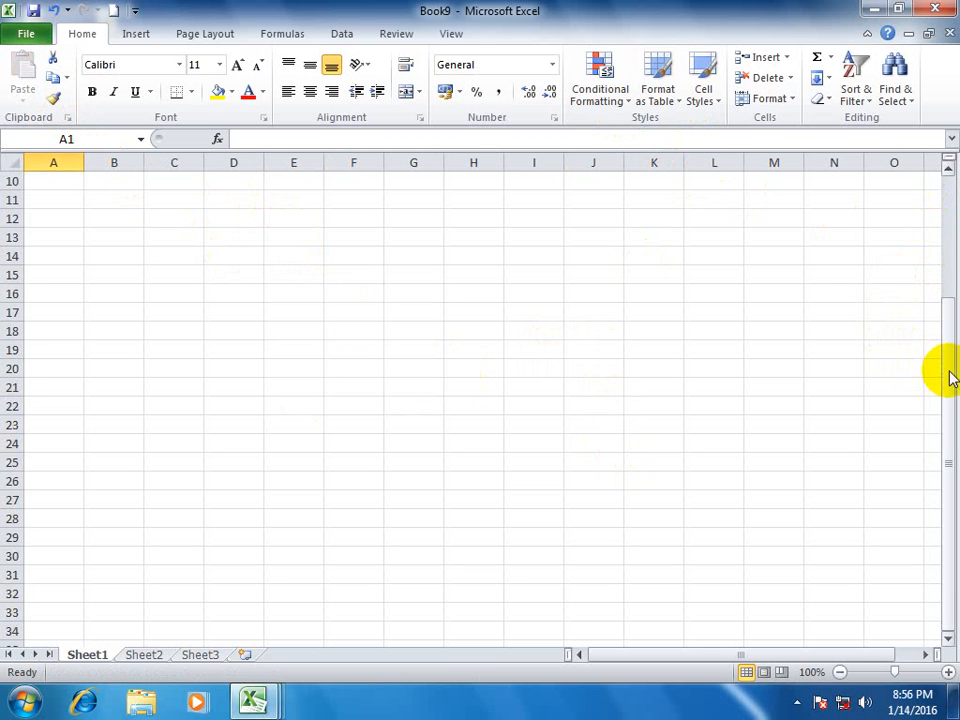
{"action": "left_click_drag", "start_coordinate": [950, 378], "coordinate": [955, 260]}
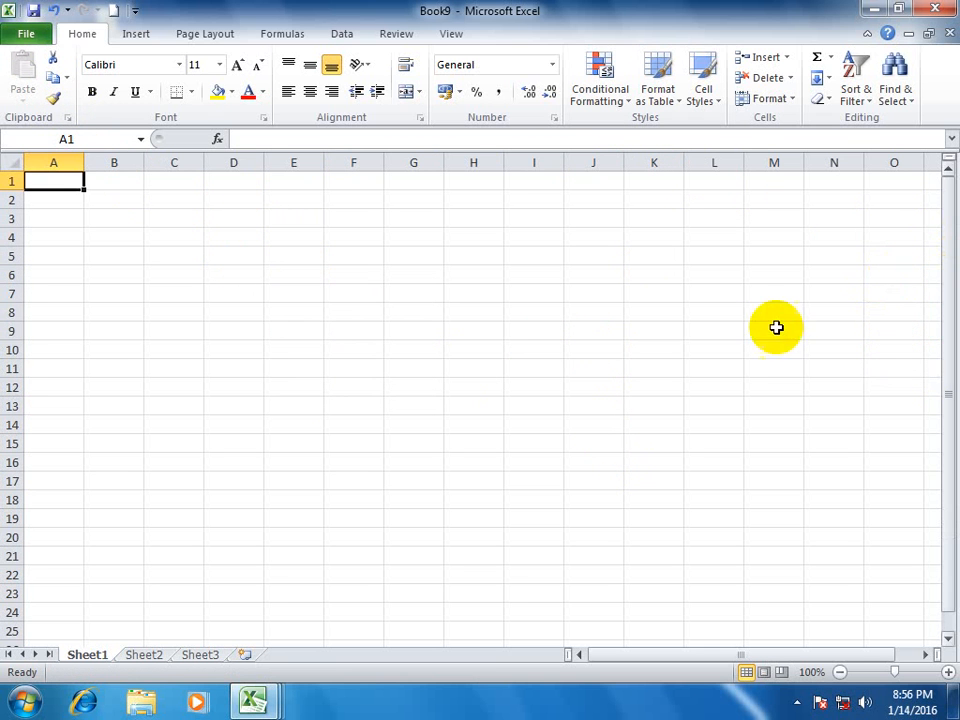
Enter the column headers "name", "post" and "salary" in F8:H8.
{"action": "left_click", "coordinate": [478, 240]}
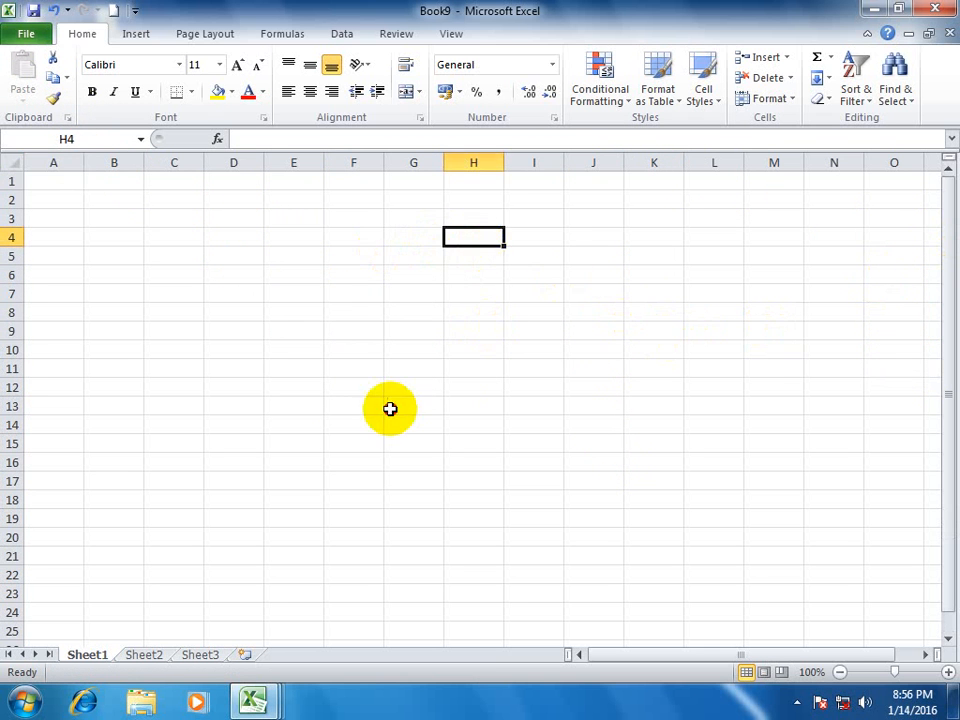
{"action": "left_click", "coordinate": [390, 408]}
{"action": "left_click", "coordinate": [357, 312]}
{"action": "type", "text": "name"}
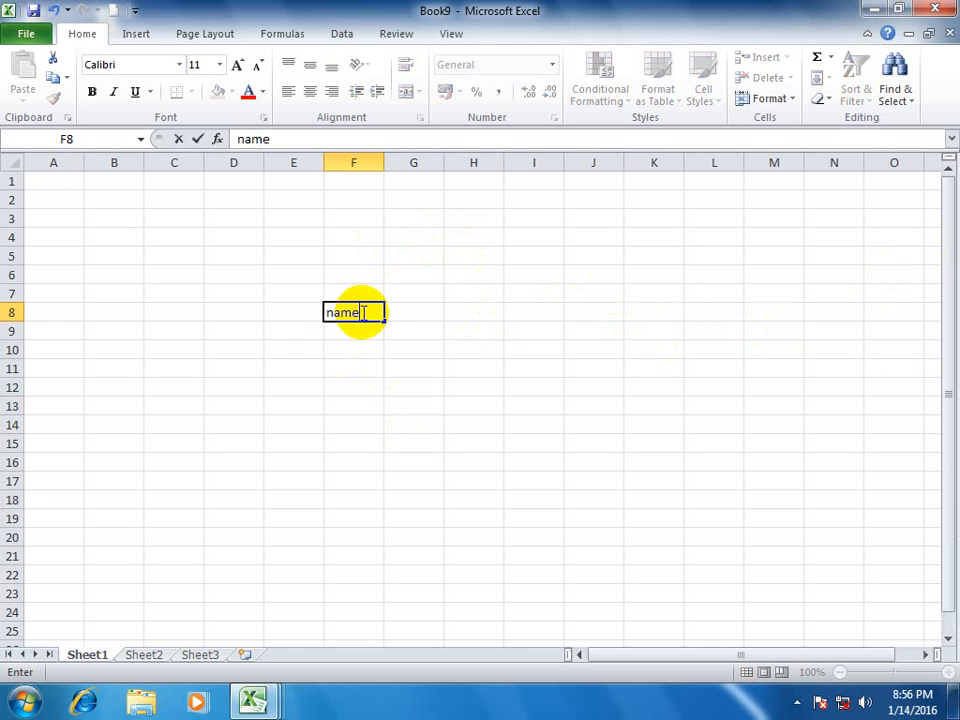
{"action": "left_click", "coordinate": [363, 313]}
{"action": "key", "text": "Tab"}
{"action": "type", "text": "post"}
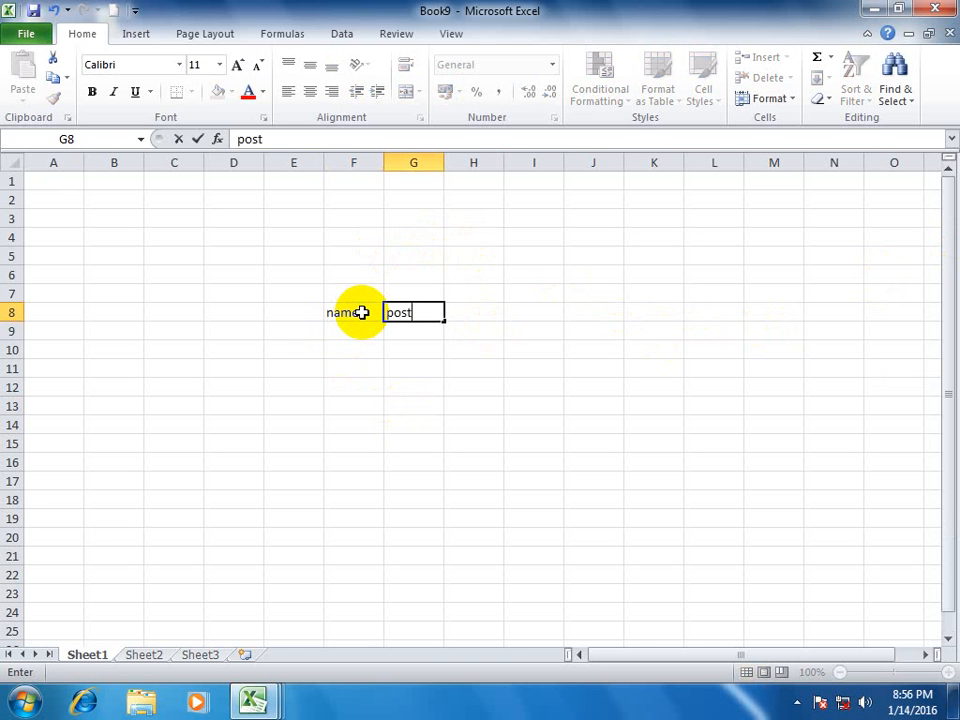
{"action": "key", "text": "Tab"}
{"action": "type", "text": "sal"}
{"action": "key", "text": "Return"}
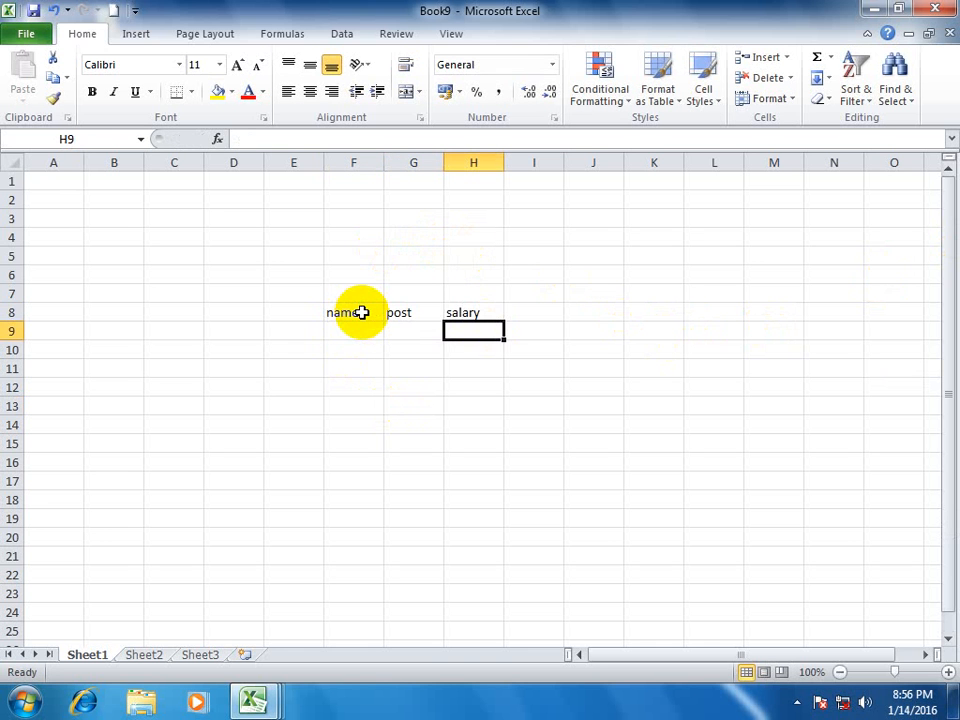
Fill F9:F15 below the "name" header with seven sample first names.
{"action": "key", "text": "Left"}
{"action": "key", "text": "Left"}
{"action": "type", "text": "asad"}
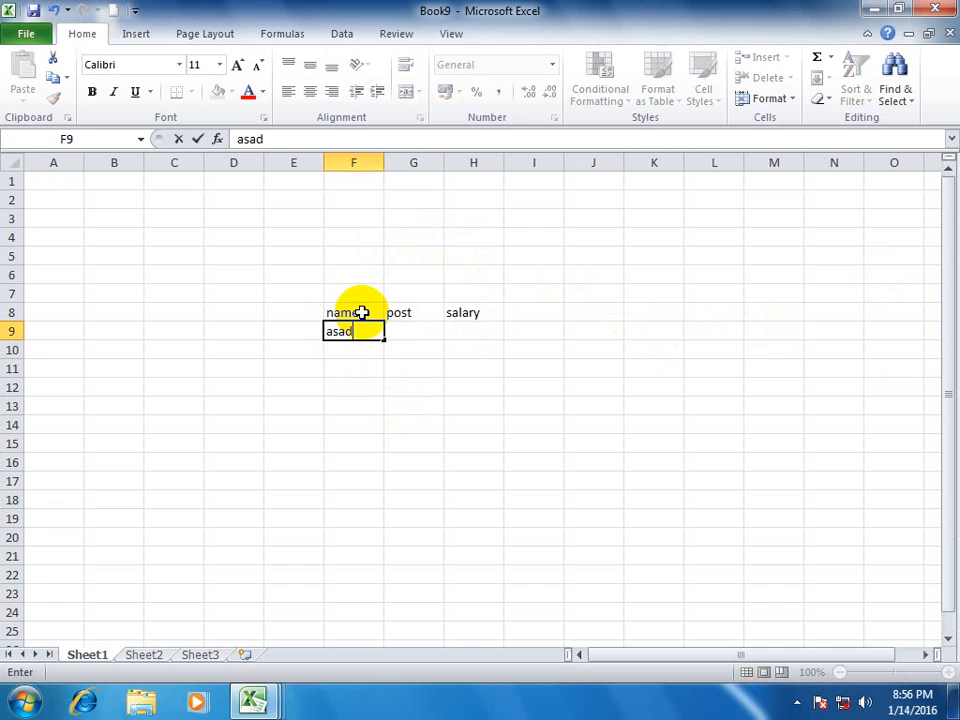
{"action": "key", "text": "Return"}
{"action": "type", "text": "at"}
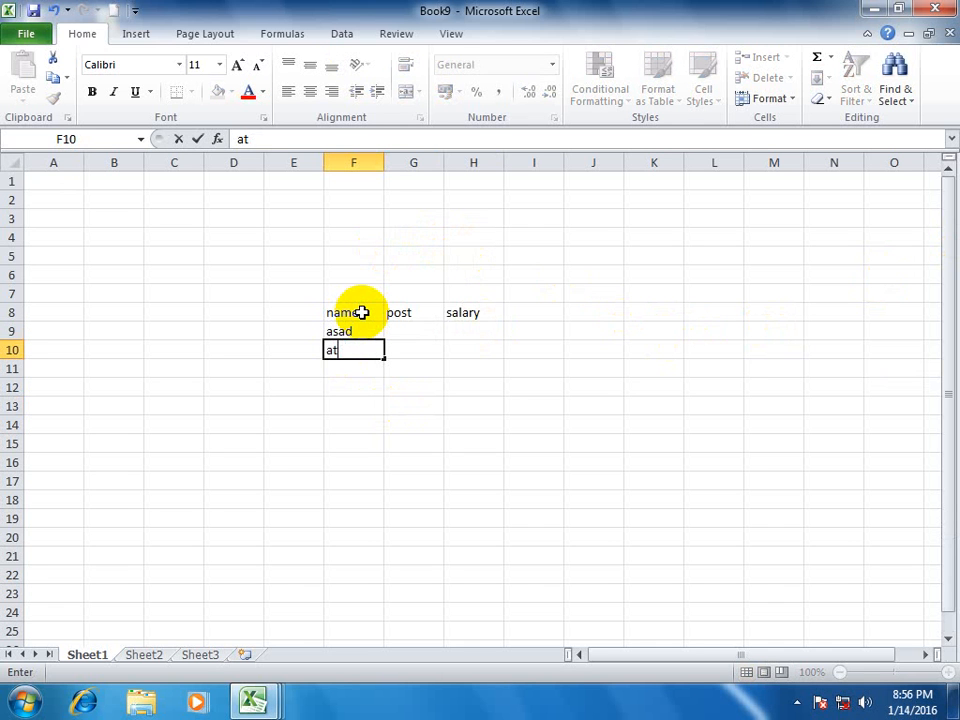
{"action": "type", "text": "if"}
{"action": "key", "text": "Return"}
{"action": "type", "text": "wali"}
{"action": "key", "text": "Return"}
{"action": "type", "text": "n"}
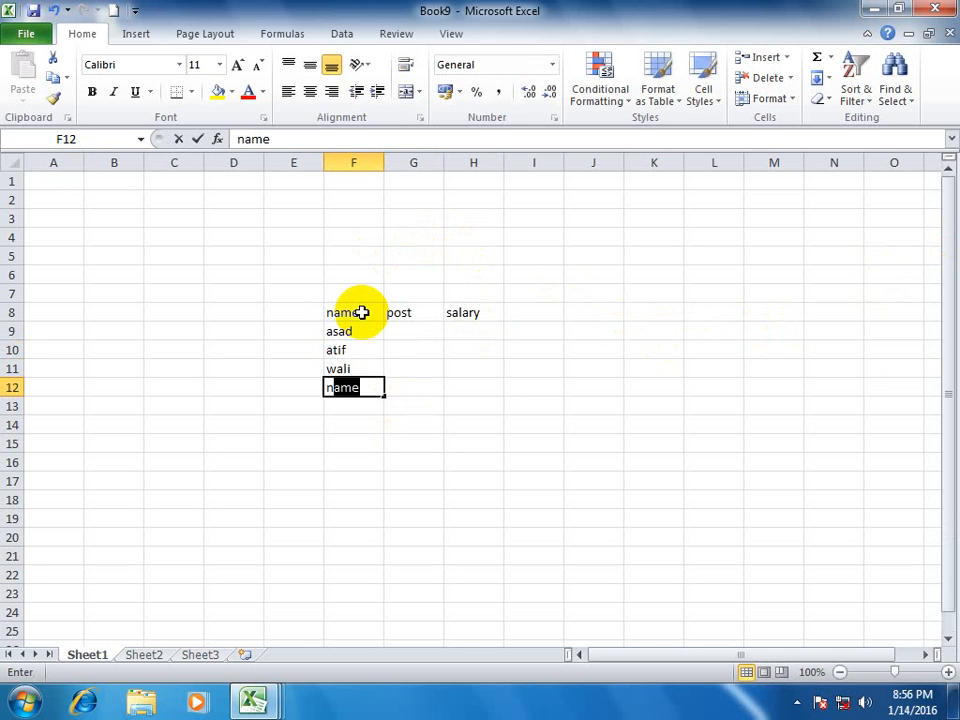
{"action": "type", "text": "aveed"}
{"action": "key", "text": "Return"}
{"action": "type", "text": "fahe"}
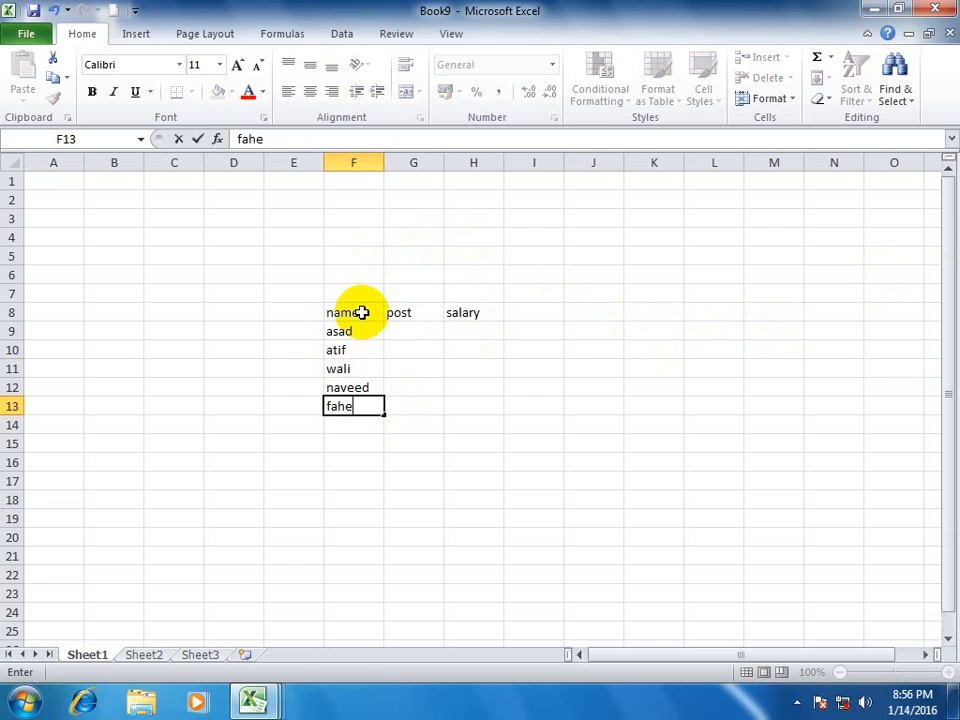
{"action": "type", "text": "em"}
{"action": "key", "text": "Return"}
{"action": "type", "text": "fawa"}
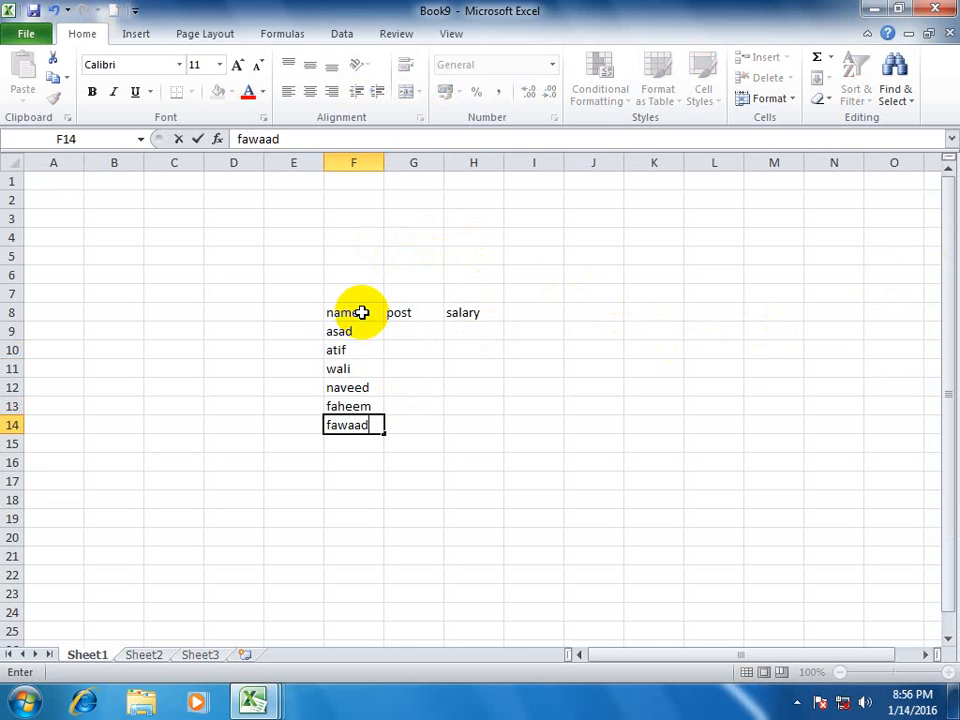
{"action": "type", "text": "d"}
{"action": "key", "text": "Return"}
{"action": "type", "text": "sa"}
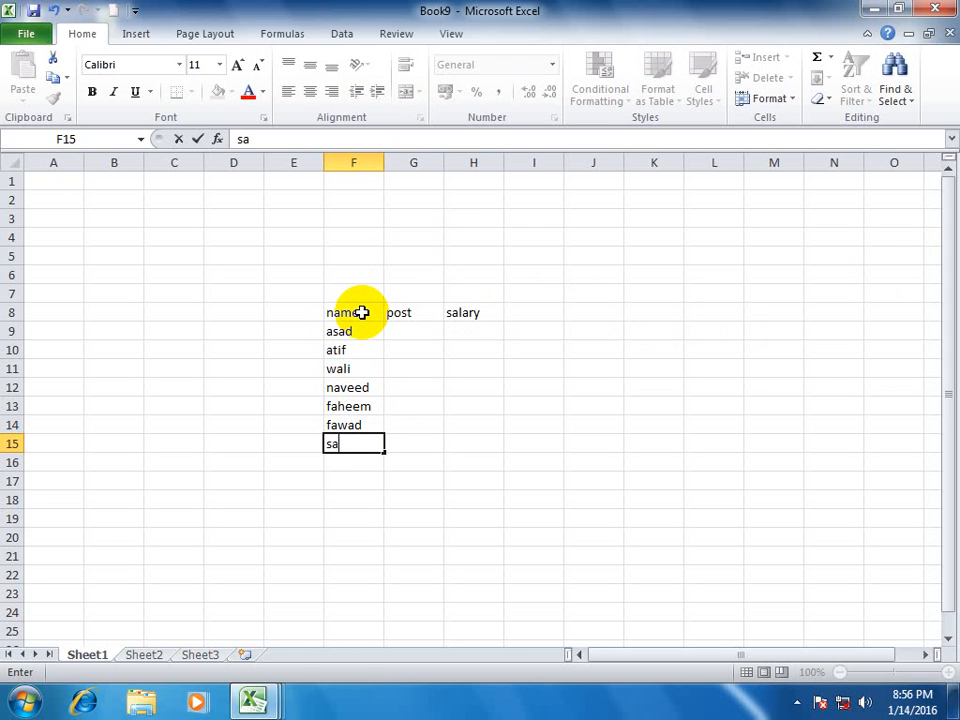
{"action": "key", "text": "Return"}
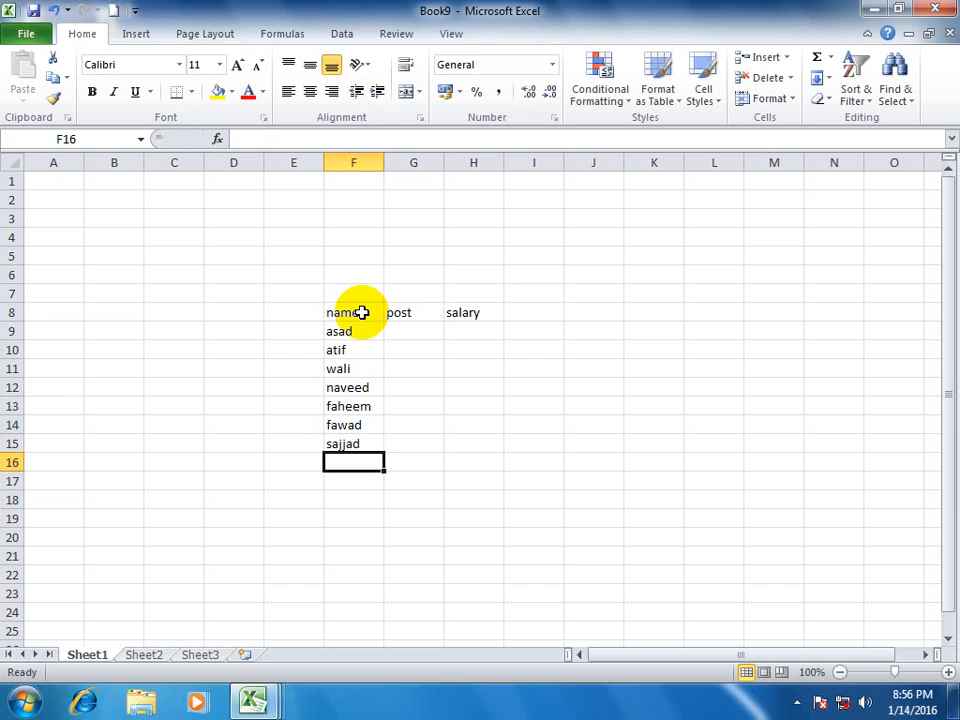
Enter the posts "director", "teacher", "teacher" and "director" in G9:G12 below the "post" header.
{"action": "key", "text": "Up"}
{"action": "key", "text": "Up"}
{"action": "key", "text": "Up"}
{"action": "key", "text": "Up"}
{"action": "key", "text": "Up"}
{"action": "key", "text": "Up"}
{"action": "key", "text": "Up"}
{"action": "key", "text": "Up"}
{"action": "key", "text": "Right"}
{"action": "key", "text": "Down"}
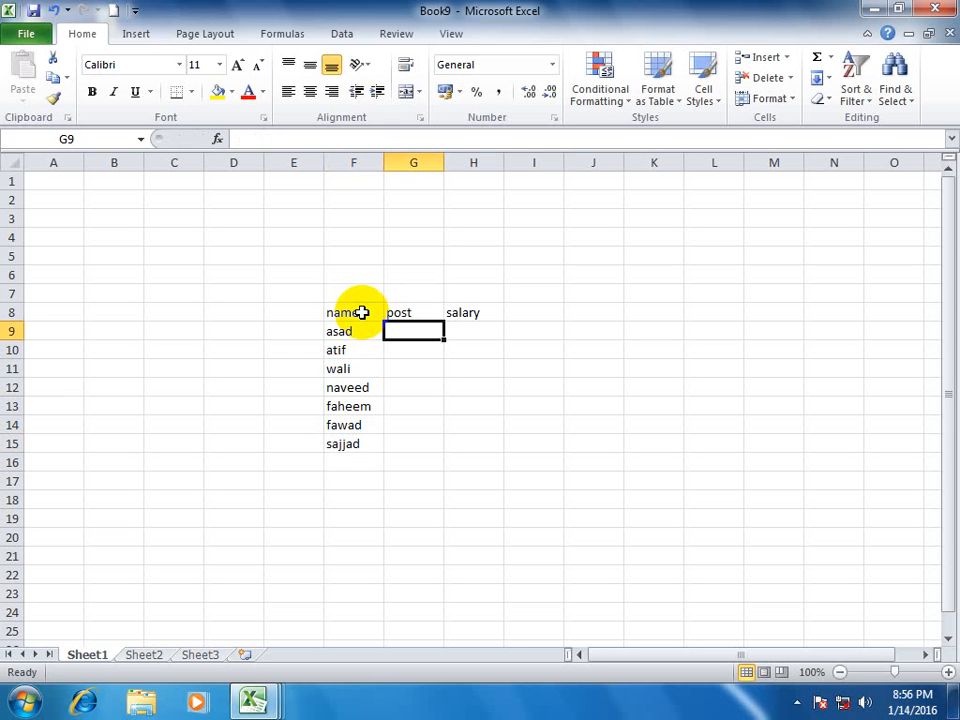
{"action": "type", "text": "director"}
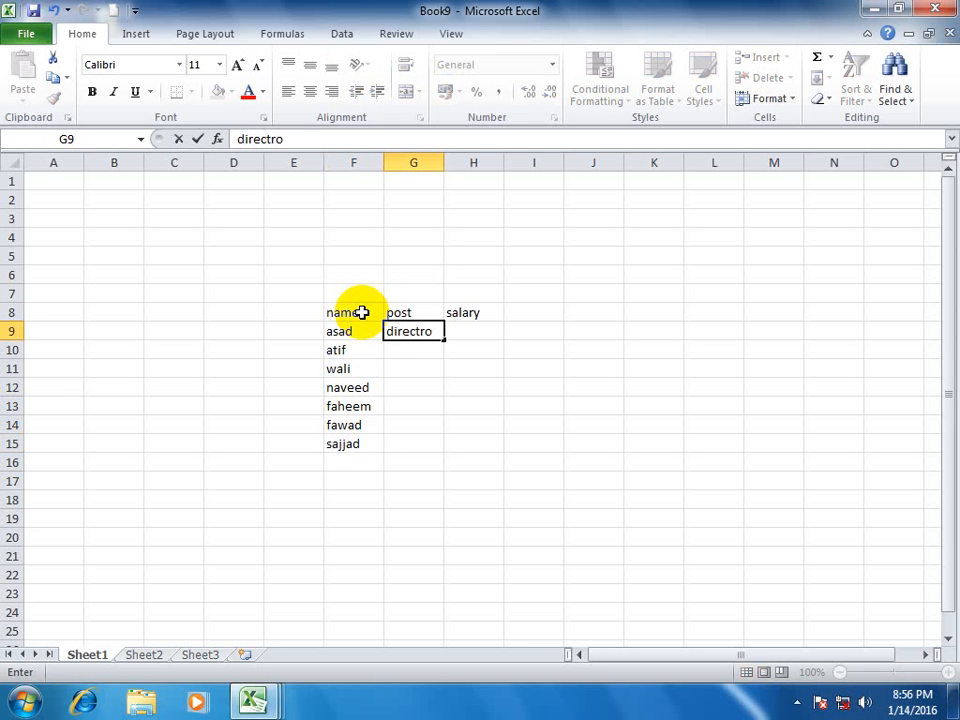
{"action": "key", "text": "Return"}
{"action": "type", "text": "teacher"}
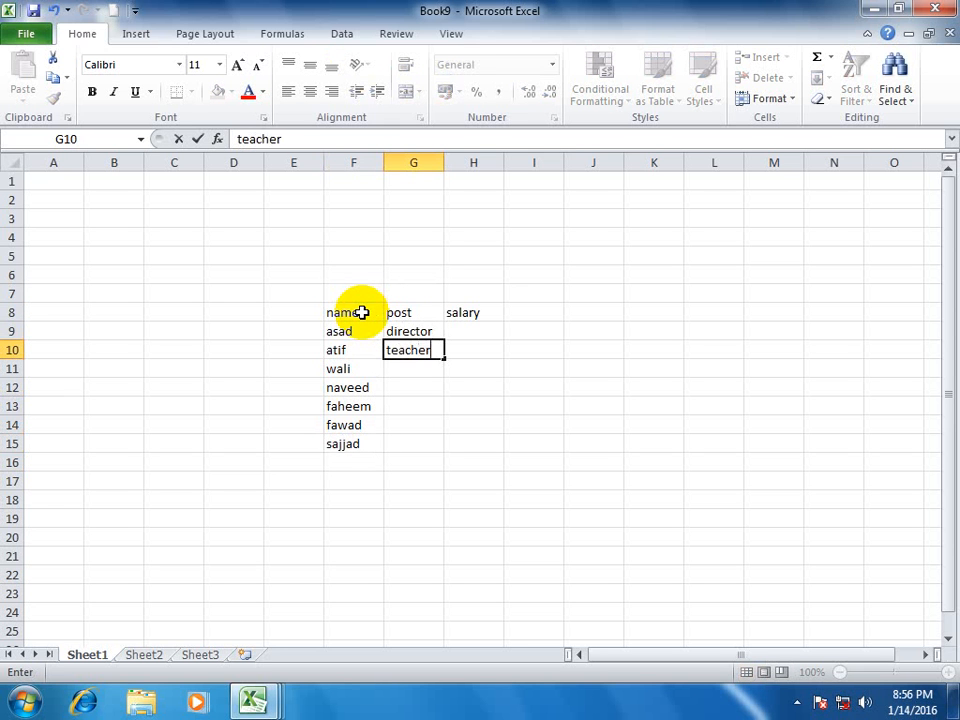
{"action": "key", "text": "Return"}
{"action": "type", "text": "teacher"}
{"action": "key", "text": "Return"}
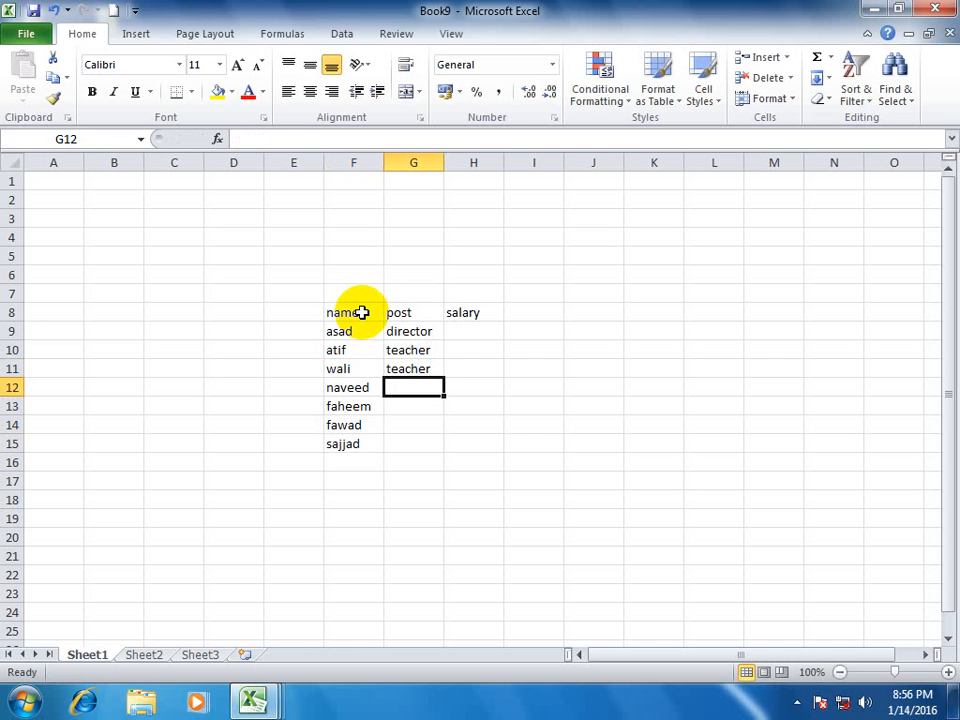
{"action": "type", "text": "drirector"}
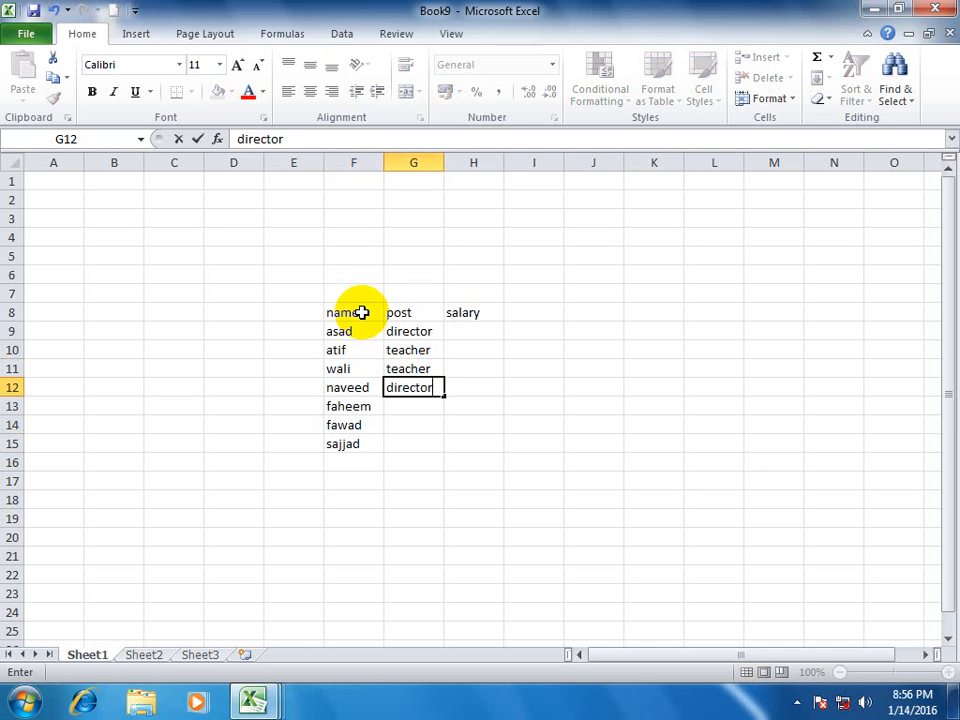
{"action": "key", "text": "Return"}
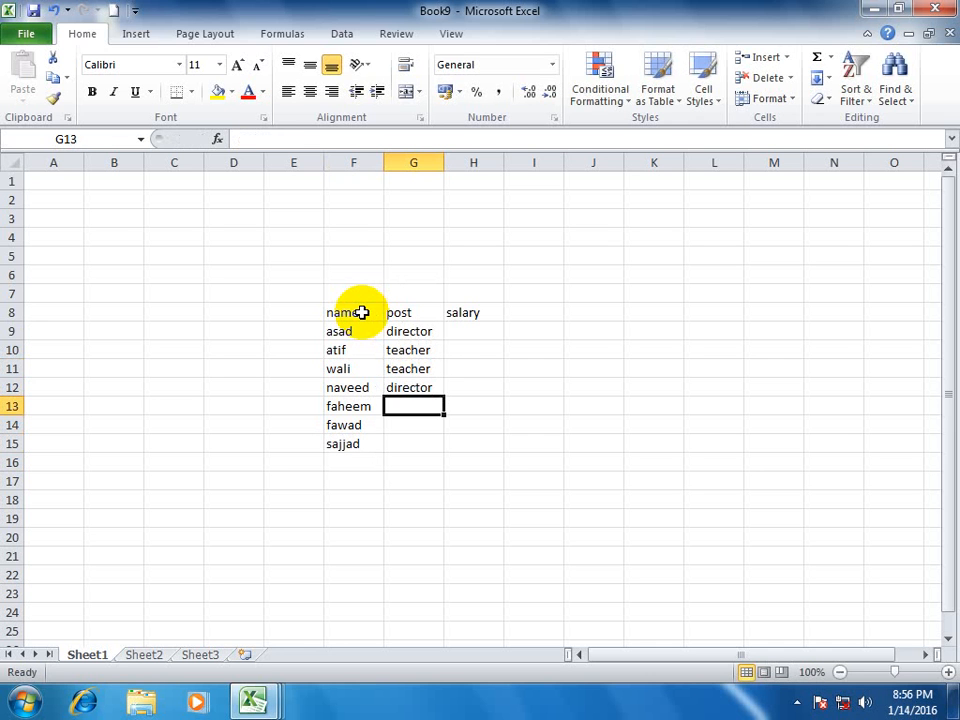
Complete the post column with "cook", "poen" and "driver" in G13:G15.
{"action": "type", "text": "cp"}
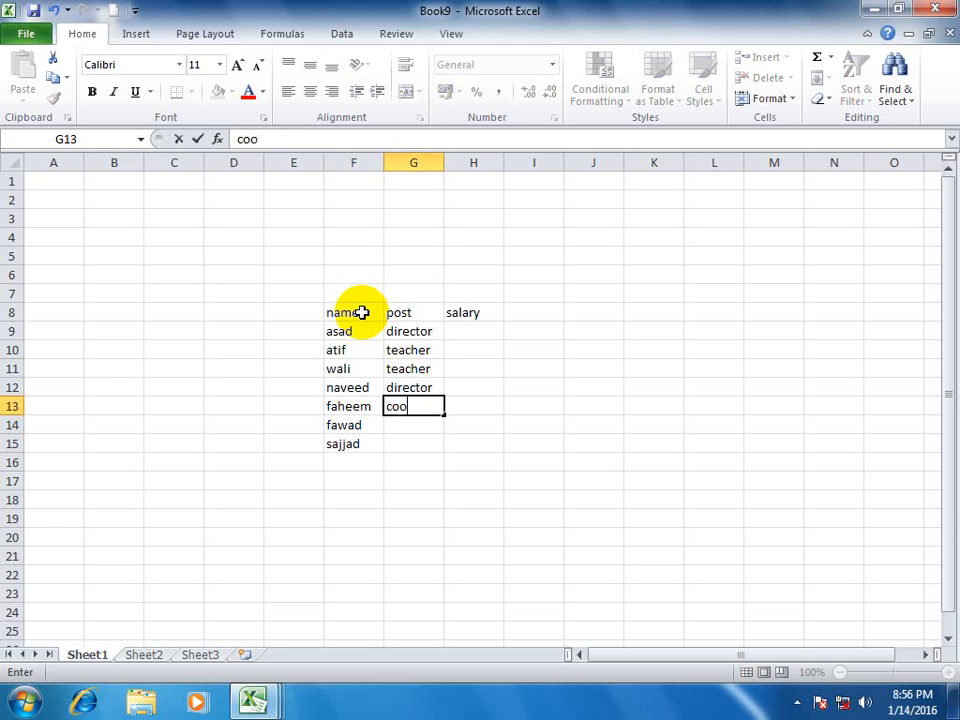
{"action": "type", "text": "ok"}
{"action": "key", "text": "Return"}
{"action": "type", "text": "poen"}
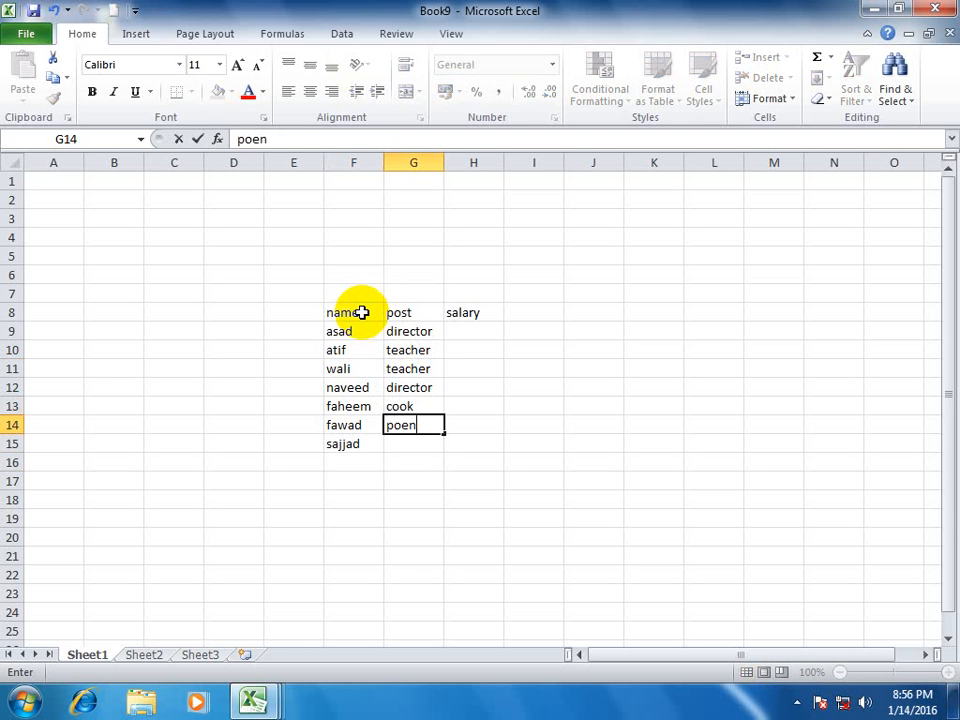
{"action": "key", "text": "Return"}
{"action": "type", "text": "driver"}
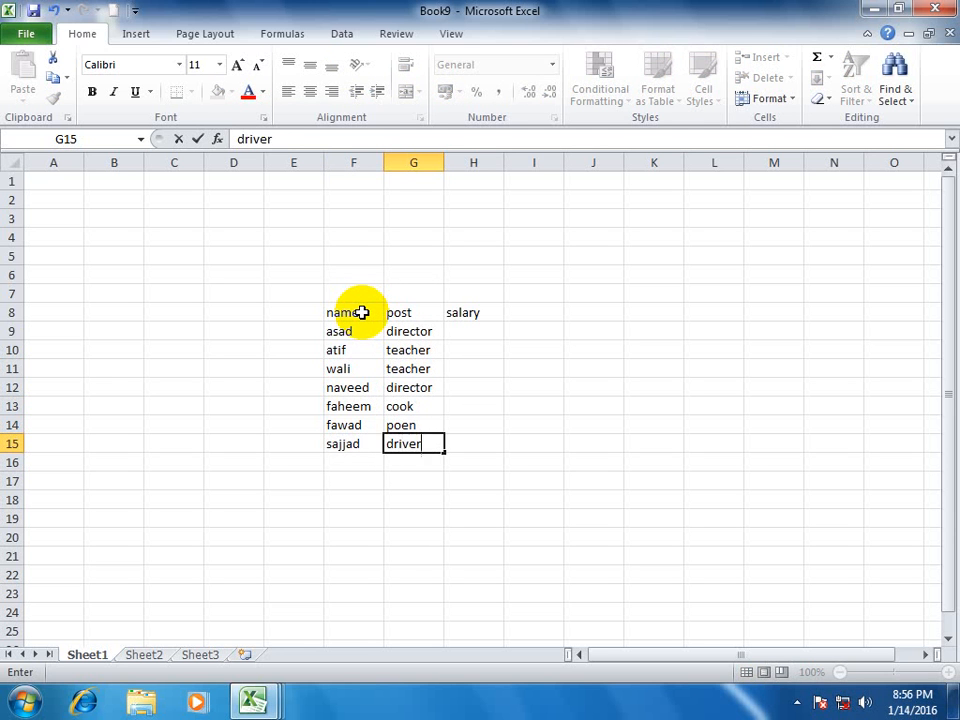
{"action": "key", "text": "Return"}
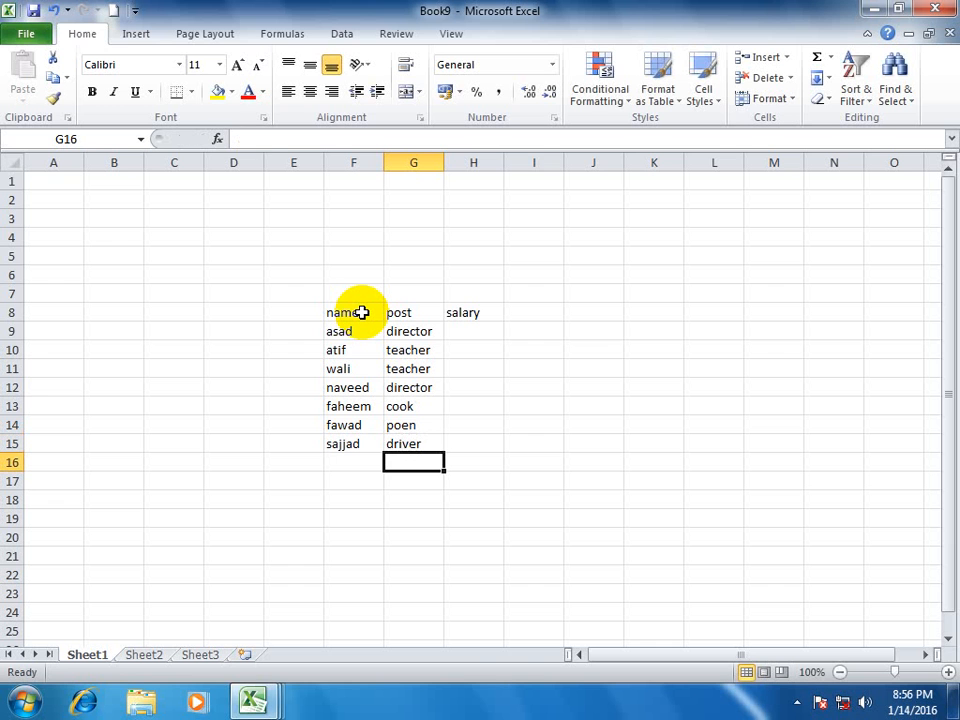
Enter the salaries 1000 and 2000 in H9:H10 and extend the series down to H15.
{"action": "key", "text": "Up"}
{"action": "key", "text": "Up"}
{"action": "key", "text": "Up"}
{"action": "key", "text": "Up"}
{"action": "key", "text": "Up"}
{"action": "key", "text": "Up"}
{"action": "key", "text": "Up"}
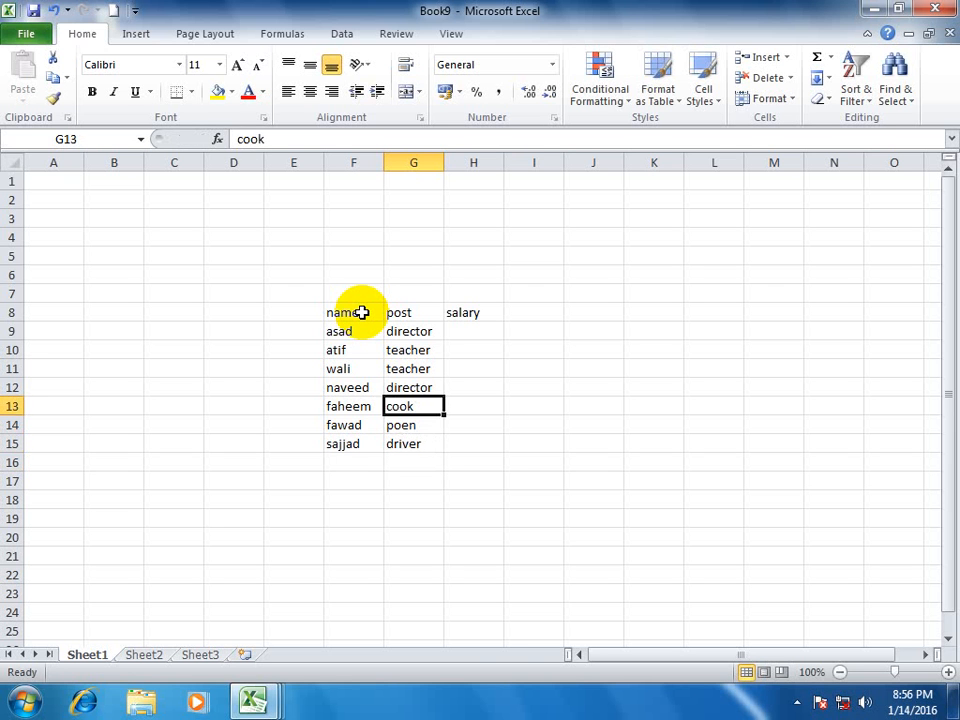
{"action": "key", "text": "Right"}
{"action": "type", "text": "100"}
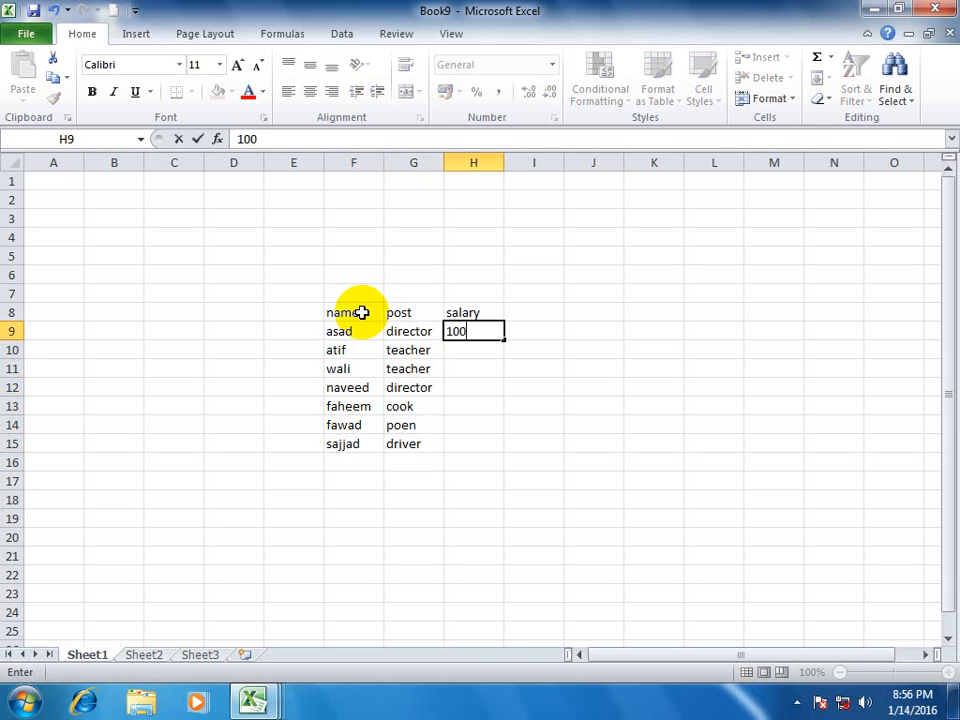
{"action": "type", "text": "0"}
{"action": "key", "text": "Return"}
{"action": "type", "text": "20-"}
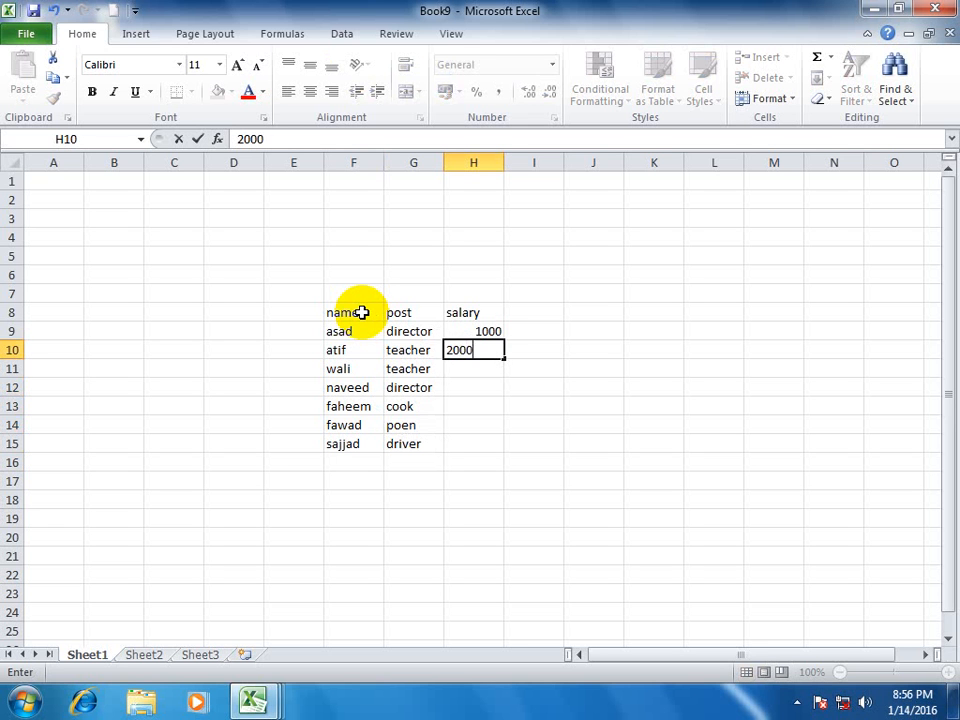
{"action": "type", "text": "0"}
{"action": "key", "text": "Return"}
{"action": "left_click_drag", "start_coordinate": [465, 336], "coordinate": [505, 446]}
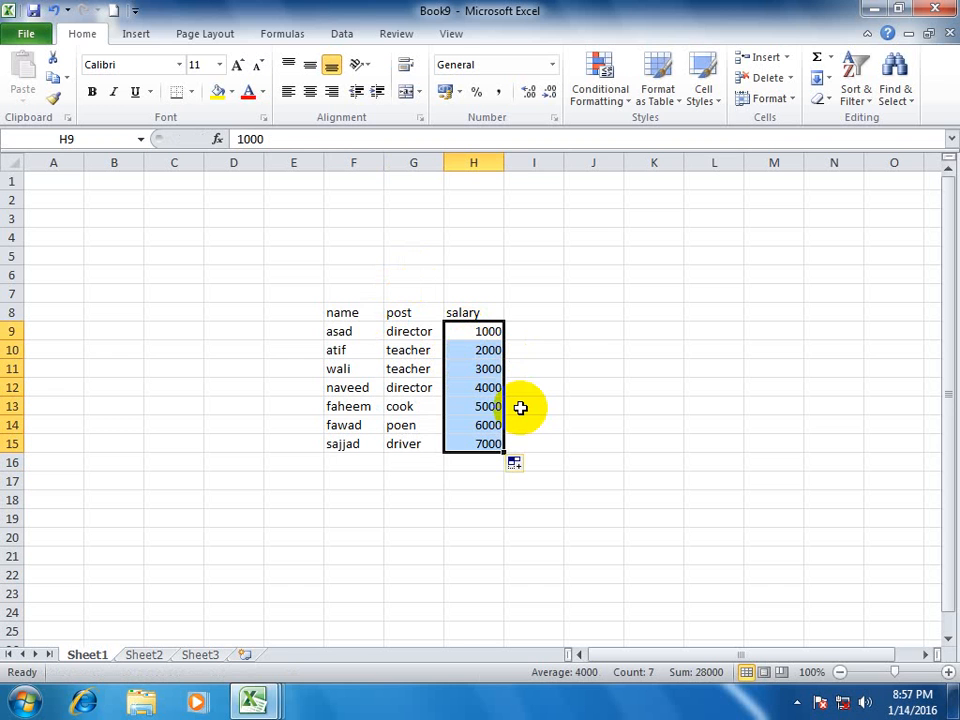
Try a Greater Than 2000 conditional format with Light Red Fill with Dark Red Text on the salaries in H9:H15.
{"action": "left_click", "coordinate": [611, 100]}
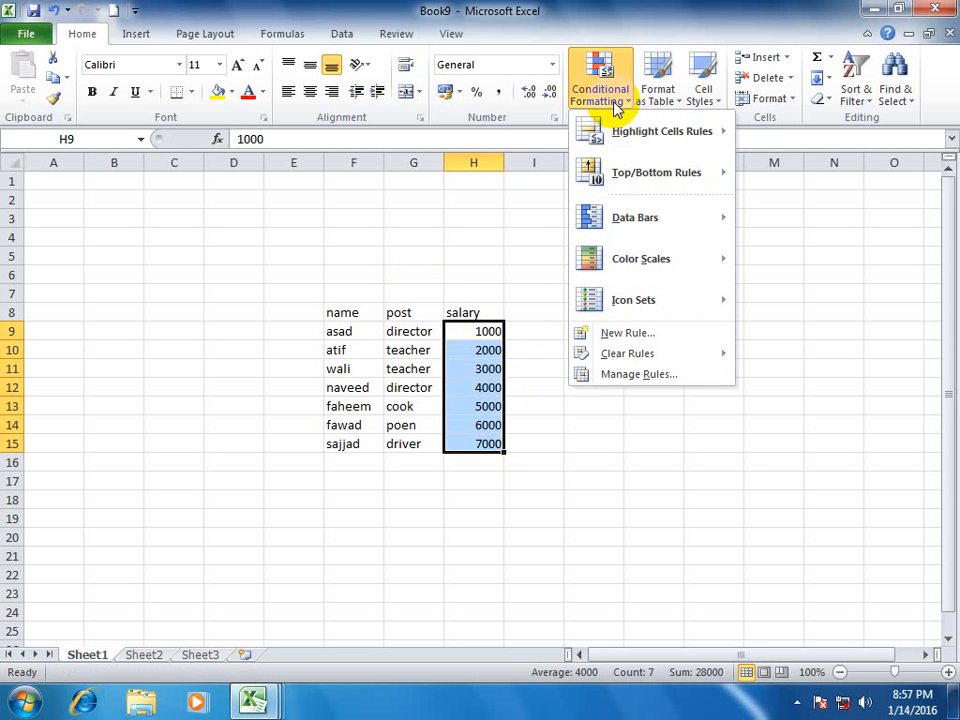
{"action": "mouse_move", "coordinate": [611, 135]}
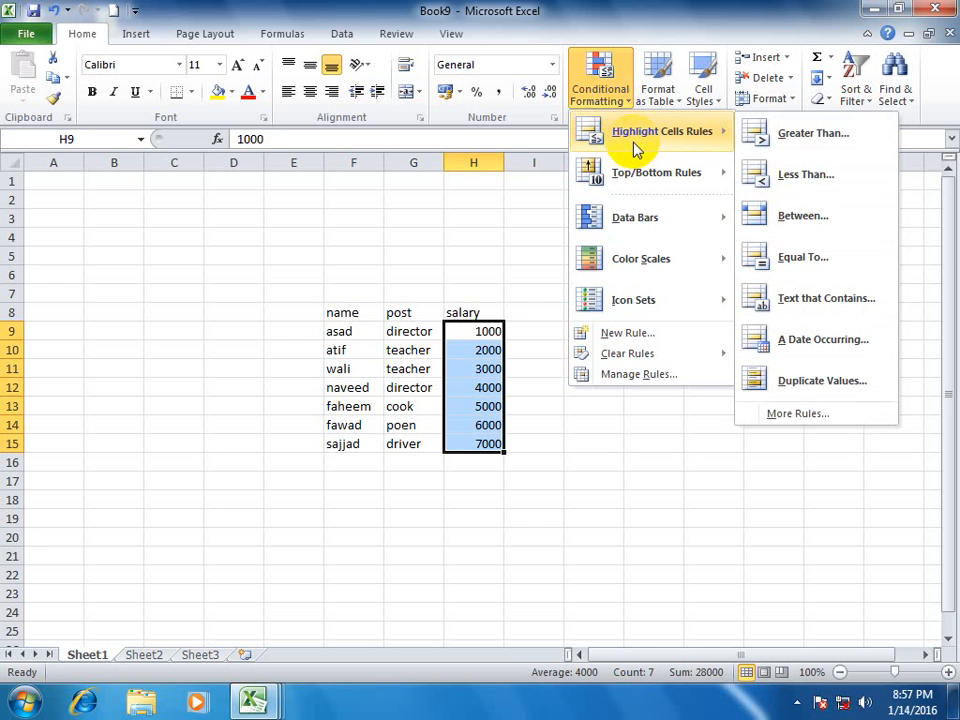
{"action": "left_click", "coordinate": [811, 139]}
{"action": "type", "text": "2"}
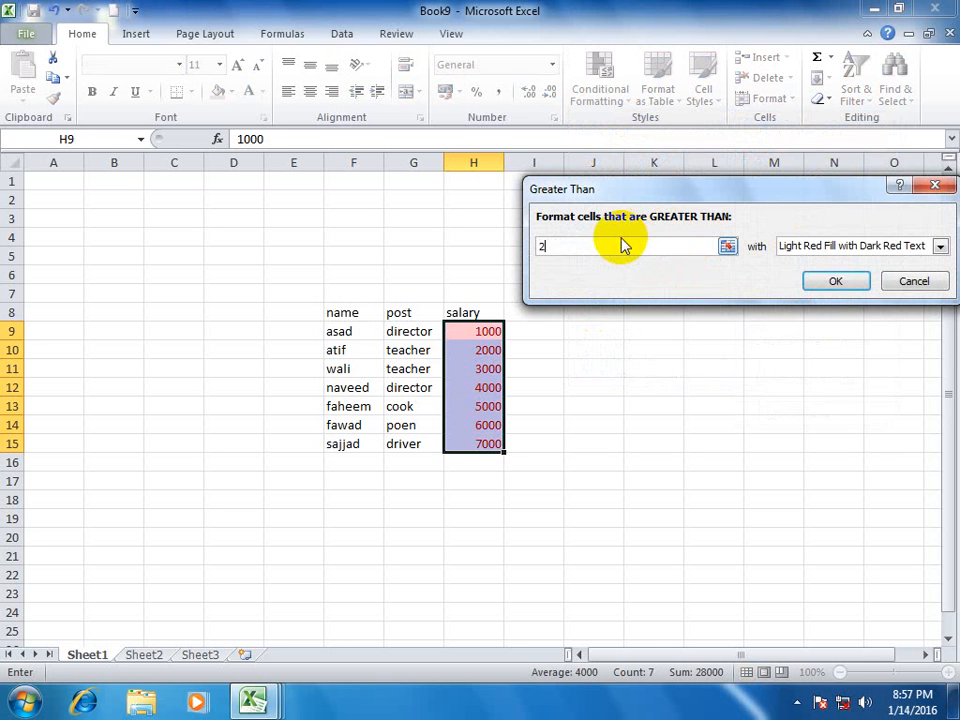
{"action": "type", "text": "000"}
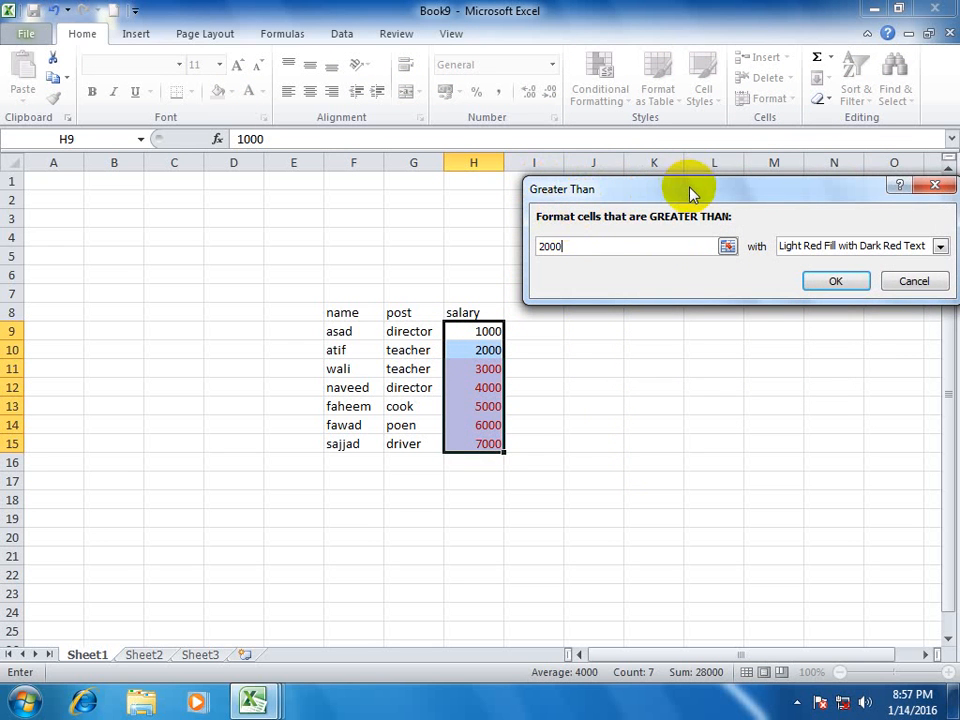
{"action": "left_click_drag", "start_coordinate": [688, 189], "coordinate": [616, 189]}
{"action": "left_click", "coordinate": [814, 275]}
{"action": "left_click", "coordinate": [533, 368]}
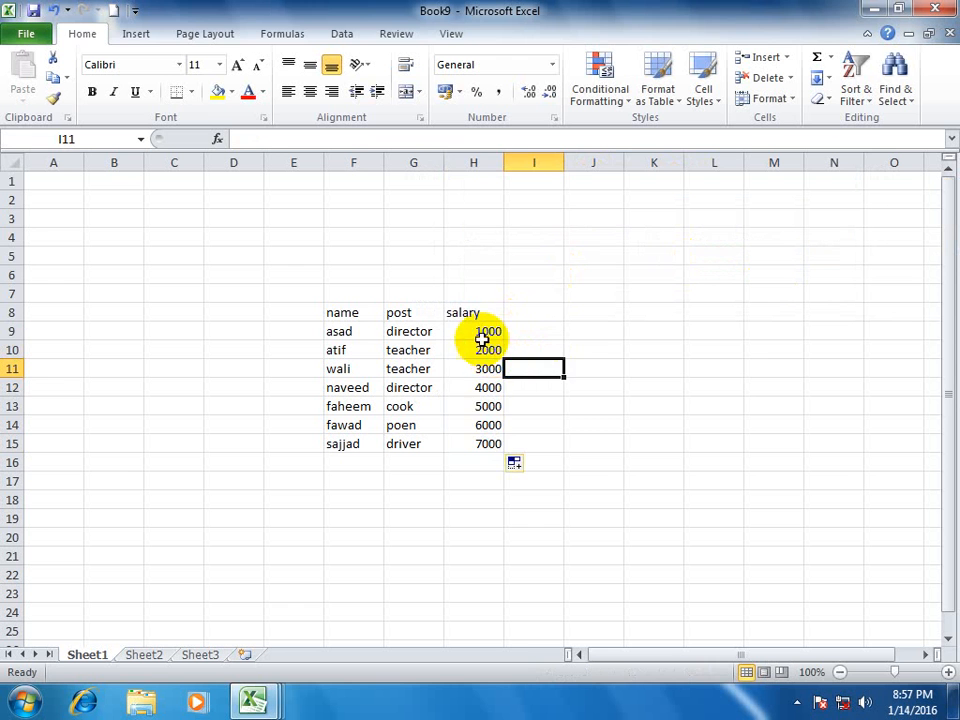
{"action": "left_click_drag", "start_coordinate": [486, 336], "coordinate": [490, 444]}
{"action": "left_click", "coordinate": [601, 104]}
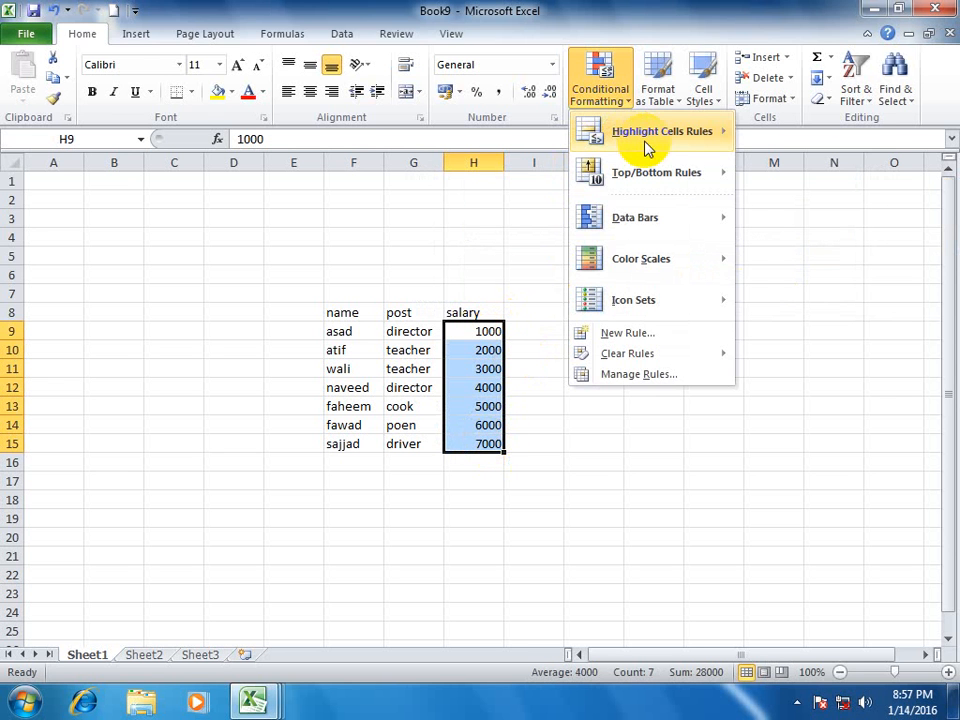
{"action": "mouse_move", "coordinate": [681, 137]}
{"action": "left_click", "coordinate": [800, 134]}
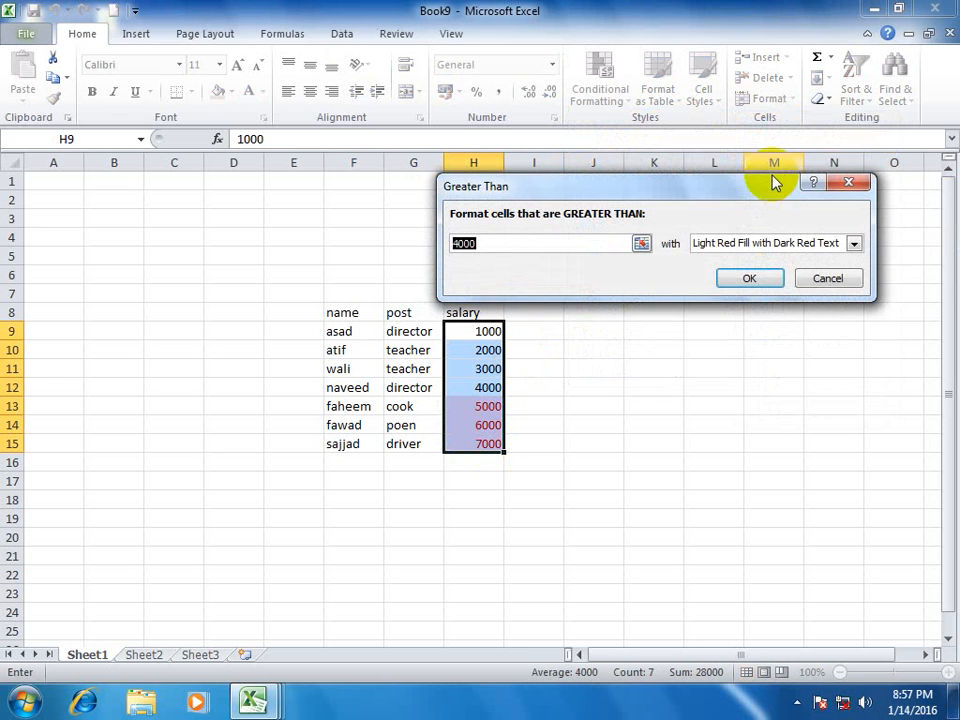
{"action": "left_click", "coordinate": [827, 279]}
Apply a Greater Than 100 conditional format with Yellow Fill with Dark Yellow Text to the empty cells G31:G47.
{"action": "scroll", "coordinate": [689, 428], "scroll_direction": "down", "scroll_amount": 4}
{"action": "scroll", "coordinate": [689, 428], "scroll_direction": "down", "scroll_amount": 4}
{"action": "left_click_drag", "start_coordinate": [413, 293], "coordinate": [420, 593]}
{"action": "left_click", "coordinate": [618, 103]}
{"action": "mouse_move", "coordinate": [655, 131]}
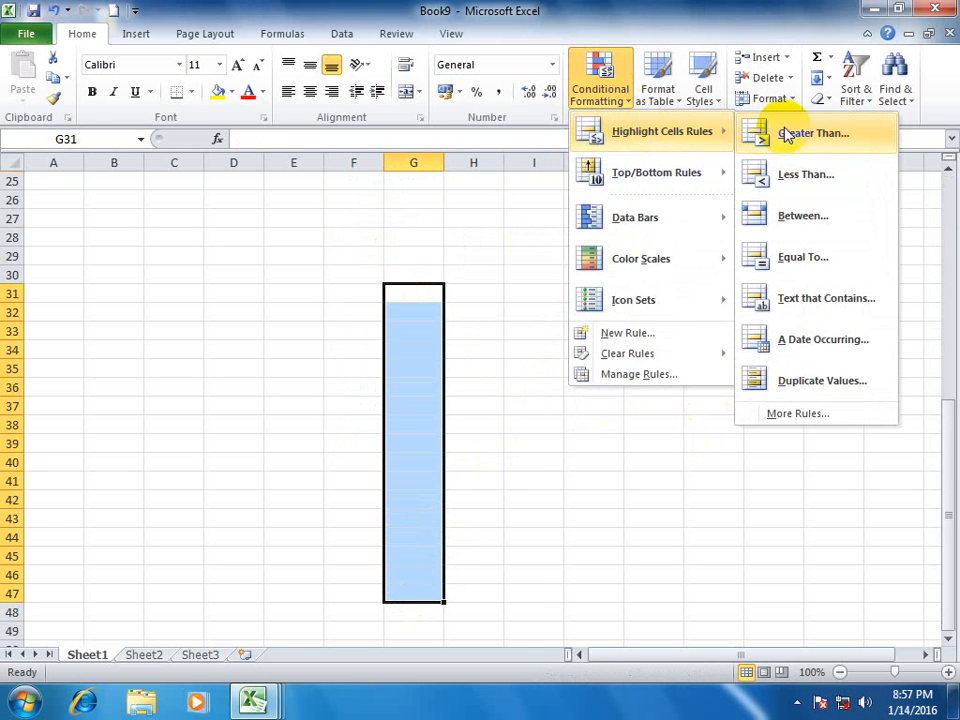
{"action": "left_click", "coordinate": [787, 134]}
{"action": "type", "text": "100"}
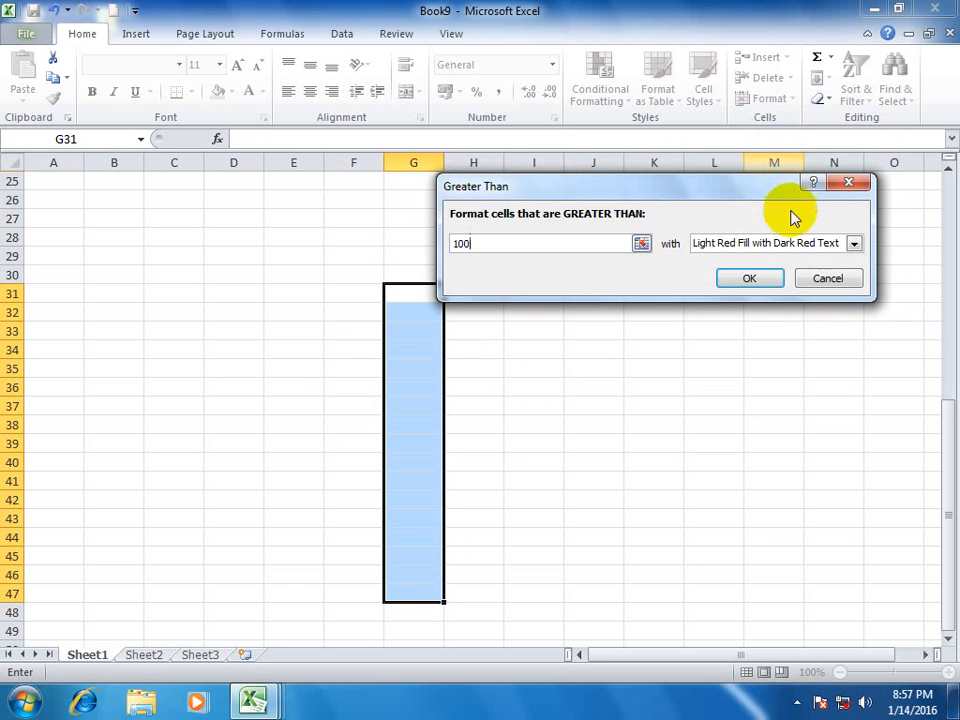
{"action": "left_click", "coordinate": [765, 245]}
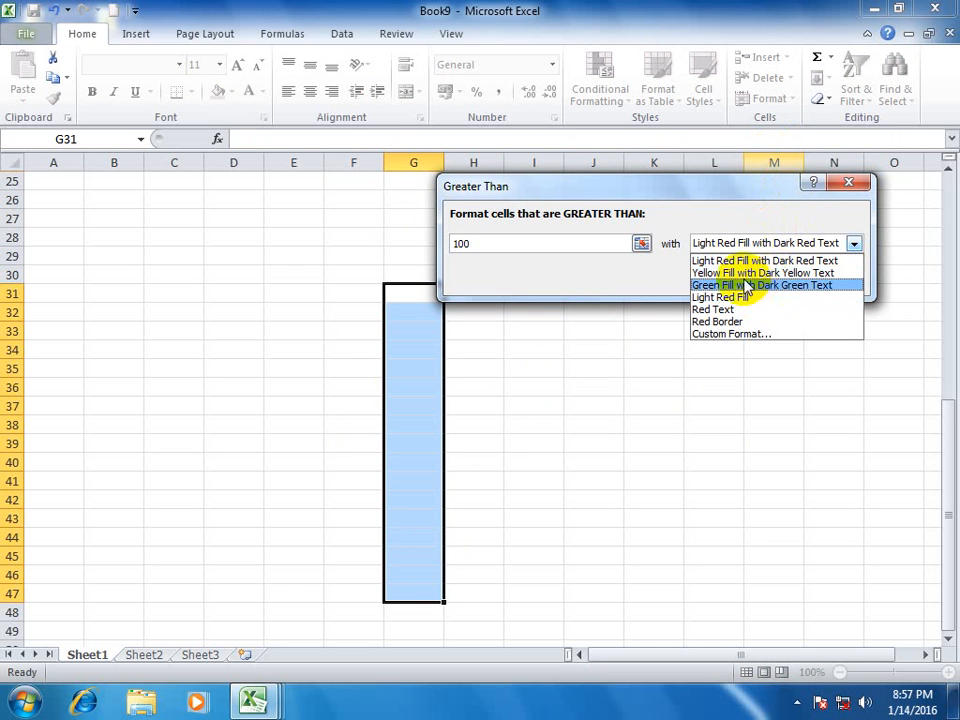
{"action": "left_click", "coordinate": [750, 272]}
{"action": "left_click", "coordinate": [752, 280]}
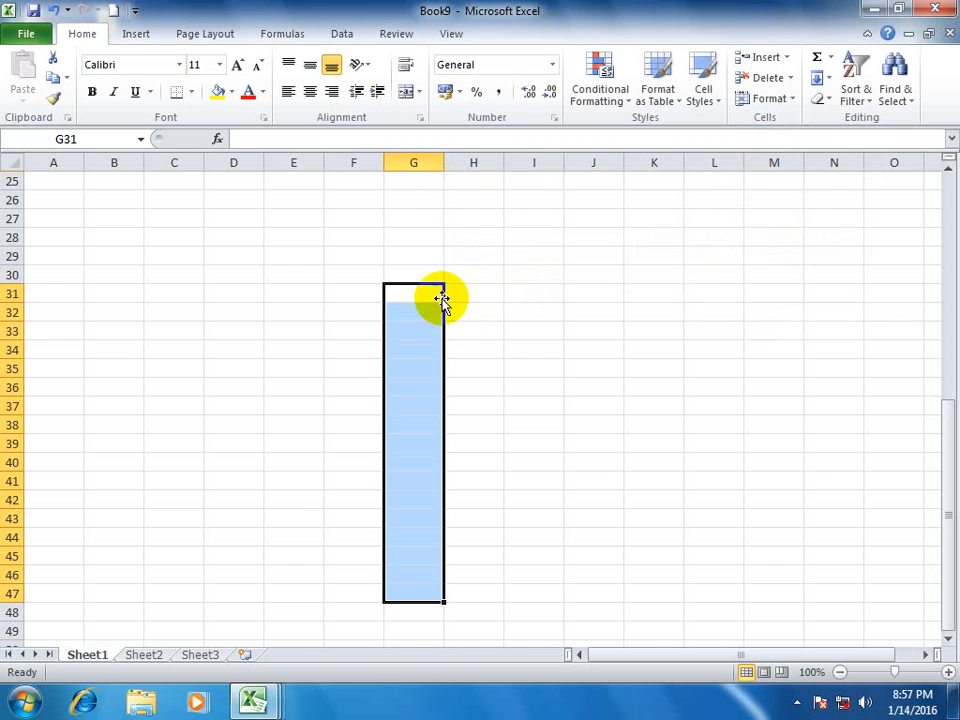
Enter 200, 300, 400 and 100 in G32:G35 to test the highlighting rule.
{"action": "left_click", "coordinate": [424, 305]}
{"action": "type", "text": "200"}
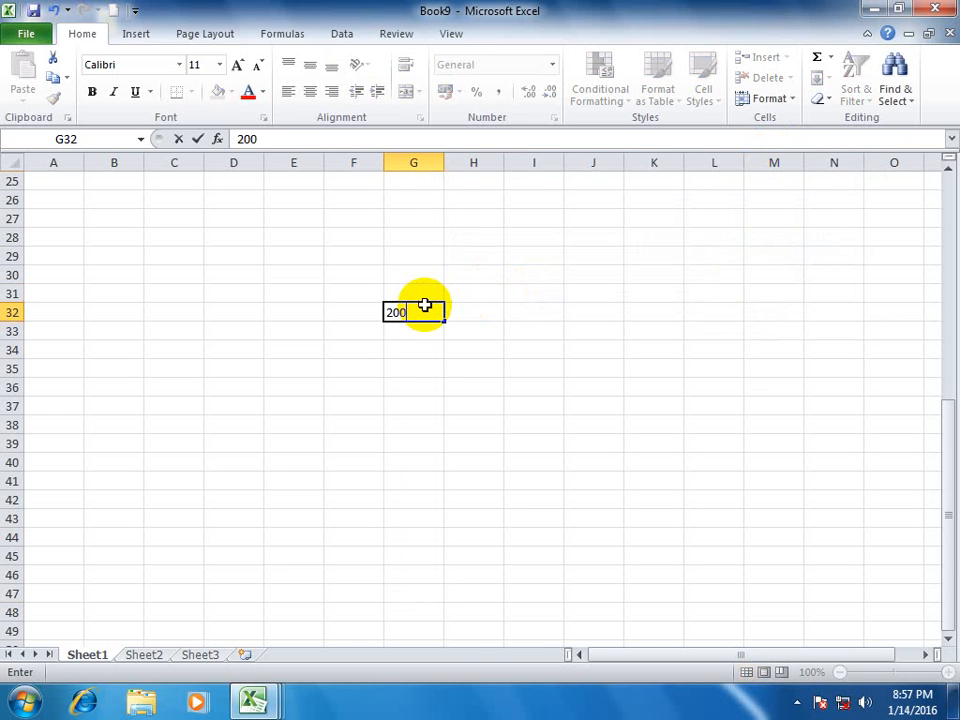
{"action": "key", "text": "Return"}
{"action": "type", "text": "300"}
{"action": "key", "text": "Return"}
{"action": "type", "text": "400"}
{"action": "key", "text": "Return"}
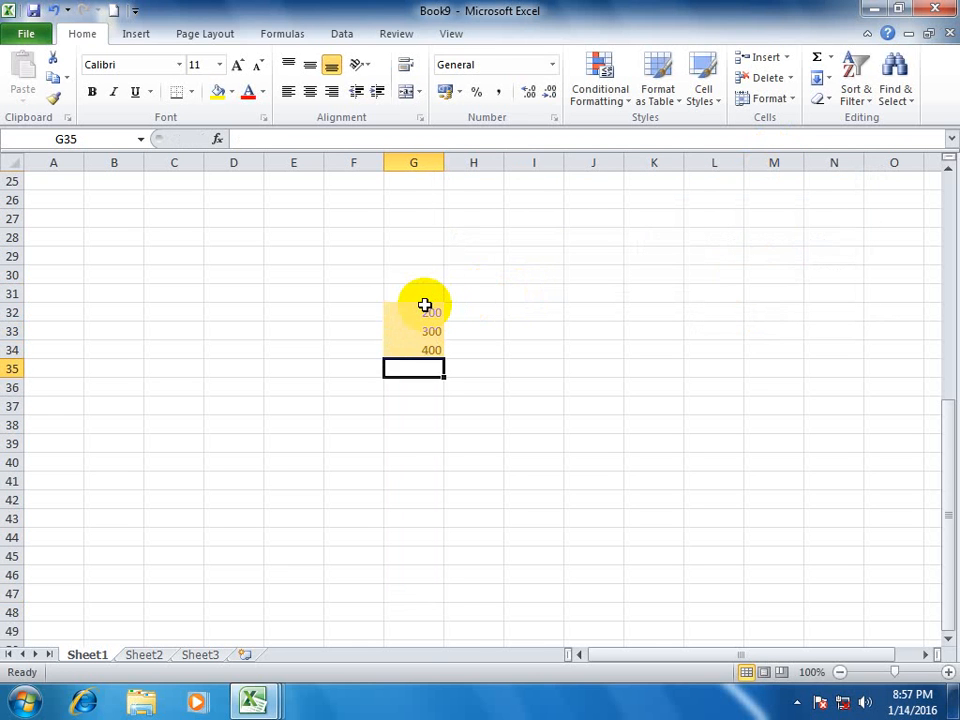
{"action": "type", "text": "100"}
{"action": "key", "text": "Return"}
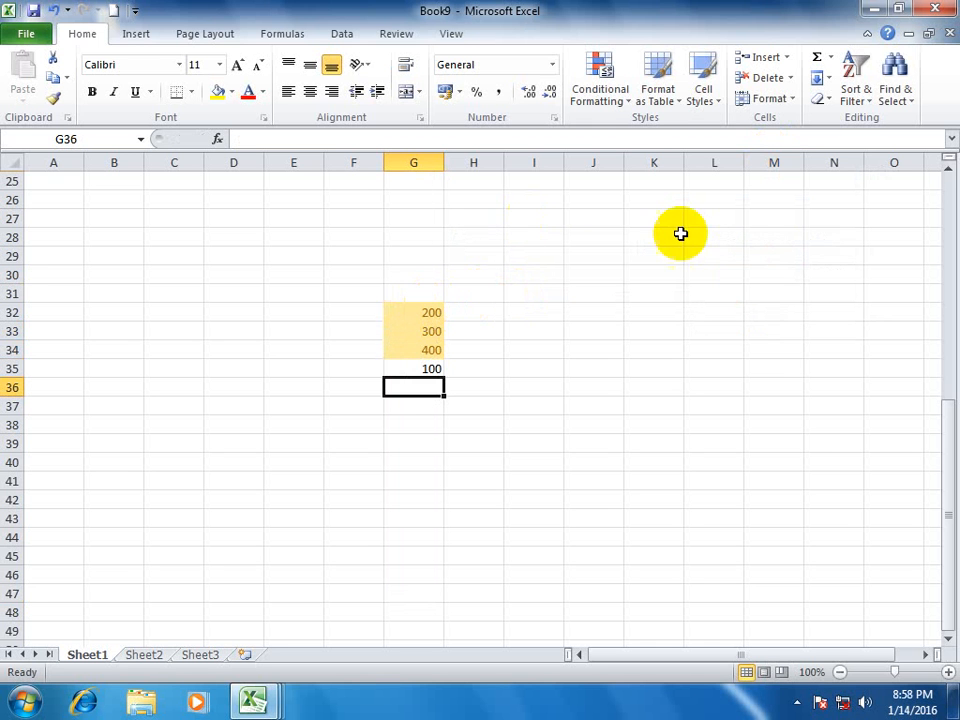
Try a Less Than 5000 highlighting rule on the salaries in H9:H15.
{"action": "left_click_drag", "start_coordinate": [945, 461], "coordinate": [952, 233]}
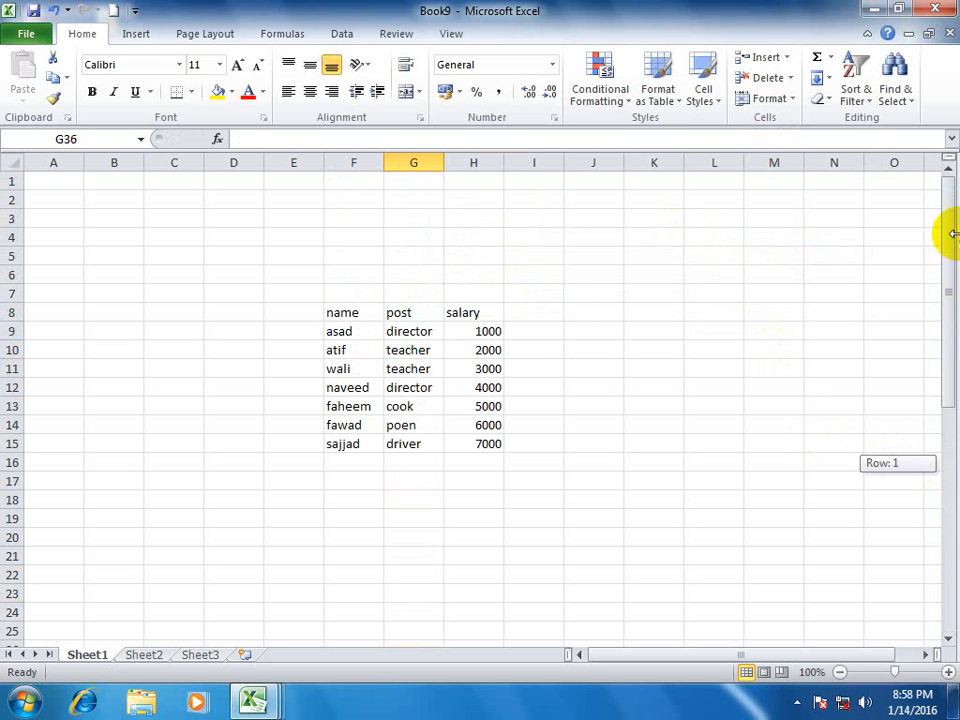
{"action": "left_click", "coordinate": [471, 325]}
{"action": "left_click", "coordinate": [558, 424]}
{"action": "left_click_drag", "start_coordinate": [481, 335], "coordinate": [484, 444]}
{"action": "left_click", "coordinate": [606, 95]}
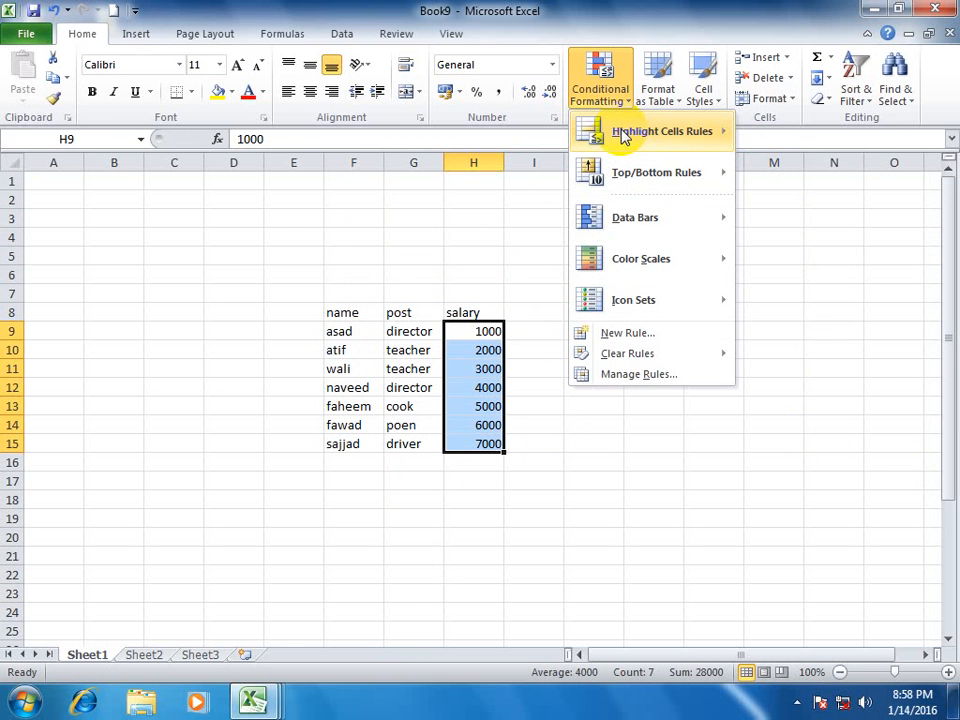
{"action": "mouse_move", "coordinate": [623, 135]}
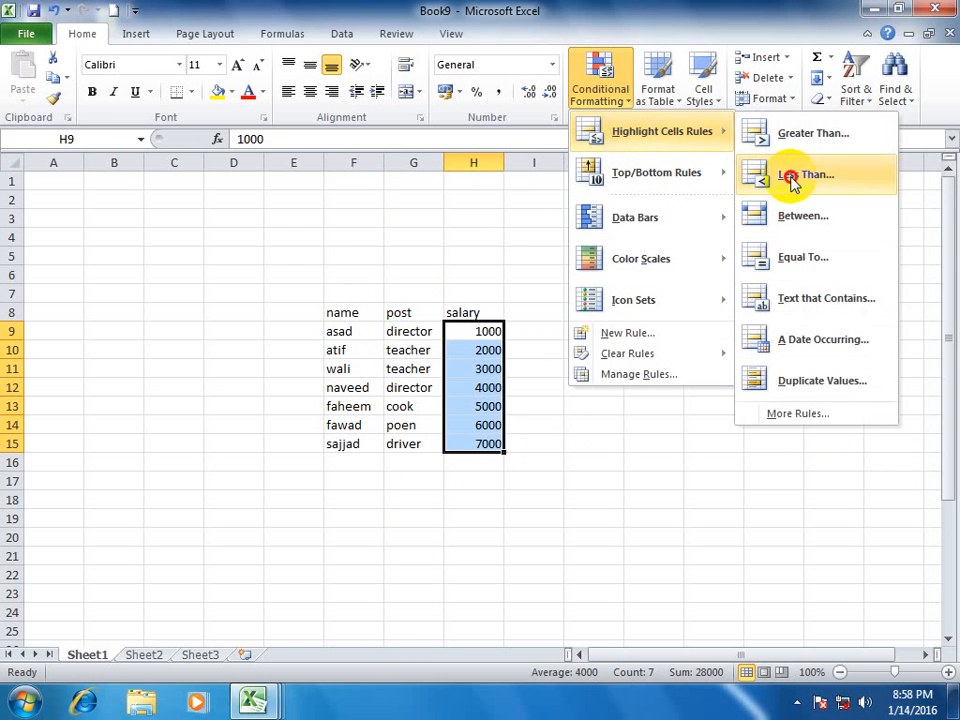
{"action": "left_click", "coordinate": [790, 176]}
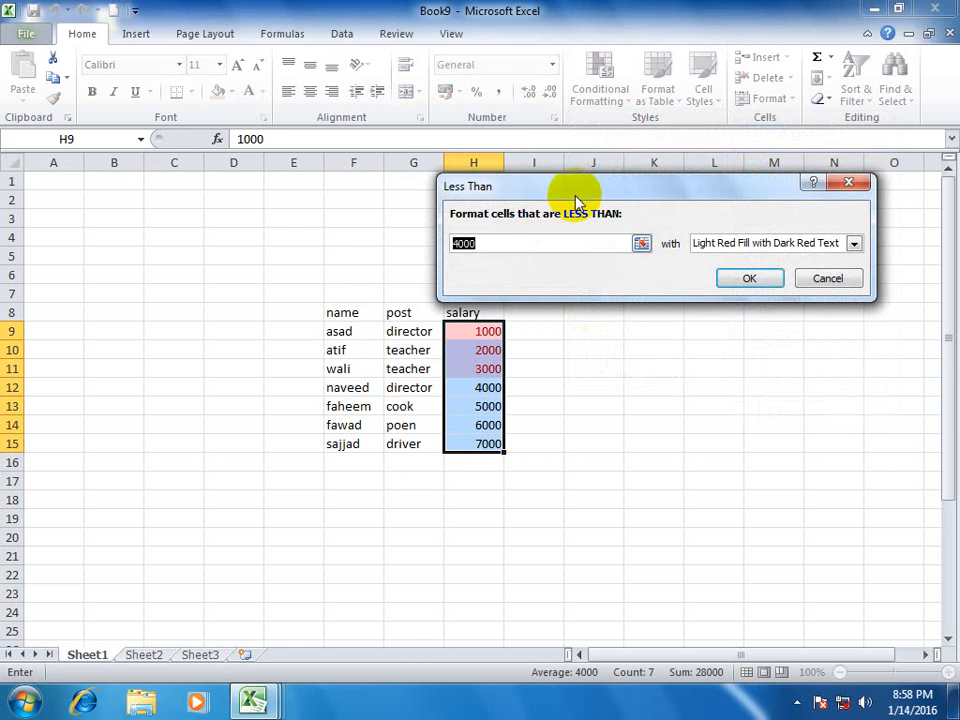
{"action": "left_click_drag", "start_coordinate": [575, 200], "coordinate": [689, 162]}
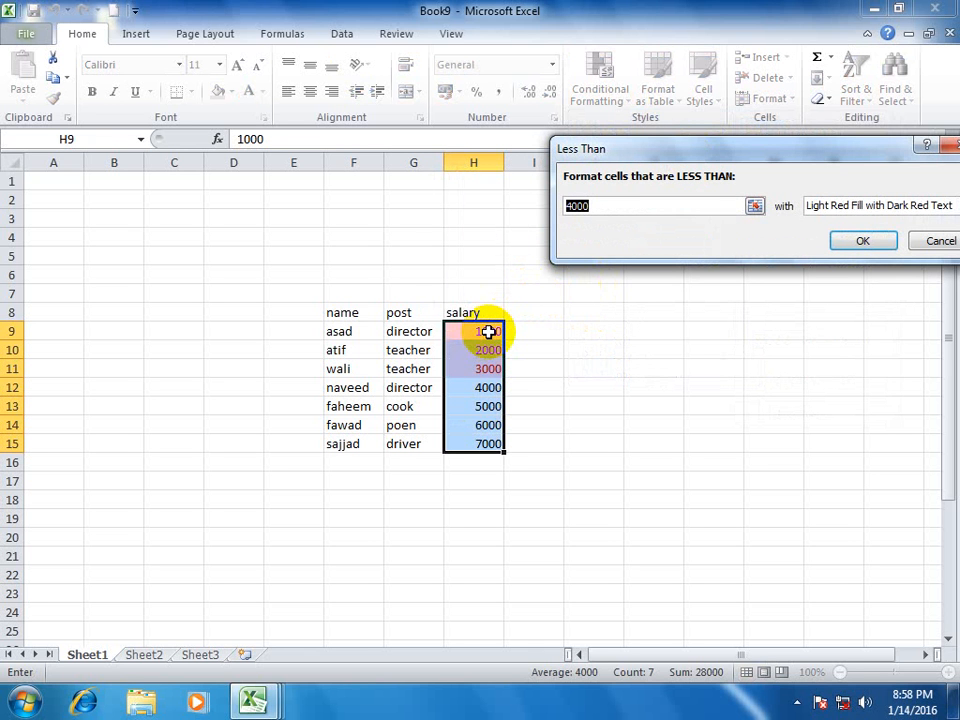
{"action": "type", "text": "5000"}
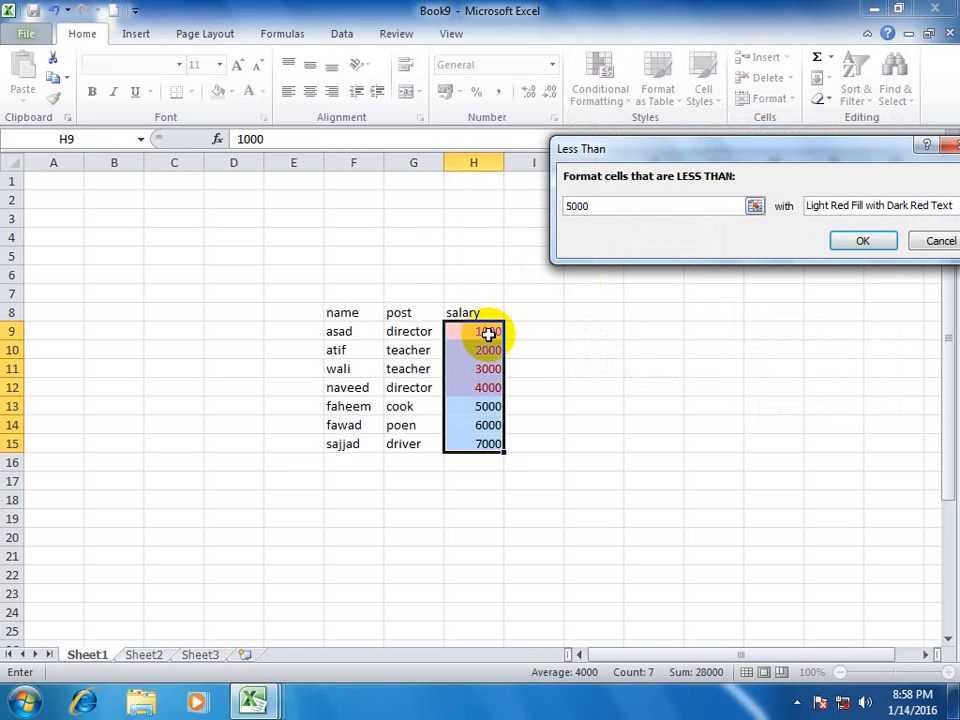
Preview the Less Than rule with Green Fill with Dark Green Text, Light Red Fill and Red Text, and cancel it.
{"action": "left_click", "coordinate": [842, 205]}
{"action": "left_click", "coordinate": [830, 247]}
{"action": "left_click", "coordinate": [831, 207]}
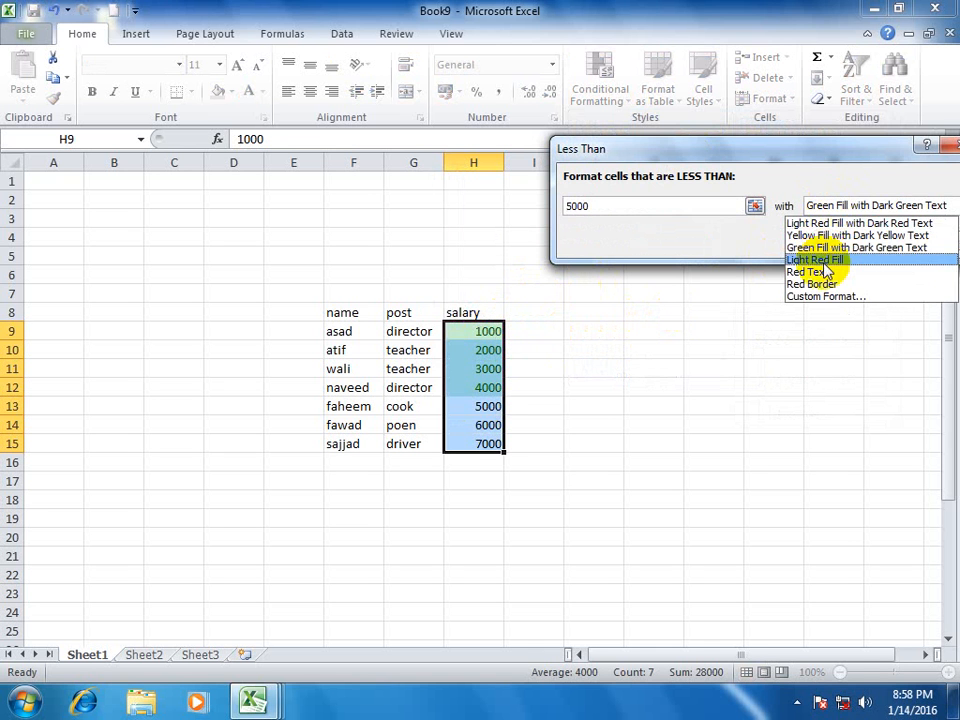
{"action": "left_click", "coordinate": [834, 259]}
{"action": "left_click", "coordinate": [838, 207]}
{"action": "left_click", "coordinate": [808, 272]}
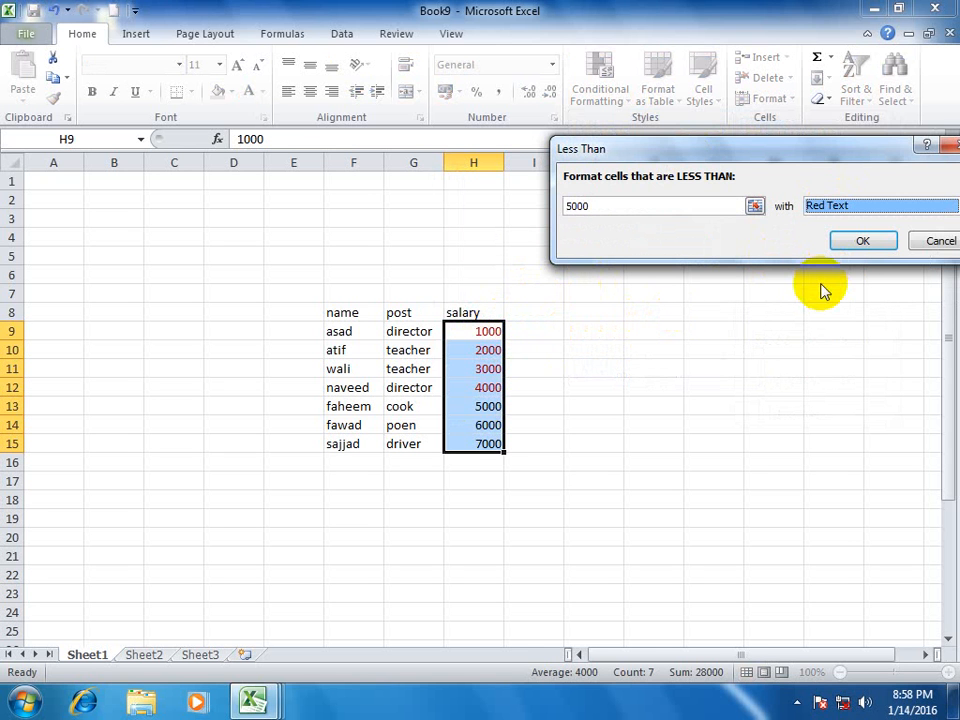
{"action": "left_click", "coordinate": [936, 240]}
Try a Between highlighting rule for values from 2000 to 3000 on the salaries in H9:H15.
{"action": "left_click", "coordinate": [620, 110]}
{"action": "mouse_move", "coordinate": [621, 134]}
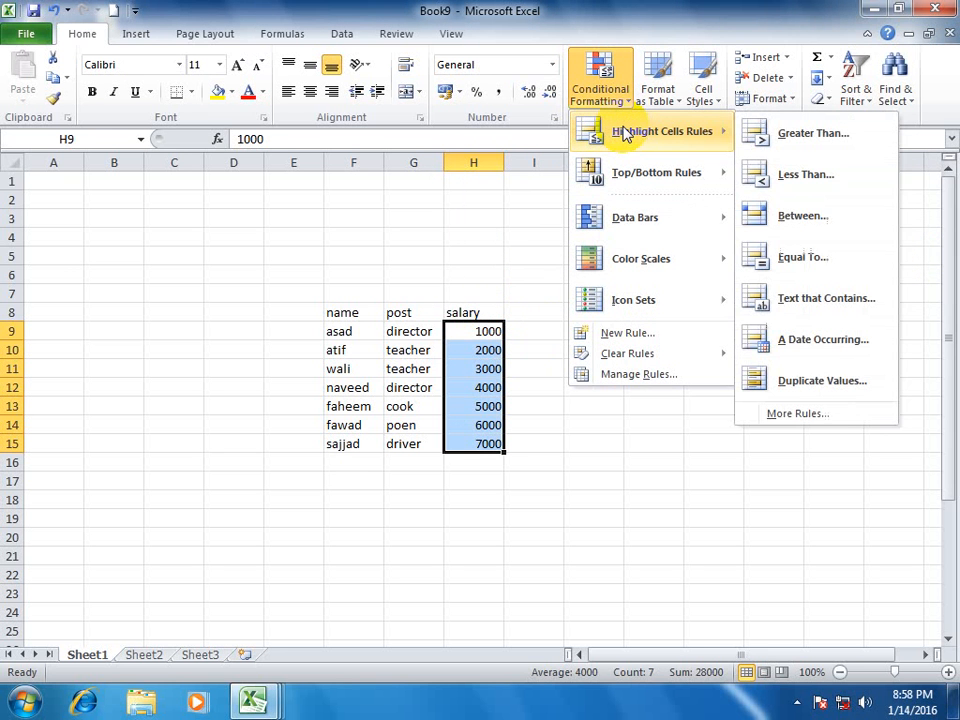
{"action": "left_click", "coordinate": [860, 217]}
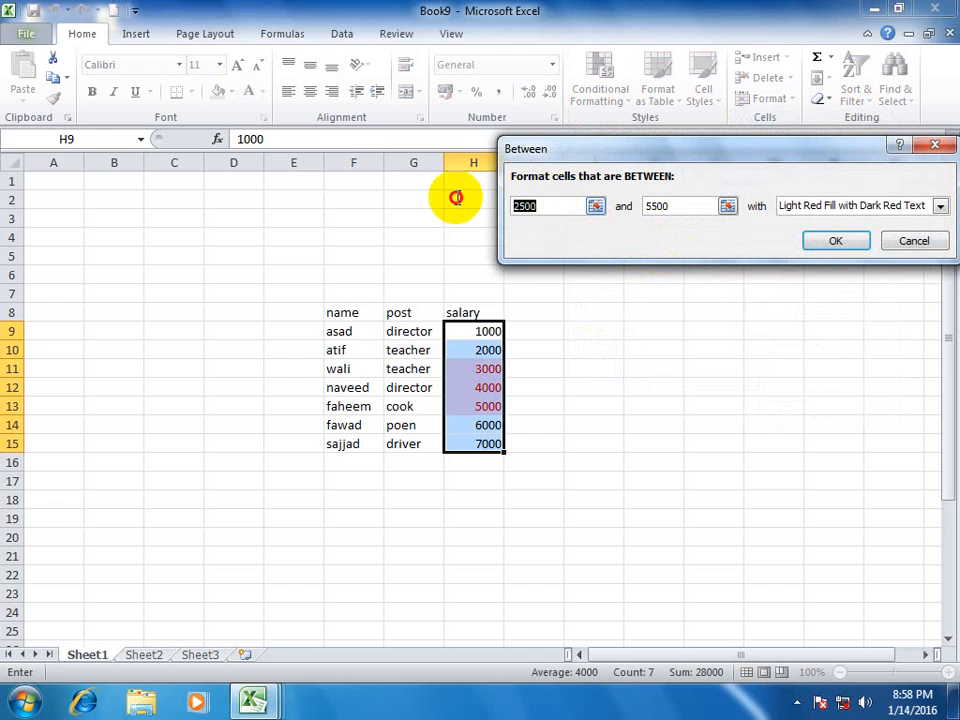
{"action": "type", "text": "2000"}
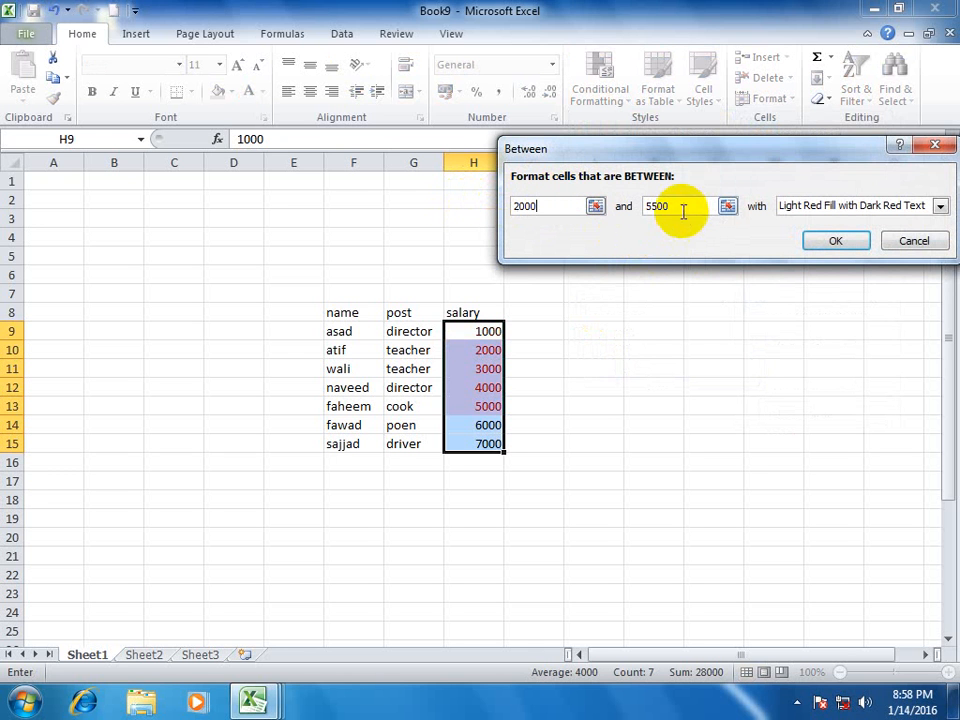
{"action": "key", "text": "Tab"}
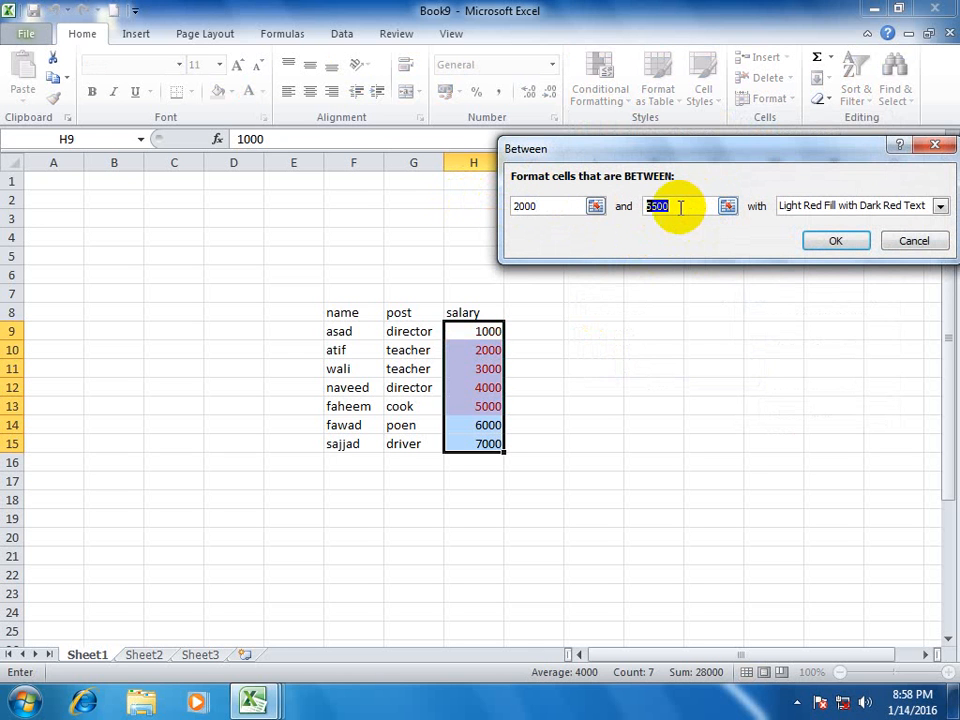
{"action": "type", "text": "3000"}
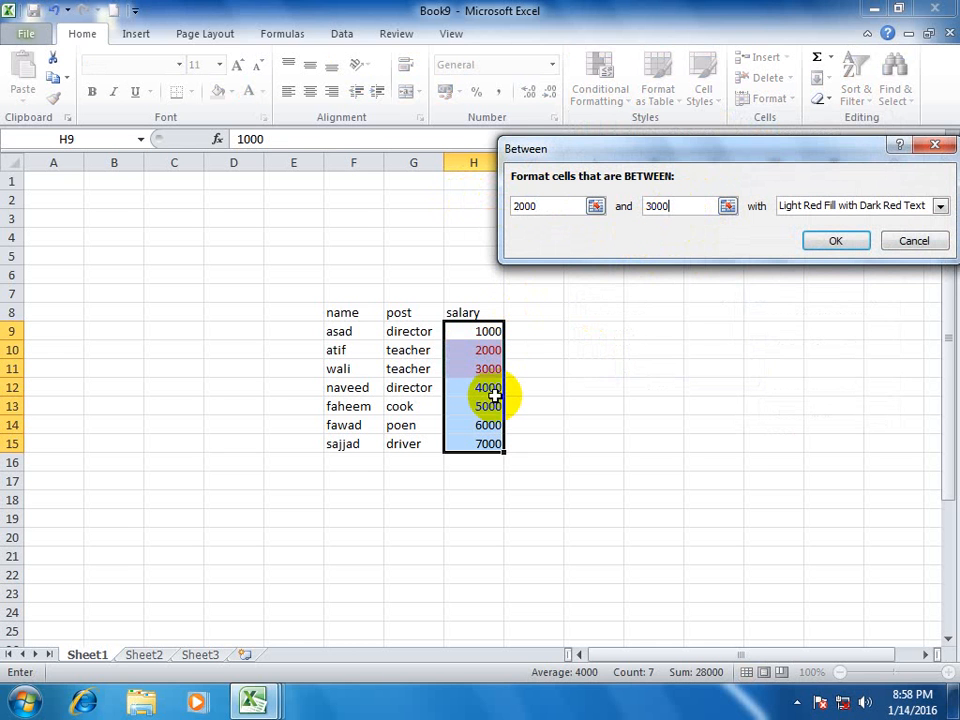
{"action": "left_click_drag", "start_coordinate": [654, 154], "coordinate": [641, 157]}
Preview the Between rule with Green Fill with Dark Green Text and Light Red Fill, and cancel it.
{"action": "left_click", "coordinate": [776, 210]}
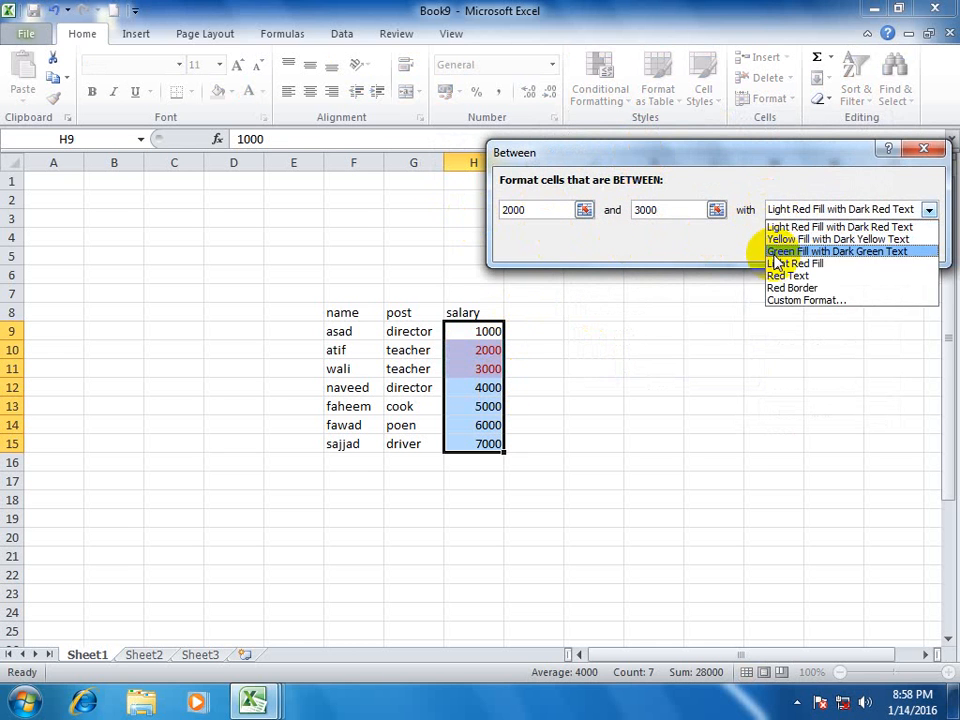
{"action": "left_click", "coordinate": [868, 251]}
{"action": "left_click", "coordinate": [804, 212]}
{"action": "left_click", "coordinate": [787, 261]}
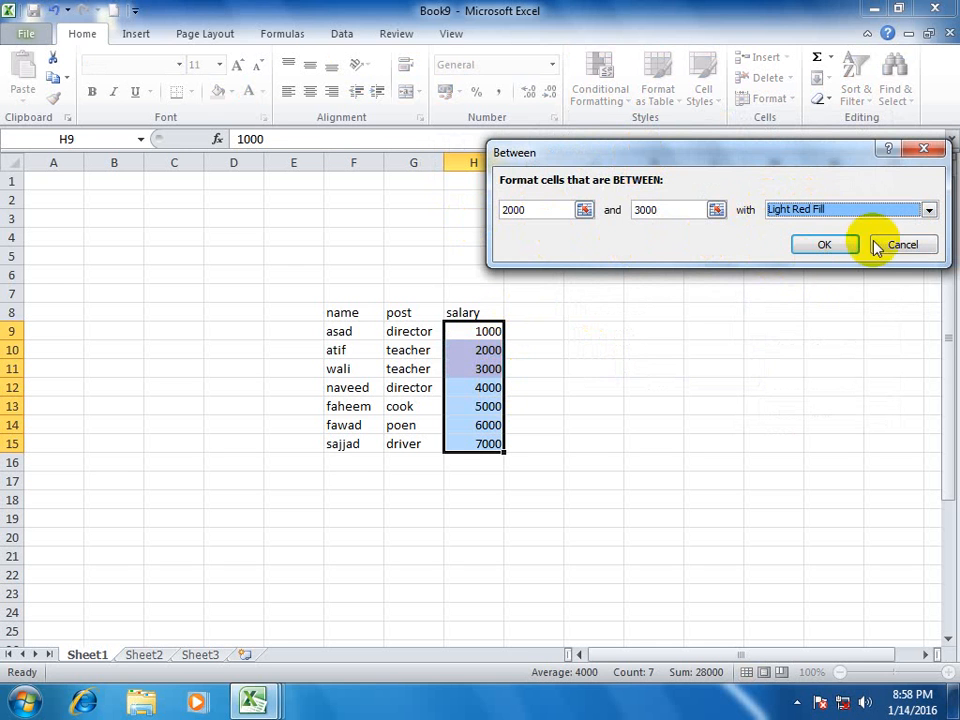
{"action": "left_click", "coordinate": [887, 244]}
Try an Equal To 2000 highlighting rule on the salaries in H9:H15.
{"action": "left_click", "coordinate": [610, 95]}
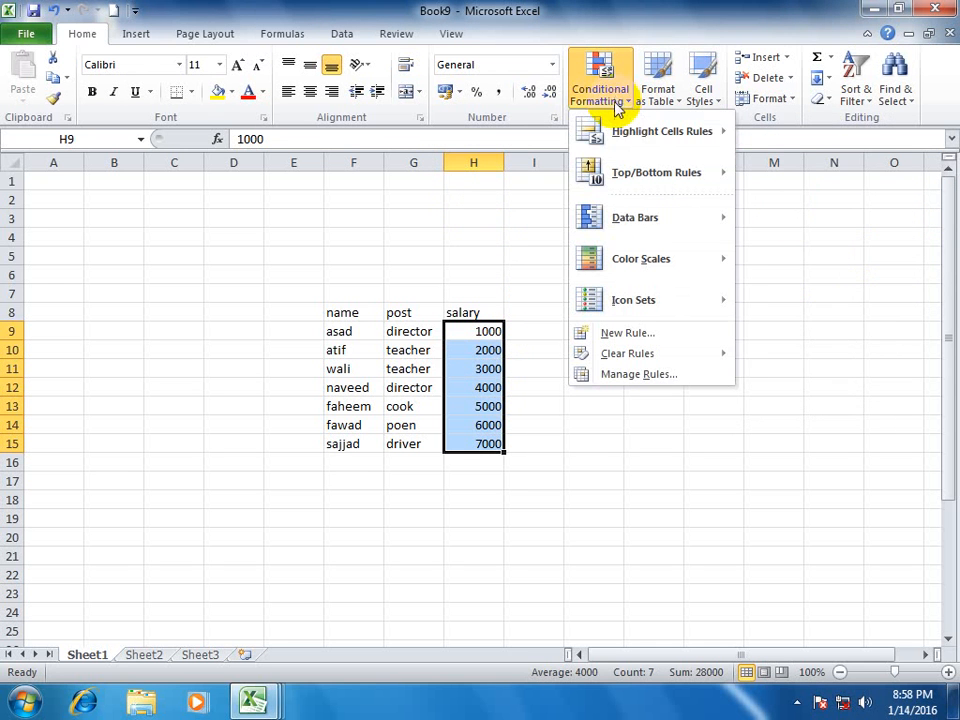
{"action": "mouse_move", "coordinate": [636, 137]}
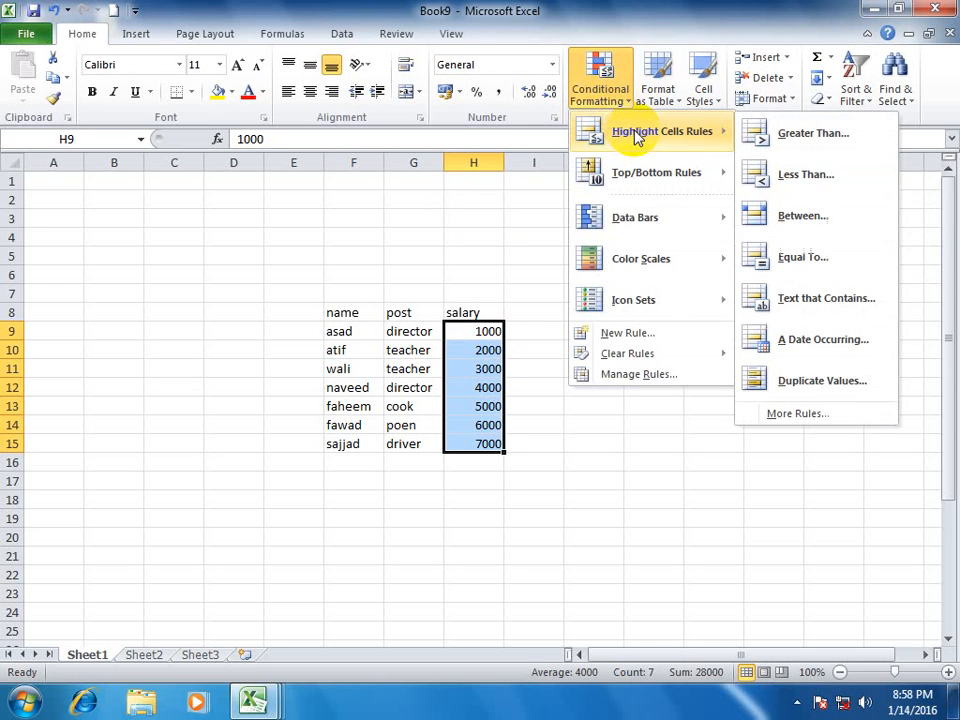
{"action": "left_click", "coordinate": [805, 257]}
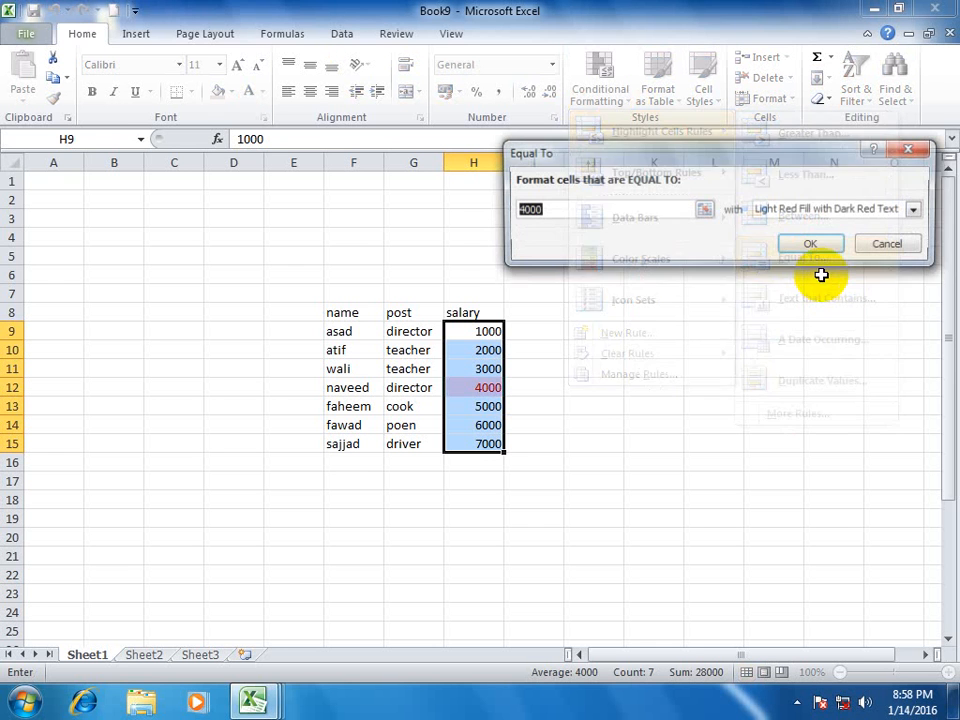
{"action": "type", "text": "20"}
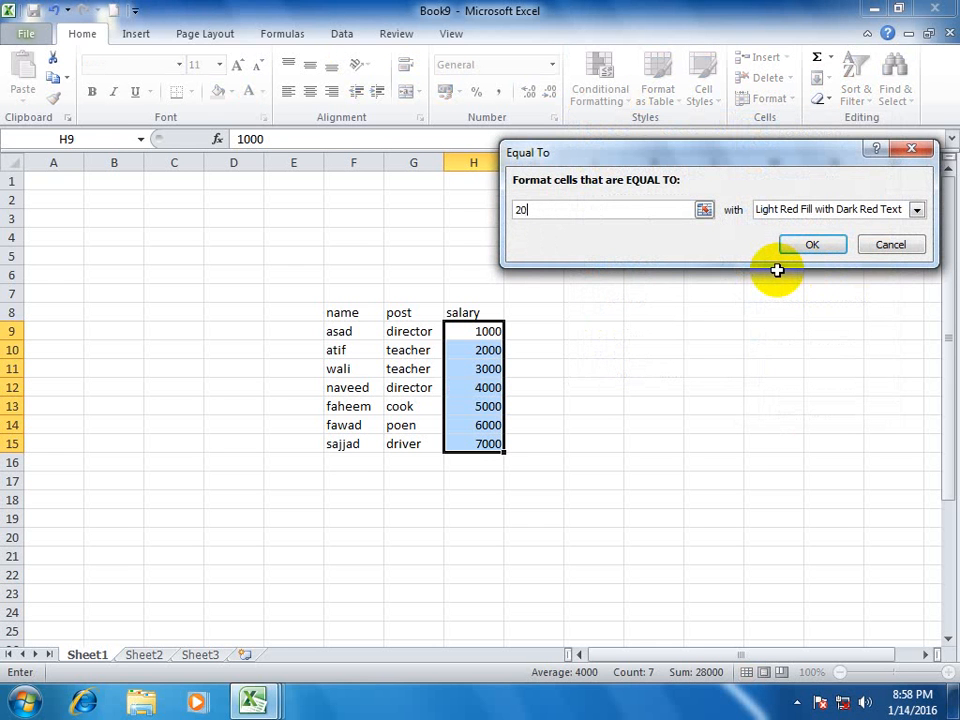
{"action": "type", "text": "00-"}
{"action": "key", "text": "BackSpace"}
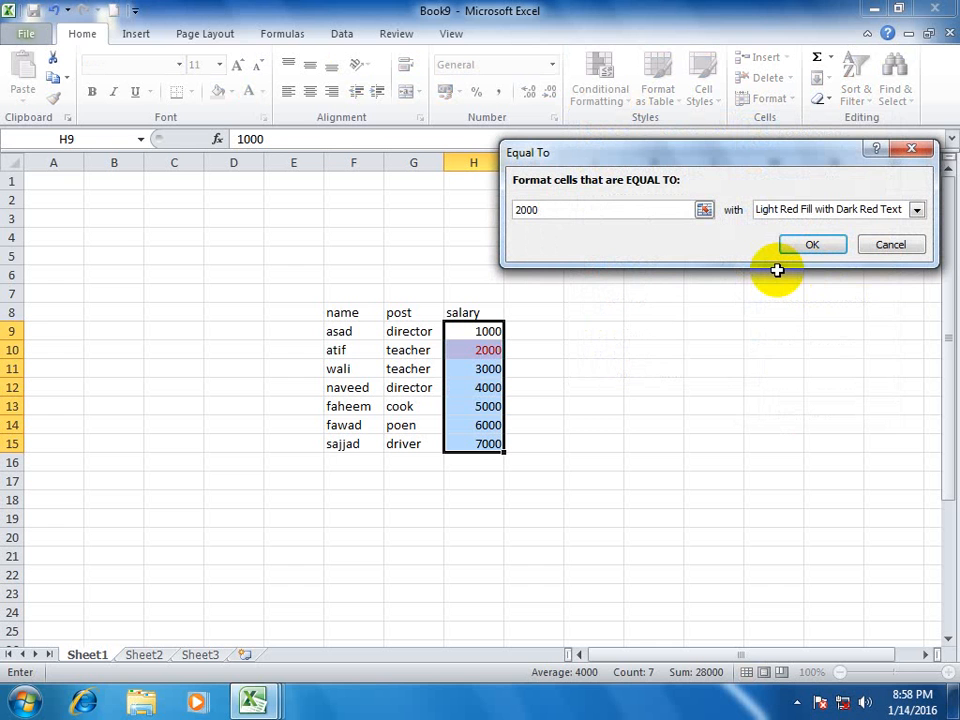
Preview the Equal To rule with Light Red Fill and Green Fill with Dark Green Text, and cancel it.
{"action": "left_click", "coordinate": [816, 208]}
{"action": "left_click", "coordinate": [785, 264]}
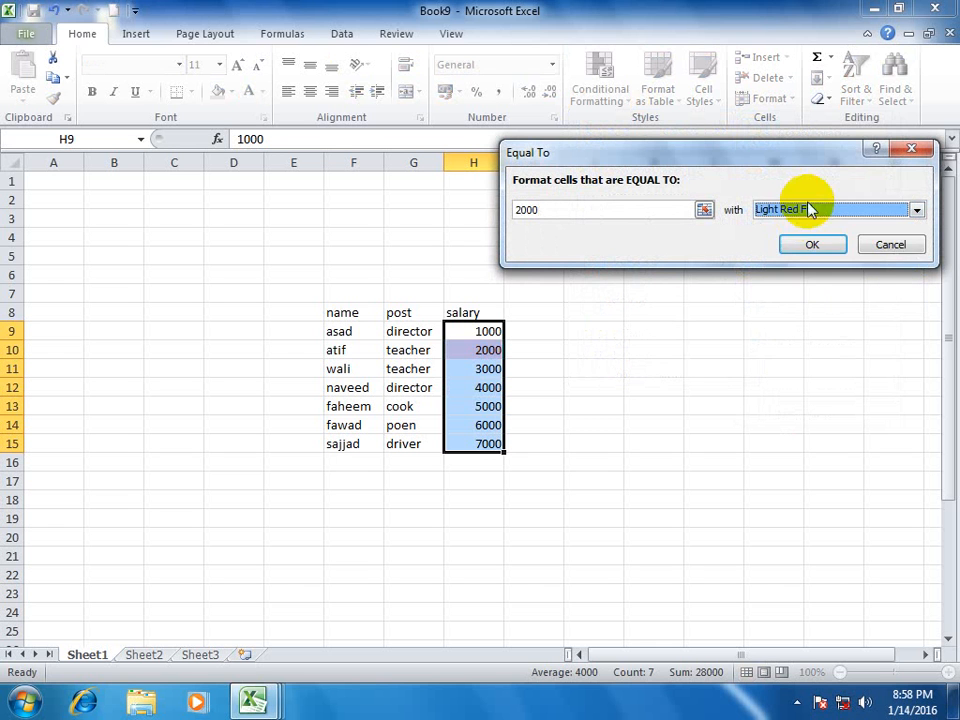
{"action": "left_click", "coordinate": [812, 209]}
{"action": "left_click", "coordinate": [780, 250]}
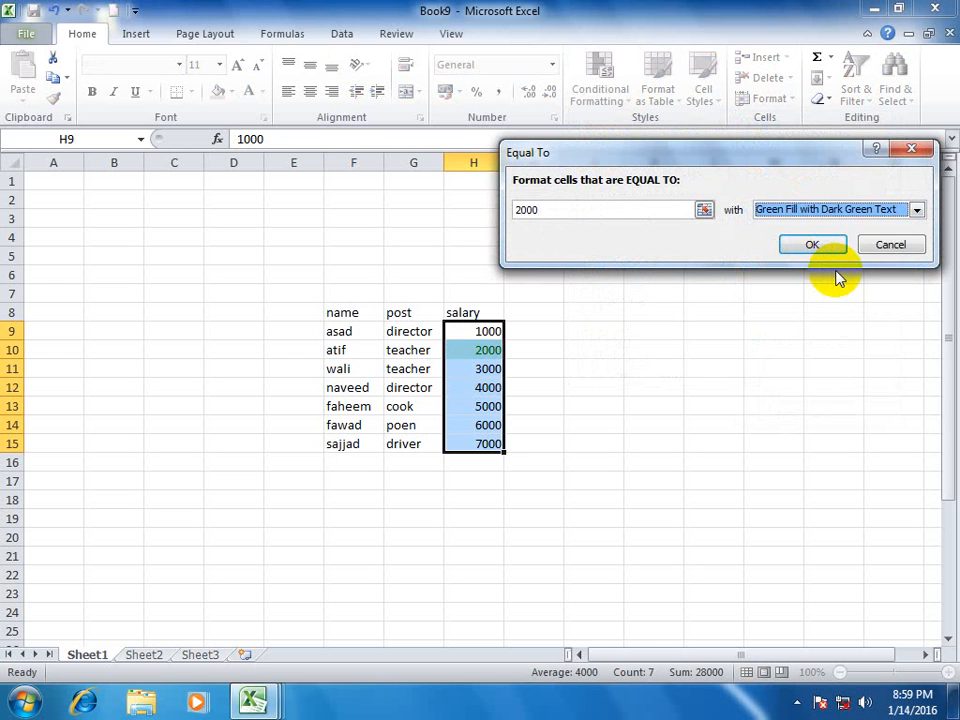
{"action": "left_click", "coordinate": [882, 244]}
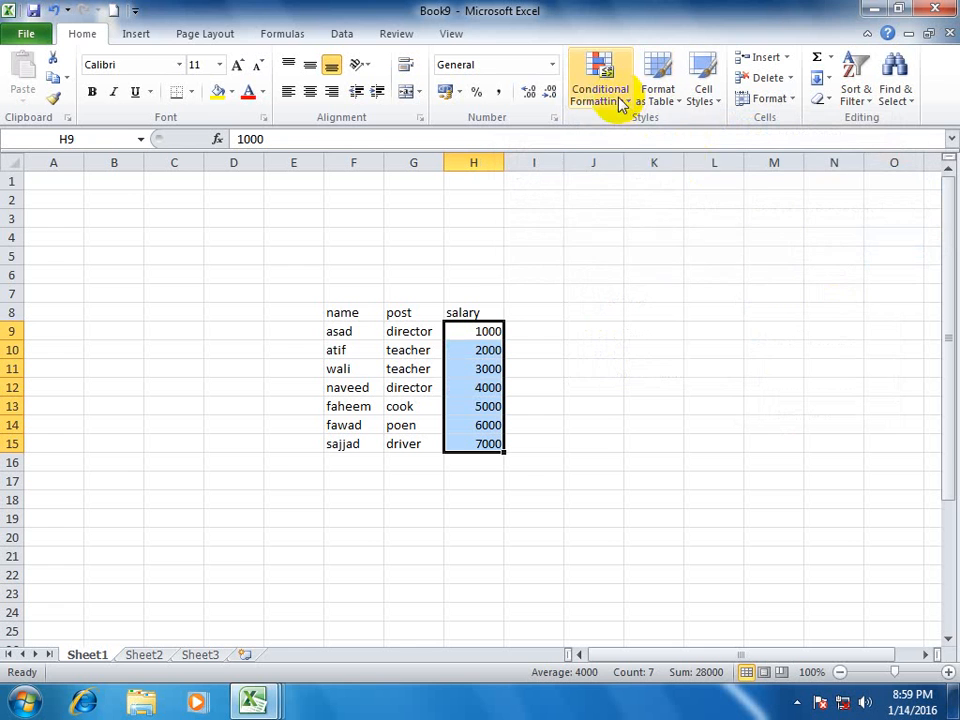
{"action": "left_click", "coordinate": [615, 100]}
{"action": "mouse_move", "coordinate": [647, 133]}
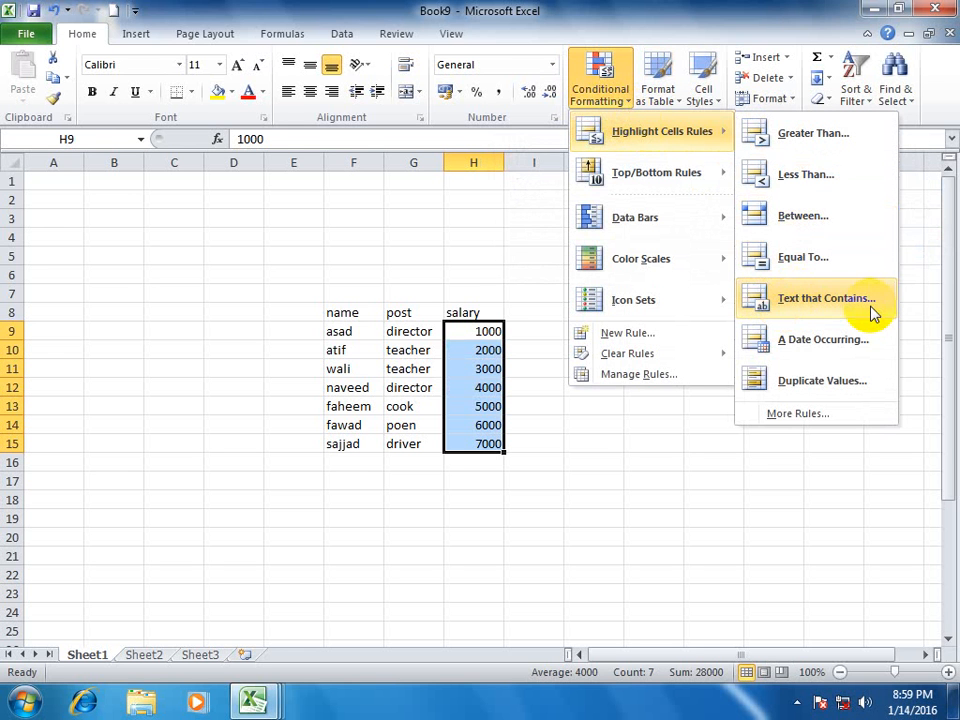
{"action": "left_click", "coordinate": [917, 296]}
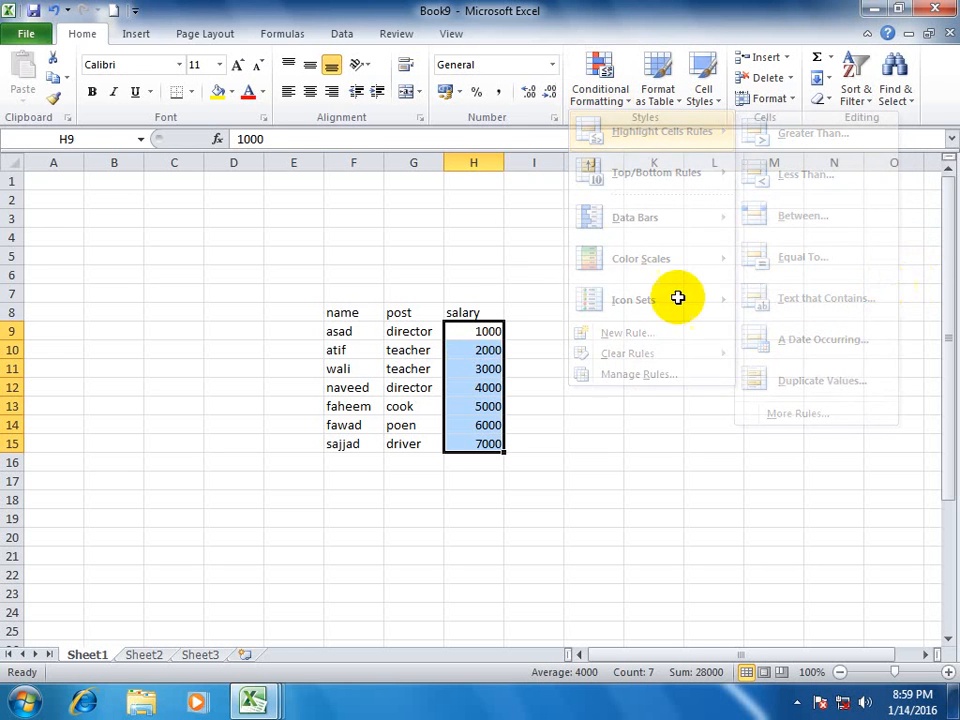
Start a Text That Contains rule on the names in F9:F15, trying the letter a and one listed name as the text.
{"action": "left_click_drag", "start_coordinate": [360, 331], "coordinate": [356, 444]}
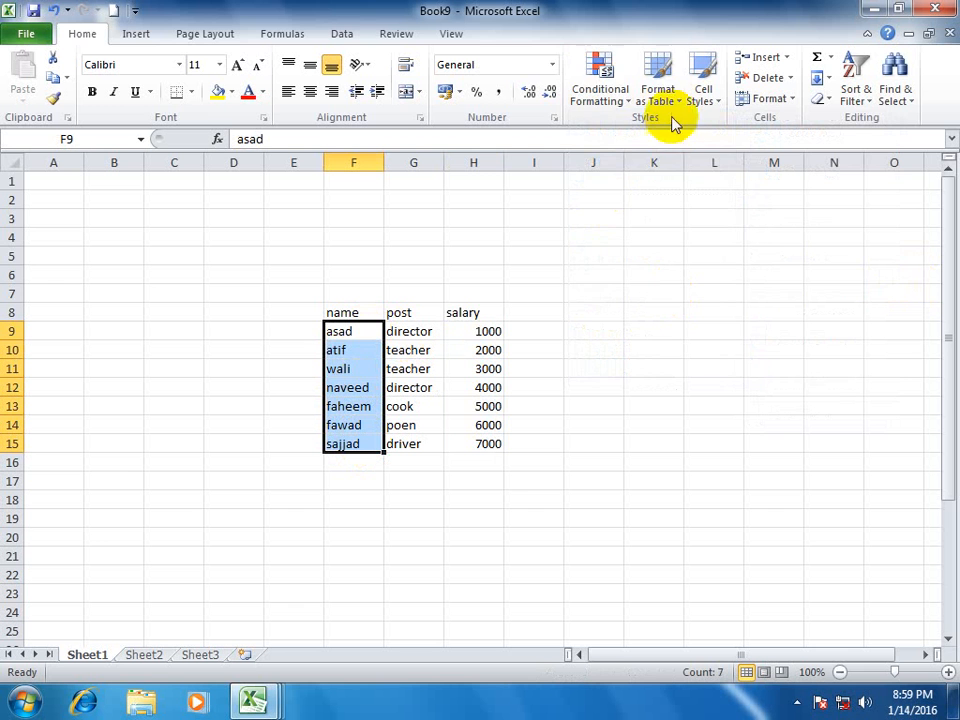
{"action": "left_click", "coordinate": [620, 100]}
{"action": "mouse_move", "coordinate": [729, 134]}
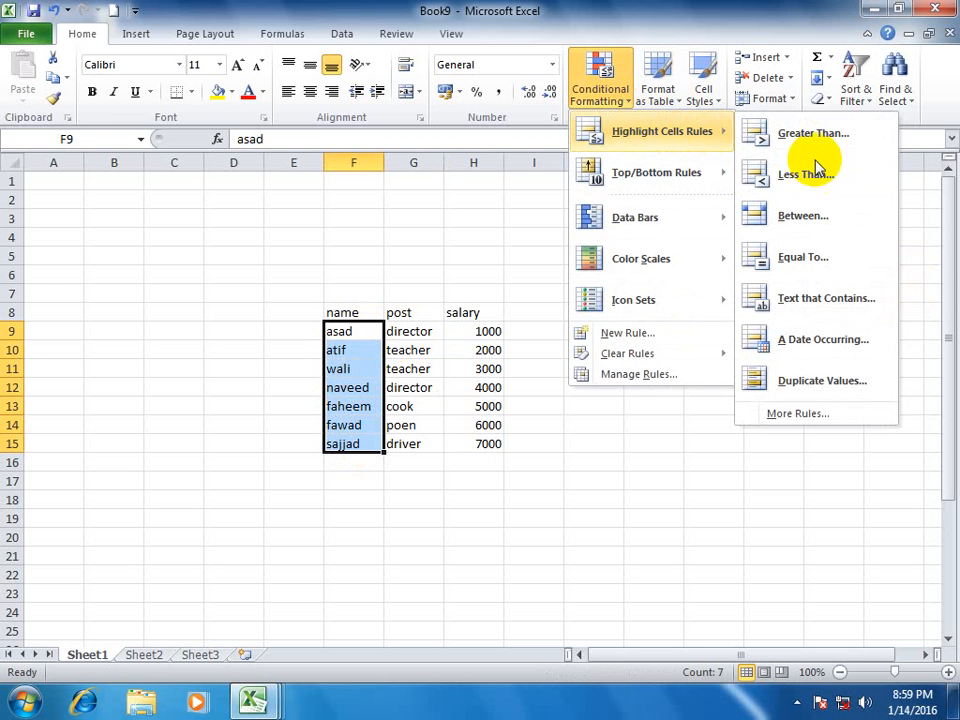
{"action": "left_click", "coordinate": [788, 299]}
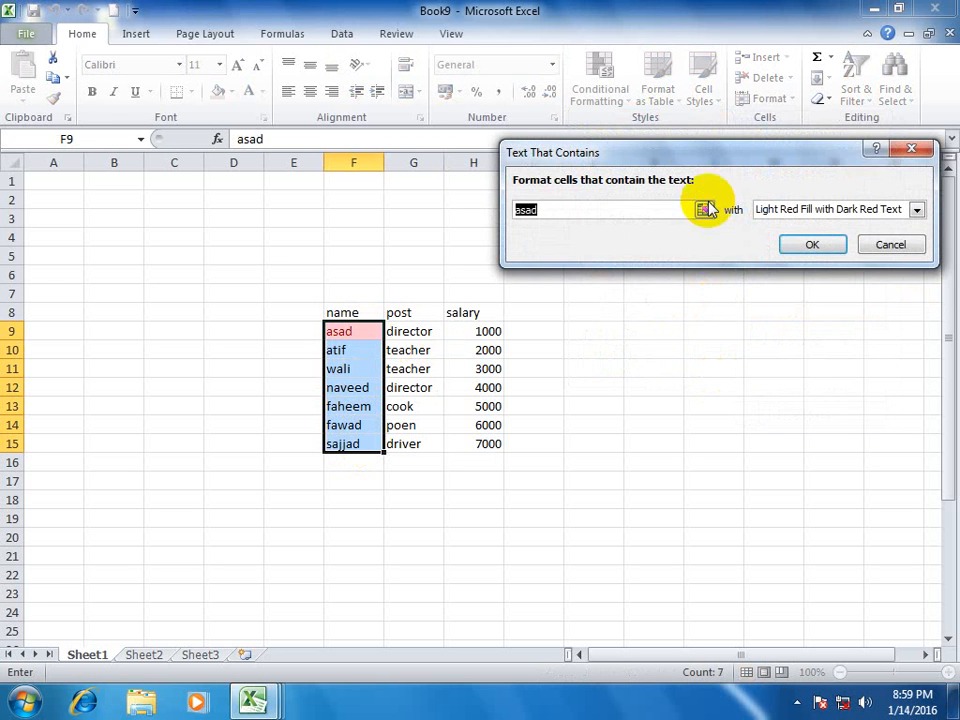
{"action": "left_click_drag", "start_coordinate": [696, 154], "coordinate": [648, 146]}
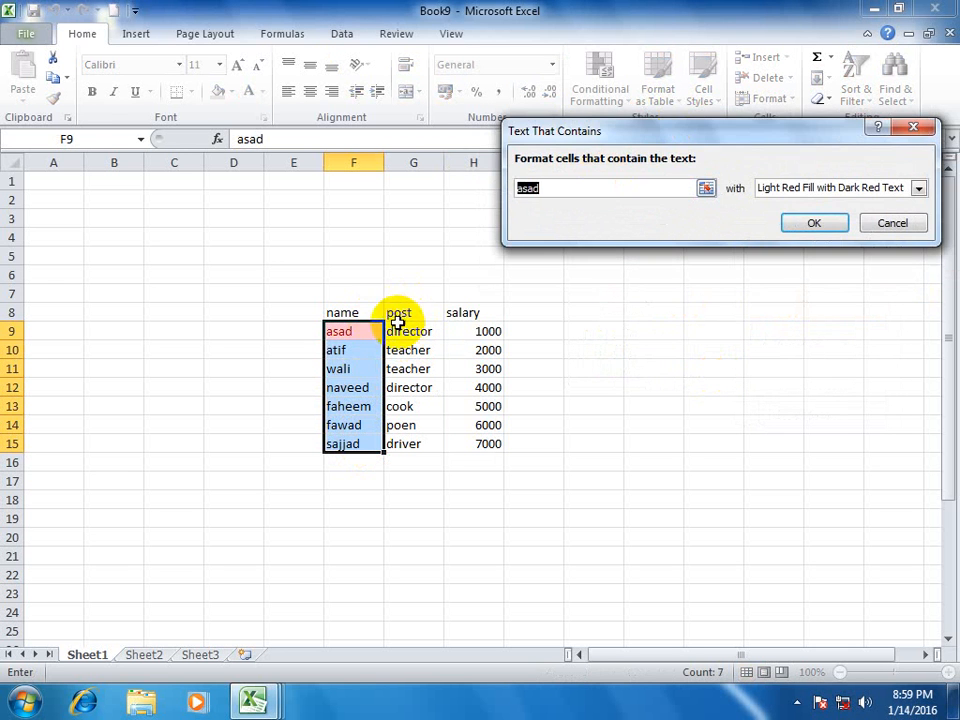
{"action": "type", "text": "a"}
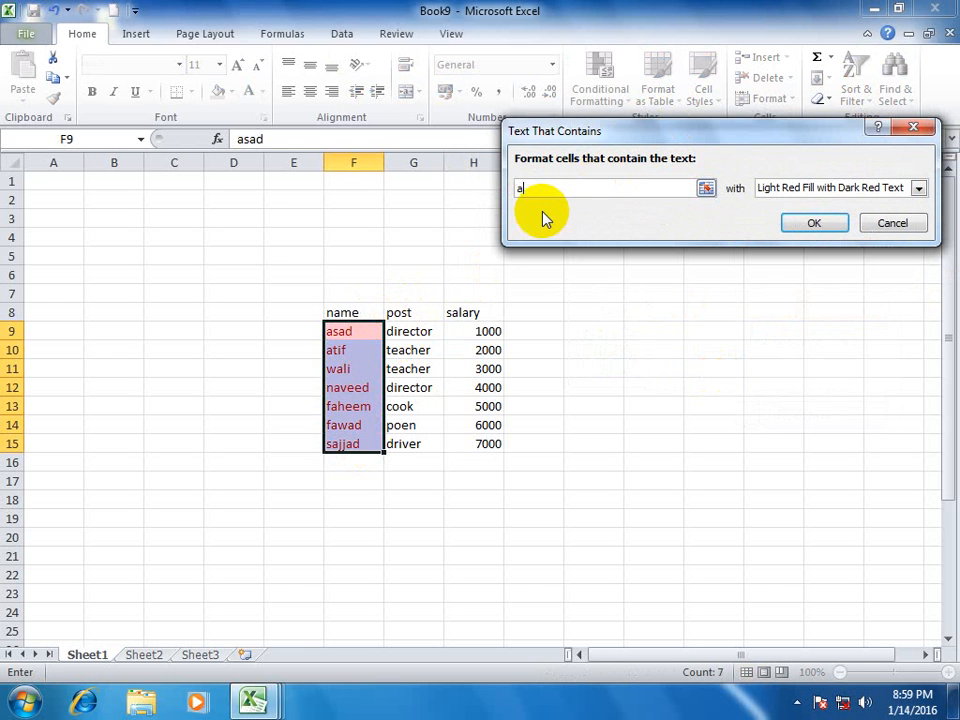
{"action": "type", "text": "fawad"}
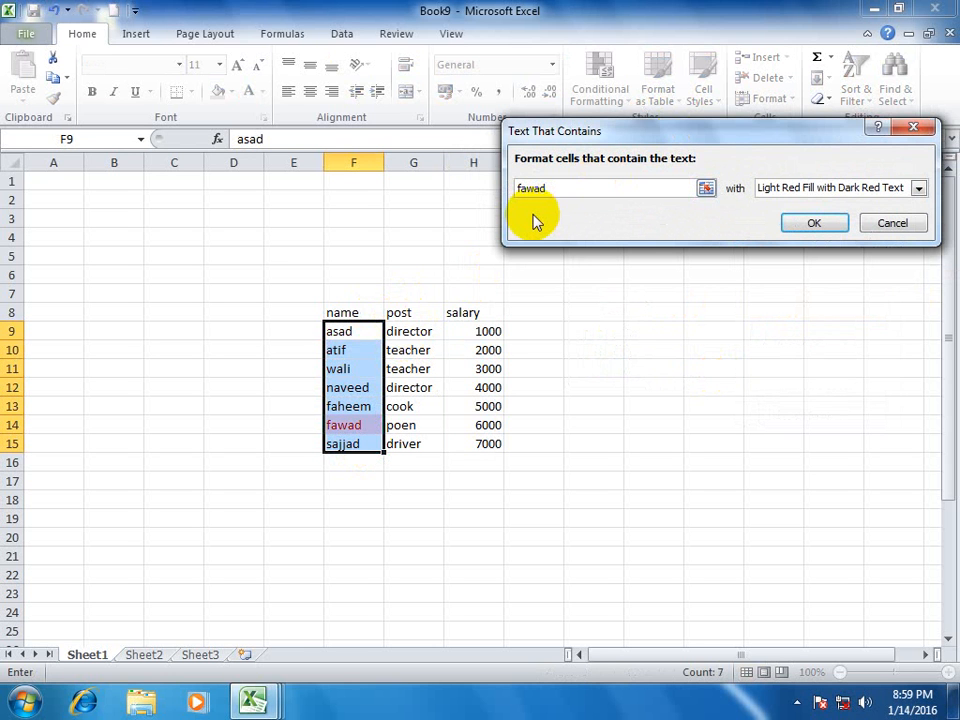
Try the letters a, b and d as the Text That Contains text, preview d with Light Red Fill, and cancel the rule.
{"action": "key", "text": "BackSpace"}
{"action": "key", "text": "BackSpace"}
{"action": "key", "text": "BackSpace"}
{"action": "key", "text": "BackSpace"}
{"action": "type", "text": "a"}
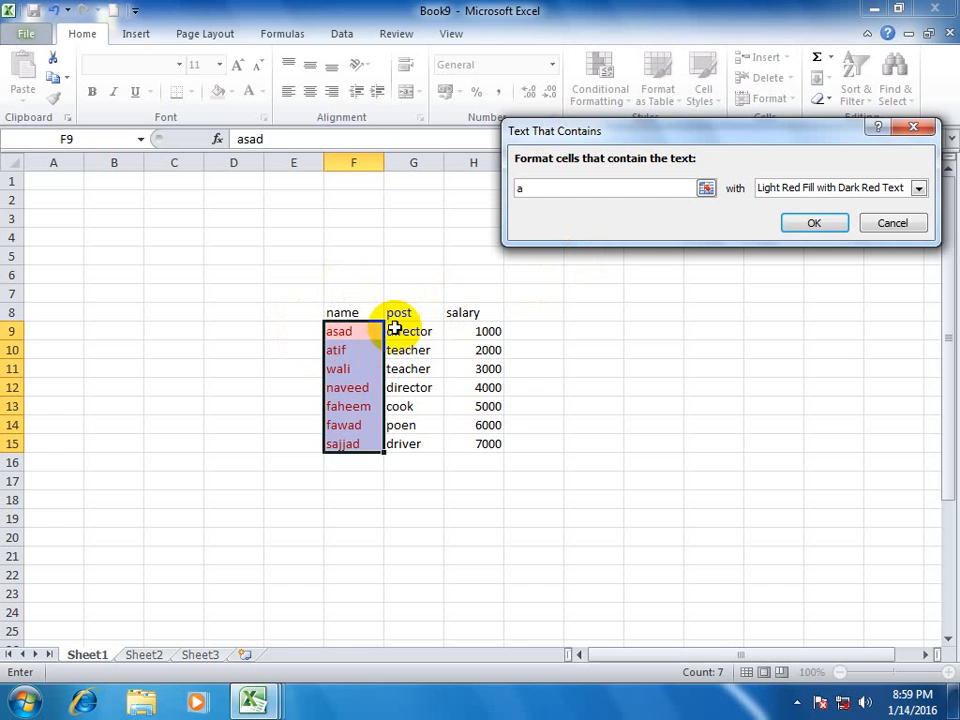
{"action": "type", "text": "b"}
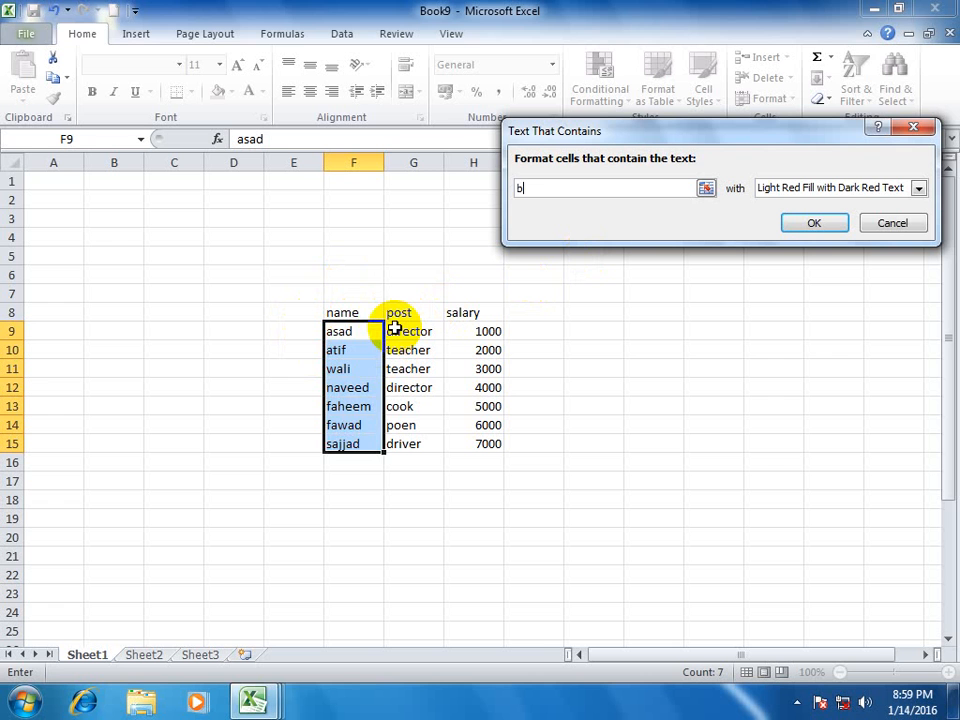
{"action": "type", "text": "d"}
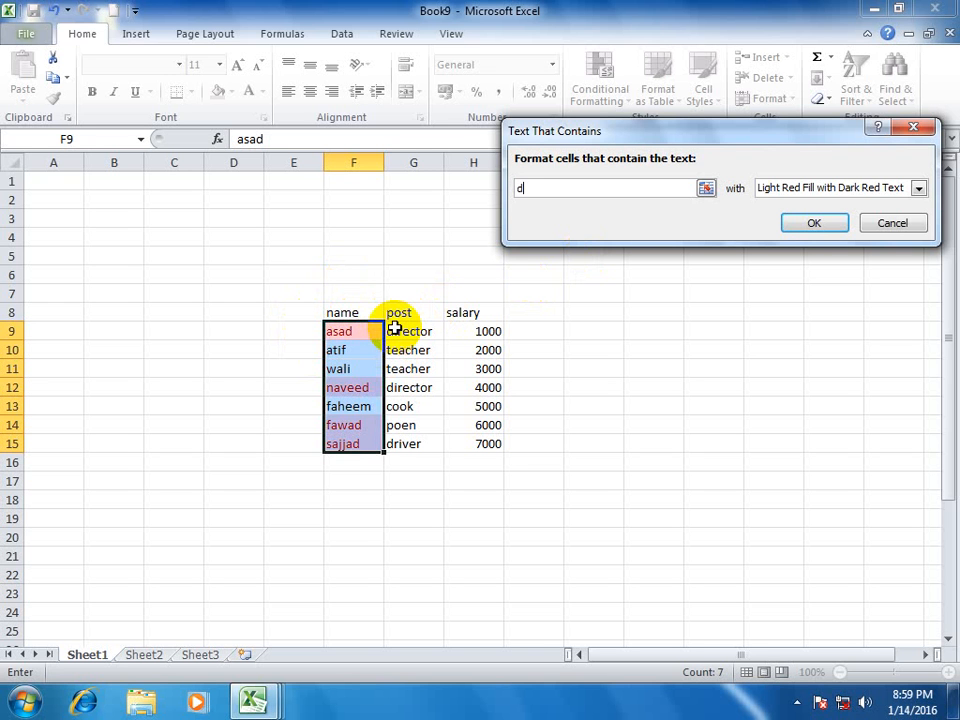
{"action": "left_click", "coordinate": [815, 188]}
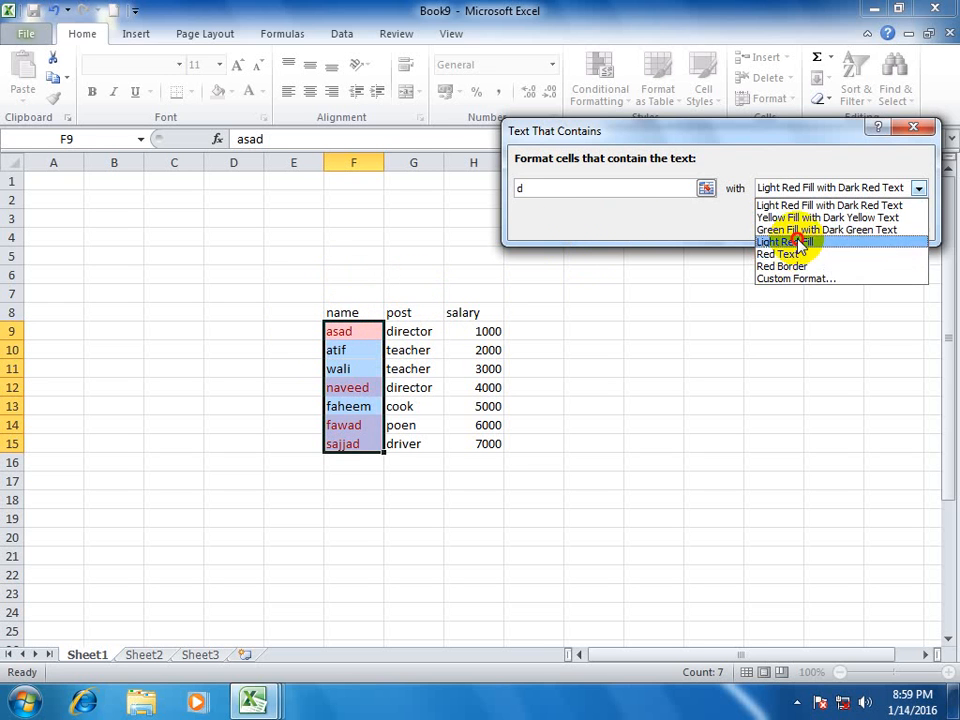
{"action": "left_click", "coordinate": [800, 242]}
{"action": "left_click", "coordinate": [876, 223]}
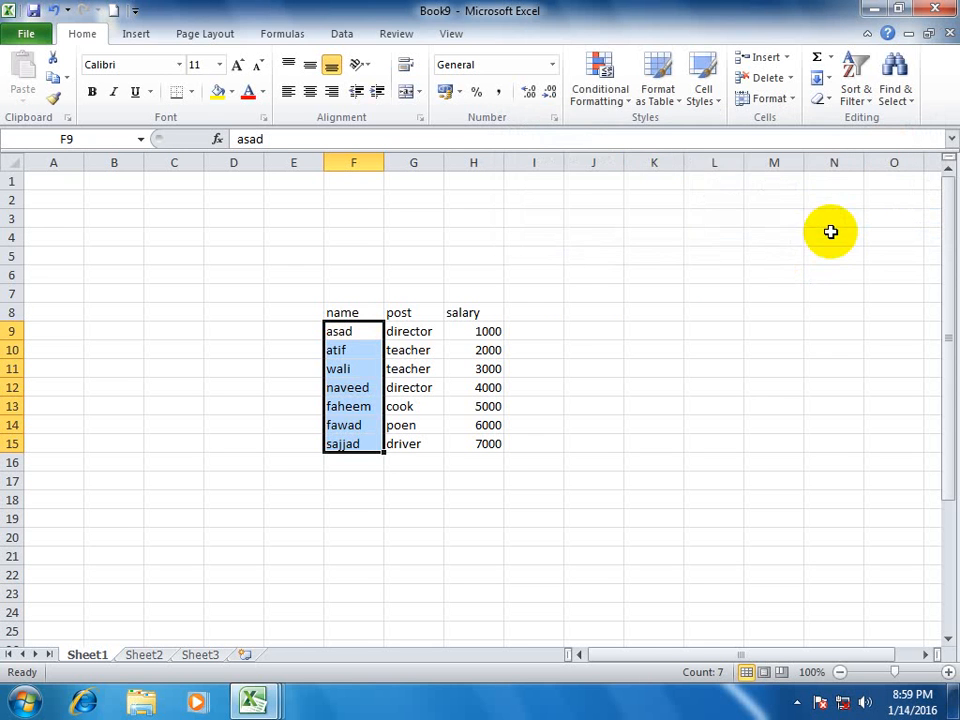
{"action": "left_click", "coordinate": [604, 95]}
{"action": "mouse_move", "coordinate": [624, 134]}
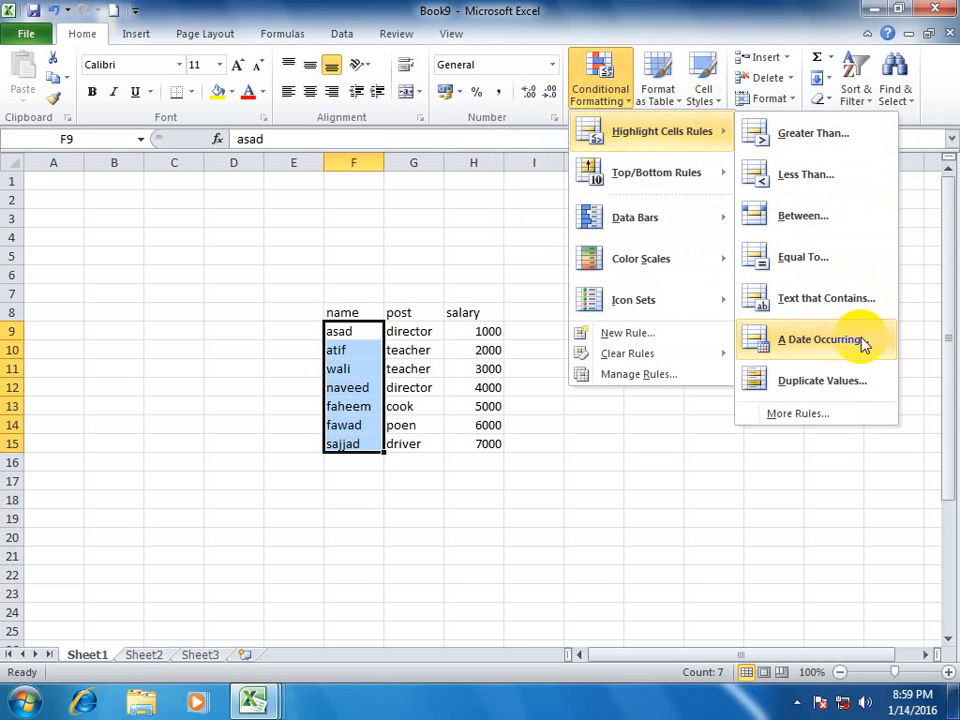
{"action": "left_click", "coordinate": [643, 443]}
Enter the current date, 1/14/2016, in cell C19 of Sheet1.
{"action": "scroll", "coordinate": [600, 445], "scroll_direction": "down", "scroll_amount": 3}
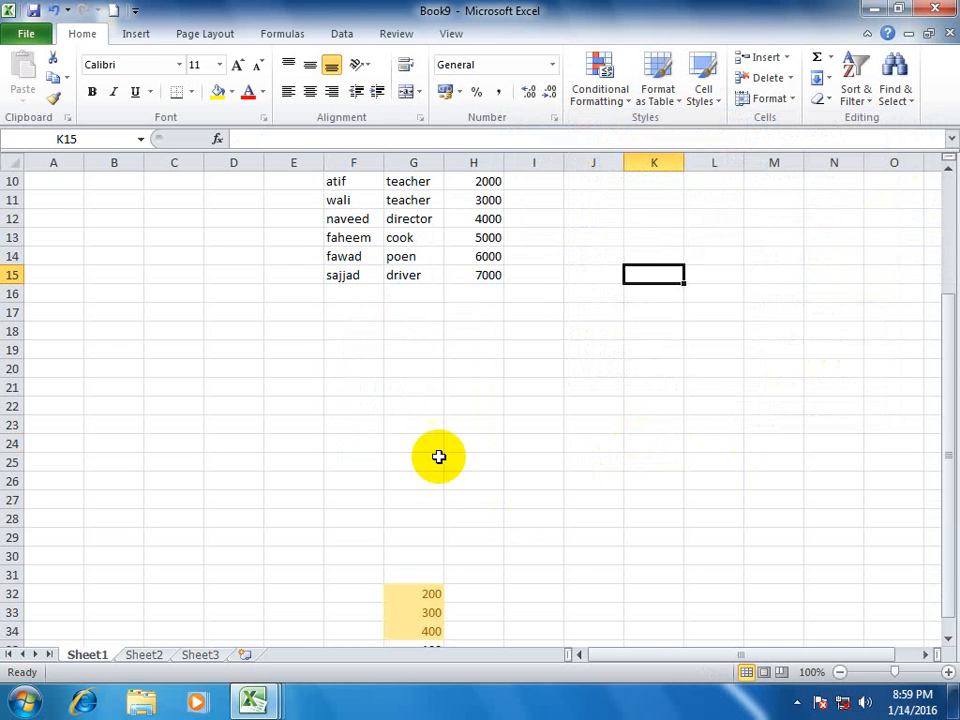
{"action": "left_click", "coordinate": [168, 345]}
{"action": "key", "text": "ctrl+semicolon"}
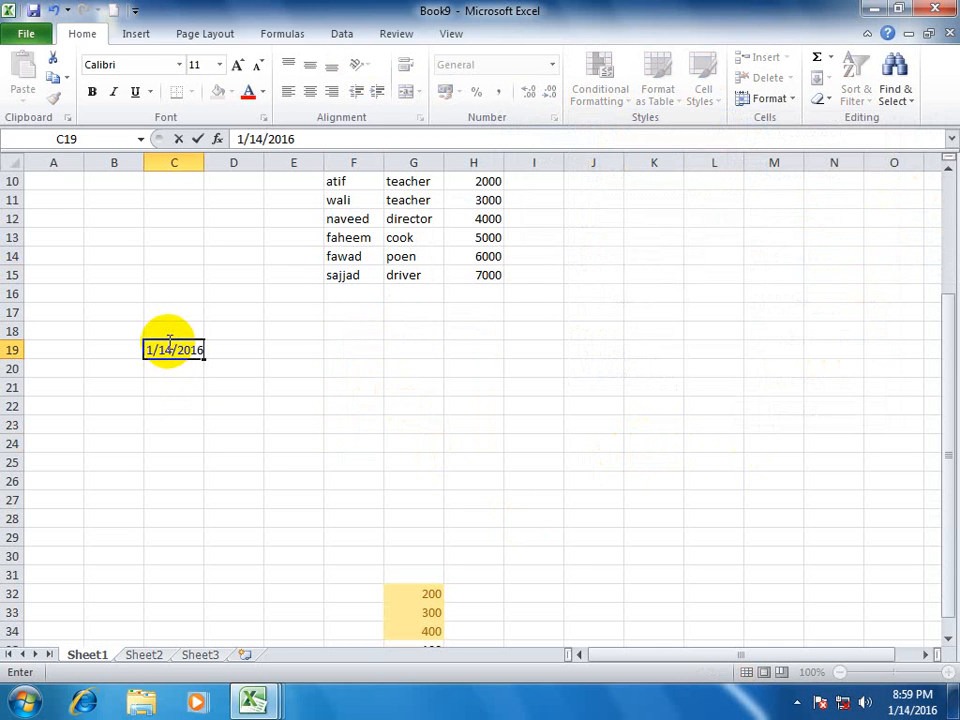
{"action": "key", "text": "Return"}
Fill the dates from C19 down to C33 as a daily series, and change the date in C33 to 1/28/2017.
{"action": "left_click", "coordinate": [172, 347]}
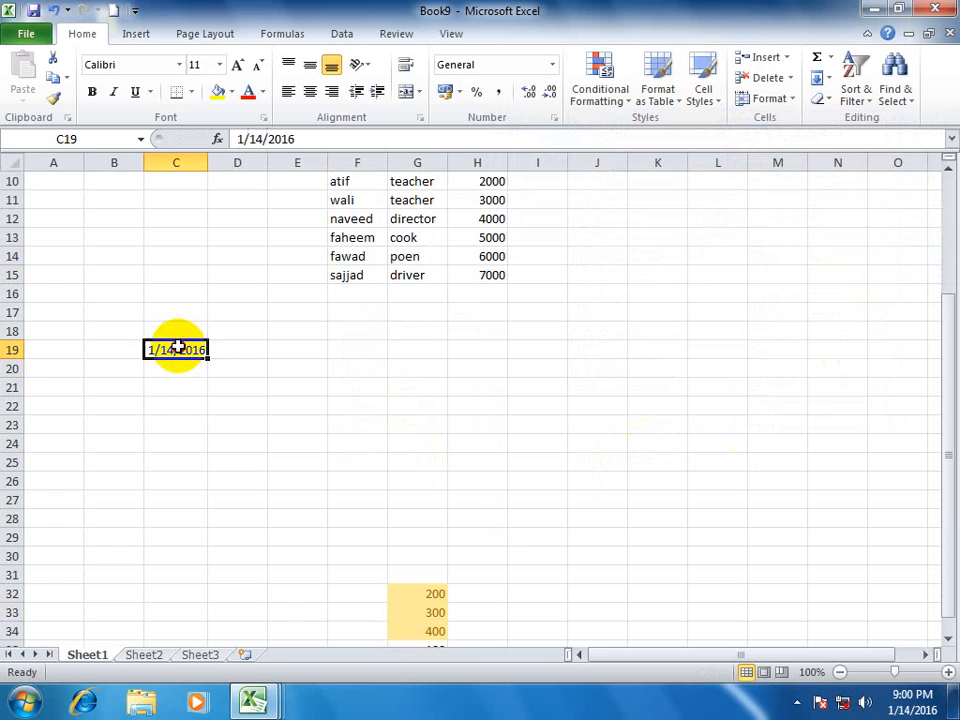
{"action": "left_click_drag", "start_coordinate": [207, 356], "coordinate": [187, 616]}
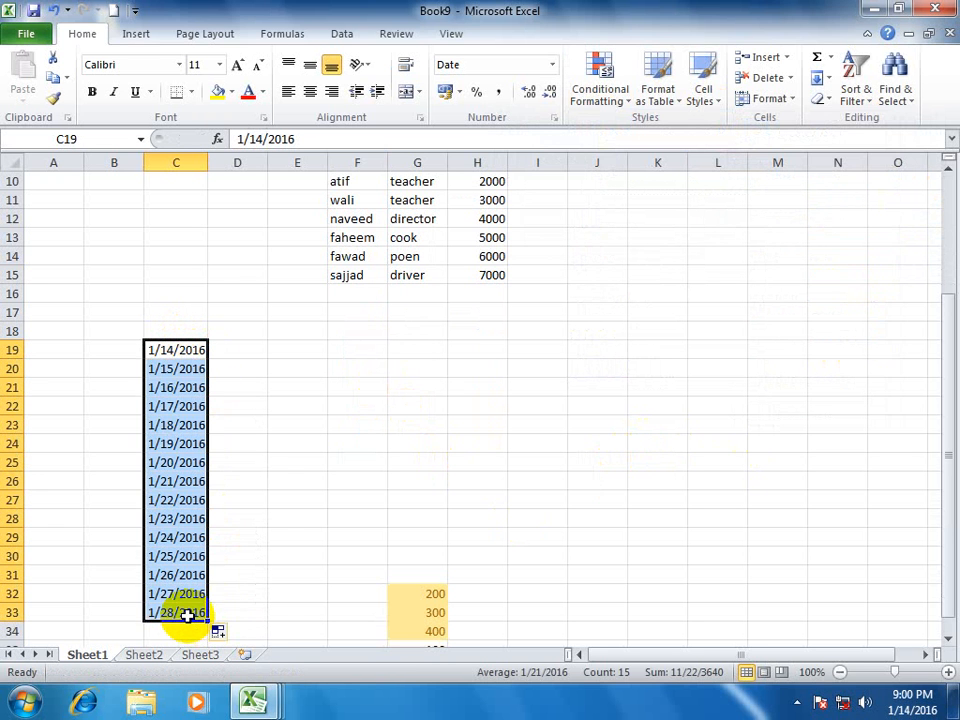
{"action": "double_click", "coordinate": [197, 615]}
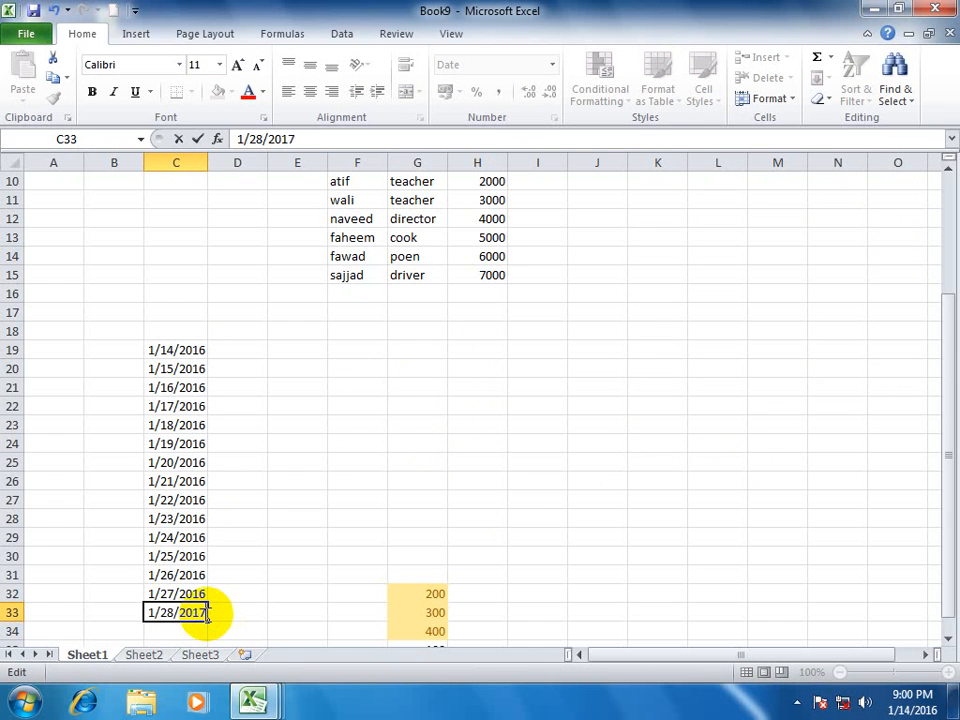
{"action": "key", "text": "Return"}
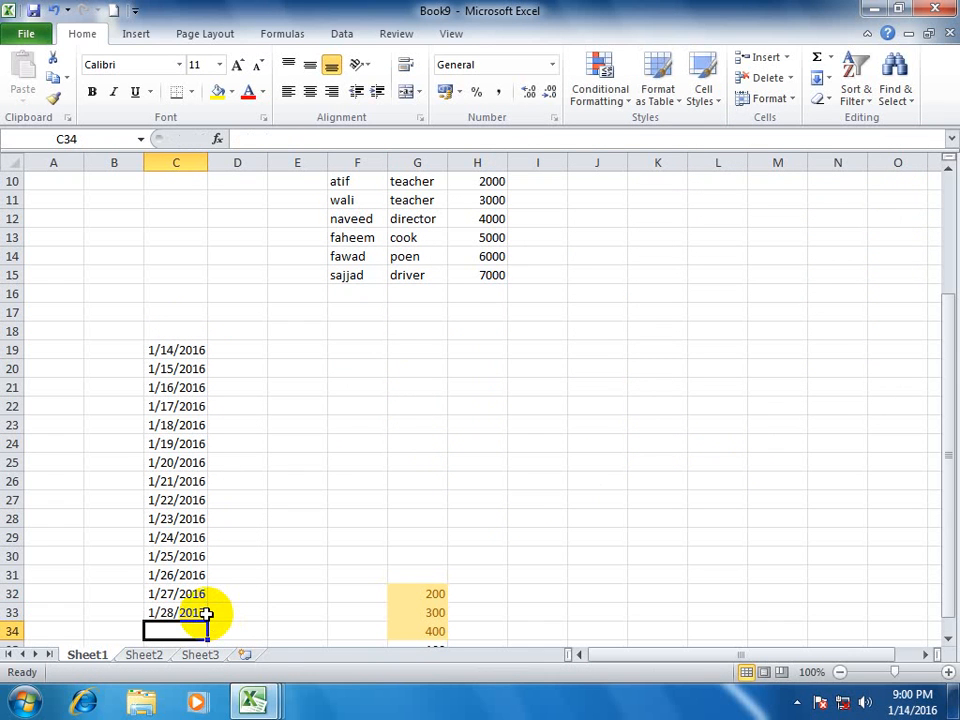
Start an A Date Occurring highlighting rule on the dates in C19:C33, previewing the Today and Tomorrow periods.
{"action": "left_click_drag", "start_coordinate": [180, 349], "coordinate": [186, 614]}
{"action": "left_click", "coordinate": [598, 88]}
{"action": "mouse_move", "coordinate": [634, 130]}
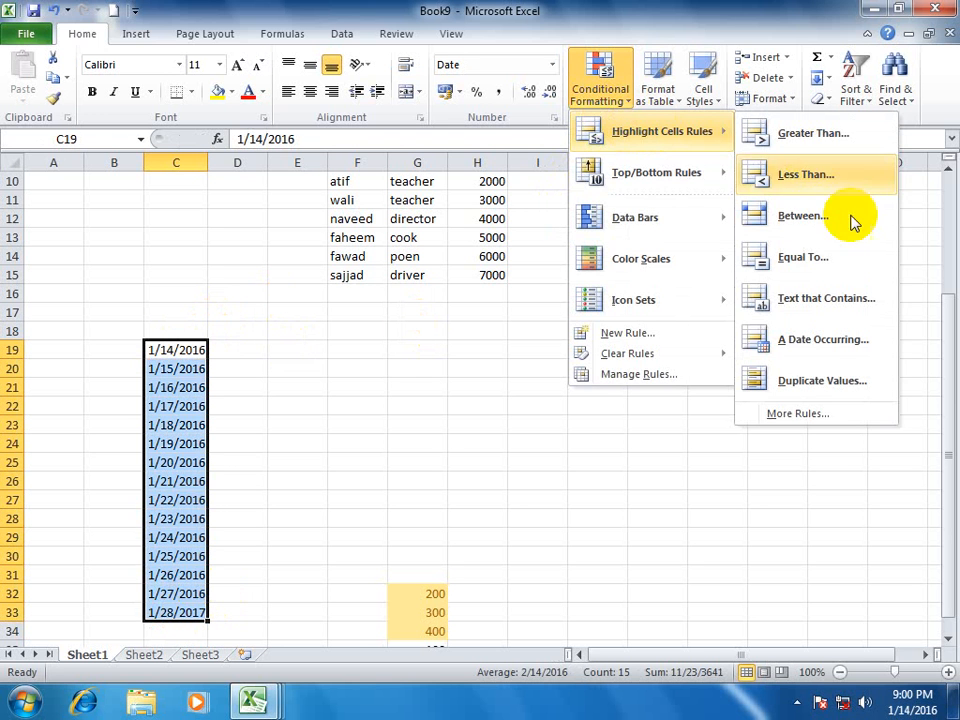
{"action": "left_click", "coordinate": [815, 342]}
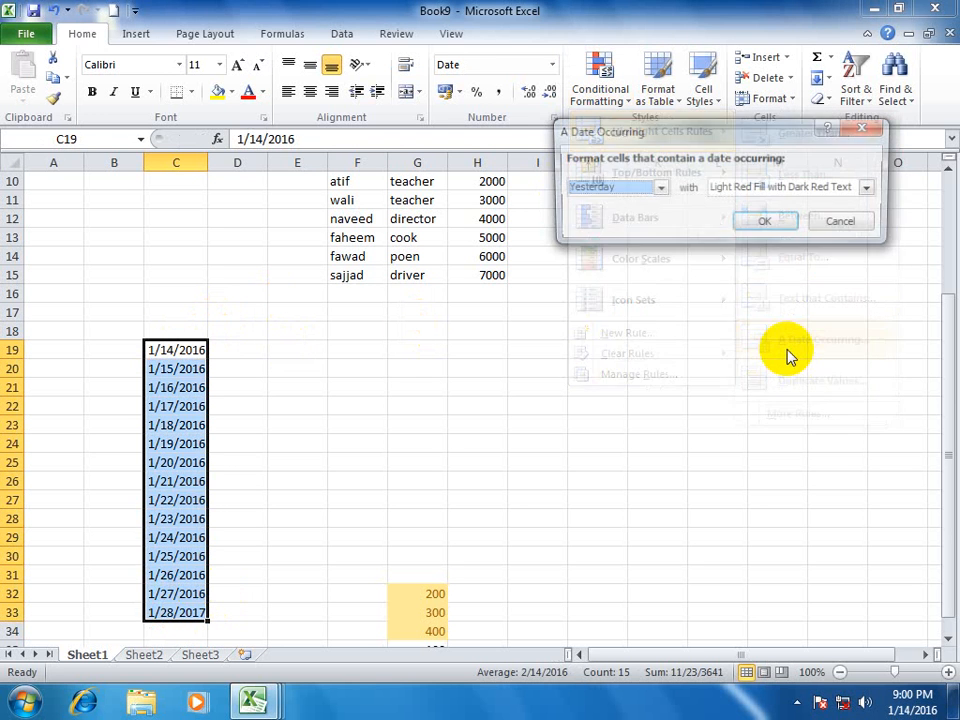
{"action": "left_click", "coordinate": [658, 190]}
{"action": "left_click", "coordinate": [608, 216]}
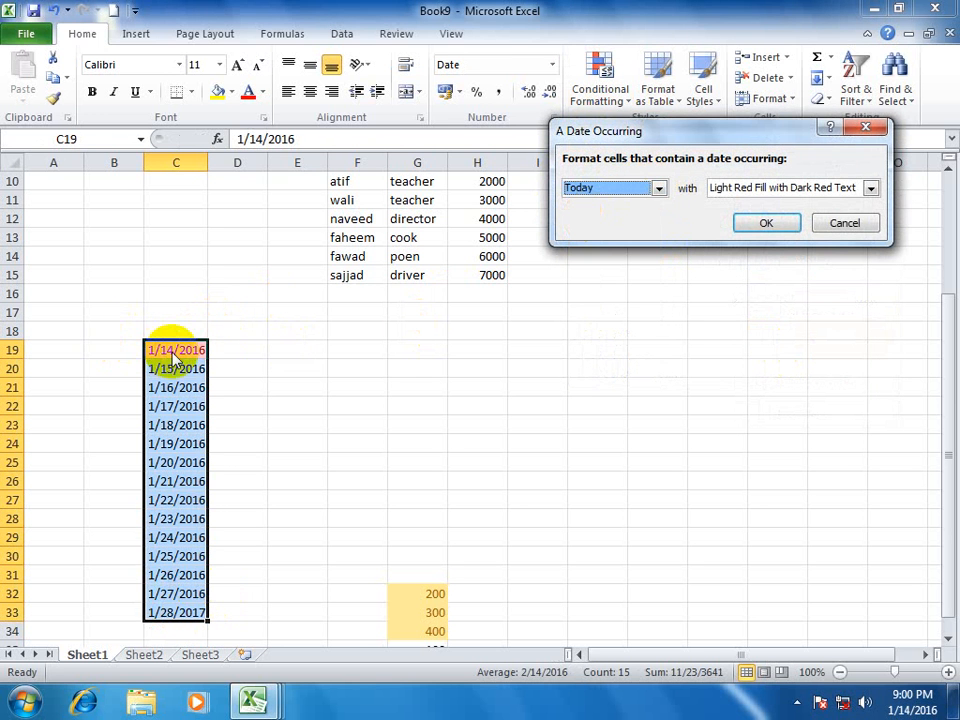
{"action": "left_click", "coordinate": [580, 187]}
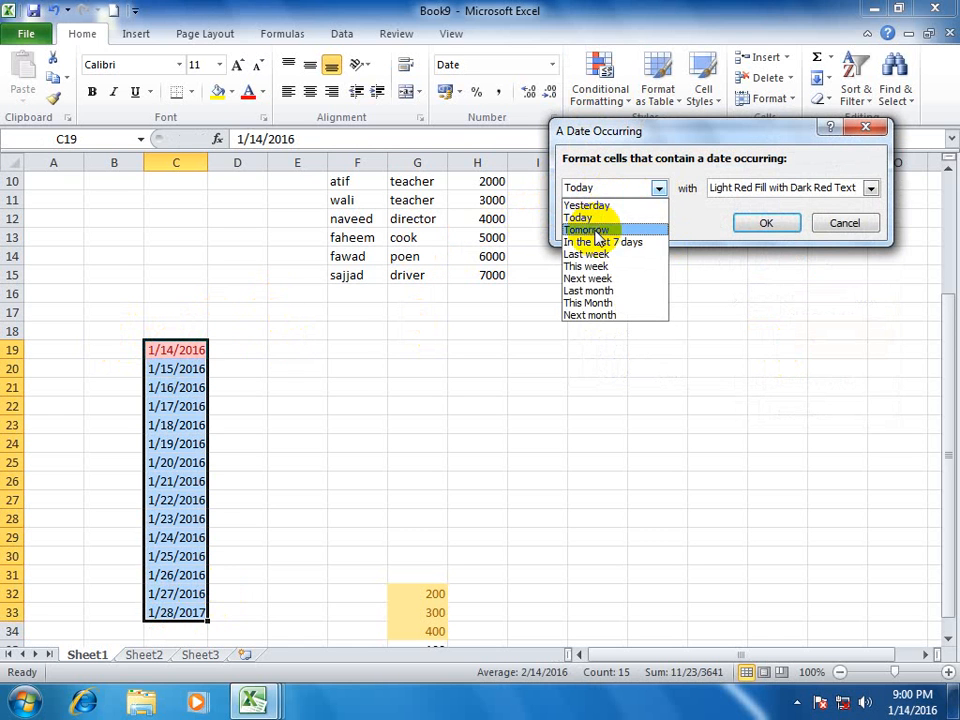
{"action": "left_click", "coordinate": [590, 230]}
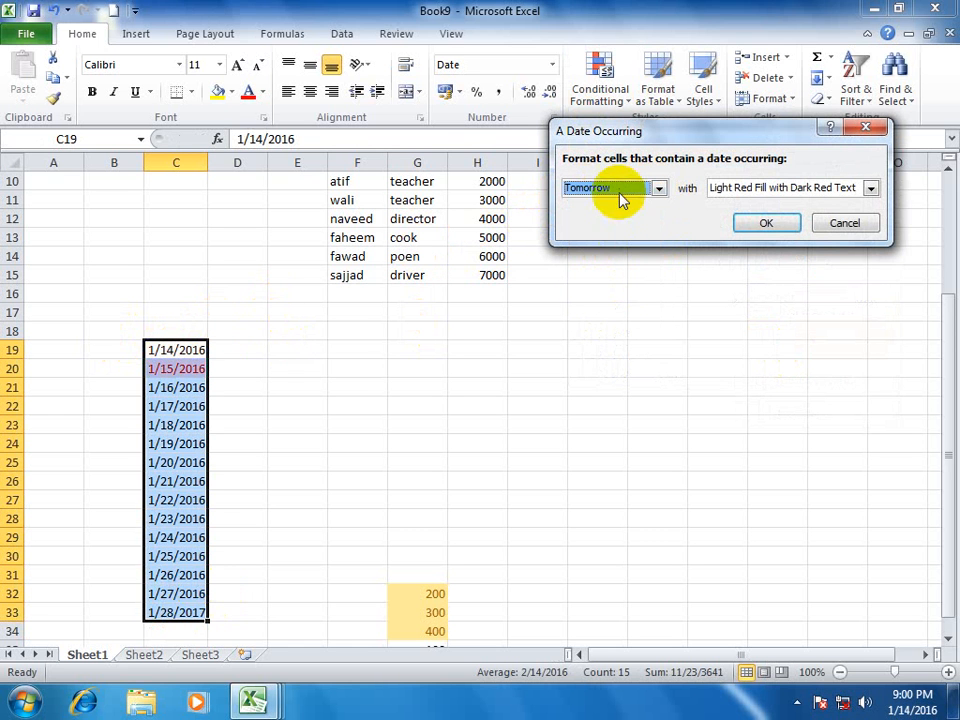
Preview the date rule with the periods In the last 7 days, Last week and This week.
{"action": "left_click", "coordinate": [620, 191]}
{"action": "left_click", "coordinate": [612, 243]}
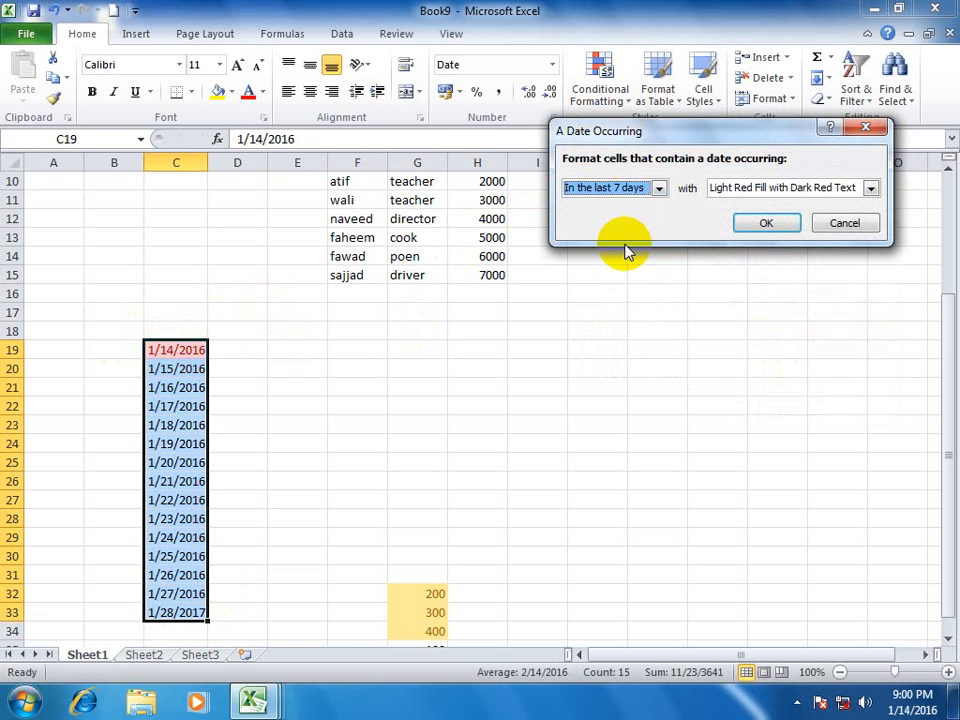
{"action": "left_click", "coordinate": [642, 189]}
{"action": "left_click", "coordinate": [600, 256]}
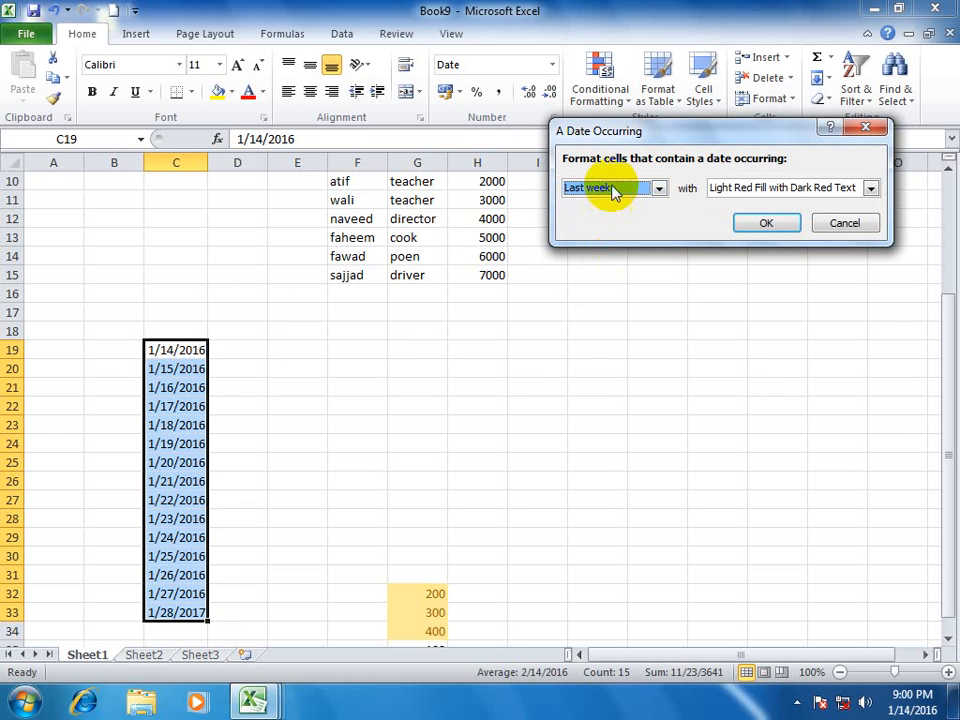
{"action": "left_click", "coordinate": [611, 189]}
{"action": "left_click", "coordinate": [600, 270]}
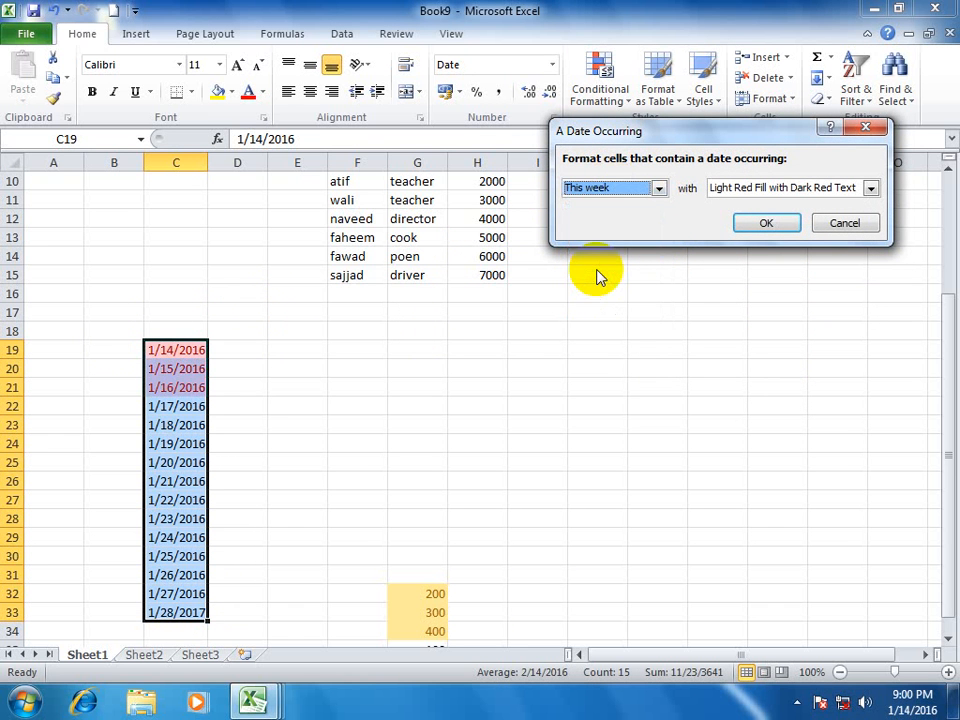
Preview the date rule with the periods Next week and Last month, and cancel it.
{"action": "left_click", "coordinate": [612, 190]}
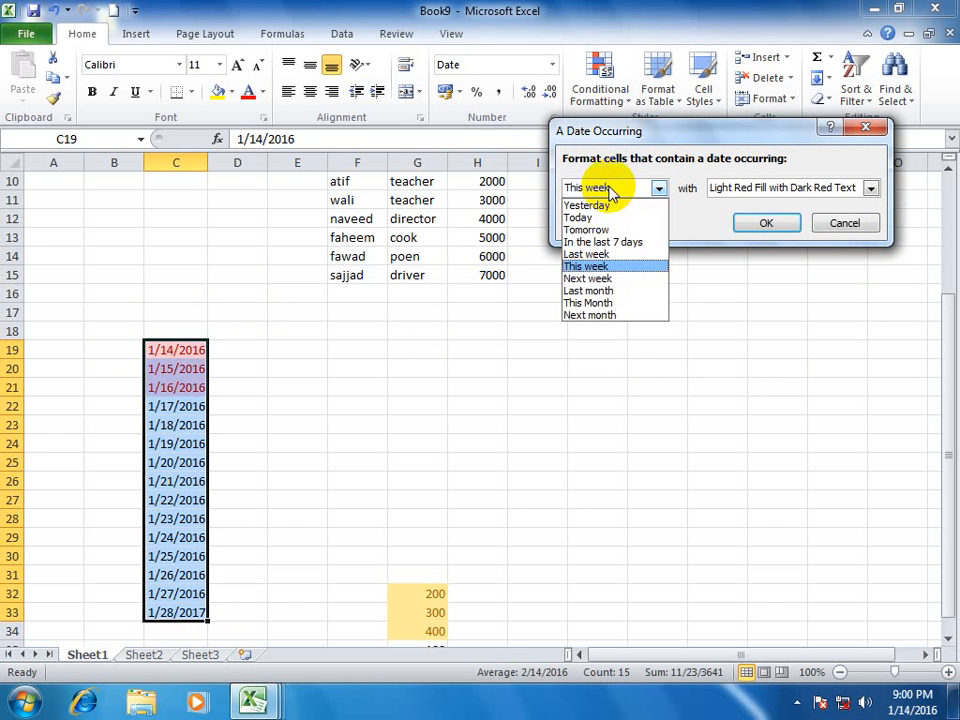
{"action": "left_click", "coordinate": [595, 279]}
{"action": "left_click", "coordinate": [618, 190]}
{"action": "left_click", "coordinate": [589, 290]}
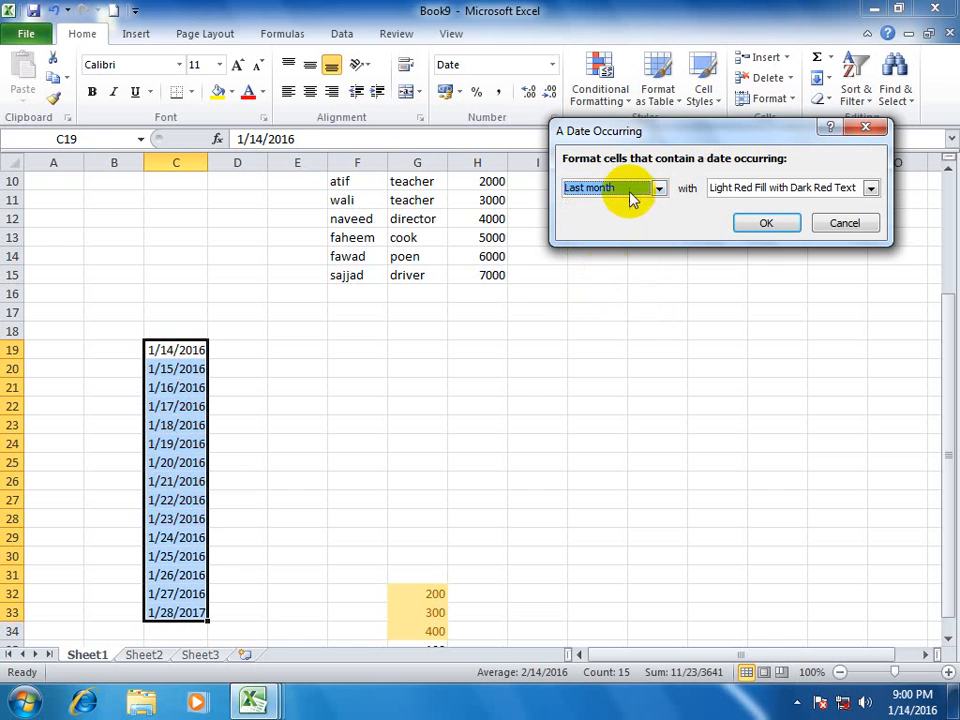
{"action": "left_click", "coordinate": [632, 196]}
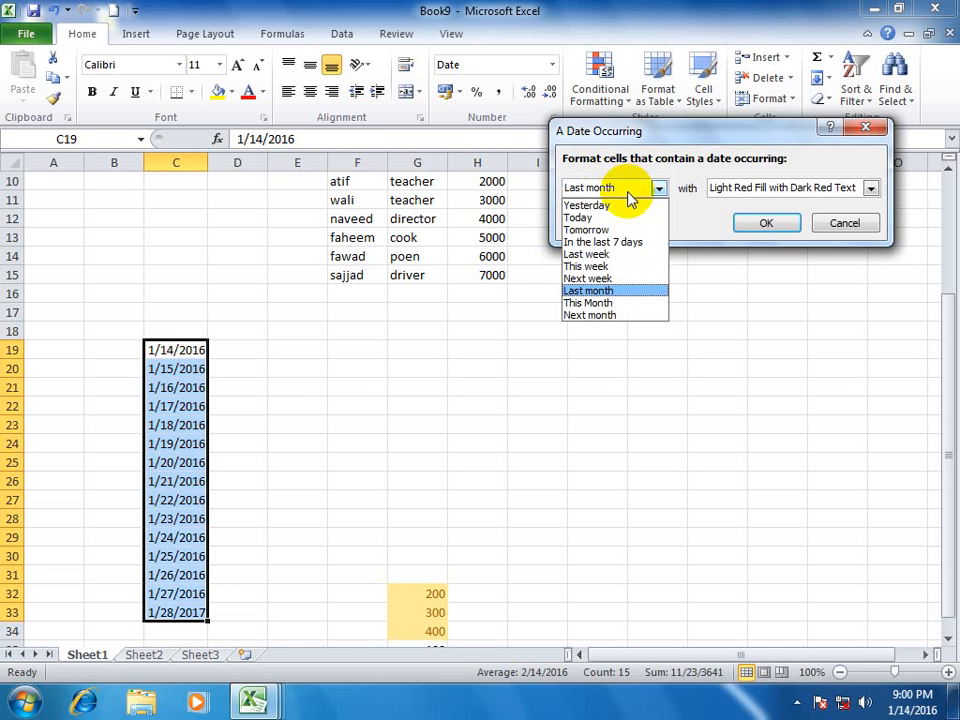
{"action": "left_click", "coordinate": [823, 246]}
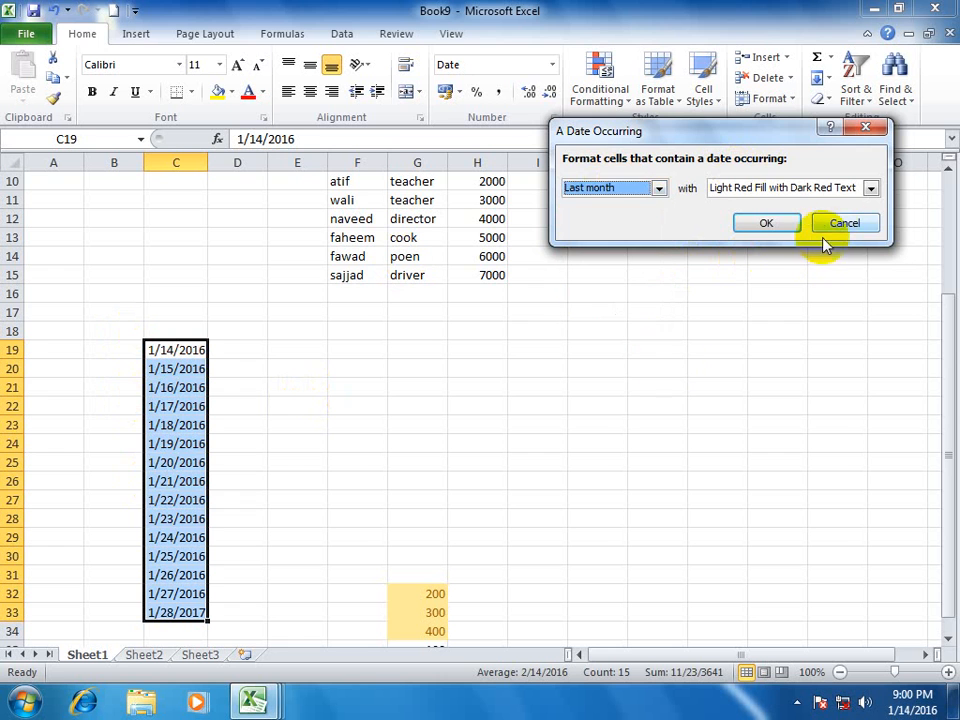
{"action": "left_click", "coordinate": [829, 223]}
Replace the name in F12 with the same name as in F10, creating a duplicate in the name column.
{"action": "scroll", "coordinate": [513, 333], "scroll_direction": "up", "scroll_amount": 1}
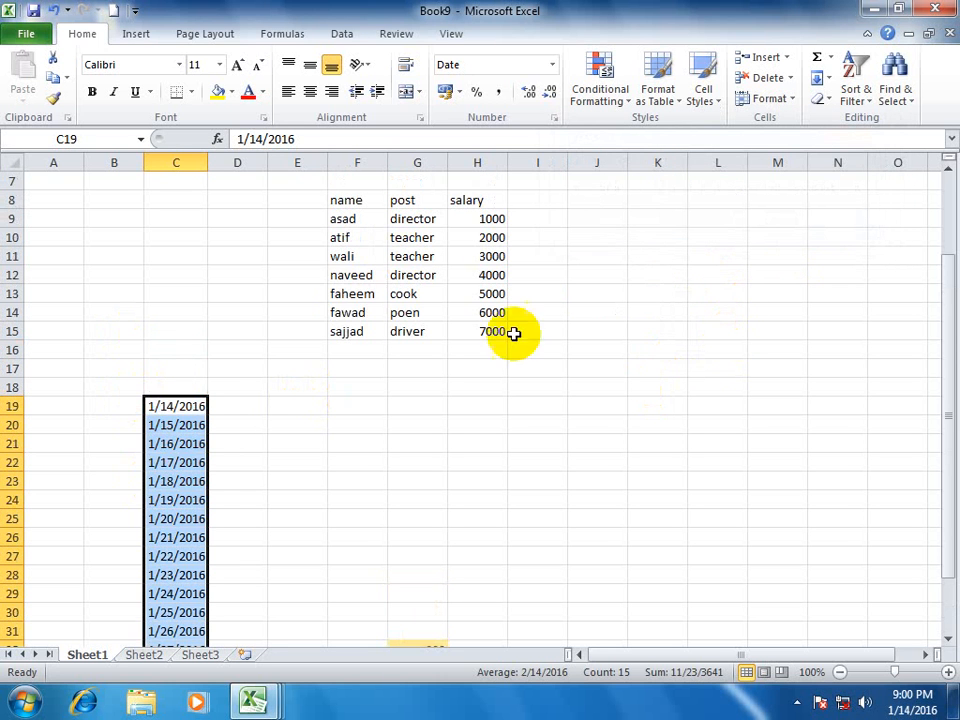
{"action": "left_click", "coordinate": [353, 272]}
{"action": "type", "text": "atif"}
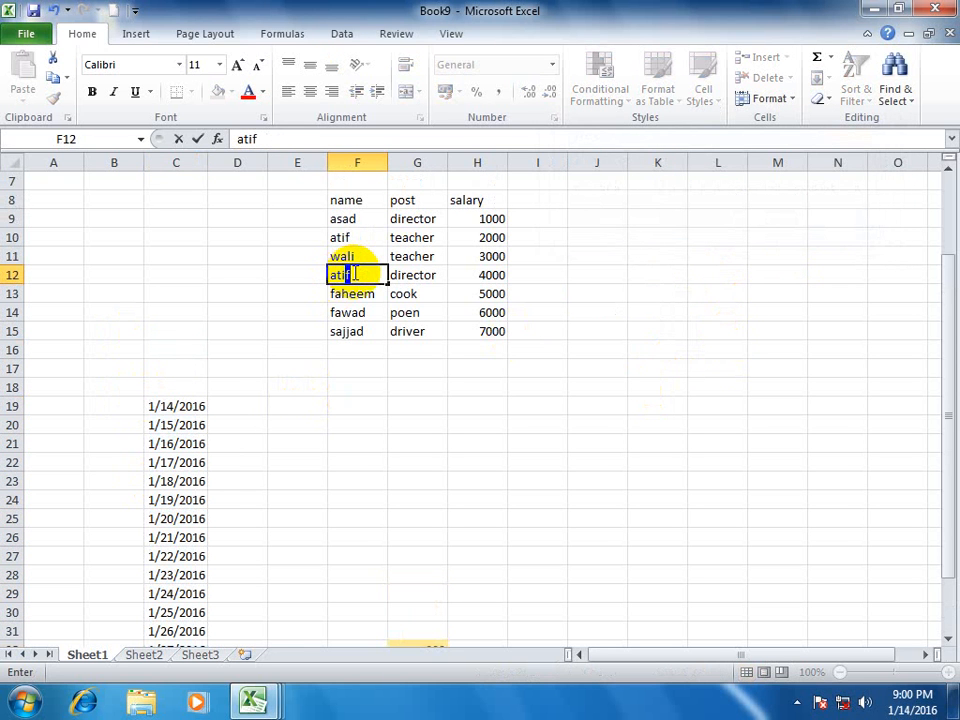
{"action": "key", "text": "Return"}
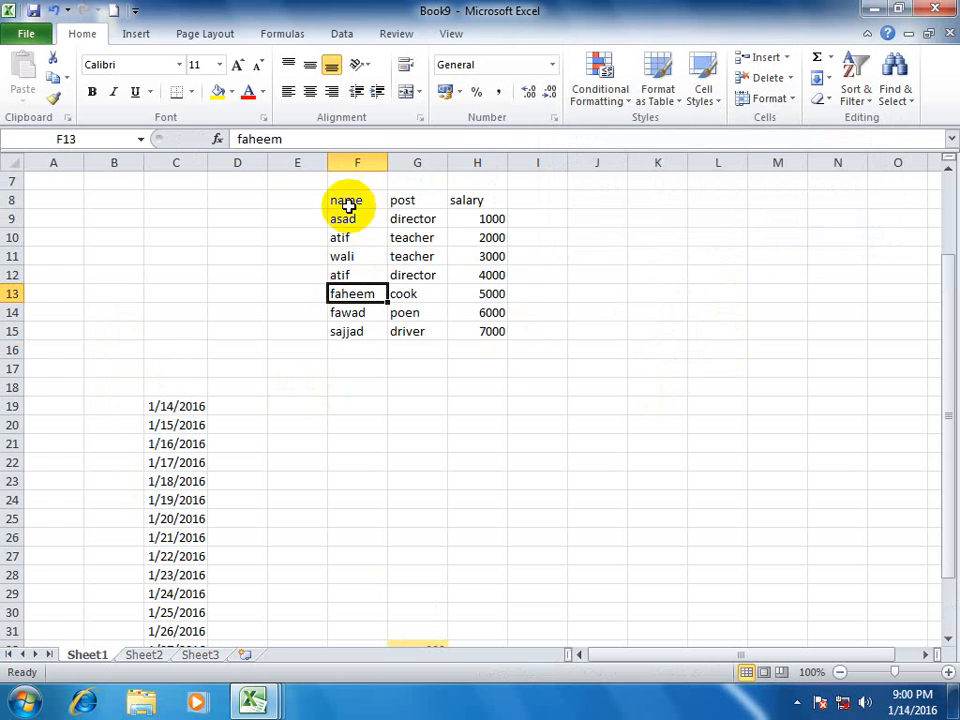
Start a Duplicate Values highlighting rule on the names in F9:F15.
{"action": "left_click_drag", "start_coordinate": [347, 203], "coordinate": [359, 329]}
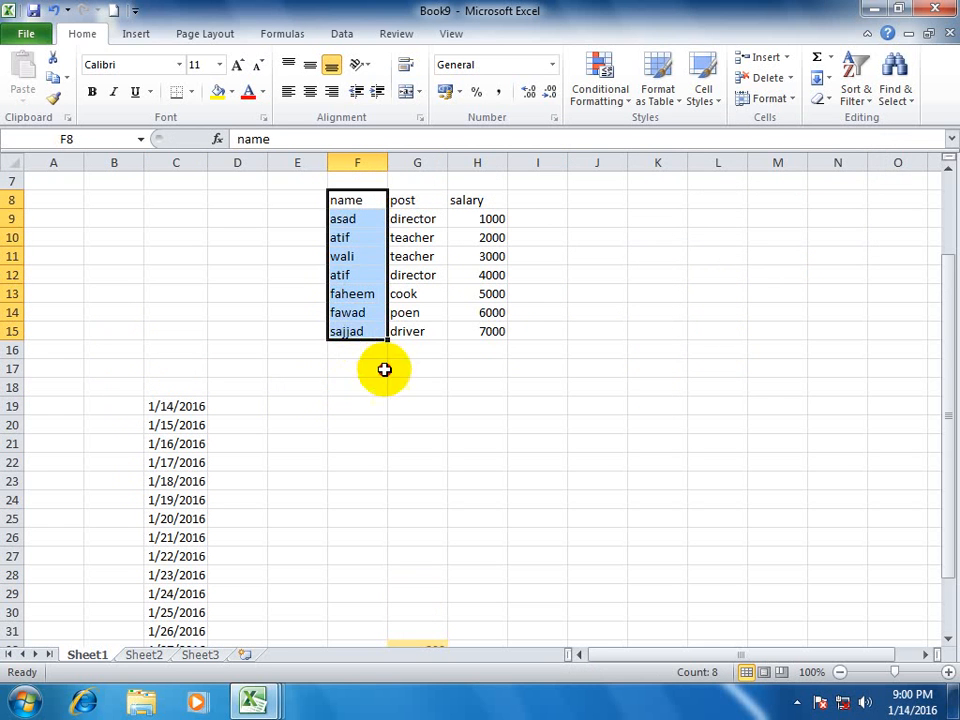
{"action": "left_click", "coordinate": [384, 369]}
{"action": "left_click_drag", "start_coordinate": [369, 219], "coordinate": [360, 331]}
{"action": "left_click", "coordinate": [608, 100]}
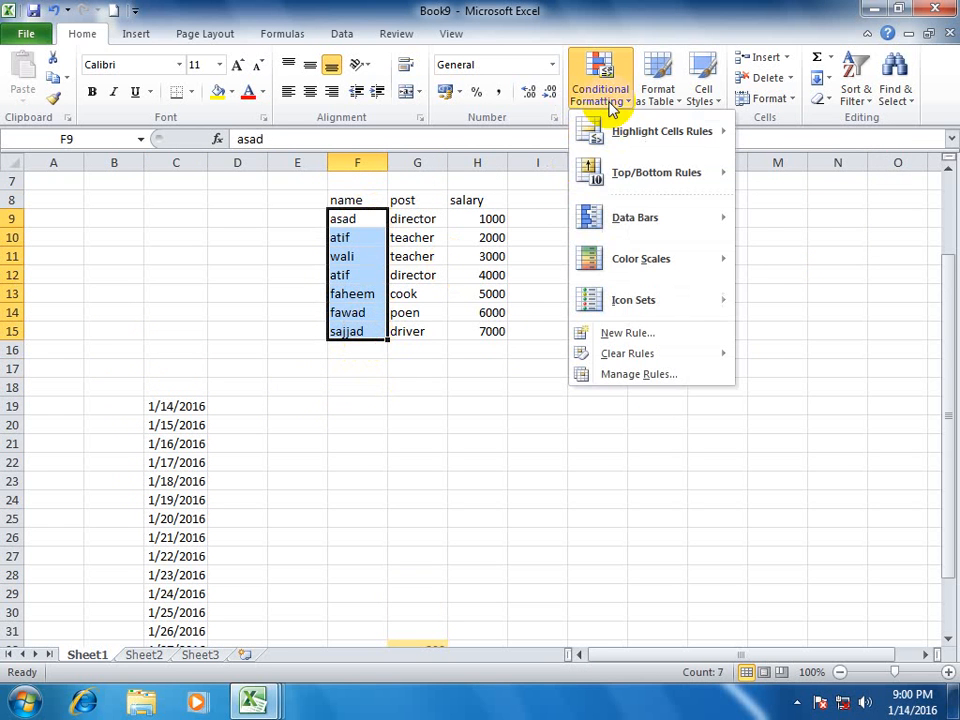
{"action": "mouse_move", "coordinate": [625, 130]}
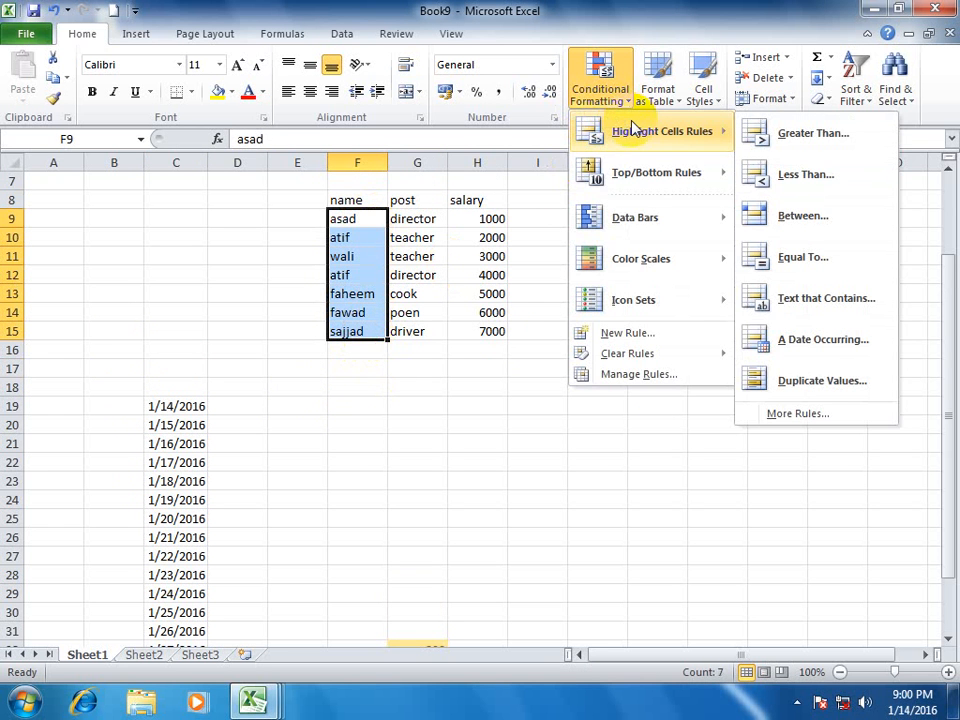
{"action": "left_click", "coordinate": [812, 385]}
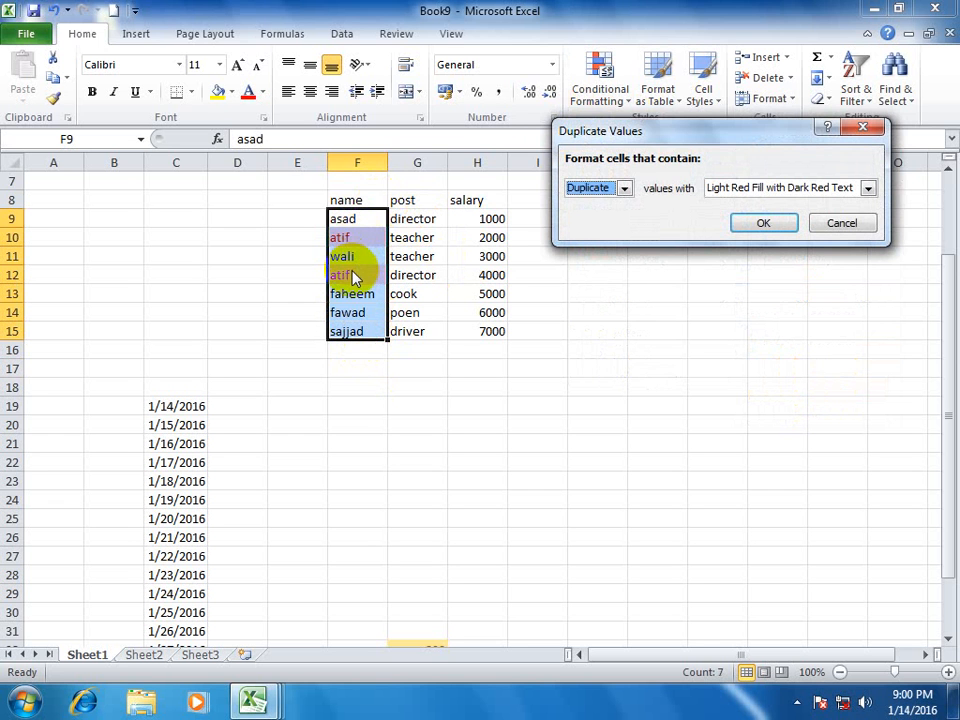
Preview the duplicate rule on the names in F9:F15 with Unique values instead of Duplicate, and dismiss it.
{"action": "left_click_drag", "start_coordinate": [600, 133], "coordinate": [527, 133]}
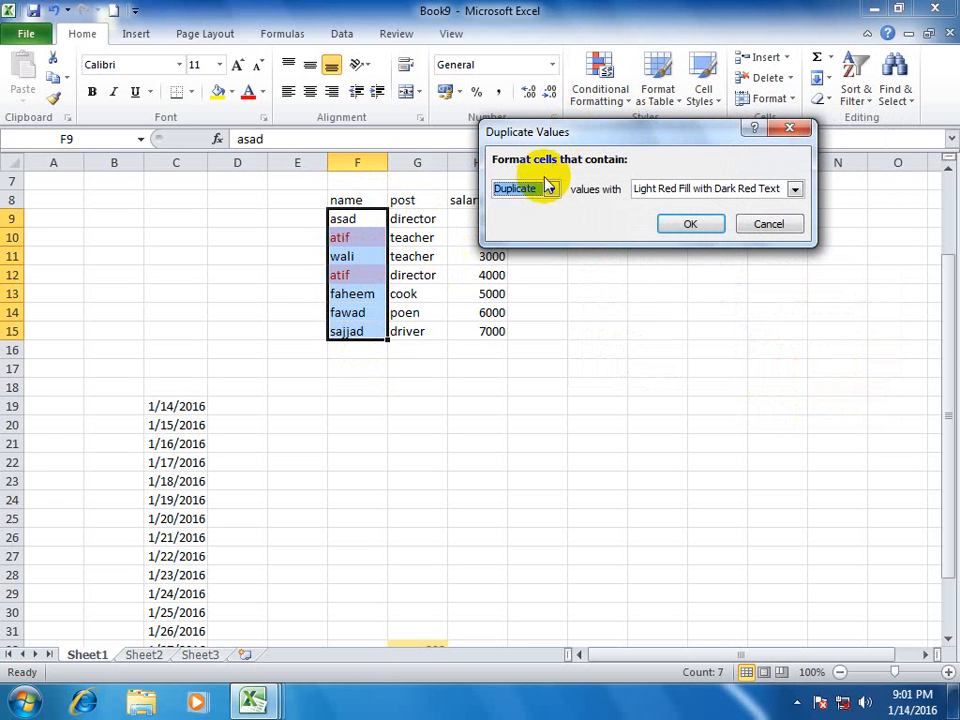
{"action": "left_click", "coordinate": [550, 189]}
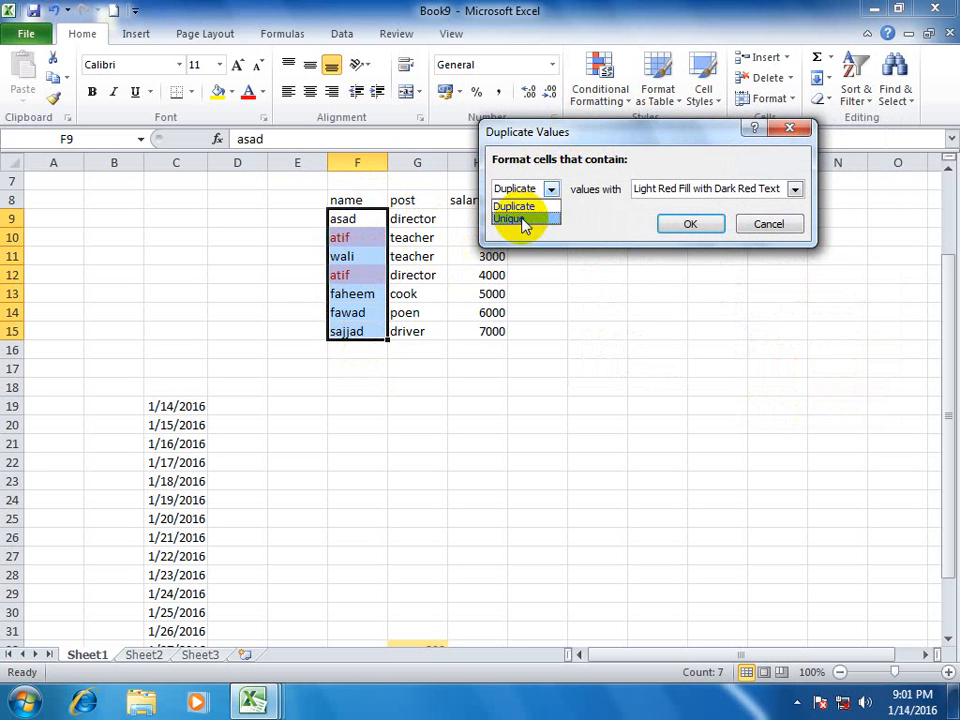
{"action": "left_click", "coordinate": [522, 219]}
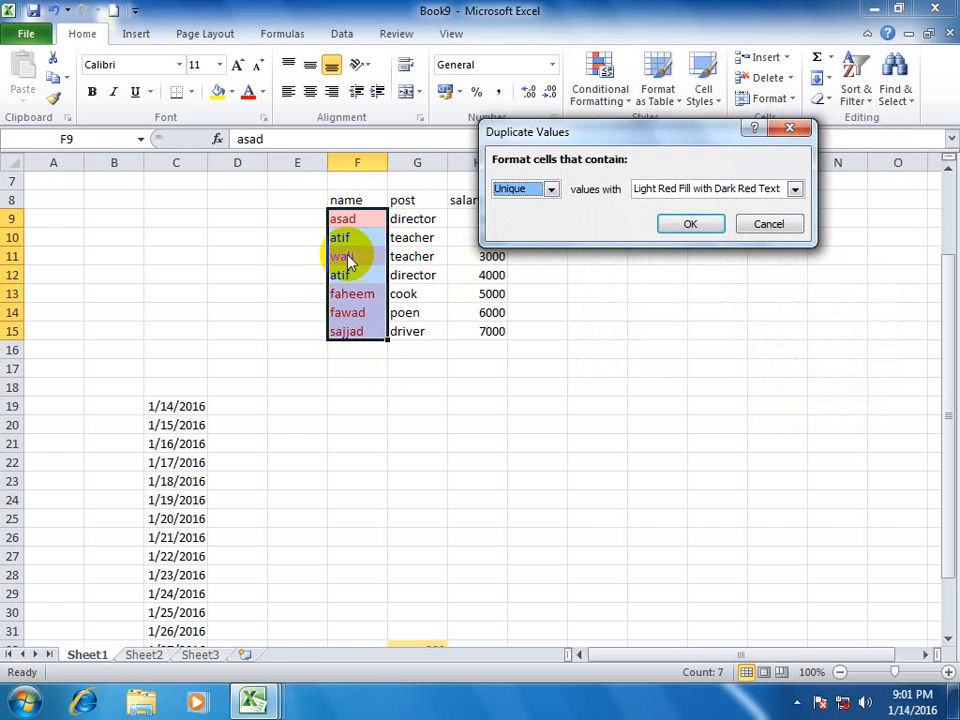
{"action": "left_click_drag", "start_coordinate": [599, 133], "coordinate": [623, 137]}
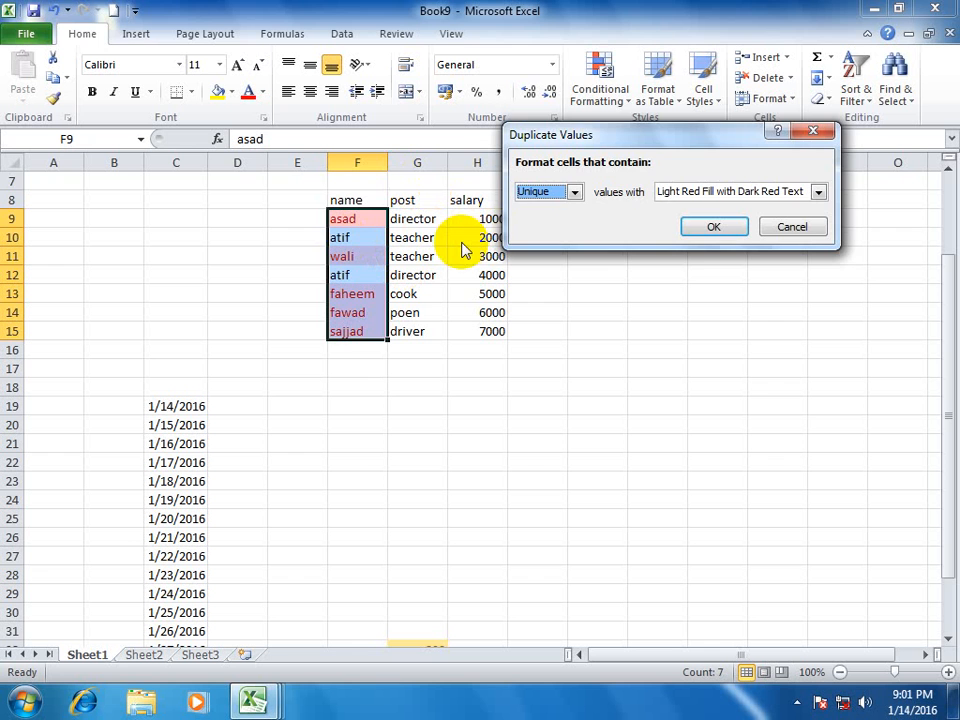
{"action": "left_click", "coordinate": [710, 228]}
Preview a Top 10 Items rule limited to the top 3 on the salaries in H9:H15, and cancel it.
{"action": "left_click", "coordinate": [612, 98]}
{"action": "mouse_move", "coordinate": [662, 135]}
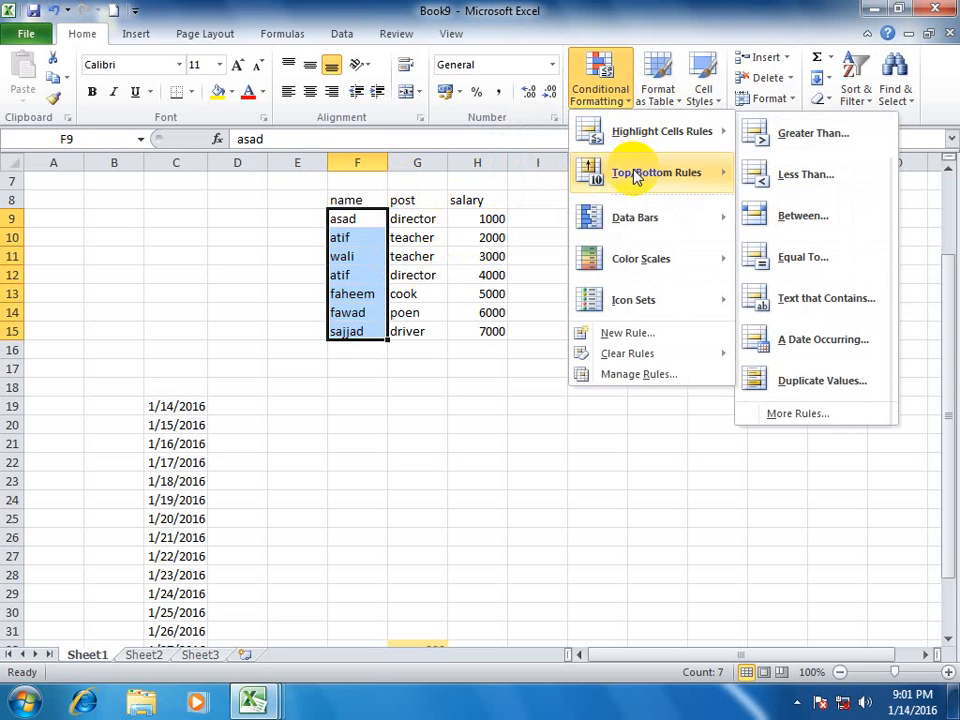
{"action": "mouse_move", "coordinate": [635, 177]}
{"action": "left_click", "coordinate": [489, 238]}
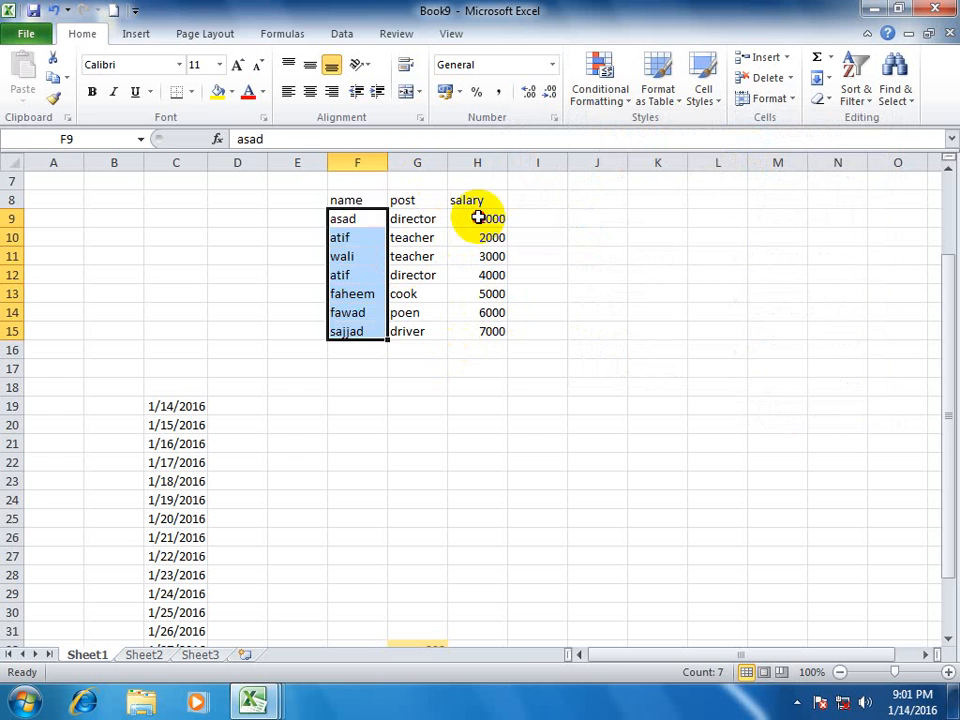
{"action": "left_click_drag", "start_coordinate": [477, 215], "coordinate": [477, 335]}
{"action": "left_click", "coordinate": [612, 98]}
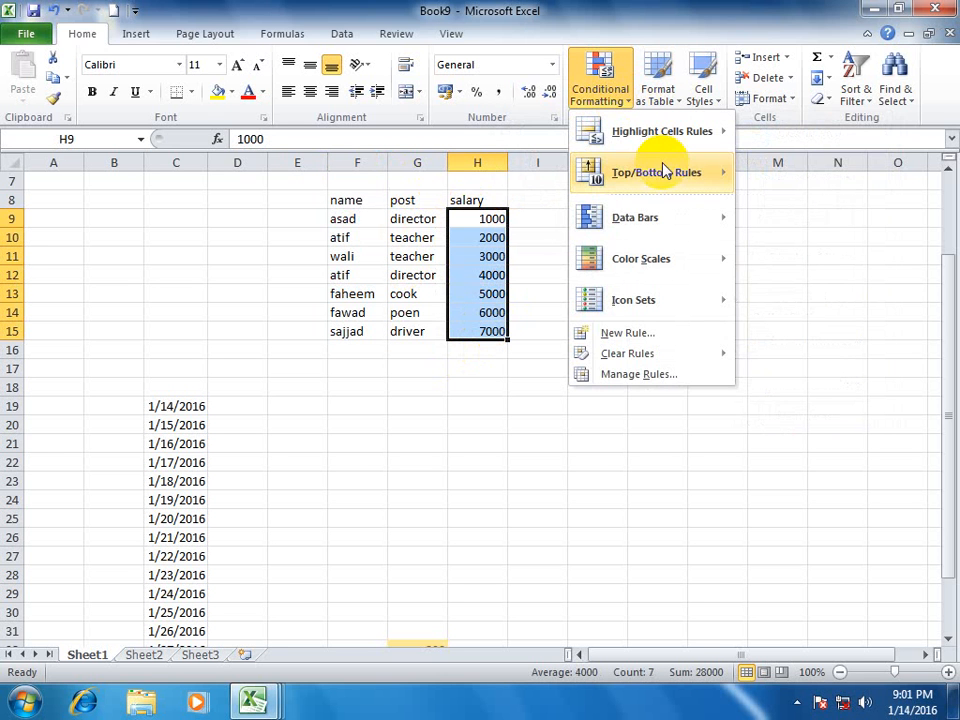
{"action": "mouse_move", "coordinate": [656, 175]}
{"action": "left_click", "coordinate": [793, 177]}
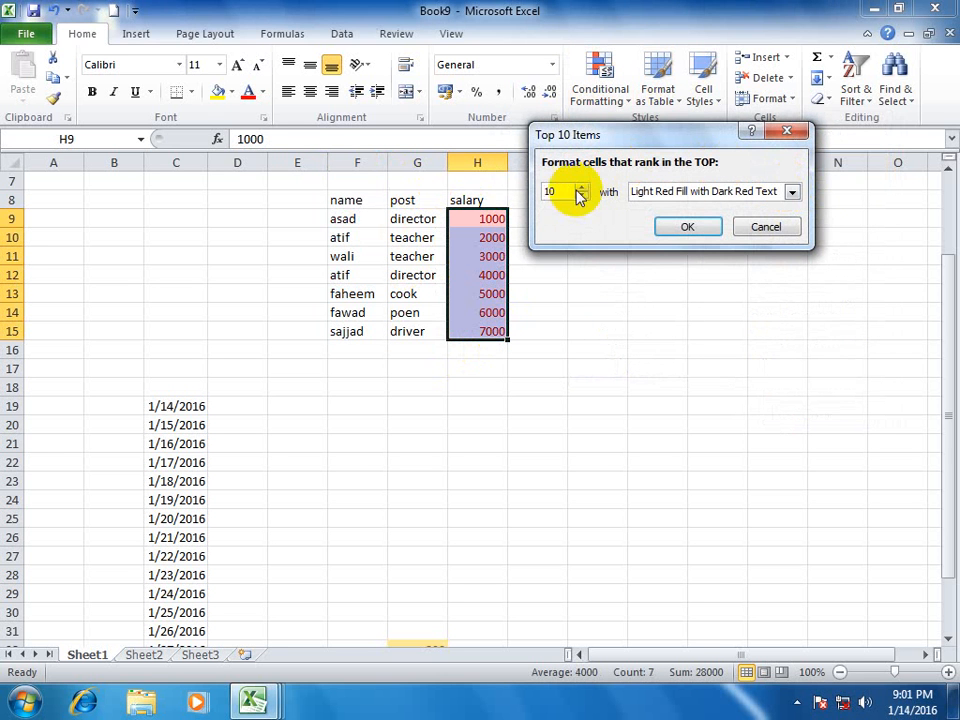
{"action": "type", "text": "3"}
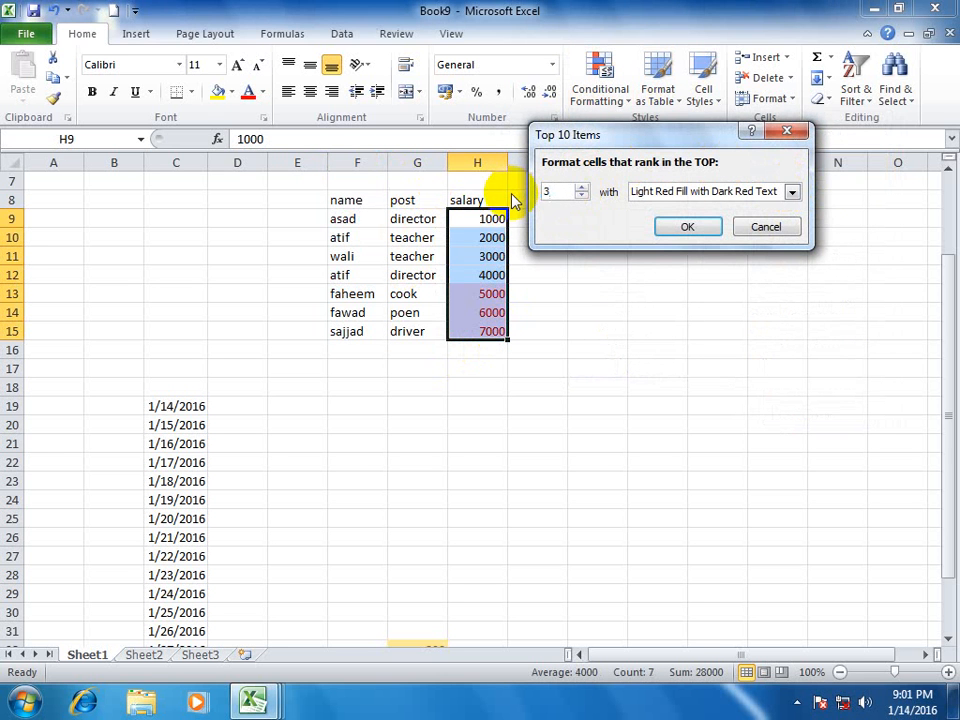
{"action": "left_click_drag", "start_coordinate": [636, 135], "coordinate": [722, 174]}
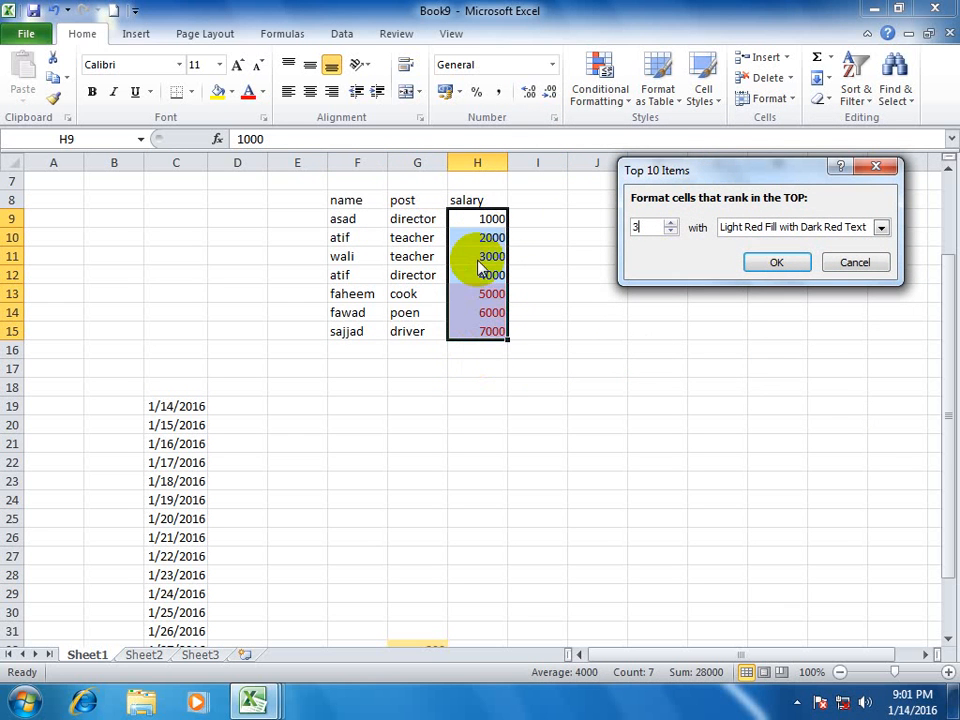
{"action": "left_click", "coordinate": [826, 262]}
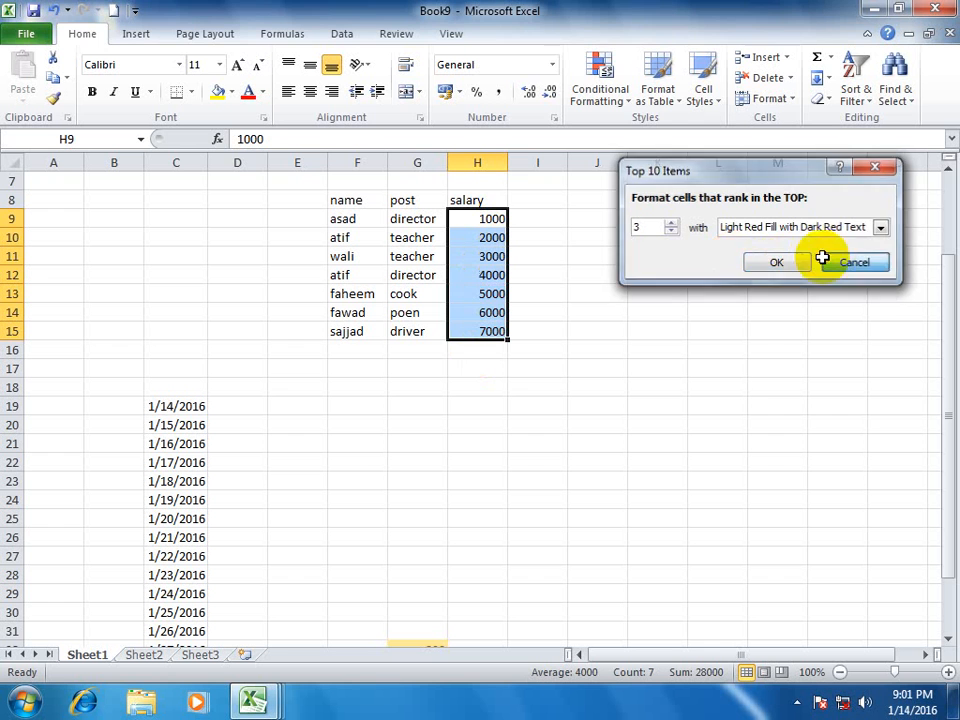
Preview a Top 10 % rule at 10% on the salaries in H9:H15, and cancel it.
{"action": "left_click", "coordinate": [618, 100]}
{"action": "mouse_move", "coordinate": [640, 172]}
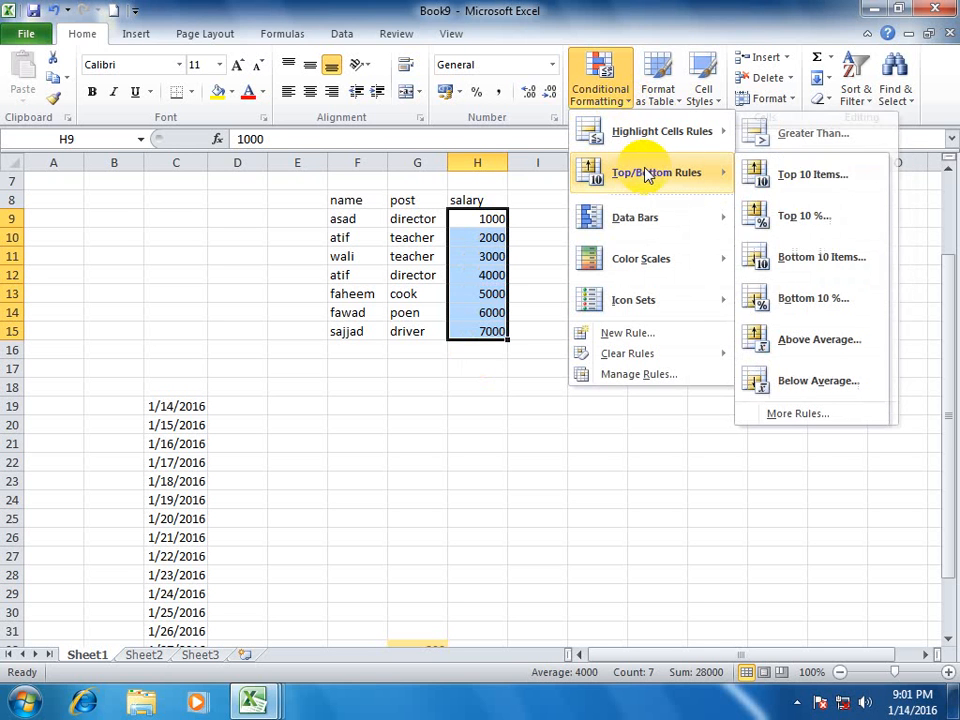
{"action": "left_click", "coordinate": [800, 218]}
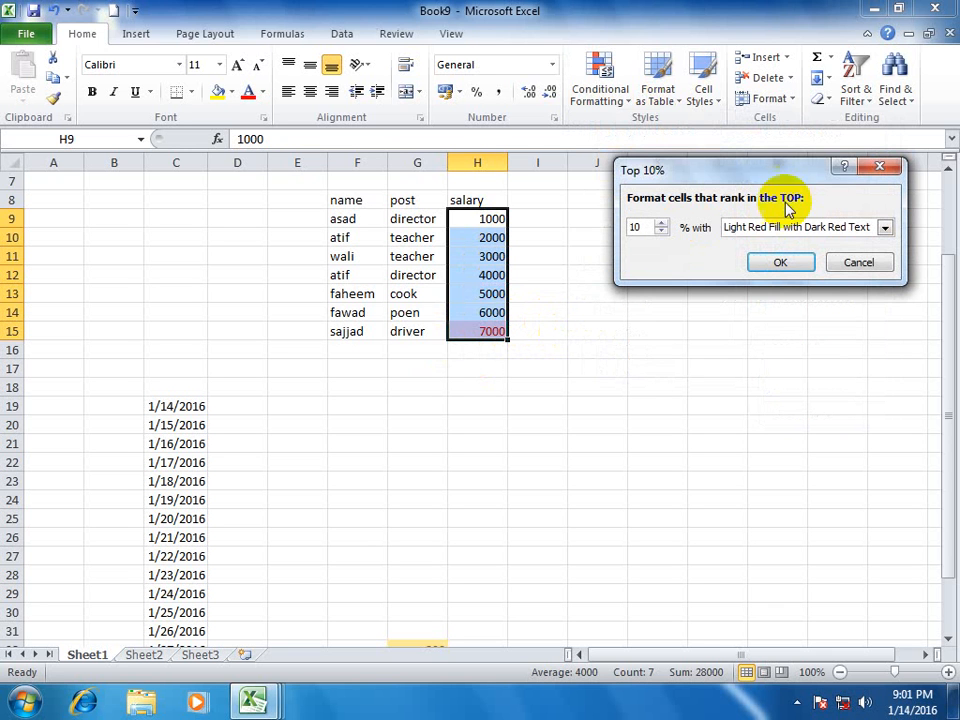
{"action": "left_click", "coordinate": [856, 262]}
Preview a Bottom 10 Items rule limited to the bottom 3 on the salaries, and cancel it.
{"action": "left_click", "coordinate": [602, 104]}
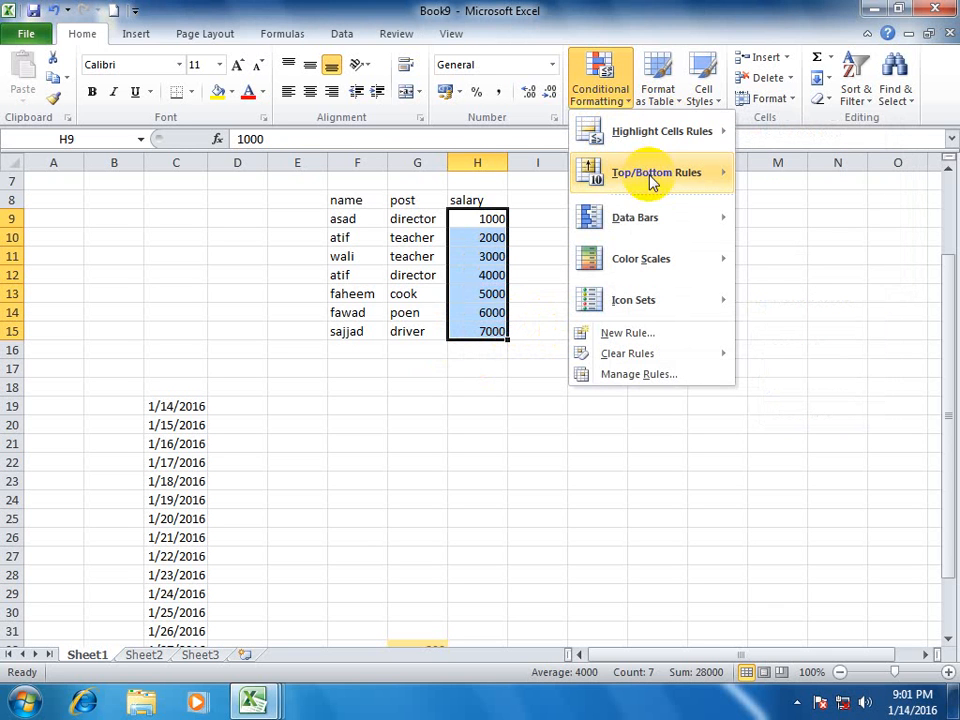
{"action": "mouse_move", "coordinate": [647, 180]}
{"action": "left_click", "coordinate": [806, 259]}
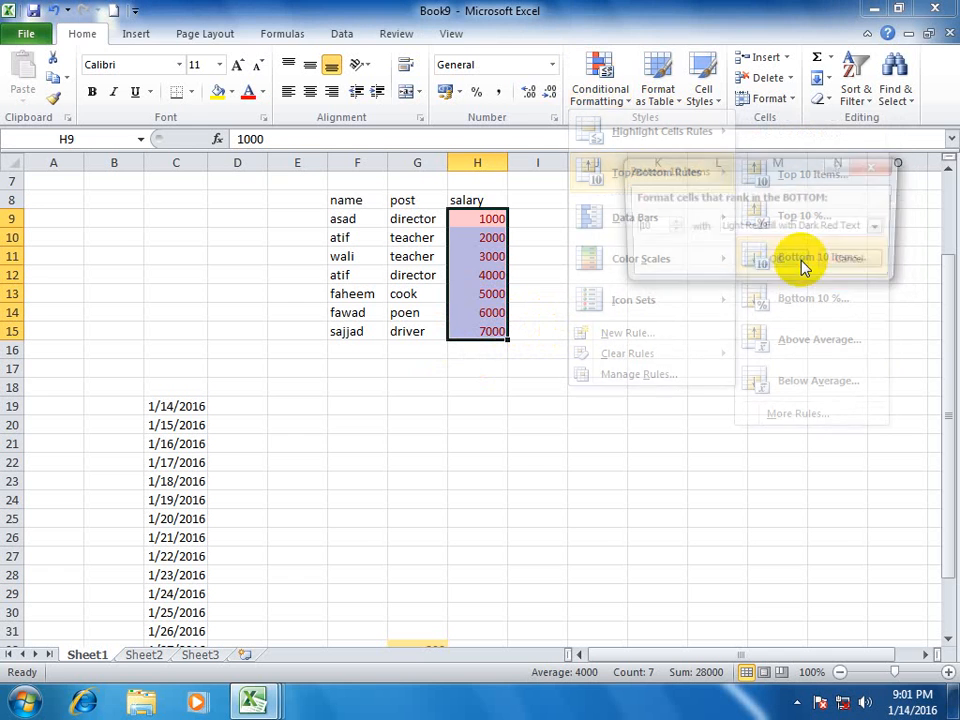
{"action": "double_click", "coordinate": [640, 226]}
{"action": "type", "text": "3"}
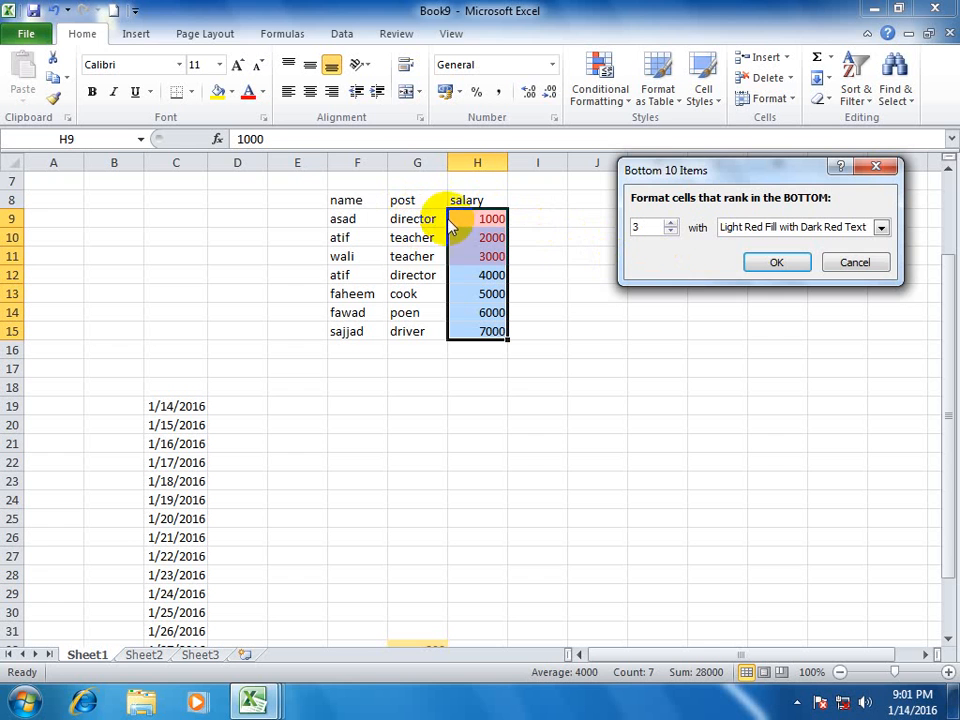
{"action": "left_click", "coordinate": [855, 262]}
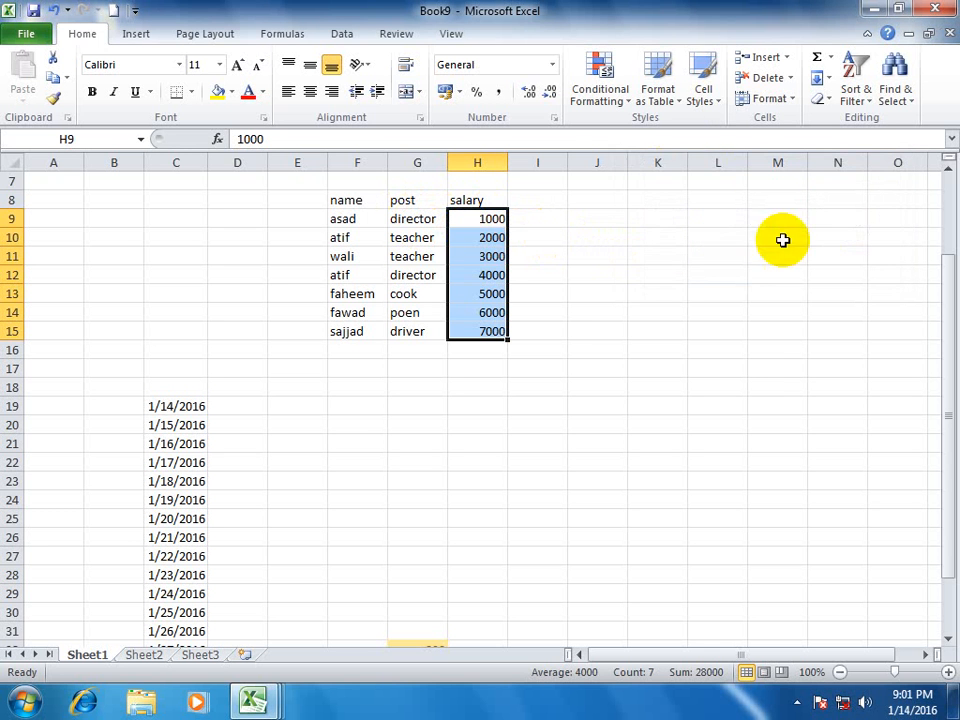
Preview a Bottom 10 % rule at 10% on the salaries, and cancel it.
{"action": "left_click", "coordinate": [601, 98]}
{"action": "mouse_move", "coordinate": [655, 175]}
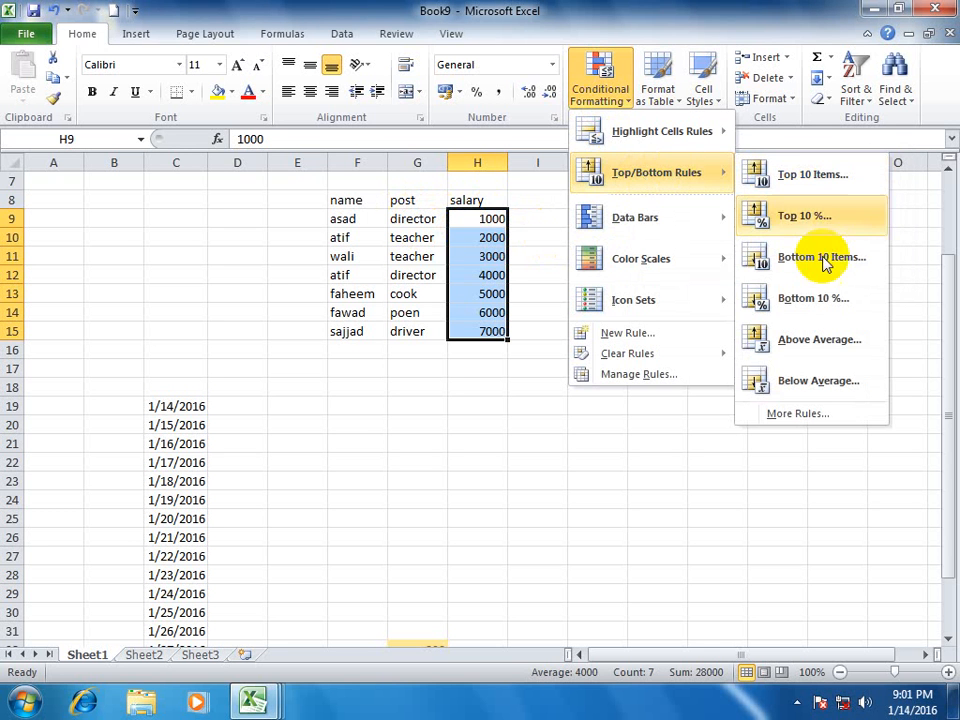
{"action": "left_click", "coordinate": [797, 300]}
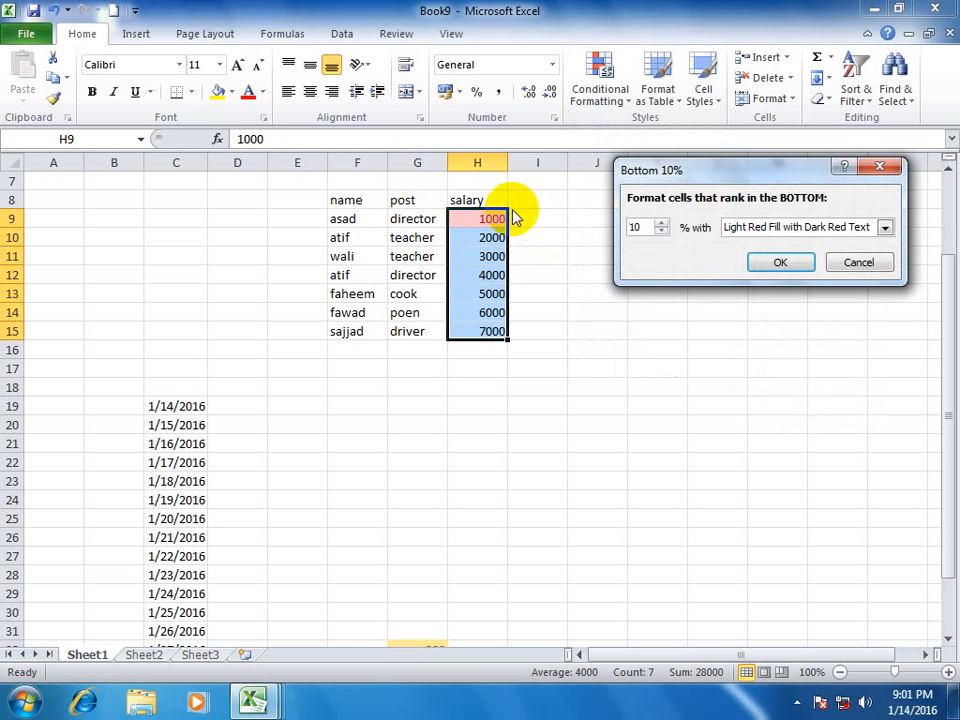
{"action": "left_click", "coordinate": [830, 263]}
Preview an Above Average rule with Light Red Fill with Dark Red Text on the salaries, and cancel it.
{"action": "left_click", "coordinate": [592, 100]}
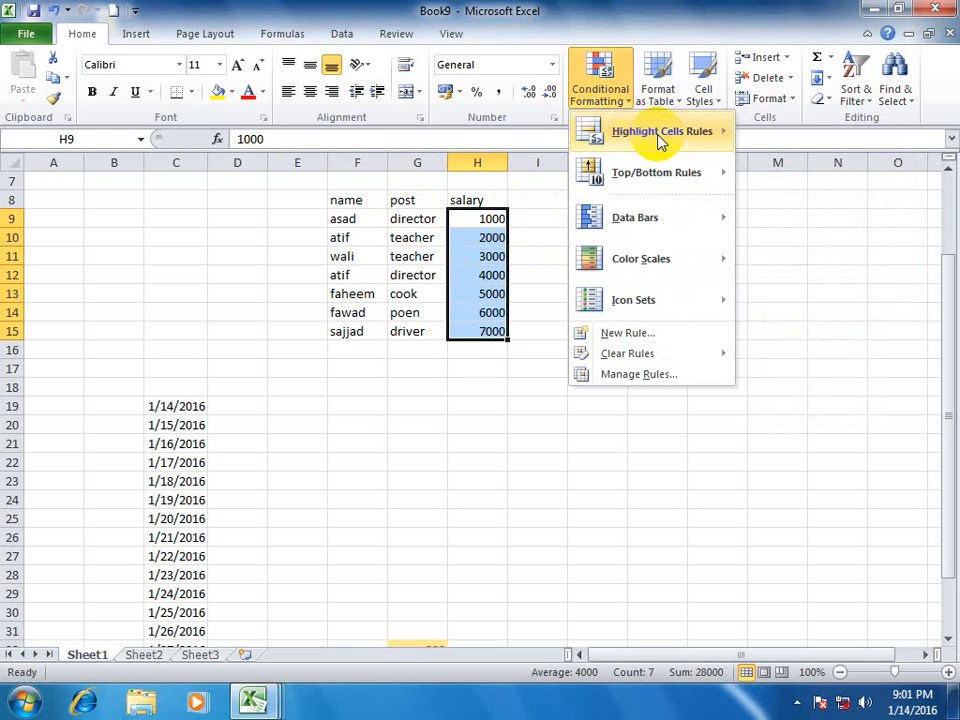
{"action": "mouse_move", "coordinate": [670, 172]}
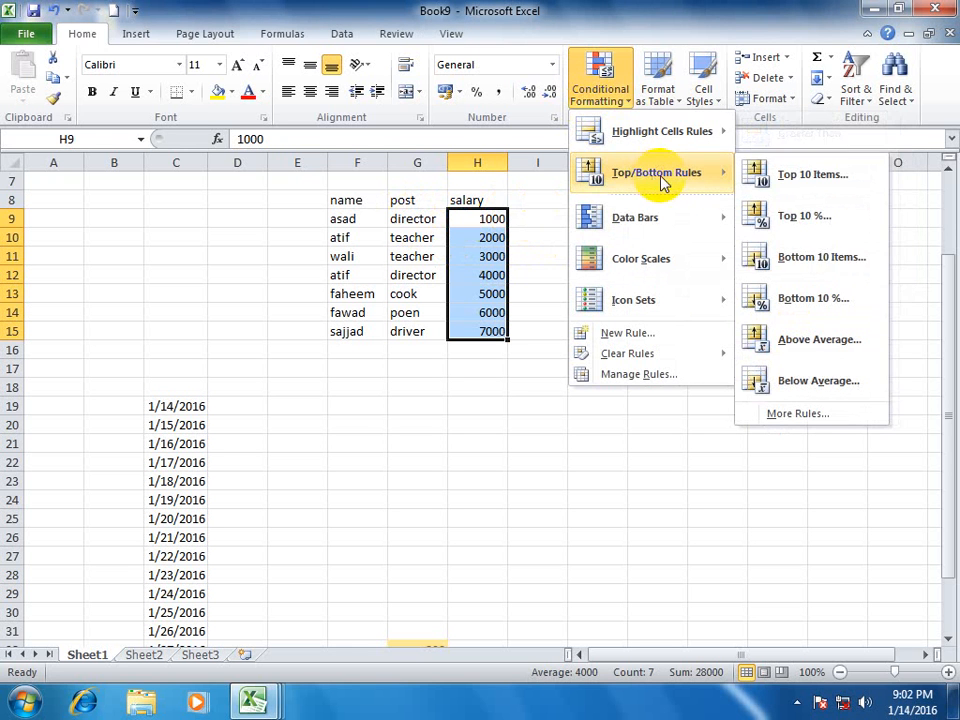
{"action": "left_click", "coordinate": [797, 342]}
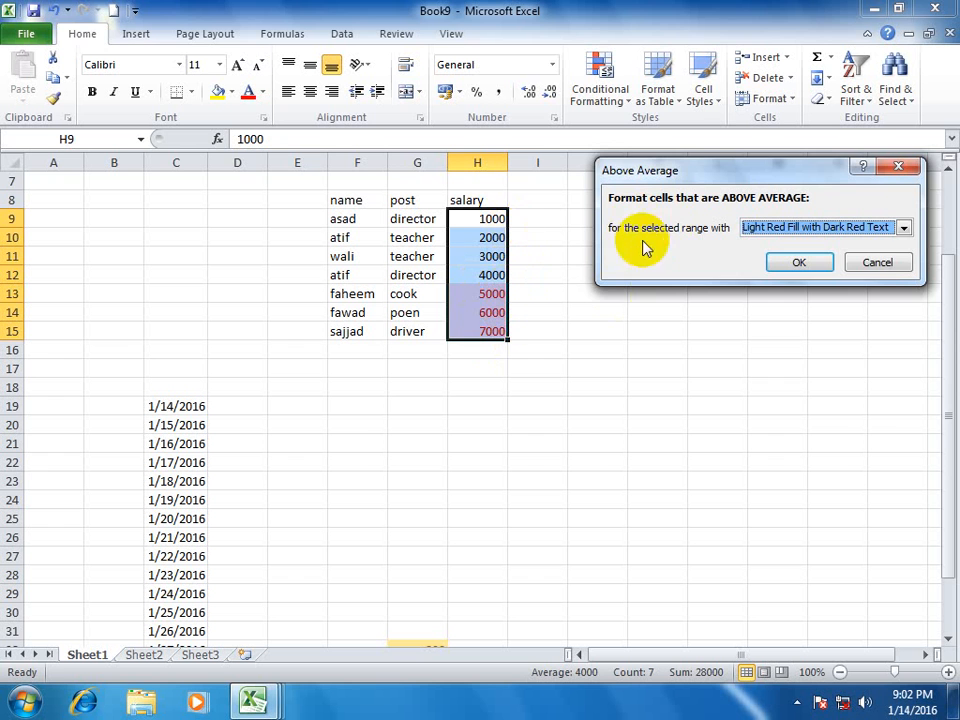
{"action": "left_click", "coordinate": [875, 265]}
Preview a Below Average rule with Light Red Fill with Dark Red Text on the salaries, and cancel it.
{"action": "left_click", "coordinate": [617, 102]}
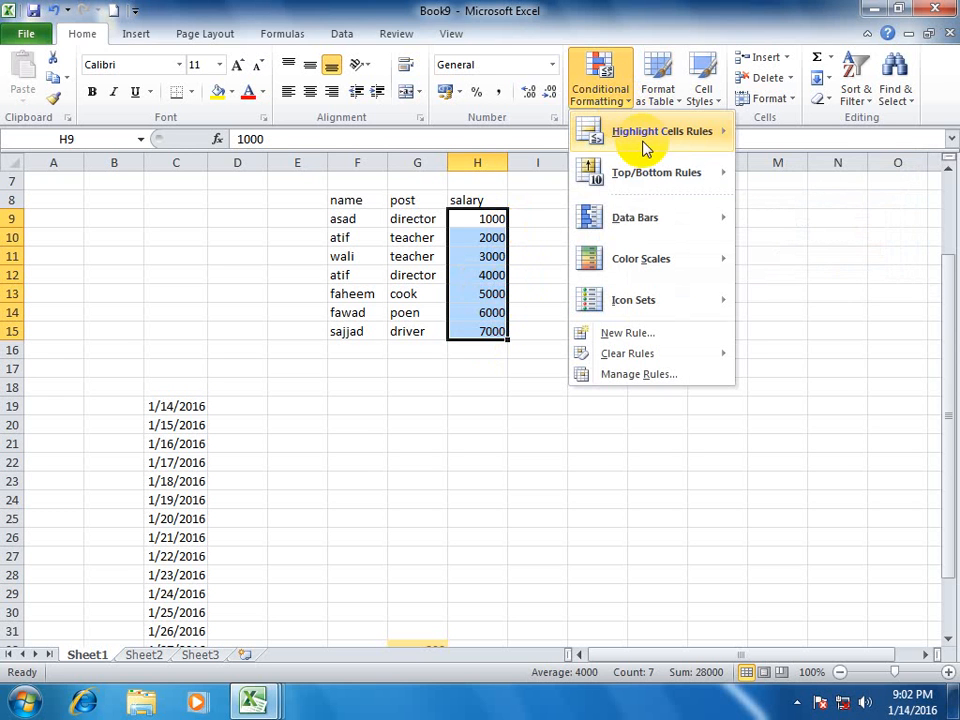
{"action": "mouse_move", "coordinate": [703, 147]}
{"action": "mouse_move", "coordinate": [654, 176]}
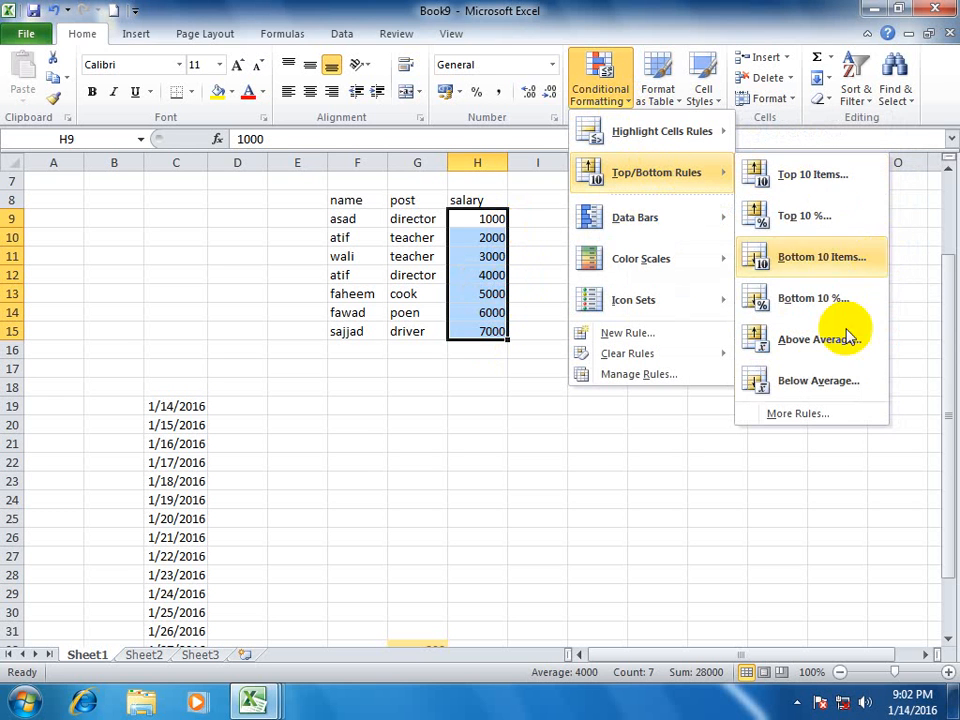
{"action": "left_click", "coordinate": [808, 378]}
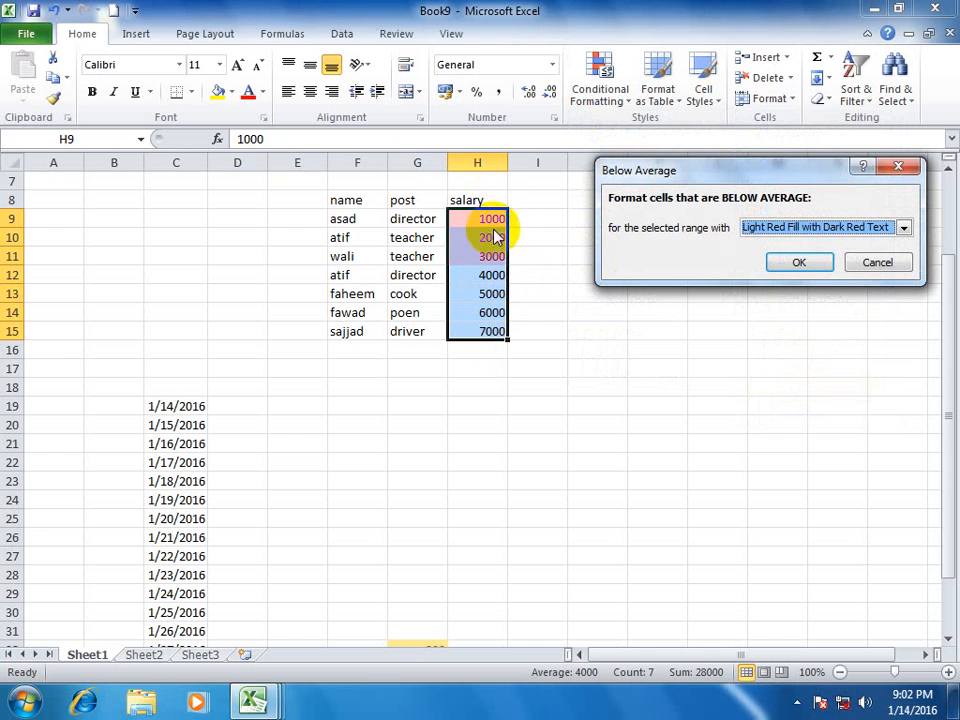
{"action": "left_click", "coordinate": [878, 263]}
Apply light blue gradient-fill data bars to the salaries in H9:H15 and compare the bars of individual cells.
{"action": "left_click", "coordinate": [600, 92]}
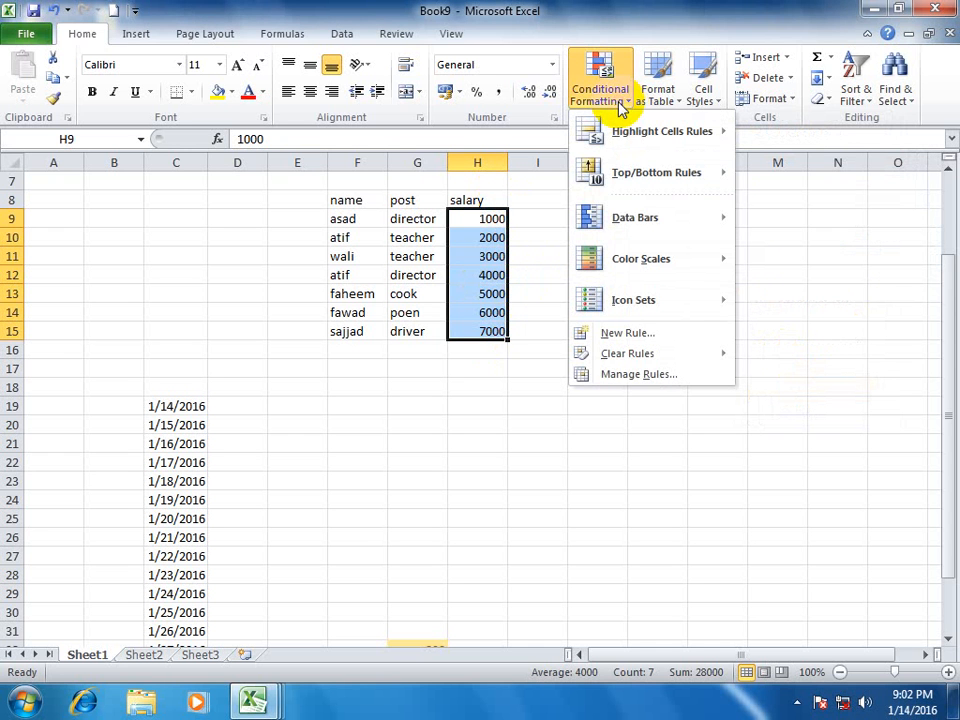
{"action": "left_click_drag", "start_coordinate": [943, 336], "coordinate": [948, 316]}
{"action": "left_click", "coordinate": [604, 88]}
{"action": "mouse_move", "coordinate": [648, 230]}
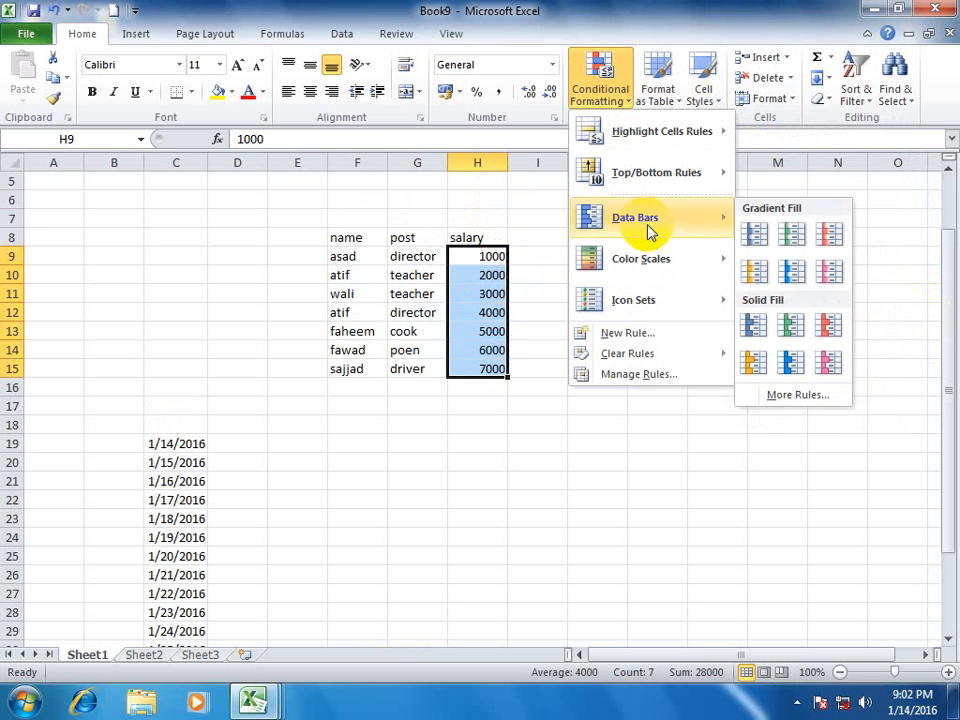
{"action": "left_click", "coordinate": [789, 268]}
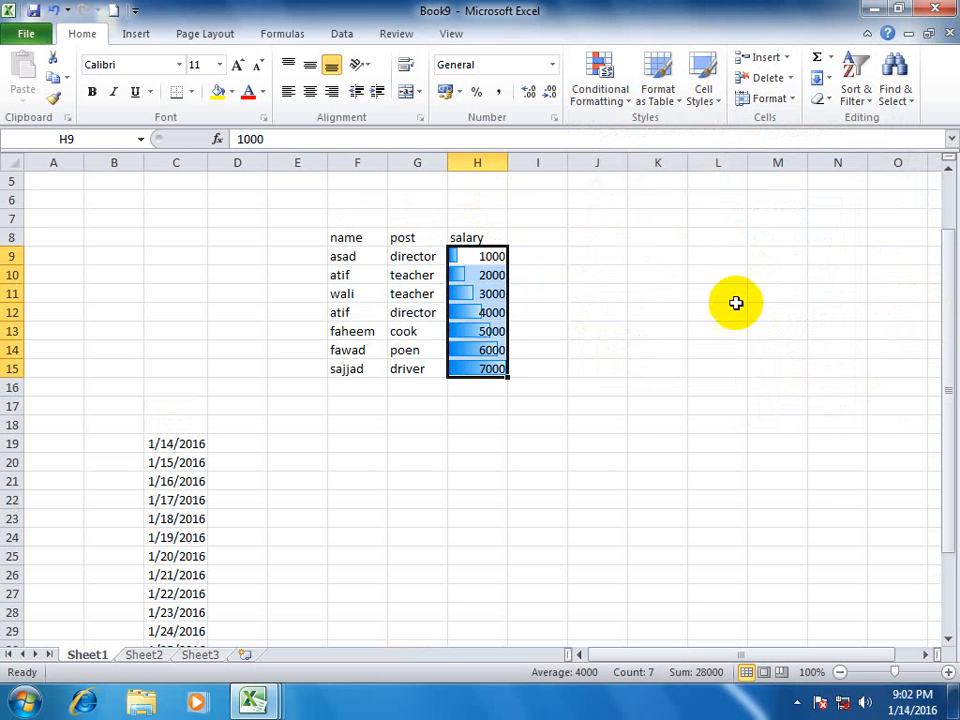
{"action": "left_click", "coordinate": [615, 349]}
{"action": "left_click_drag", "start_coordinate": [495, 369], "coordinate": [517, 368]}
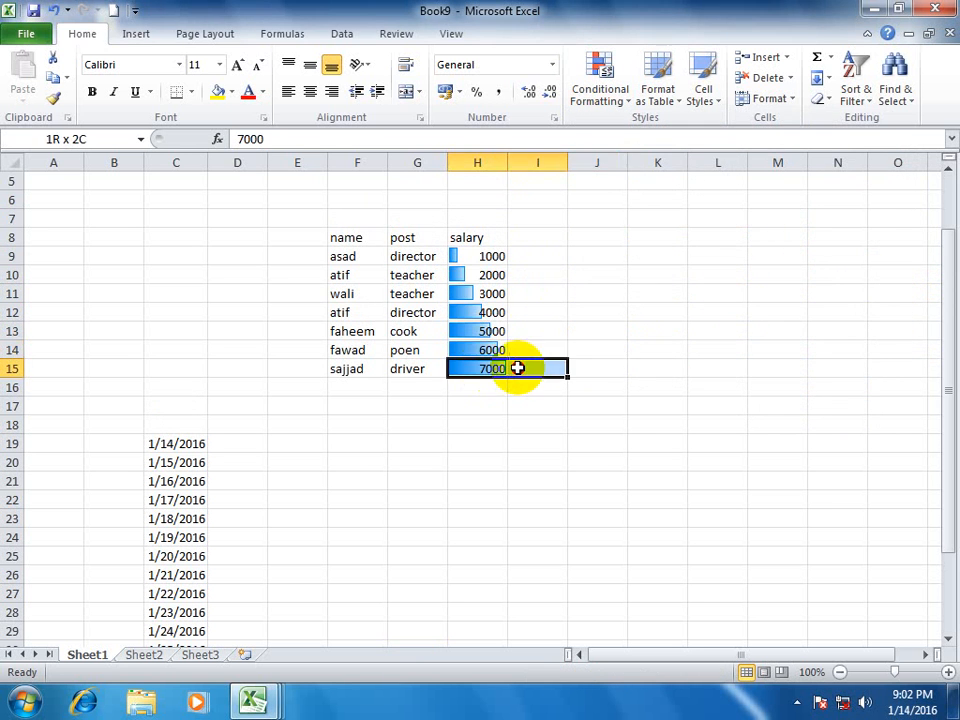
{"action": "left_click", "coordinate": [470, 330]}
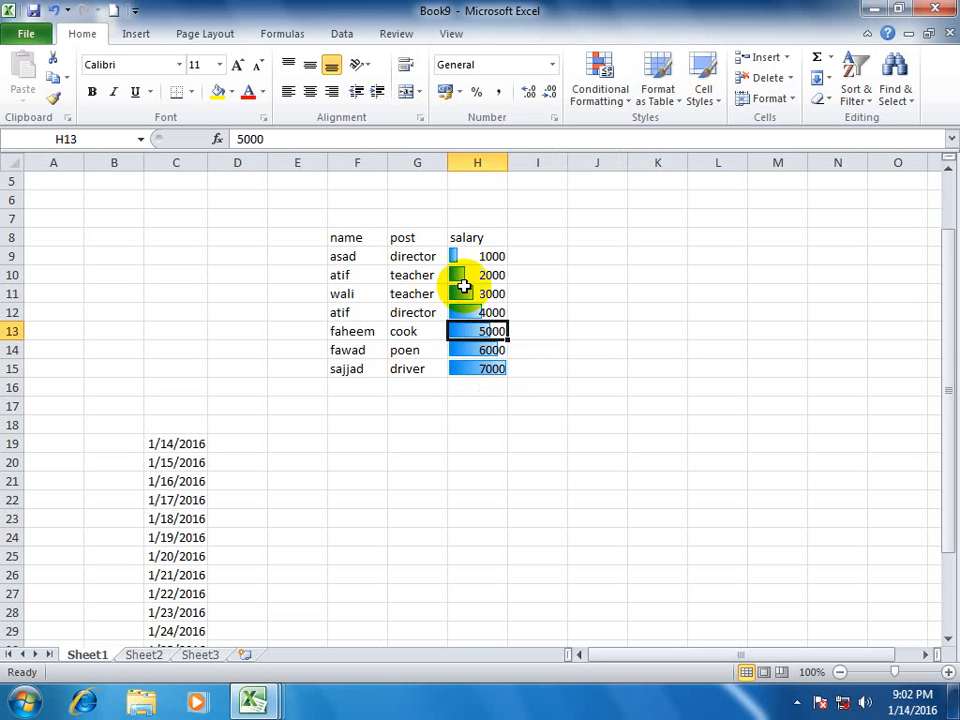
{"action": "left_click", "coordinate": [484, 256]}
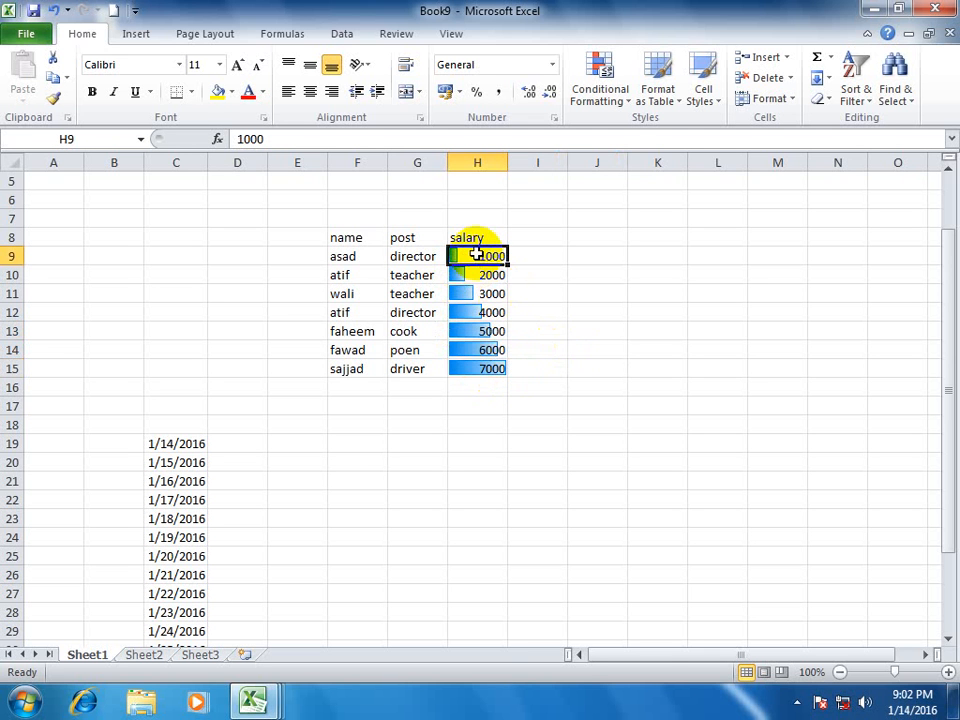
Try a red-white-blue color scale on the salaries in H9:H15, and undo it together with the data bars.
{"action": "left_click_drag", "start_coordinate": [474, 254], "coordinate": [476, 371]}
{"action": "left_click", "coordinate": [616, 104]}
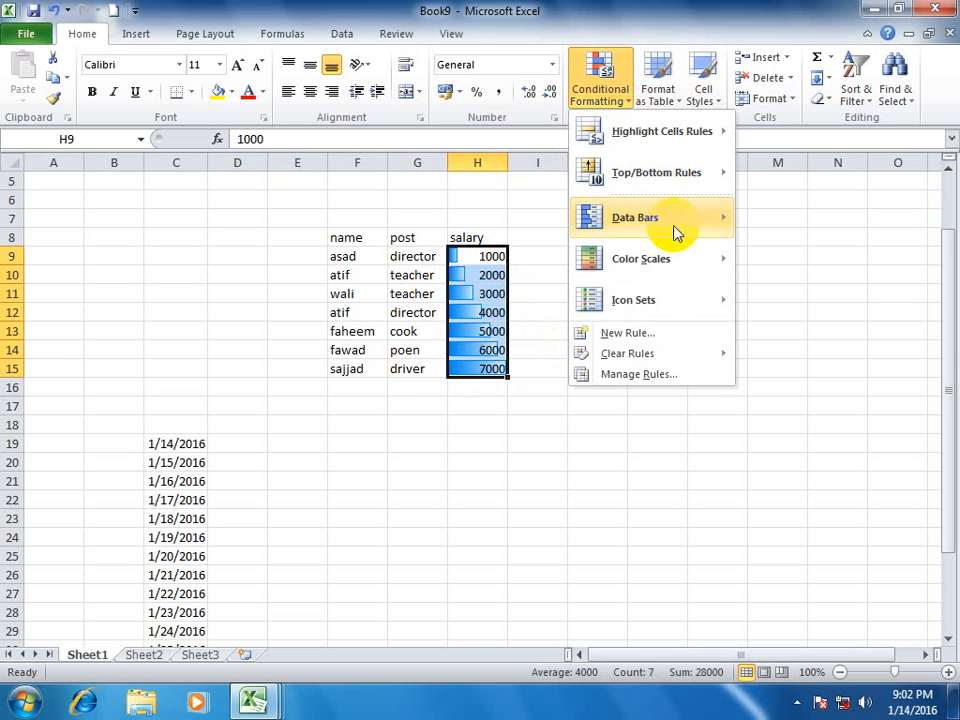
{"action": "mouse_move", "coordinate": [664, 260]}
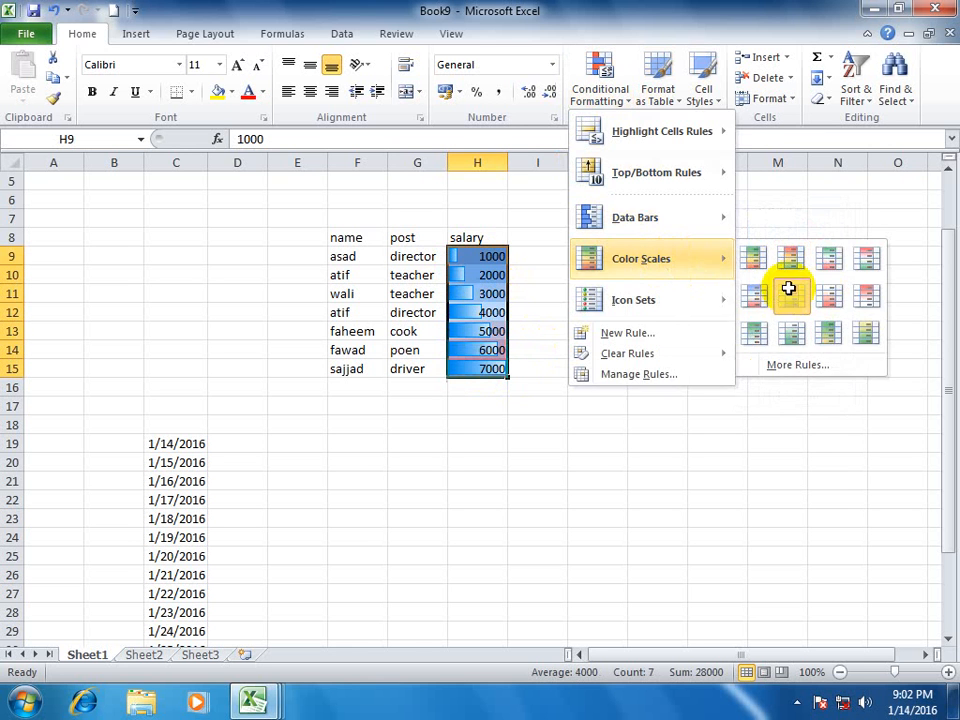
{"action": "left_click", "coordinate": [789, 290]}
{"action": "key", "text": "ctrl+z"}
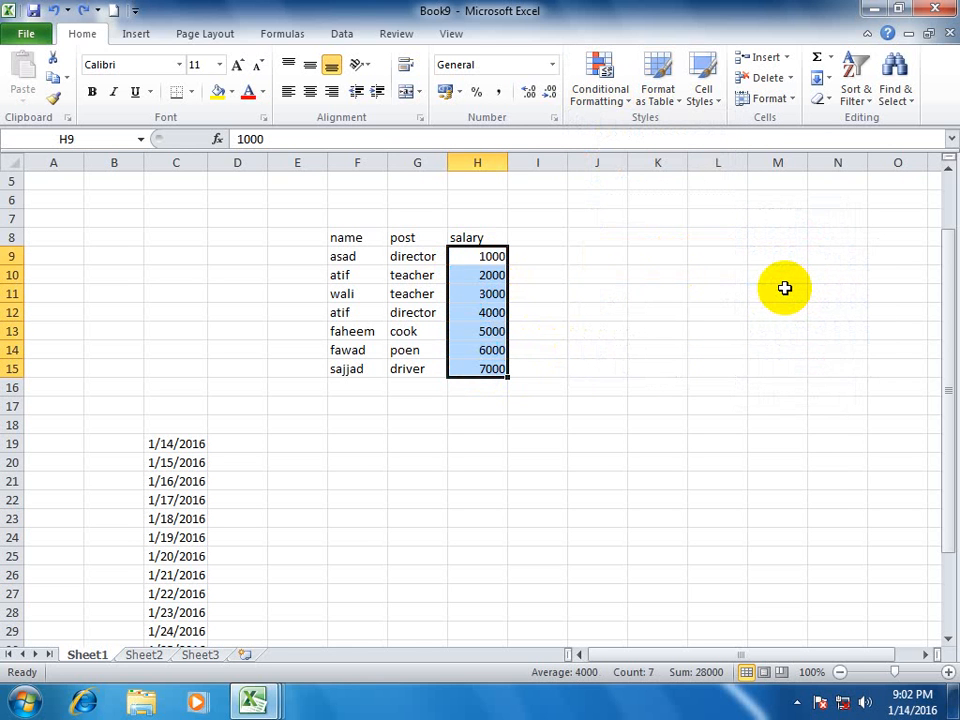
Try a green-white color scale on the salaries in H9:H15, and undo it.
{"action": "left_click", "coordinate": [600, 92]}
{"action": "mouse_move", "coordinate": [680, 270]}
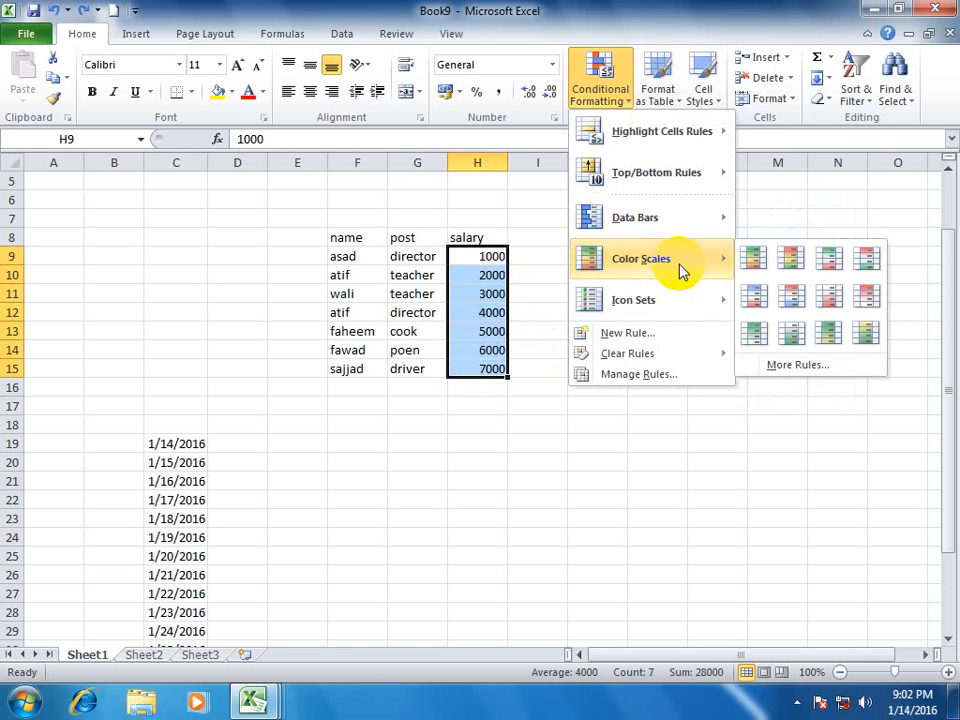
{"action": "left_click", "coordinate": [749, 323]}
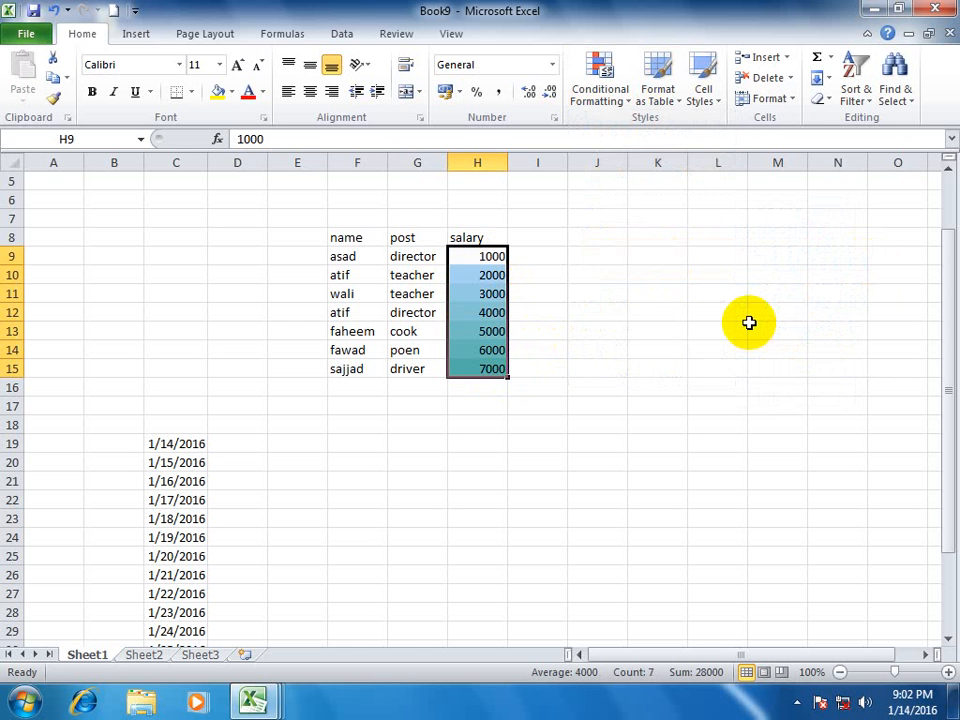
{"action": "key", "text": "ctrl+z"}
Try the four-level bar ratings icon set on the salaries in H9:H15, and undo it.
{"action": "left_click", "coordinate": [600, 90]}
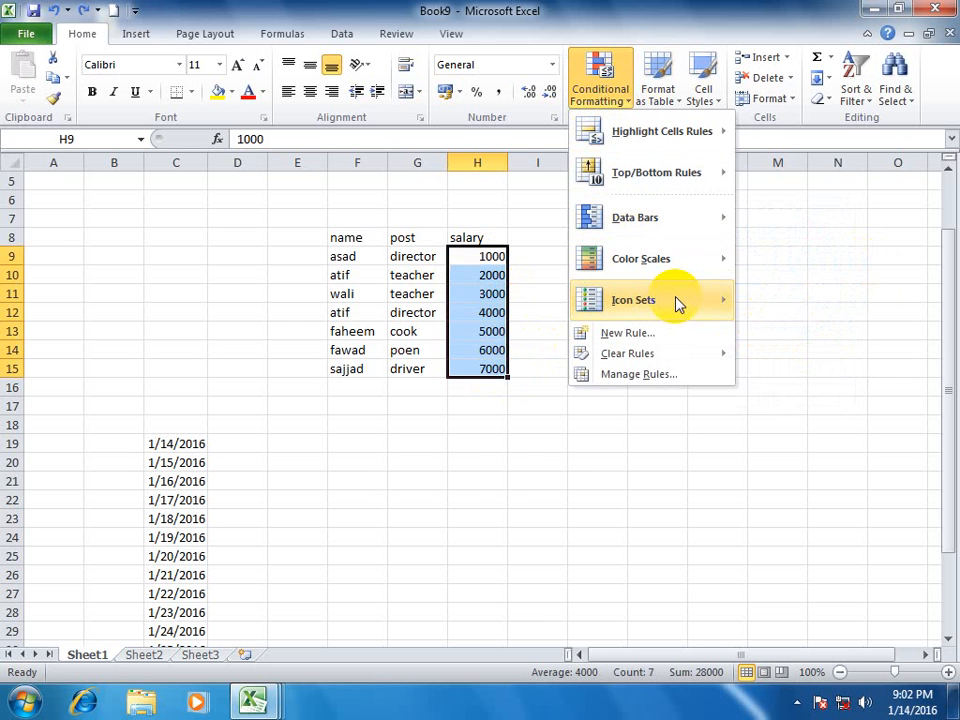
{"action": "mouse_move", "coordinate": [677, 302]}
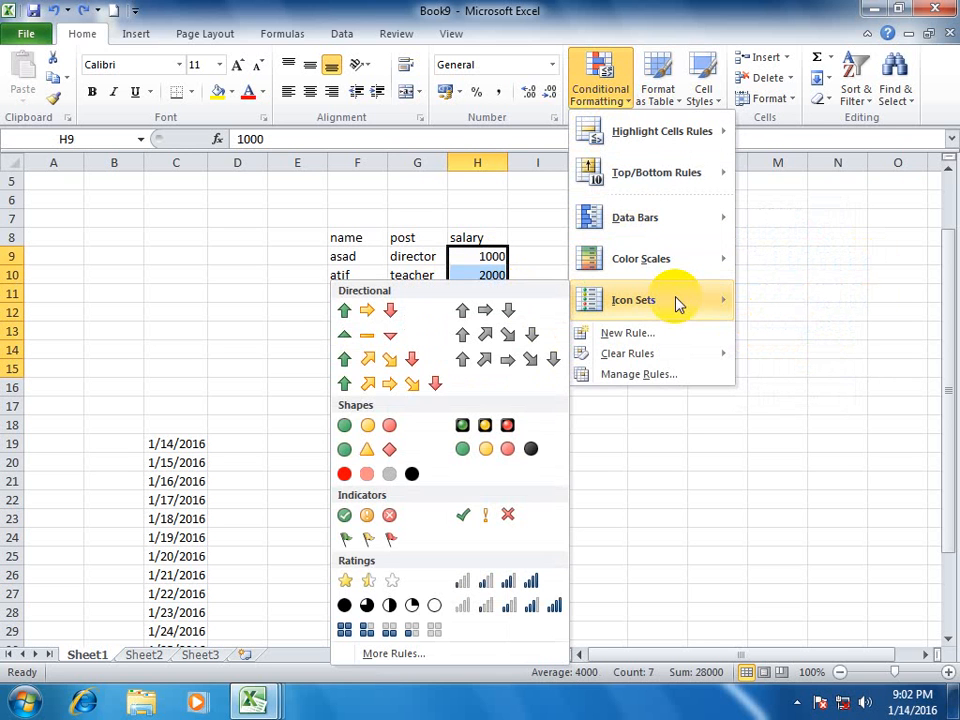
{"action": "left_click", "coordinate": [510, 578]}
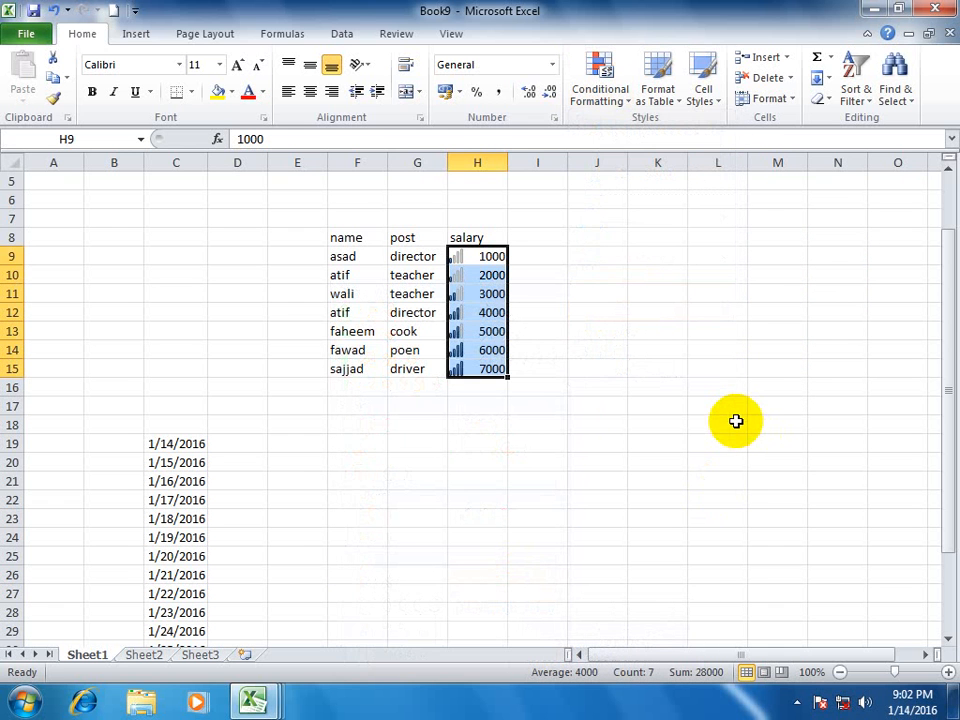
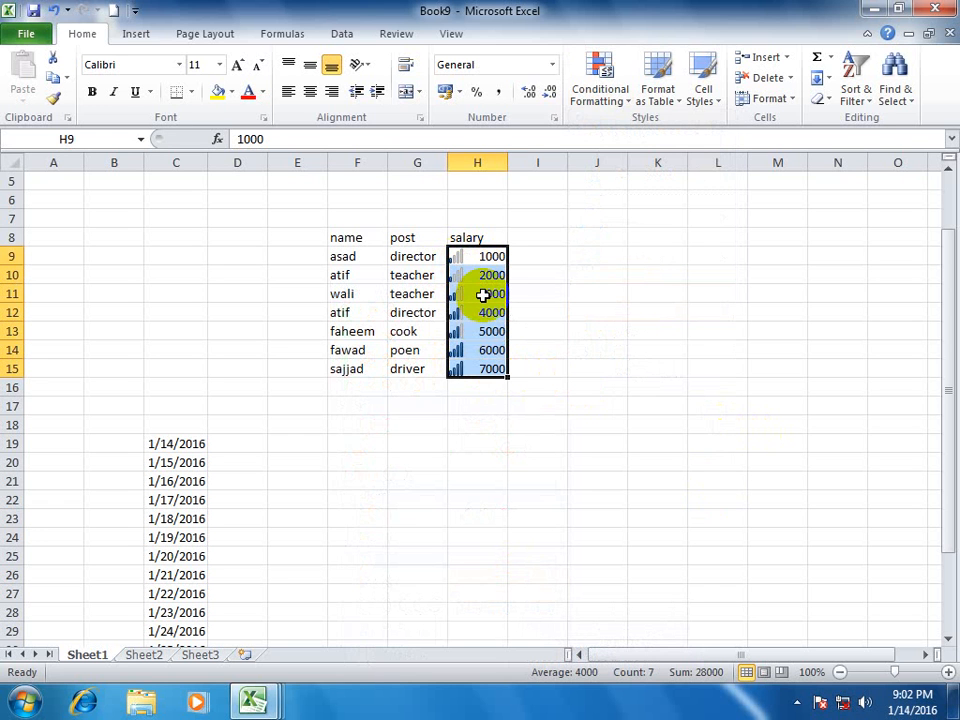
{"action": "left_click", "coordinate": [606, 100]}
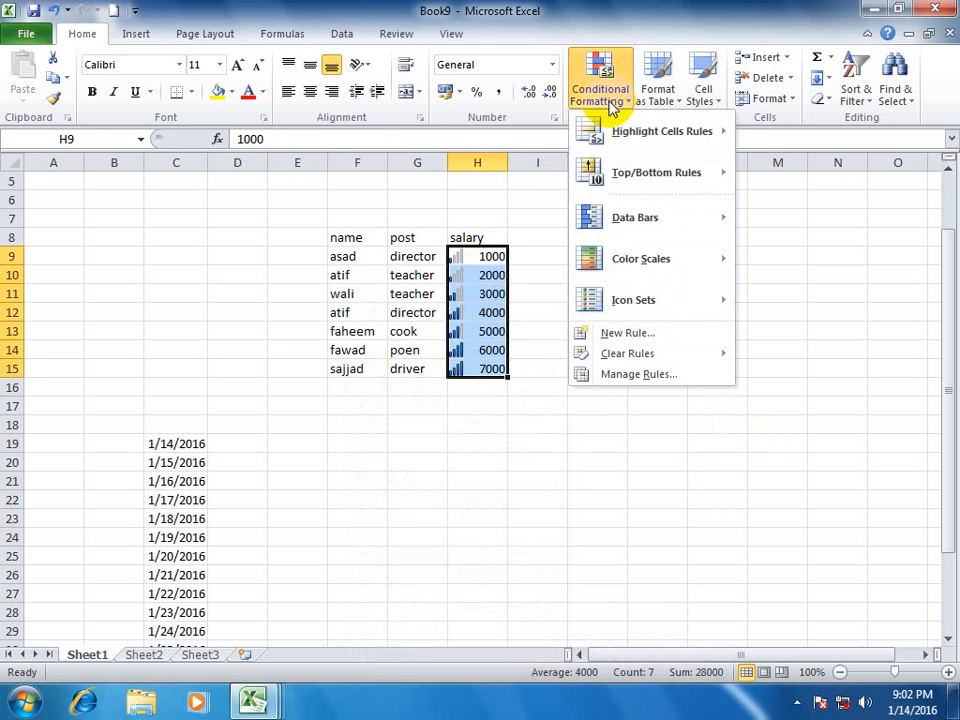
{"action": "mouse_move", "coordinate": [590, 133]}
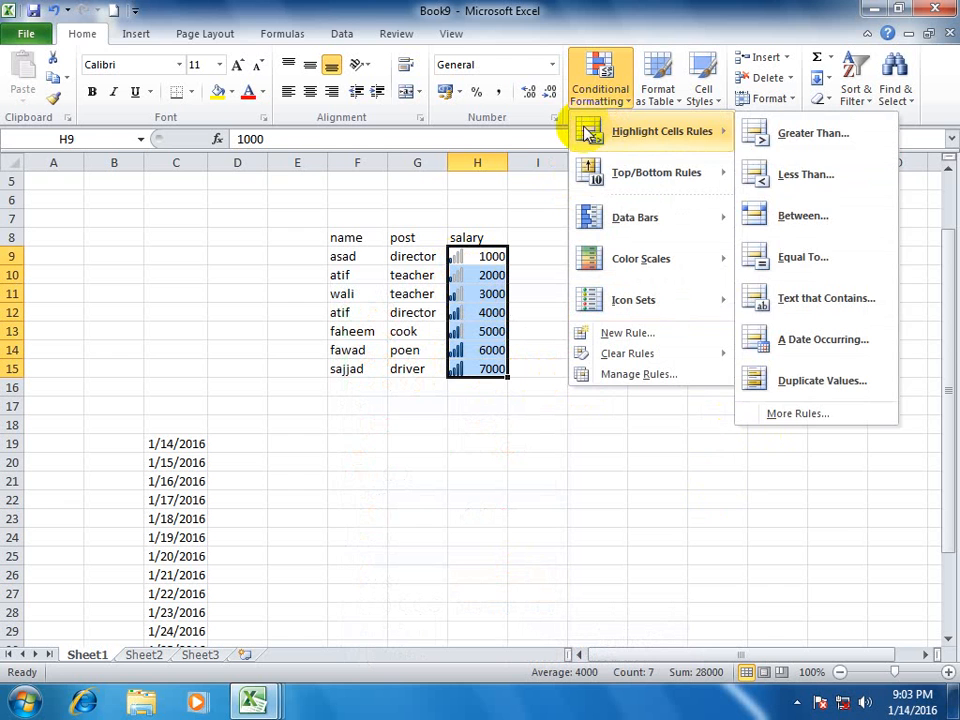
{"action": "left_click", "coordinate": [480, 418]}
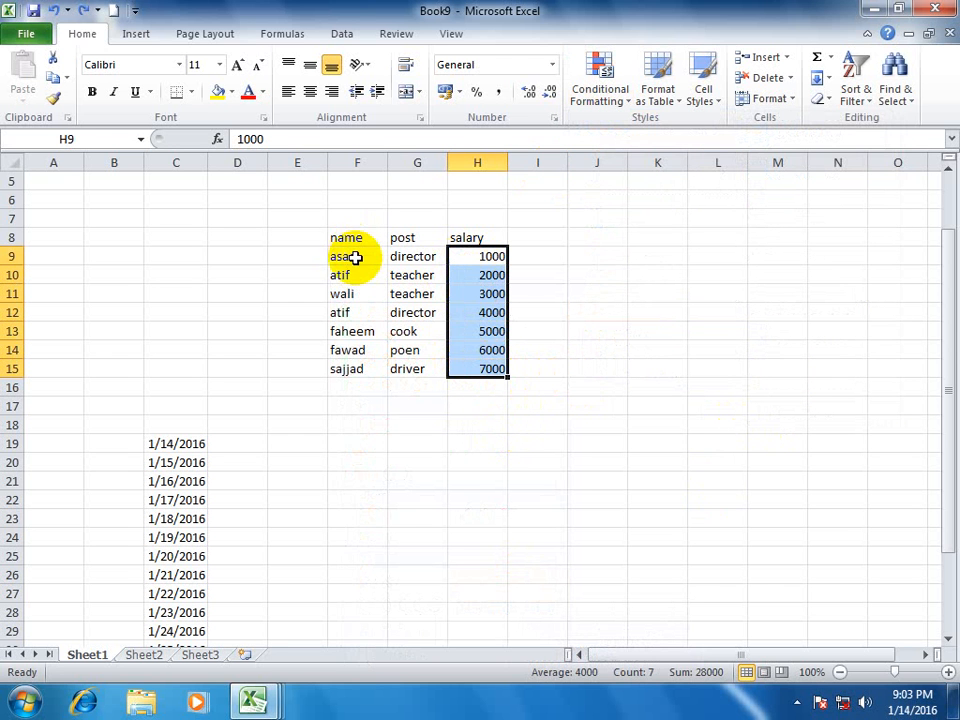
Highlight duplicate names in F9:F15 using Light Red Fill with Dark Red Text.
{"action": "left_click_drag", "start_coordinate": [355, 258], "coordinate": [366, 373]}
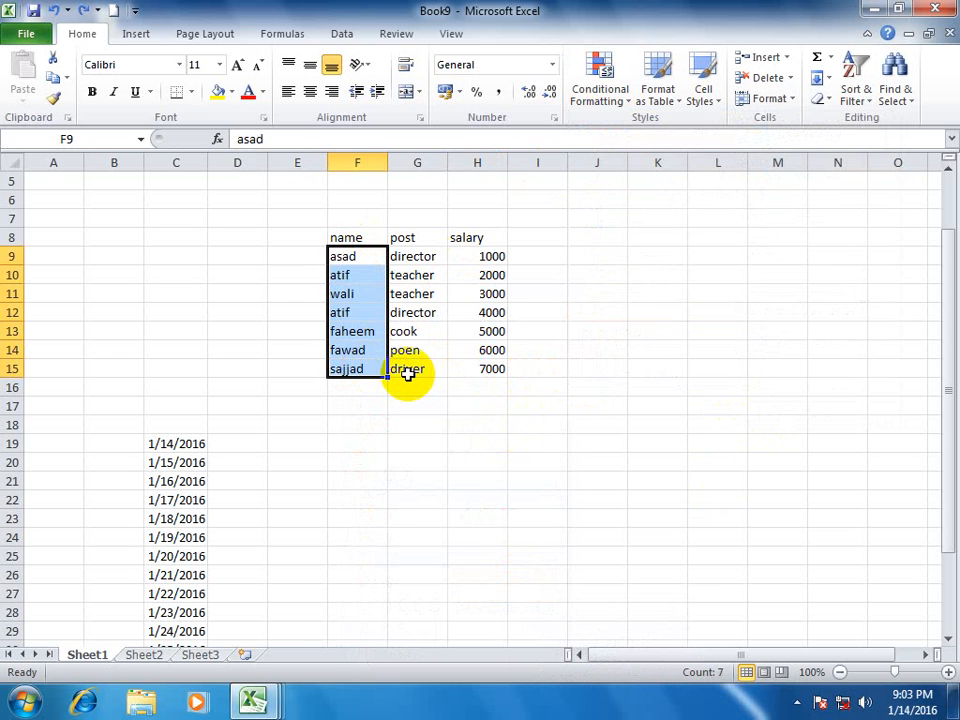
{"action": "left_click", "coordinate": [612, 88]}
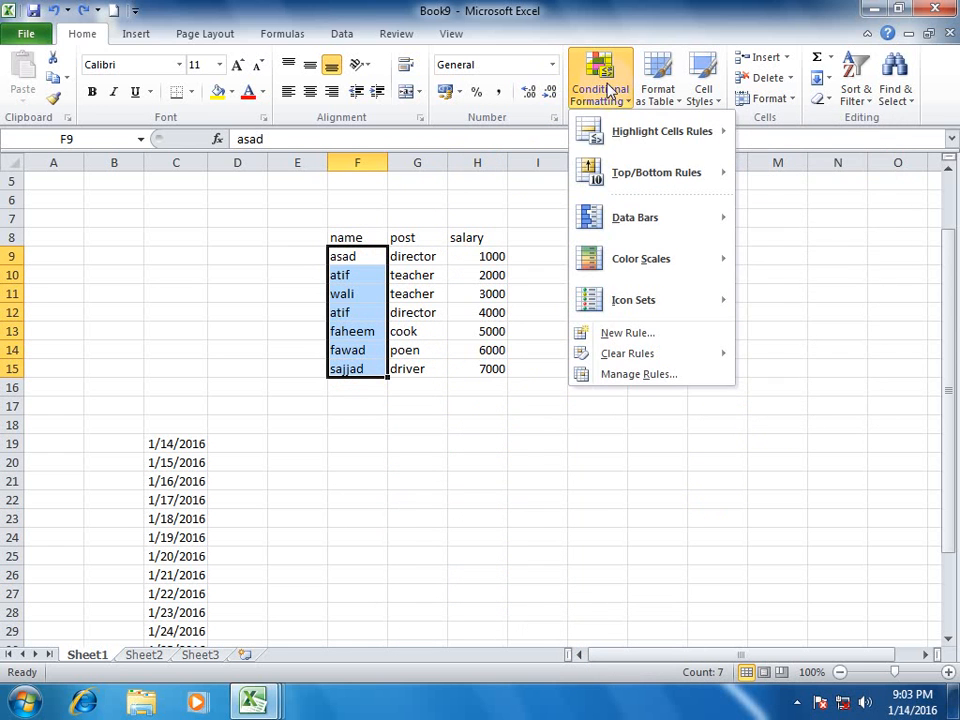
{"action": "mouse_move", "coordinate": [641, 146]}
{"action": "left_click", "coordinate": [765, 380]}
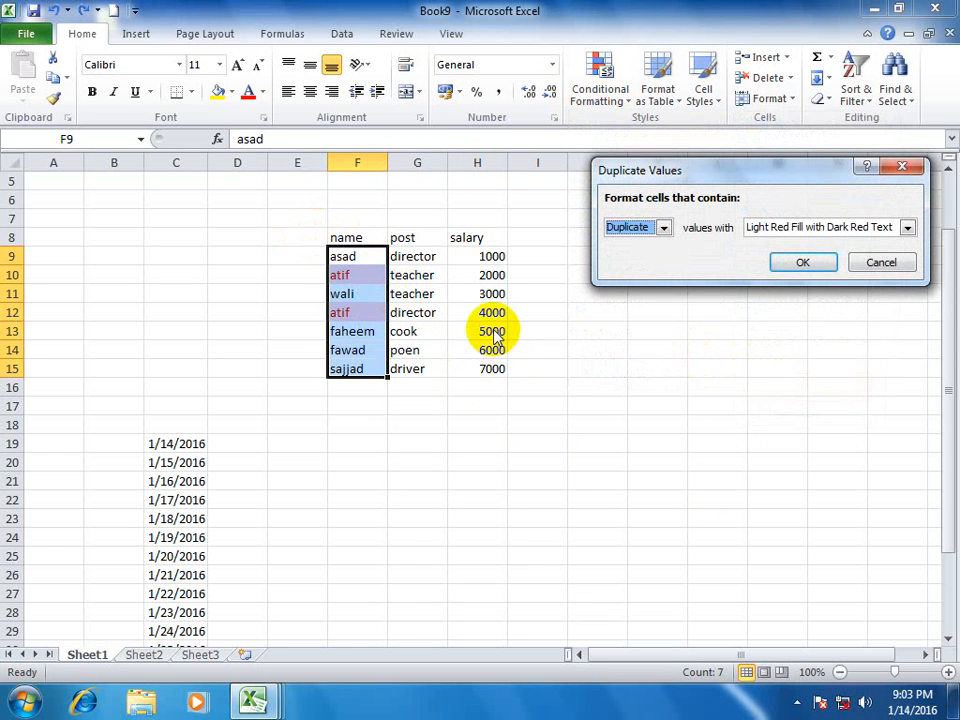
{"action": "left_click", "coordinate": [803, 263]}
Add a new rule for F9:F15 that formats only duplicate values with a dark orange font color.
{"action": "left_click", "coordinate": [621, 98]}
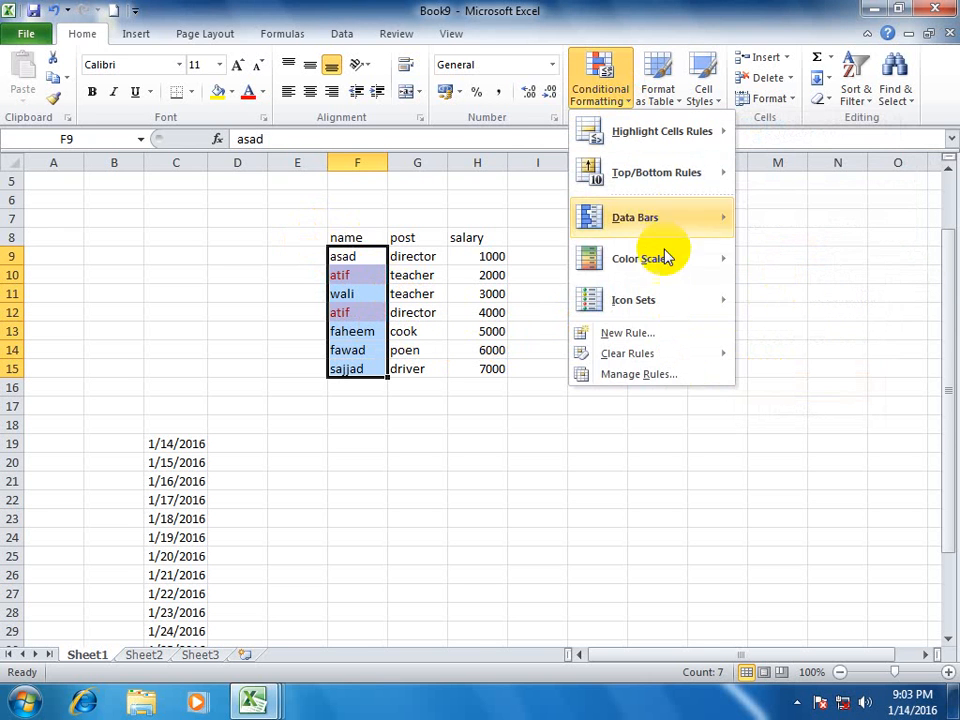
{"action": "left_click", "coordinate": [585, 331]}
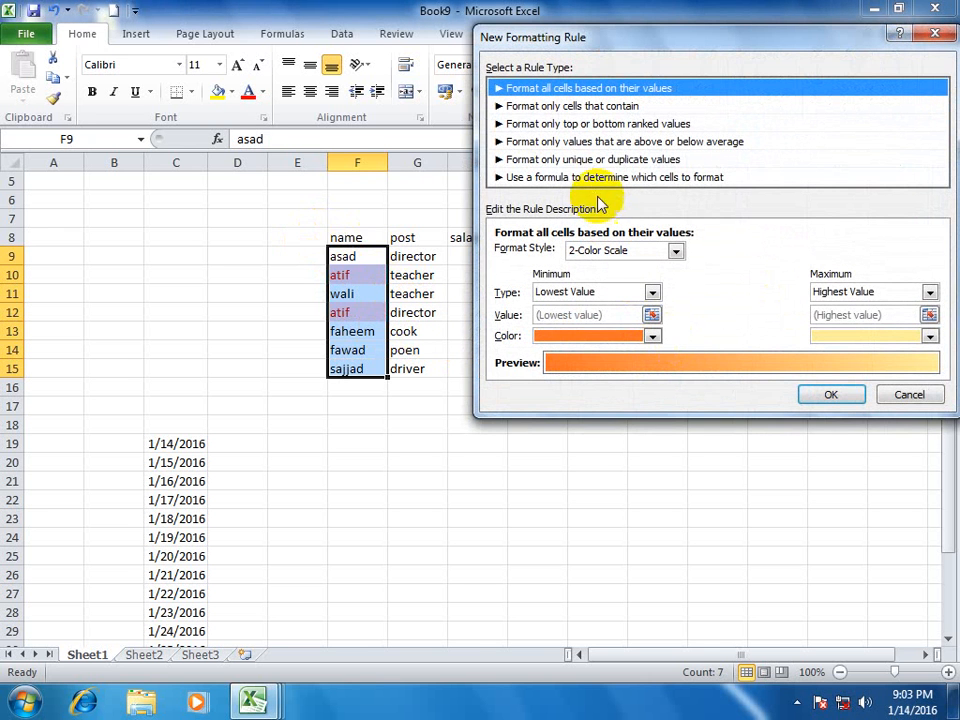
{"action": "left_click", "coordinate": [640, 160]}
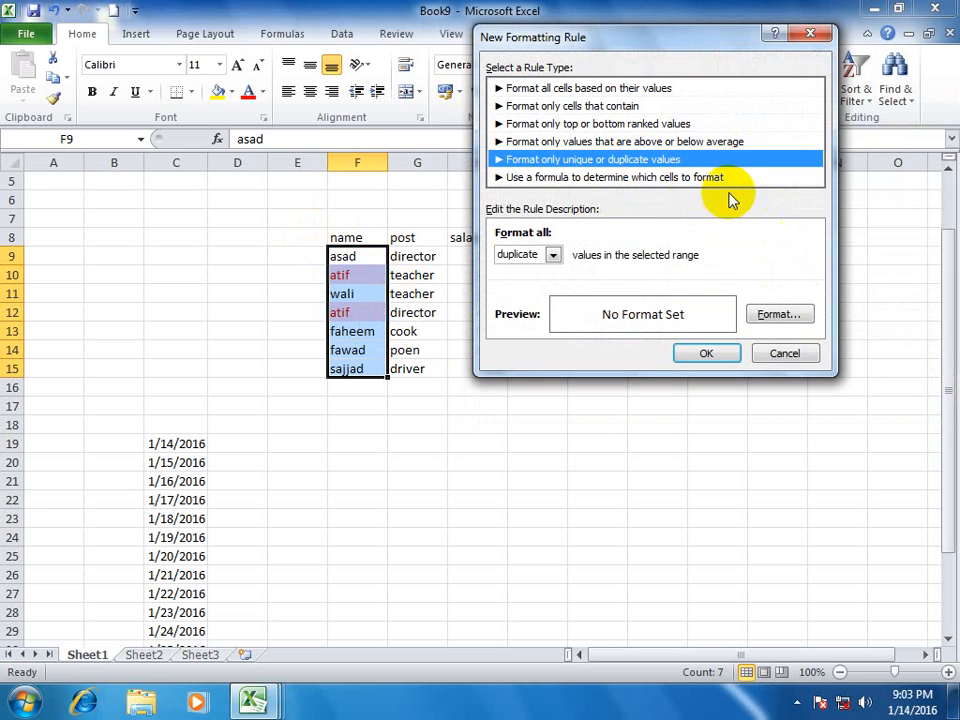
{"action": "left_click", "coordinate": [773, 315]}
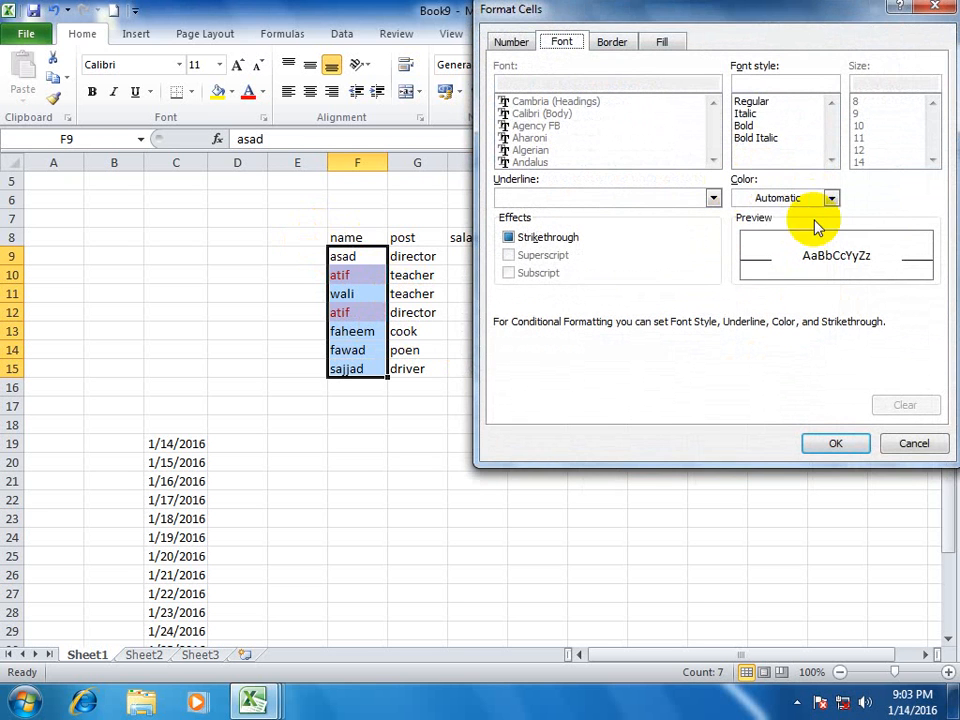
{"action": "left_click", "coordinate": [793, 197]}
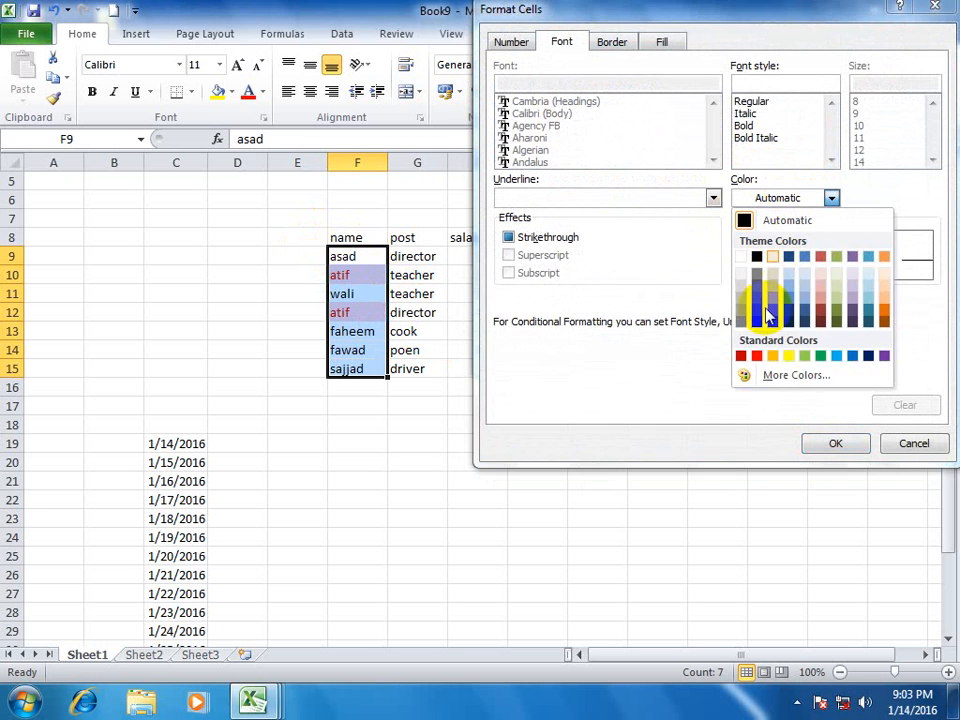
{"action": "left_click", "coordinate": [884, 316]}
{"action": "left_click", "coordinate": [833, 440]}
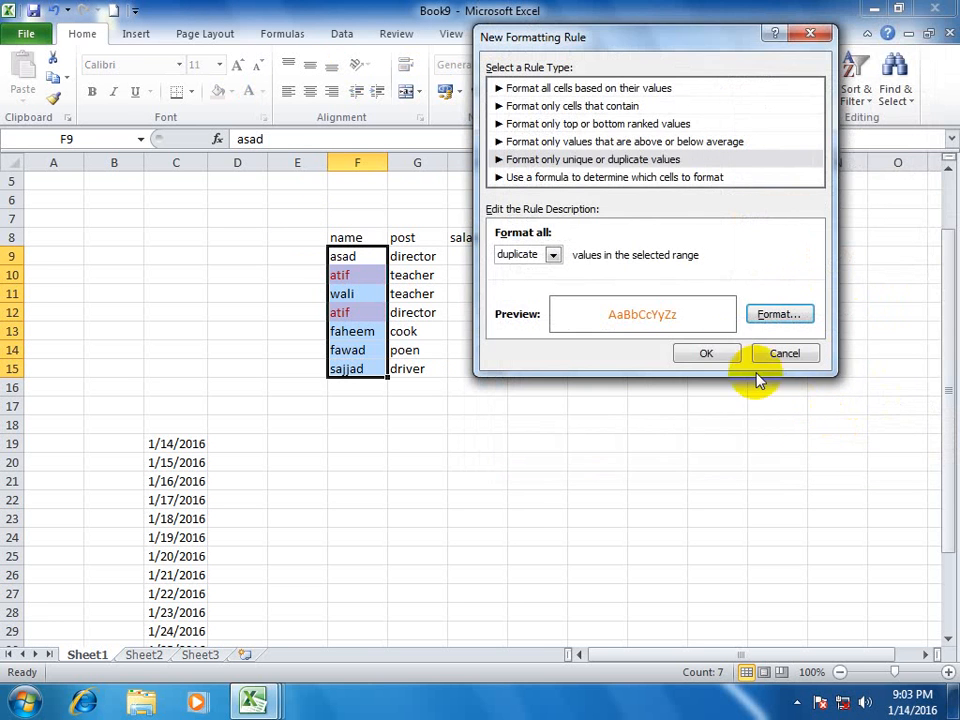
{"action": "left_click", "coordinate": [712, 356]}
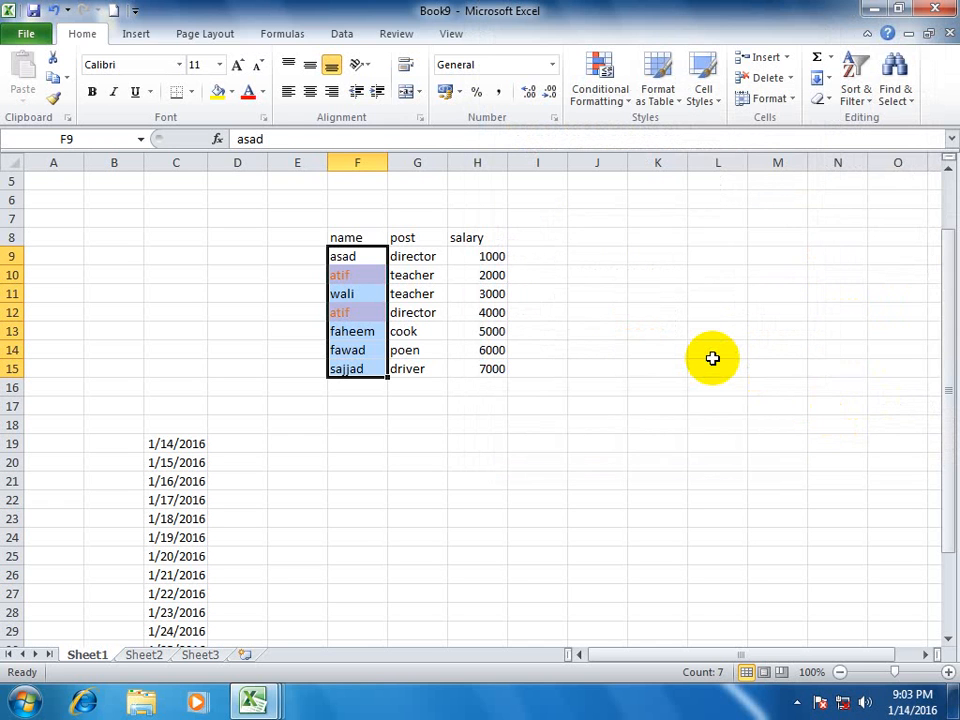
{"action": "left_click", "coordinate": [602, 72]}
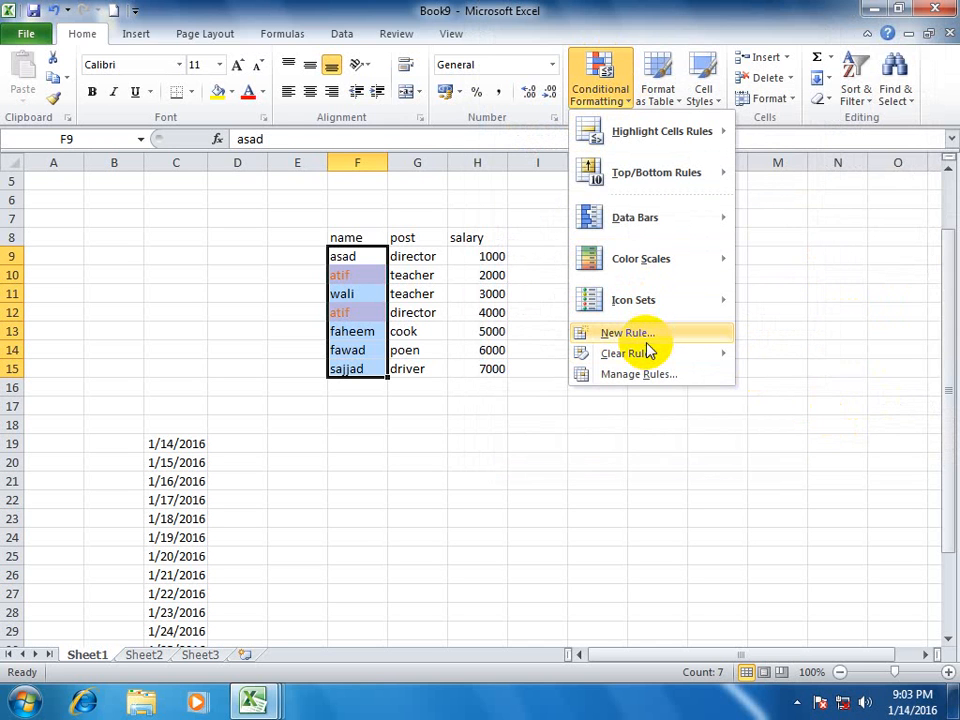
{"action": "mouse_move", "coordinate": [724, 365]}
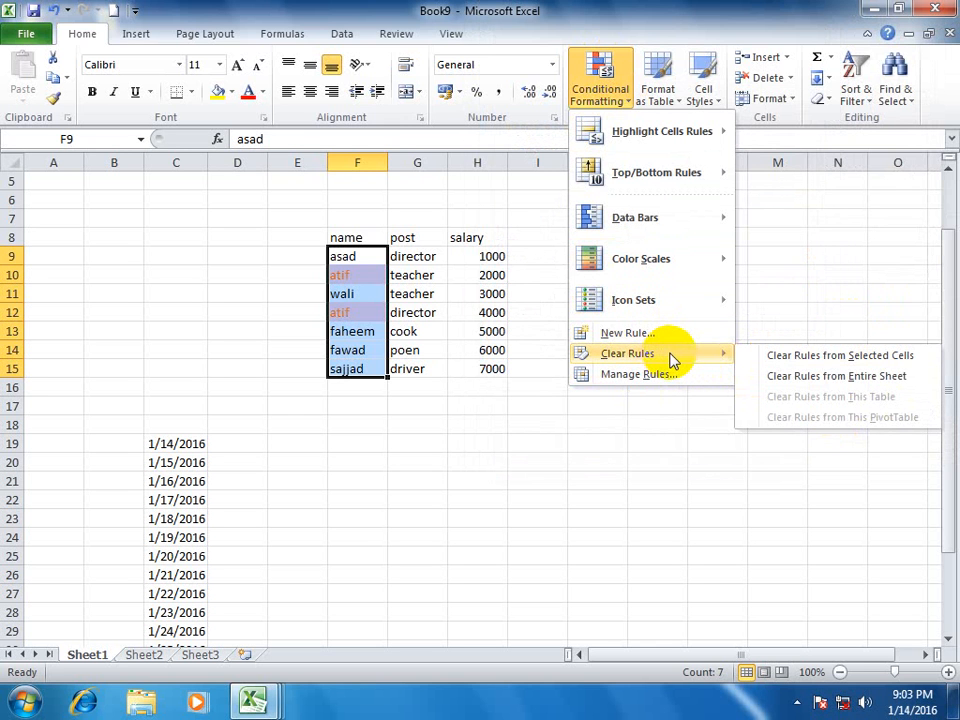
{"action": "left_click", "coordinate": [593, 441]}
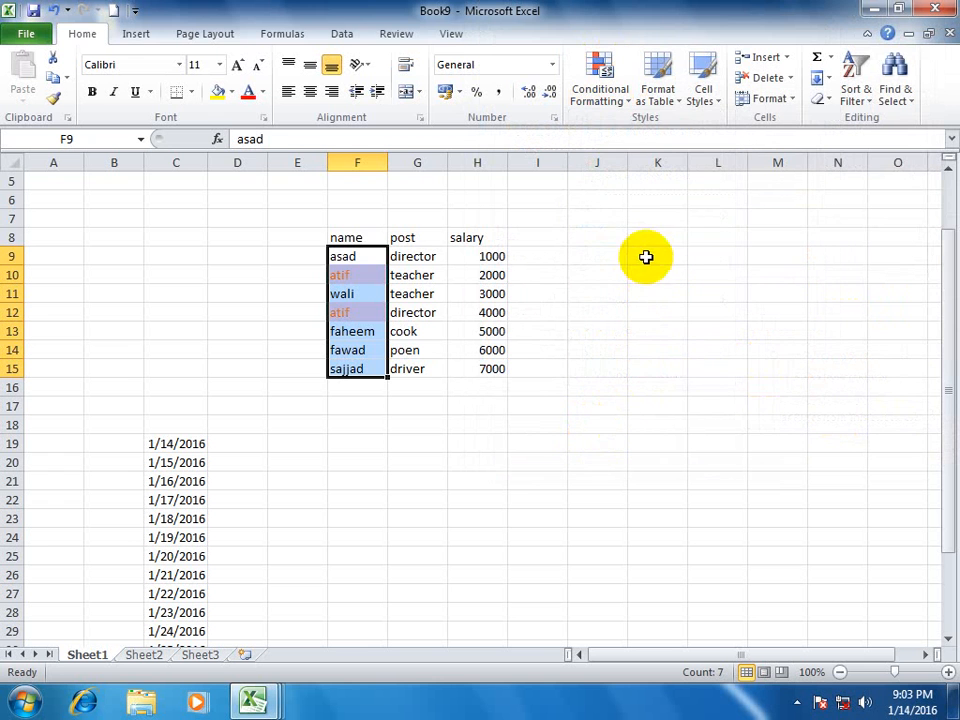
Copy the conditionally formatted names in F9:F15 and paste them starting at cell L9.
{"action": "right_click", "coordinate": [370, 262]}
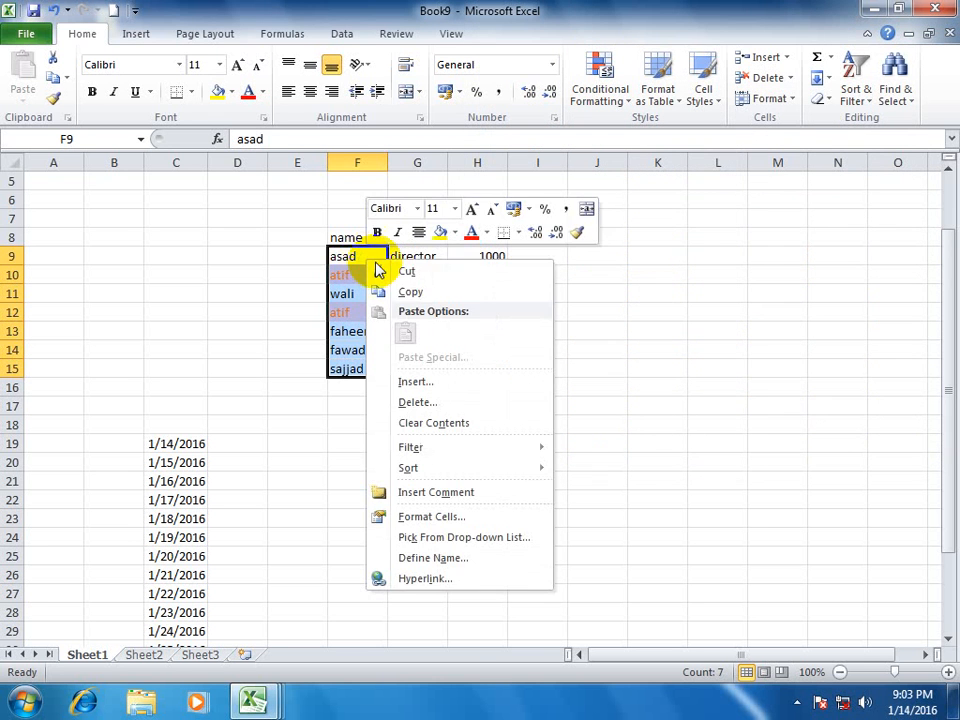
{"action": "left_click", "coordinate": [451, 296]}
{"action": "left_click", "coordinate": [711, 254]}
{"action": "right_click", "coordinate": [714, 254]}
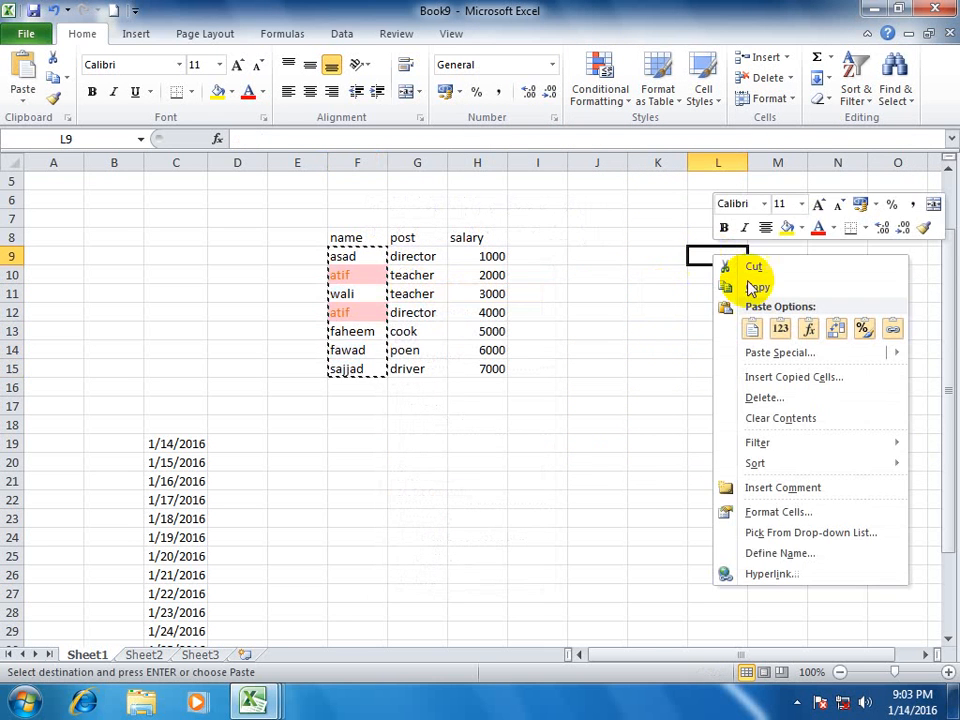
{"action": "left_click", "coordinate": [752, 330]}
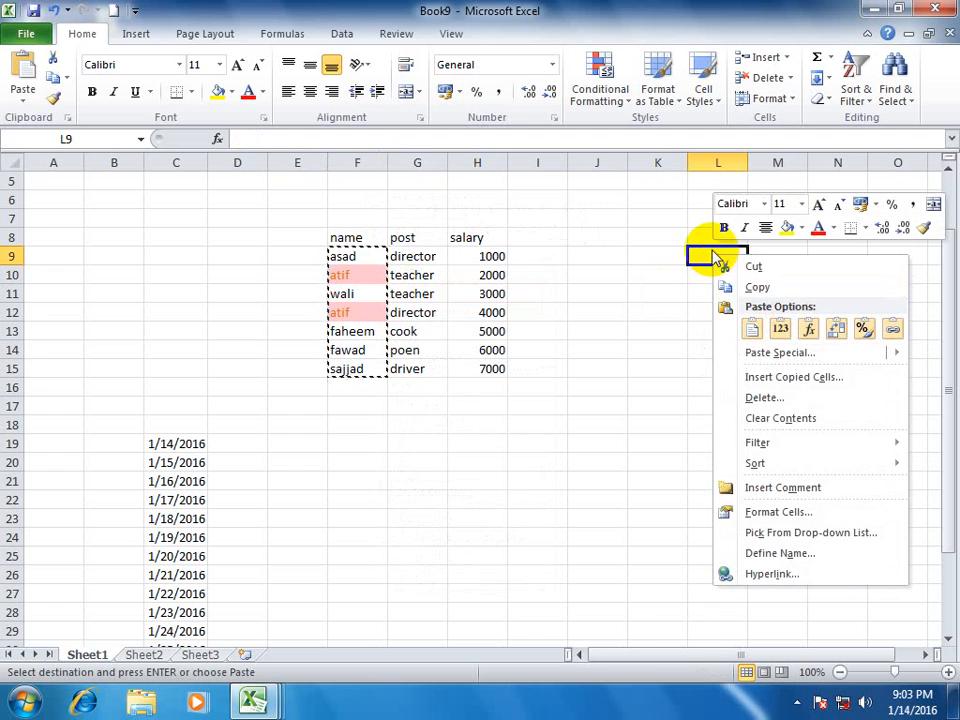
{"action": "left_click", "coordinate": [711, 251]}
{"action": "key", "text": "Return"}
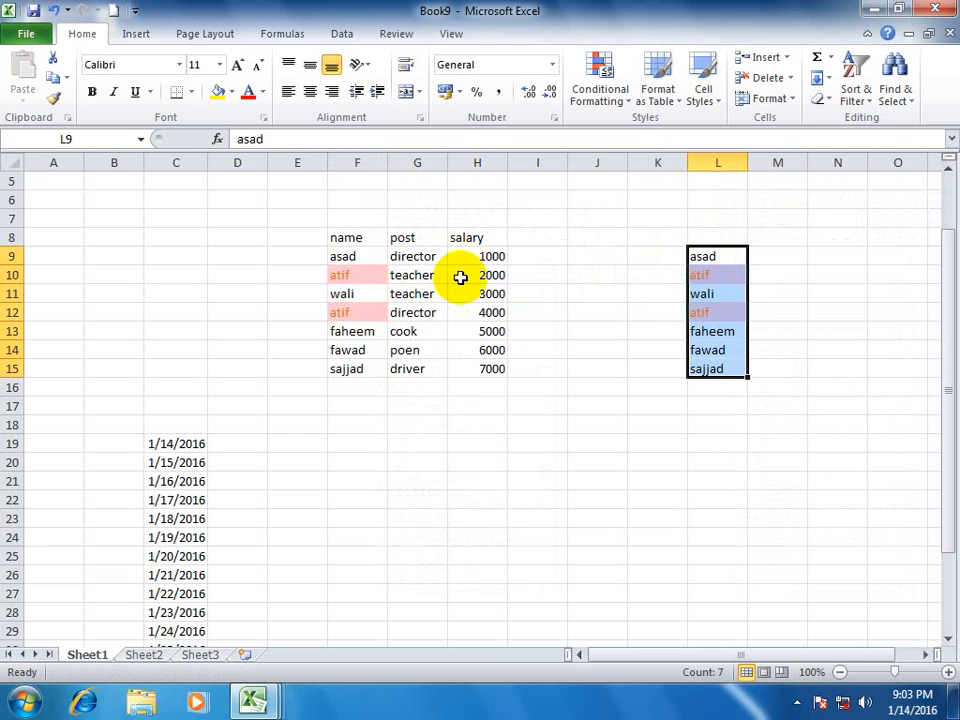
Try clearing the conditional formatting rules from only the selected names F9:F15, and undo it.
{"action": "left_click_drag", "start_coordinate": [375, 258], "coordinate": [368, 368]}
{"action": "left_click", "coordinate": [607, 95]}
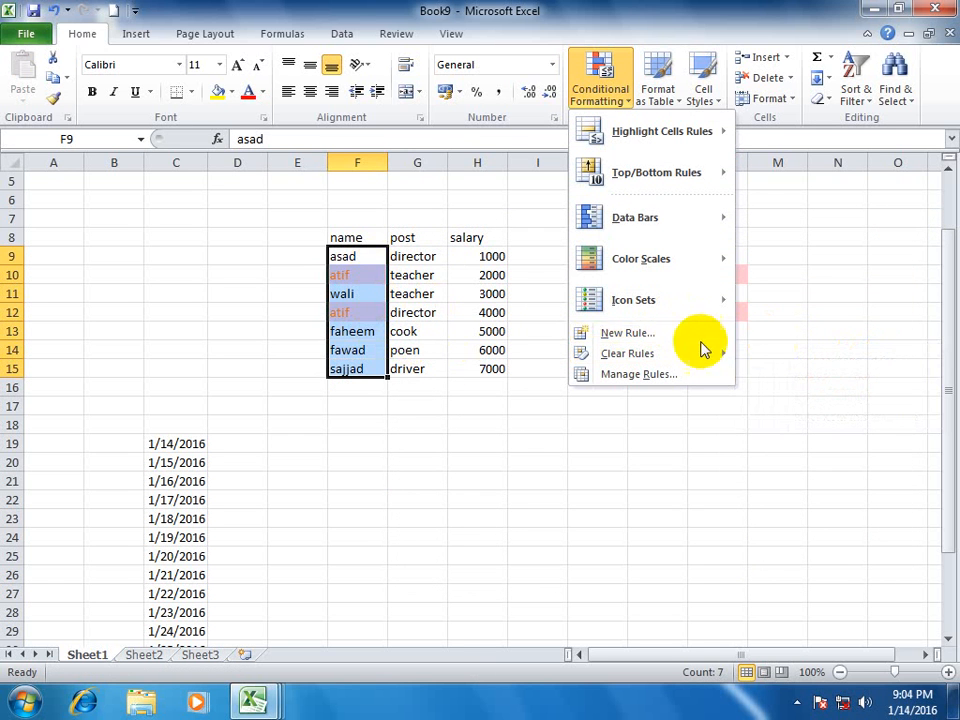
{"action": "left_click", "coordinate": [799, 360]}
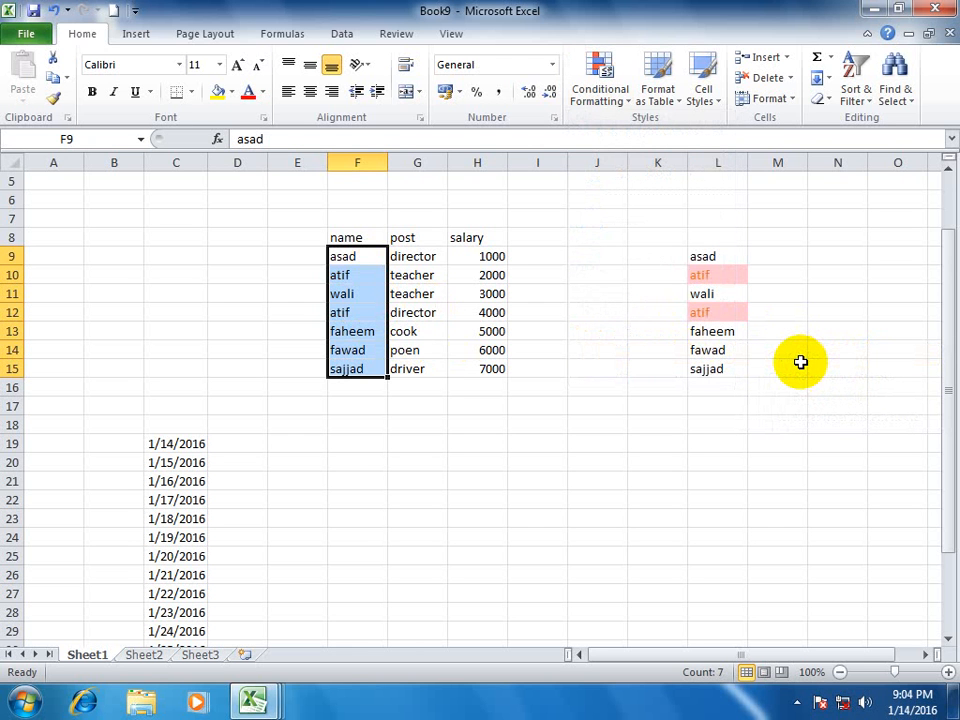
{"action": "key", "text": "ctrl+z"}
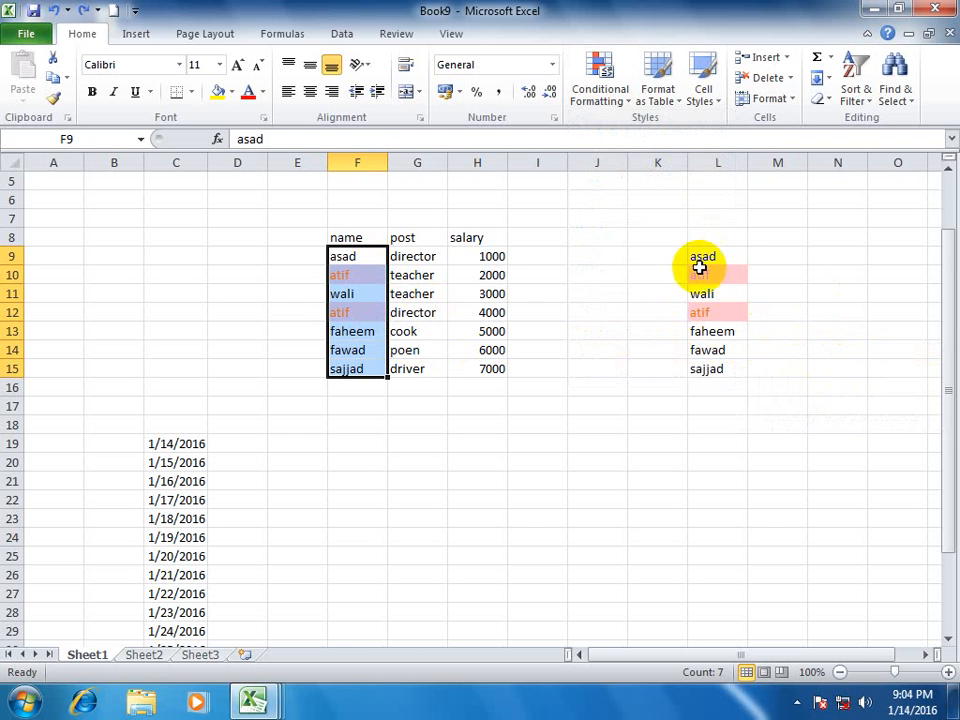
Clear the conditional formatting rules from the entire sheet.
{"action": "left_click", "coordinate": [604, 98]}
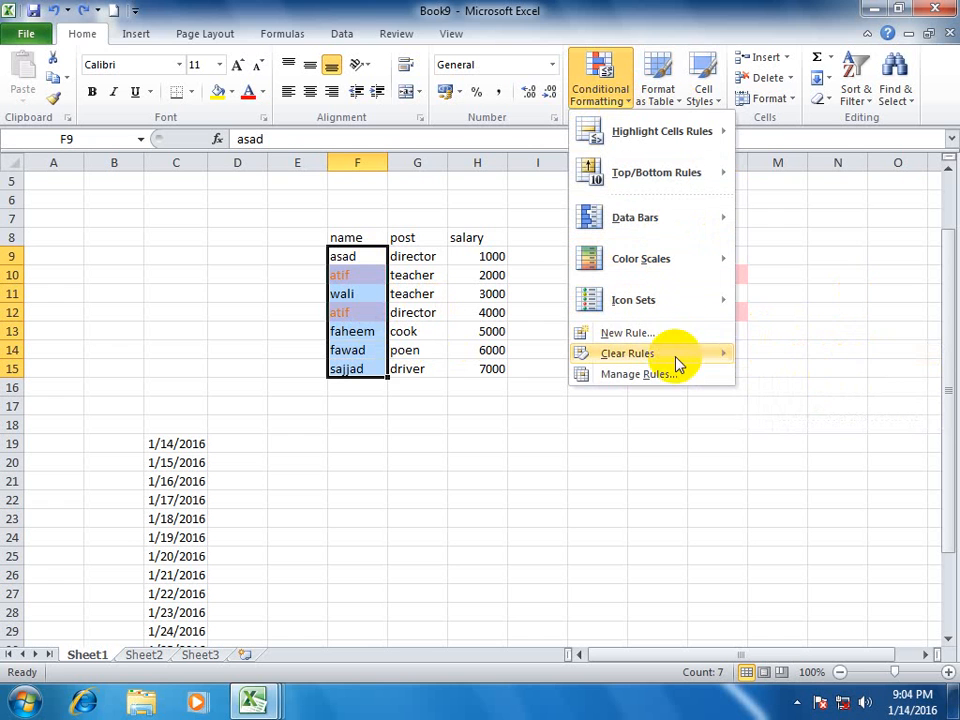
{"action": "mouse_move", "coordinate": [678, 358]}
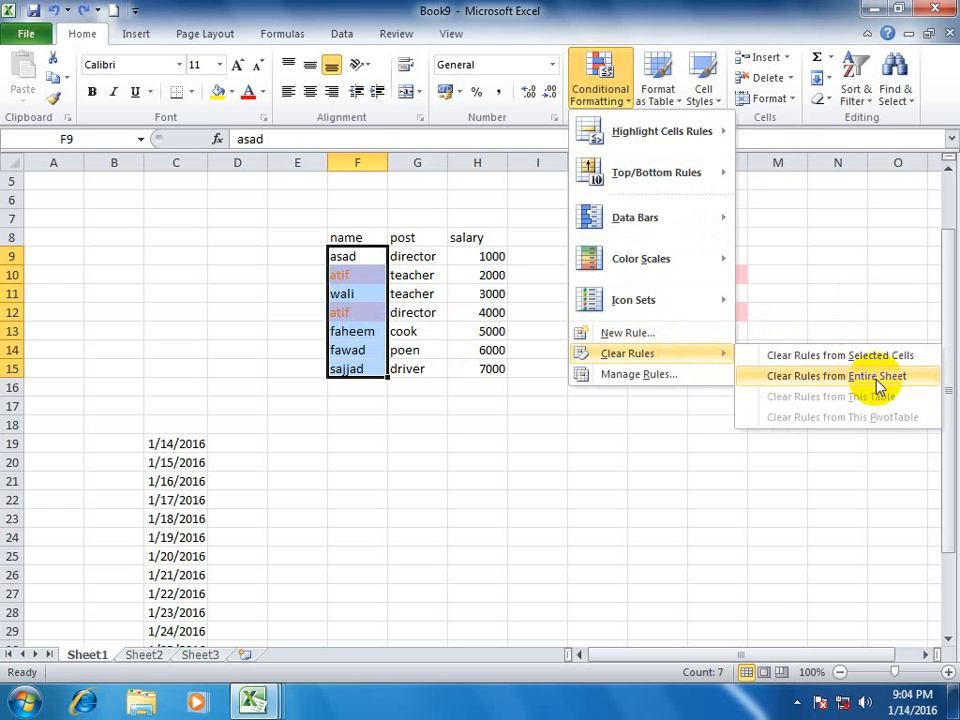
{"action": "left_click", "coordinate": [876, 381]}
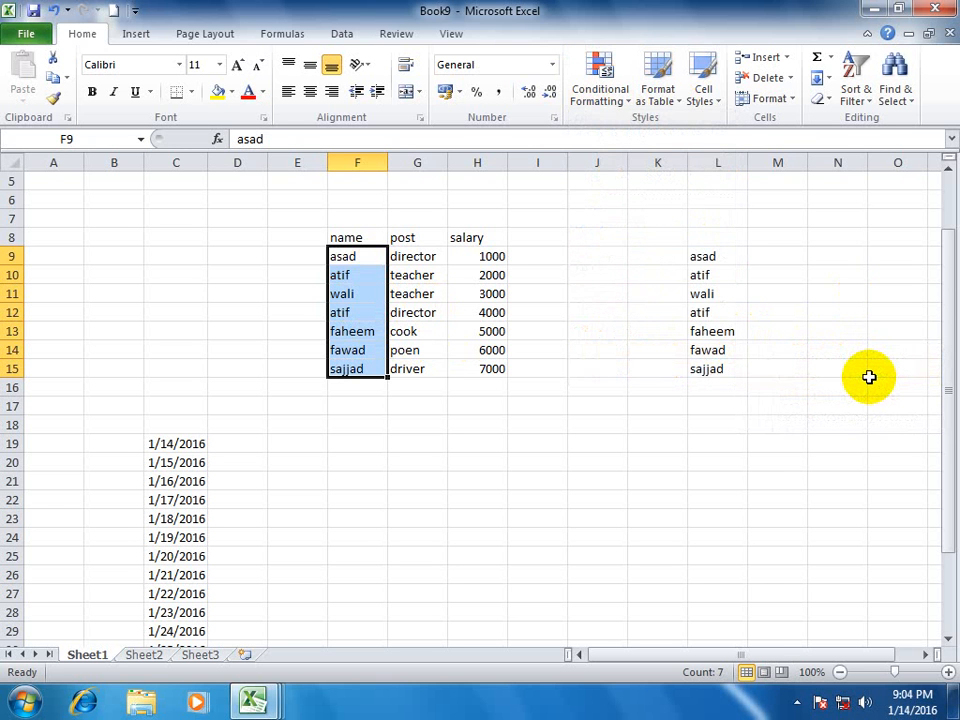
{"action": "left_click", "coordinate": [636, 420]}
Convert the salaries in H9:H15 into a table with an added header row.
{"action": "left_click_drag", "start_coordinate": [480, 258], "coordinate": [488, 380]}
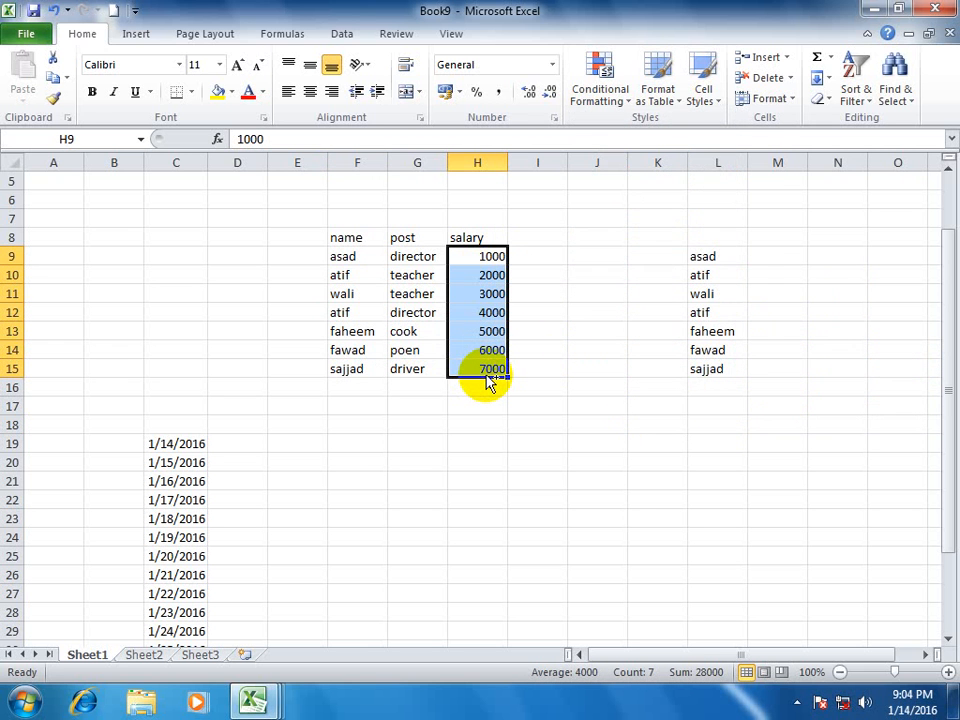
{"action": "key", "text": "ctrl+t"}
{"action": "left_click", "coordinate": [637, 239]}
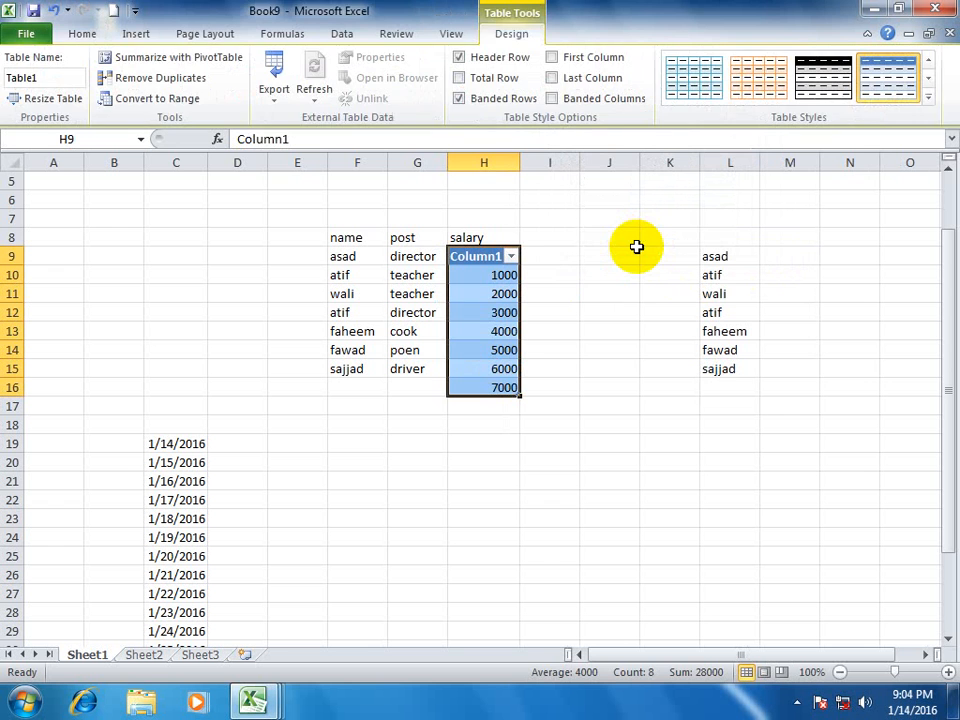
Apply light blue gradient data bars to the table's salary values in H10:H16.
{"action": "left_click", "coordinate": [585, 291]}
{"action": "left_click_drag", "start_coordinate": [497, 274], "coordinate": [496, 350]}
{"action": "left_click", "coordinate": [84, 33]}
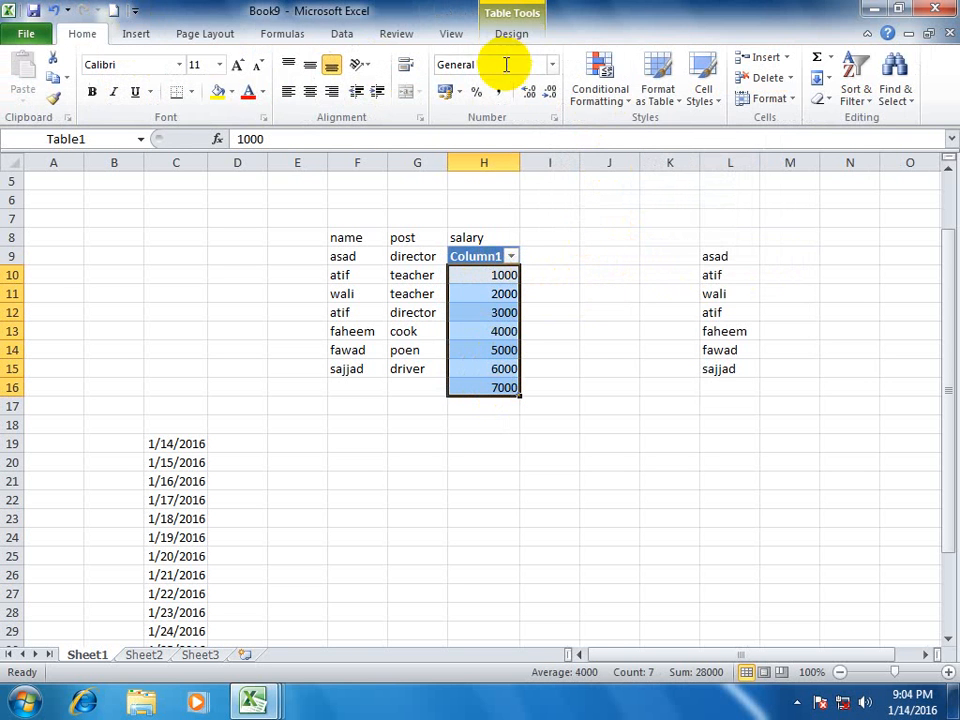
{"action": "left_click", "coordinate": [608, 103]}
{"action": "mouse_move", "coordinate": [681, 221]}
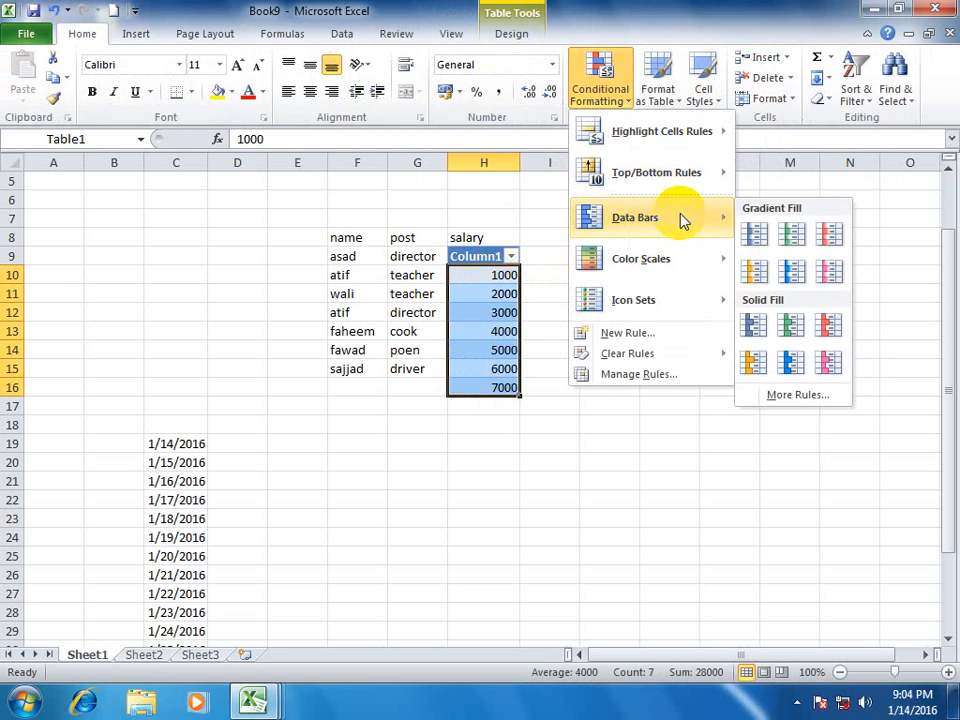
{"action": "left_click", "coordinate": [782, 276]}
{"action": "left_click", "coordinate": [535, 428]}
Clear the conditional formatting rules from the salary table only.
{"action": "left_click_drag", "start_coordinate": [489, 270], "coordinate": [493, 390]}
{"action": "left_click", "coordinate": [600, 88]}
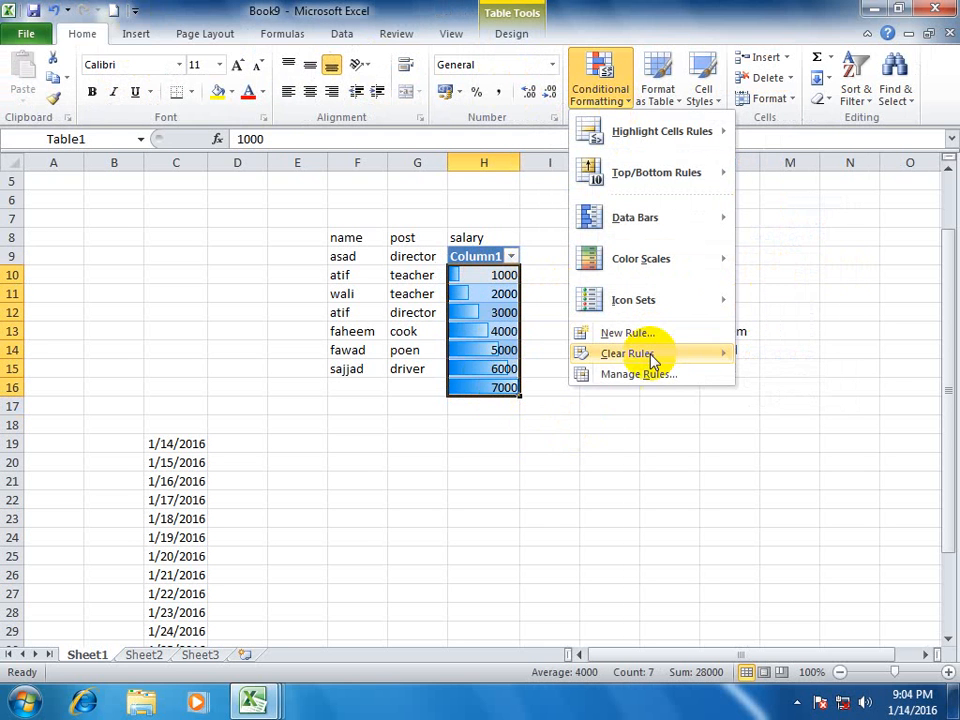
{"action": "mouse_move", "coordinate": [717, 352]}
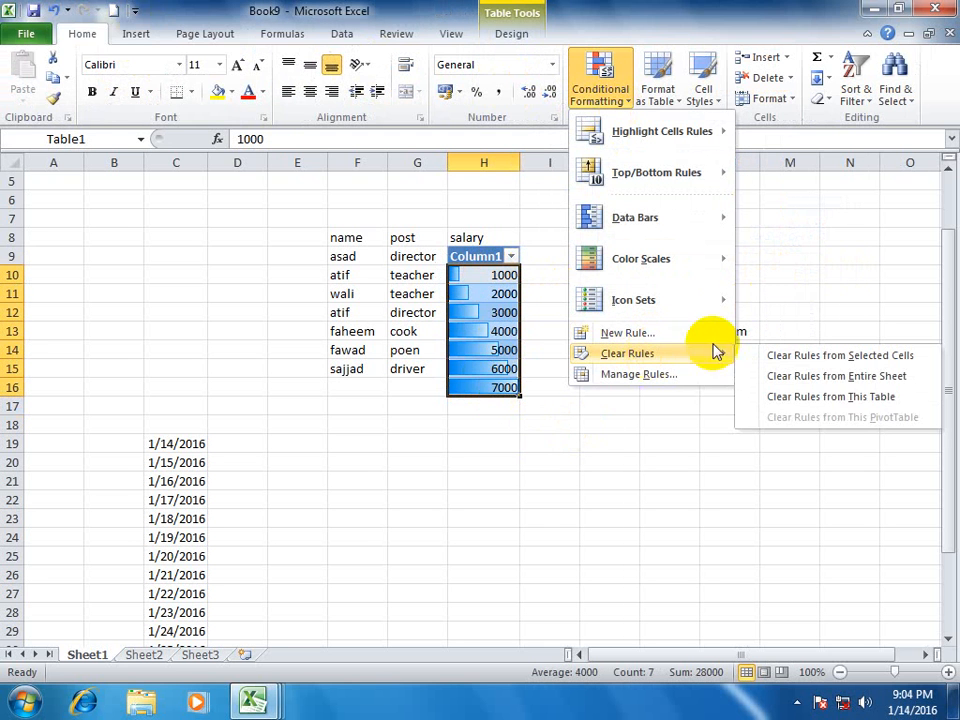
{"action": "left_click", "coordinate": [883, 397]}
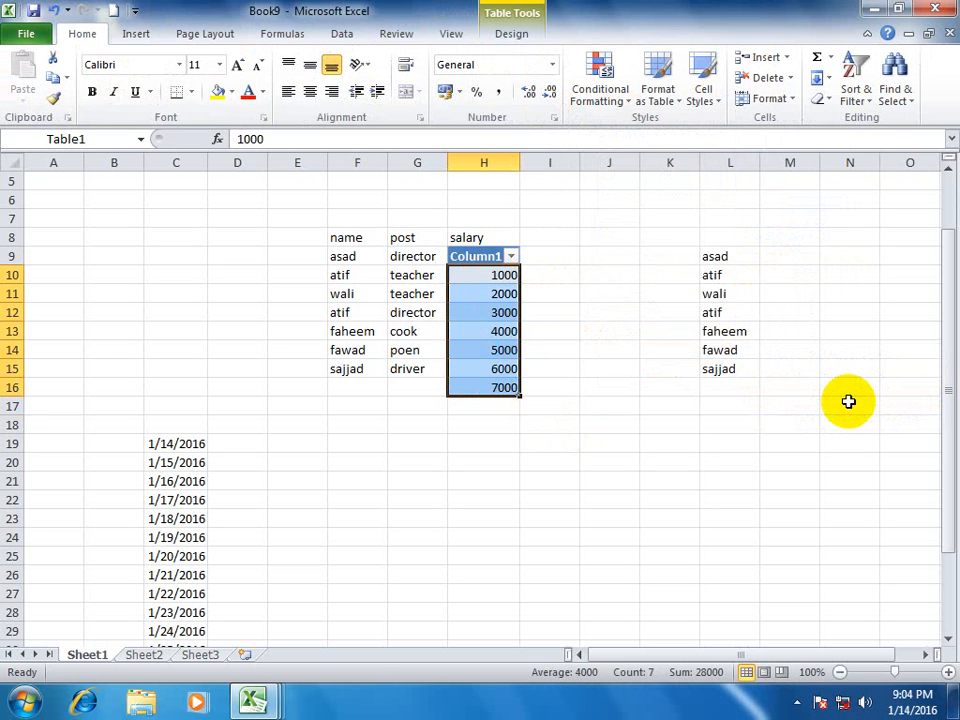
Undo the rule clearing, the data bars and the conversion of the salaries into a table.
{"action": "key", "text": "ctrl+z"}
{"action": "key", "text": "ctrl+z"}
{"action": "key", "text": "ctrl+z"}
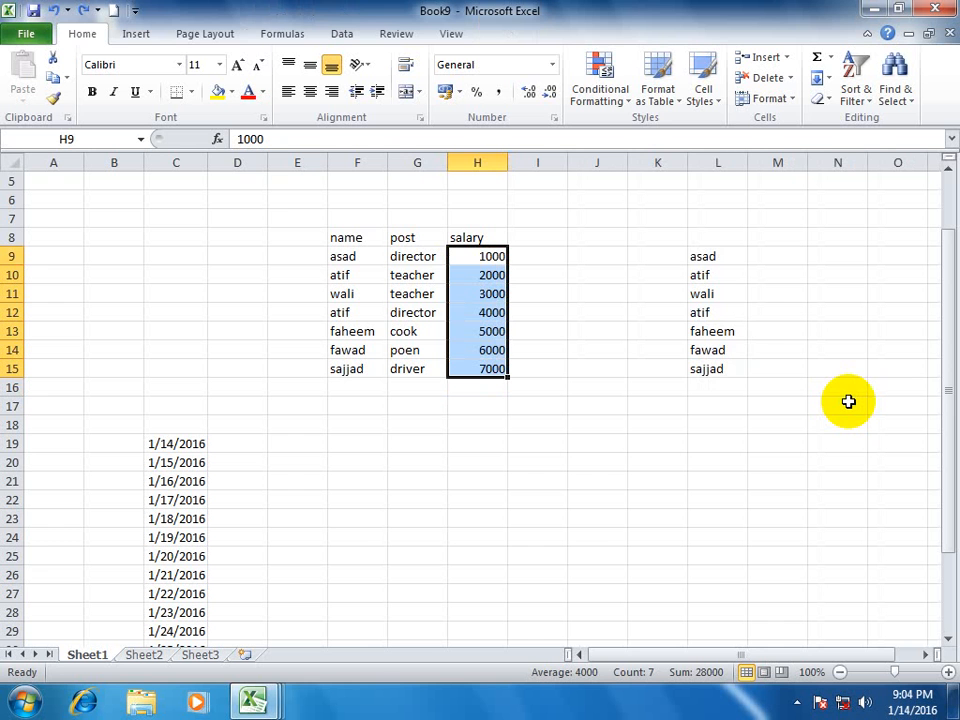
{"action": "left_click", "coordinate": [620, 100]}
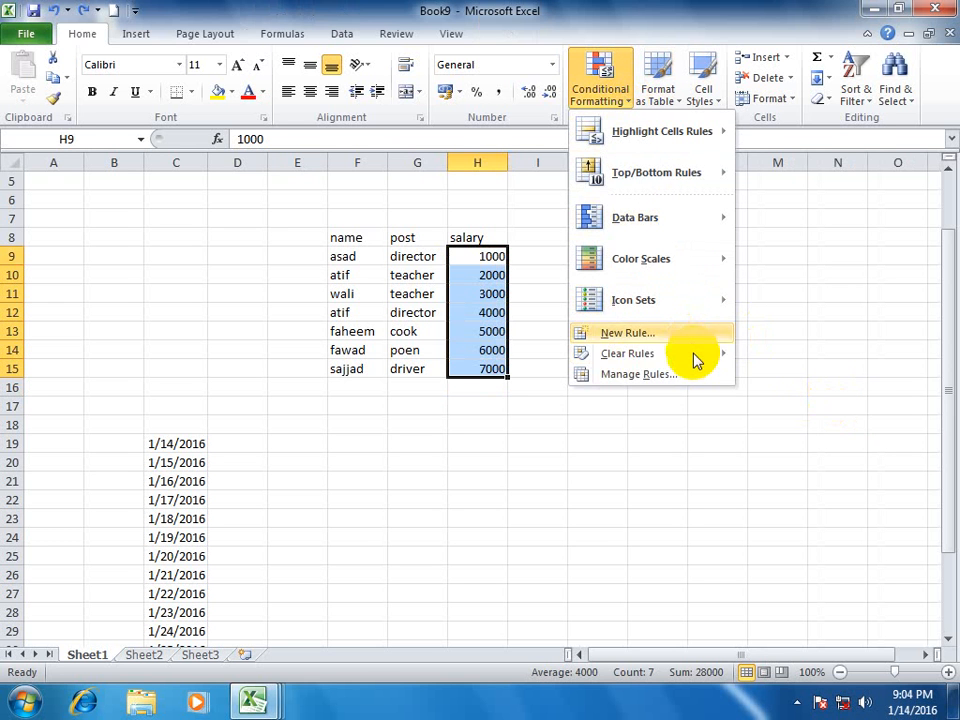
{"action": "mouse_move", "coordinate": [694, 357]}
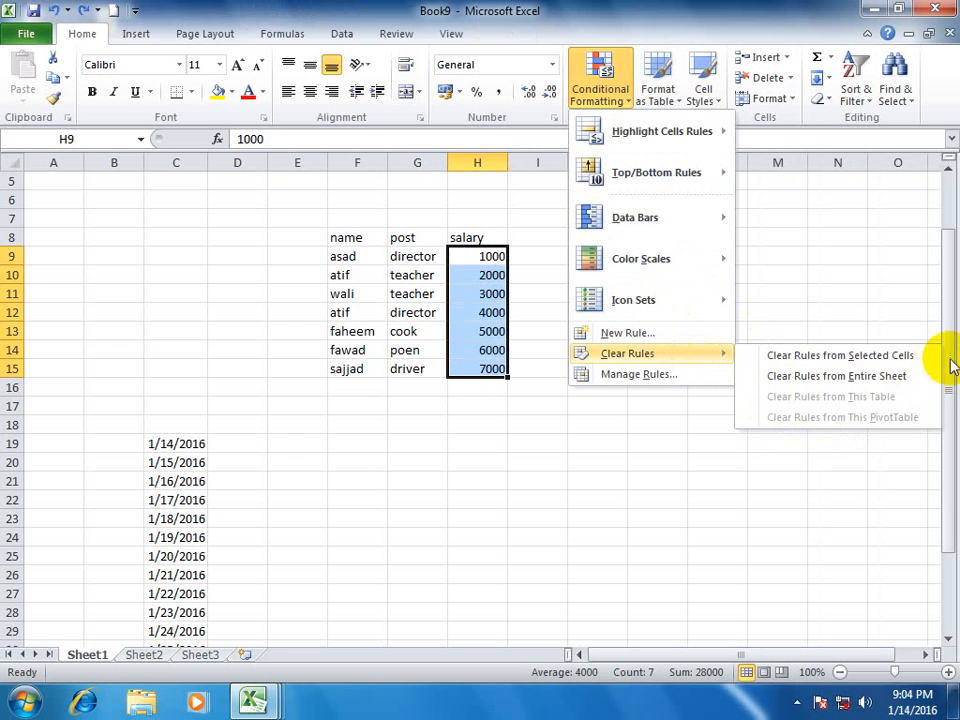
{"action": "left_click_drag", "start_coordinate": [947, 365], "coordinate": [947, 352]}
Create a PivotTable from the range F8:H15 on a new worksheet.
{"action": "left_click_drag", "start_coordinate": [346, 256], "coordinate": [491, 385]}
{"action": "left_click", "coordinate": [137, 35]}
{"action": "left_click", "coordinate": [34, 107]}
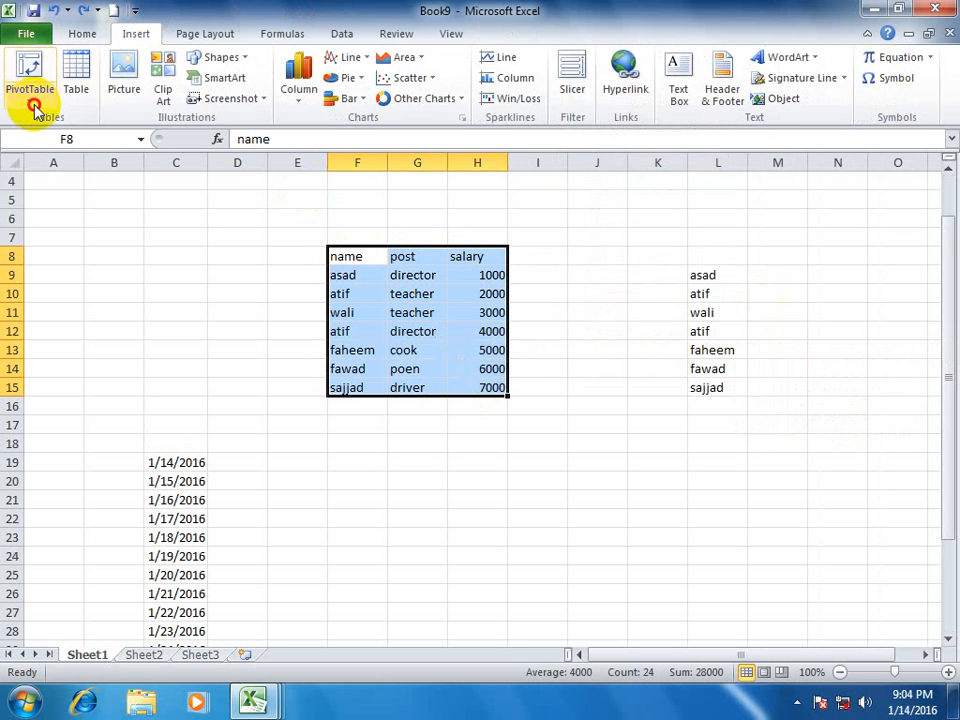
{"action": "left_click", "coordinate": [58, 121]}
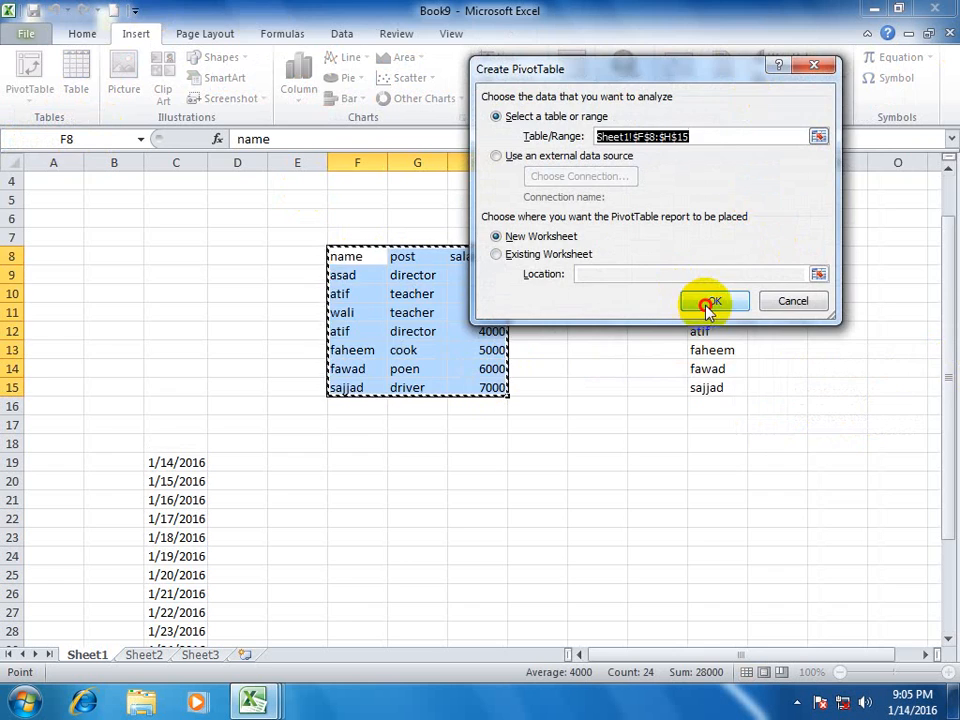
{"action": "left_click", "coordinate": [707, 303]}
Use name as the PivotTable's report filter, post as row labels and salary as summed values, and close the field list.
{"action": "left_click_drag", "start_coordinate": [765, 217], "coordinate": [781, 574]}
{"action": "left_click_drag", "start_coordinate": [766, 251], "coordinate": [865, 565]}
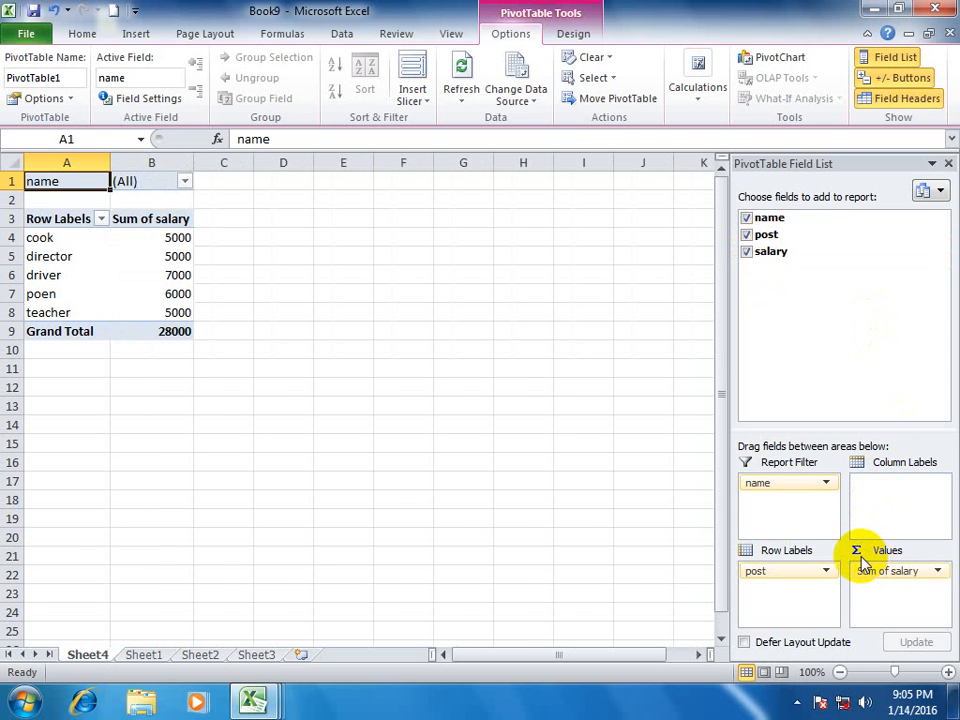
{"action": "left_click", "coordinate": [946, 166]}
Apply a green-to-red color scale to the PivotTable's salary sums in B4:B8, with red for the highest value.
{"action": "left_click_drag", "start_coordinate": [161, 238], "coordinate": [176, 306]}
{"action": "left_click", "coordinate": [80, 33]}
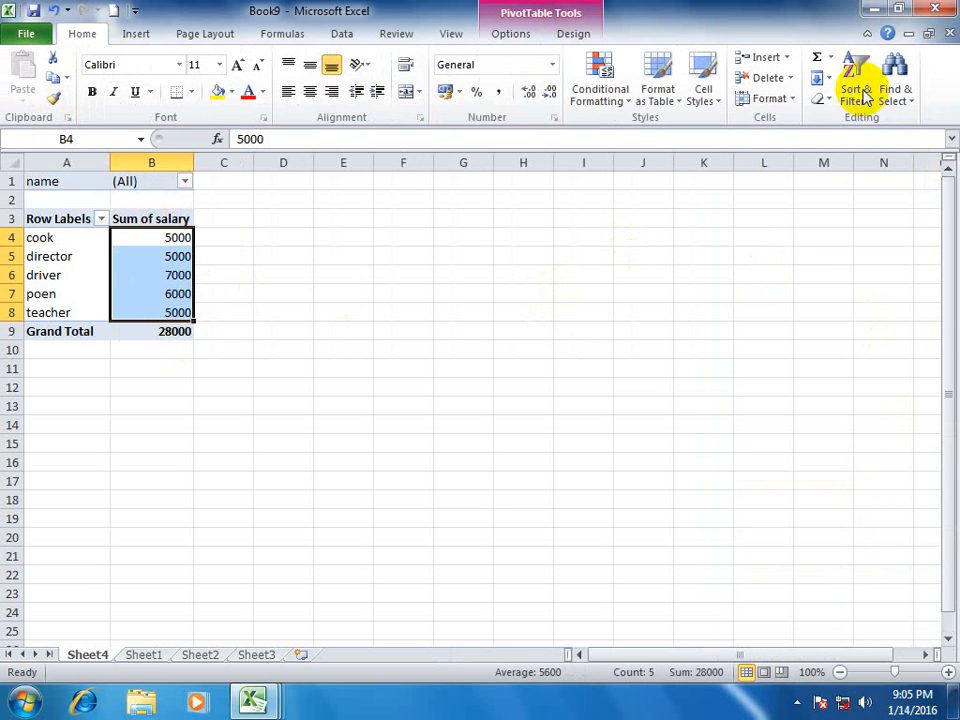
{"action": "left_click", "coordinate": [612, 95]}
{"action": "mouse_move", "coordinate": [693, 245]}
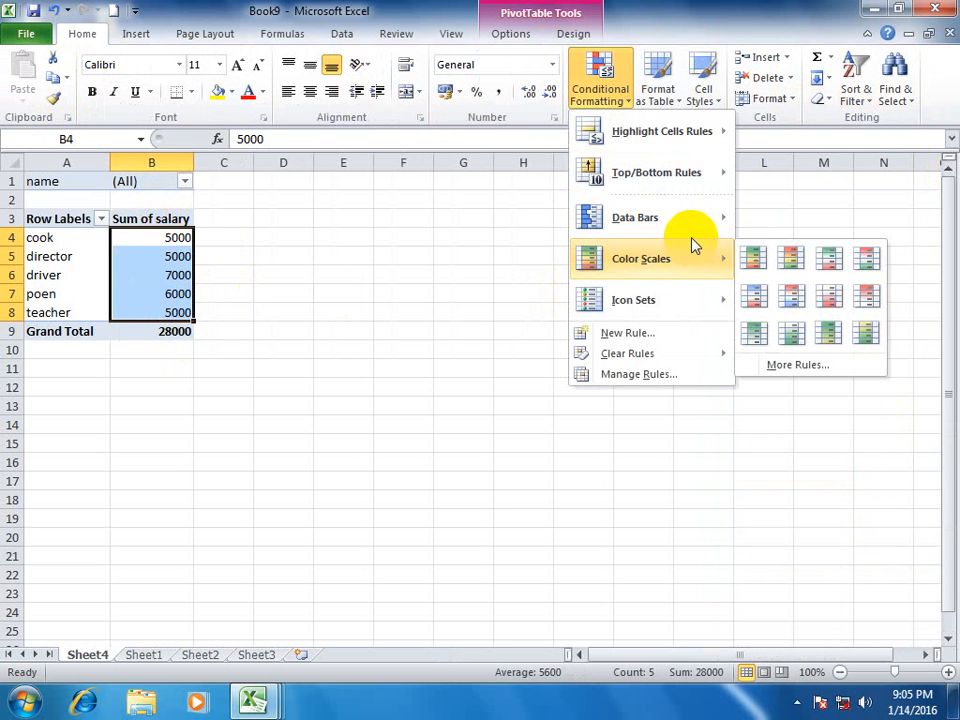
{"action": "left_click", "coordinate": [812, 325]}
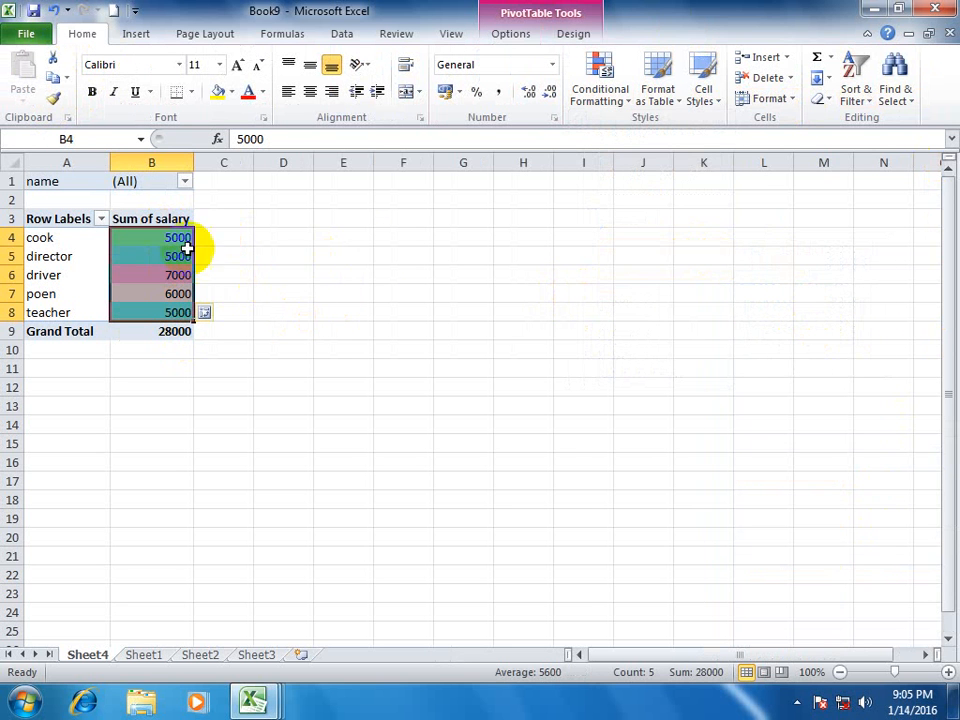
Clear the conditional formatting rules from this PivotTable.
{"action": "left_click", "coordinate": [600, 95]}
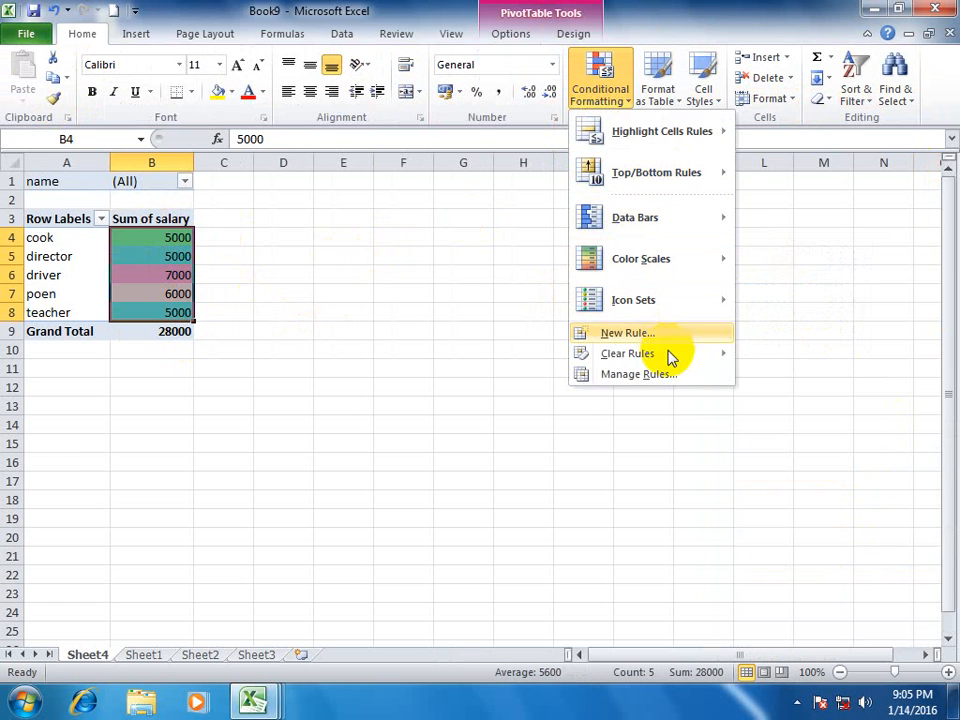
{"action": "mouse_move", "coordinate": [671, 355]}
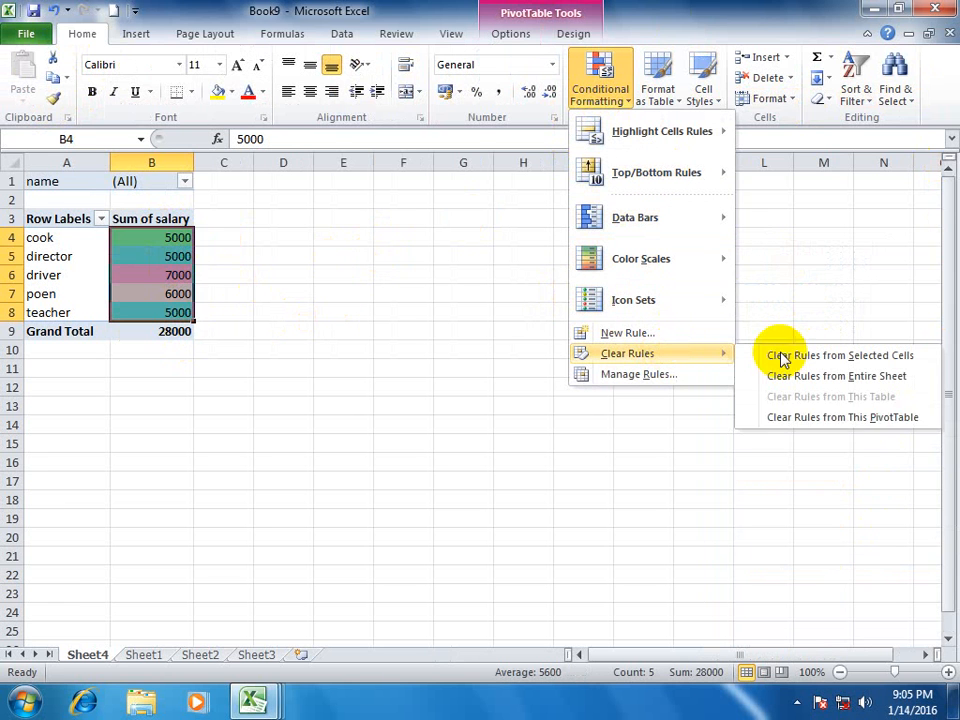
{"action": "left_click", "coordinate": [832, 418]}
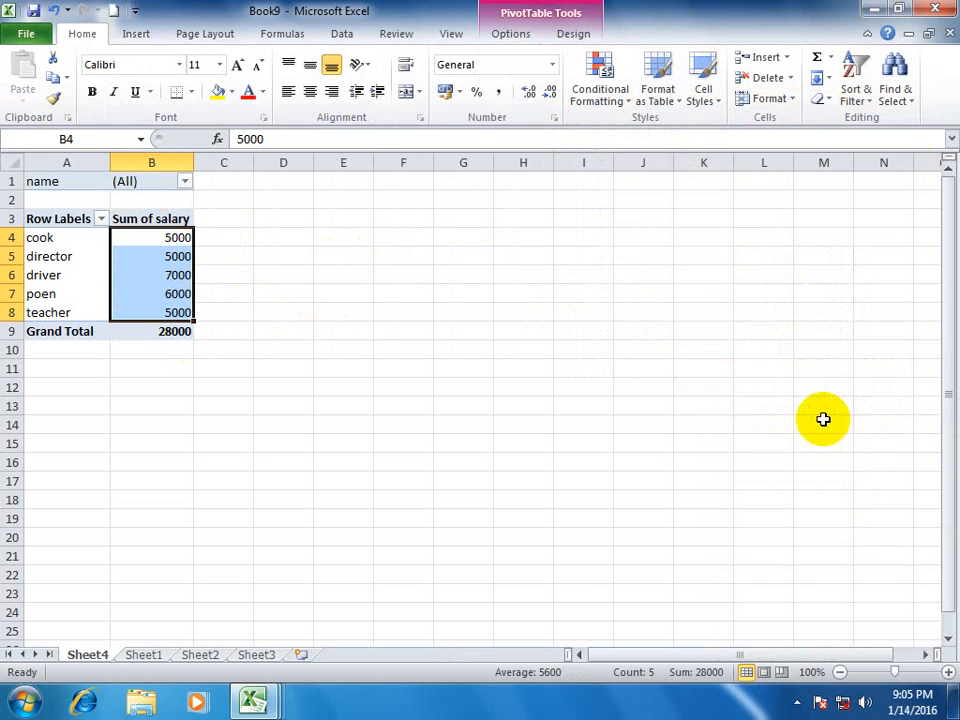
Apply a blue-white-red color scale to the salary sums in B4:B8, with blue for the lowest values.
{"action": "left_click", "coordinate": [604, 88]}
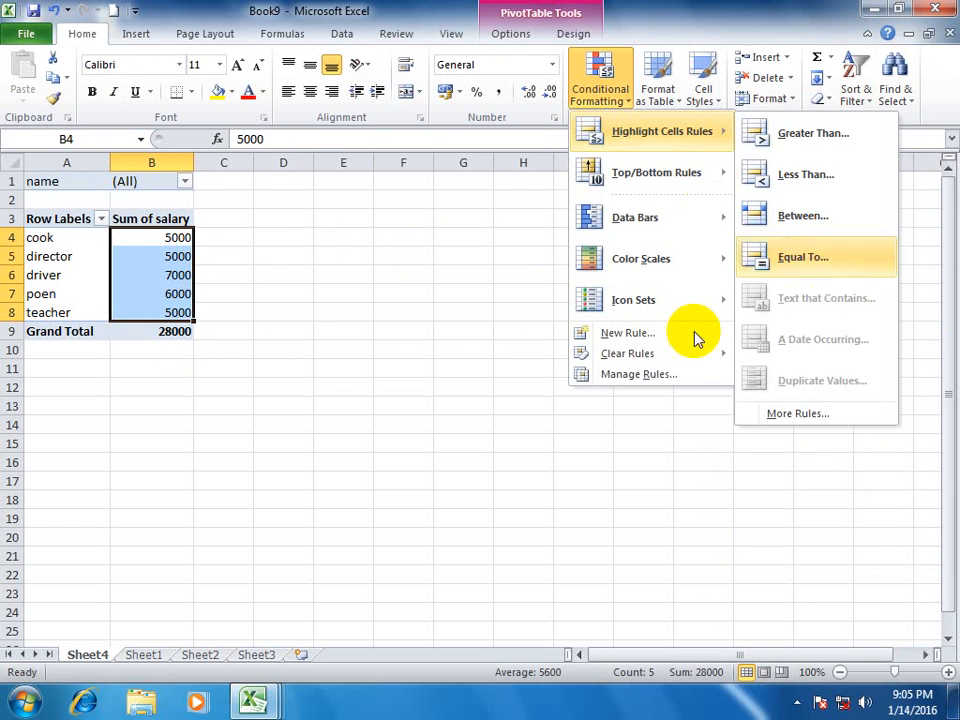
{"action": "left_click", "coordinate": [475, 343]}
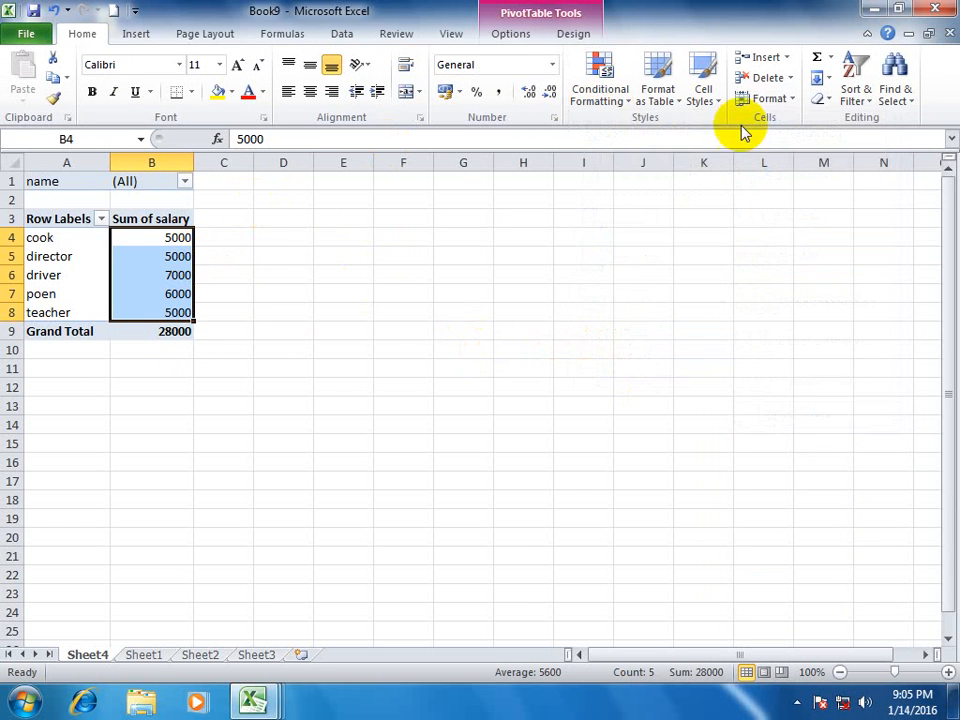
{"action": "left_click", "coordinate": [612, 98]}
{"action": "mouse_move", "coordinate": [690, 259]}
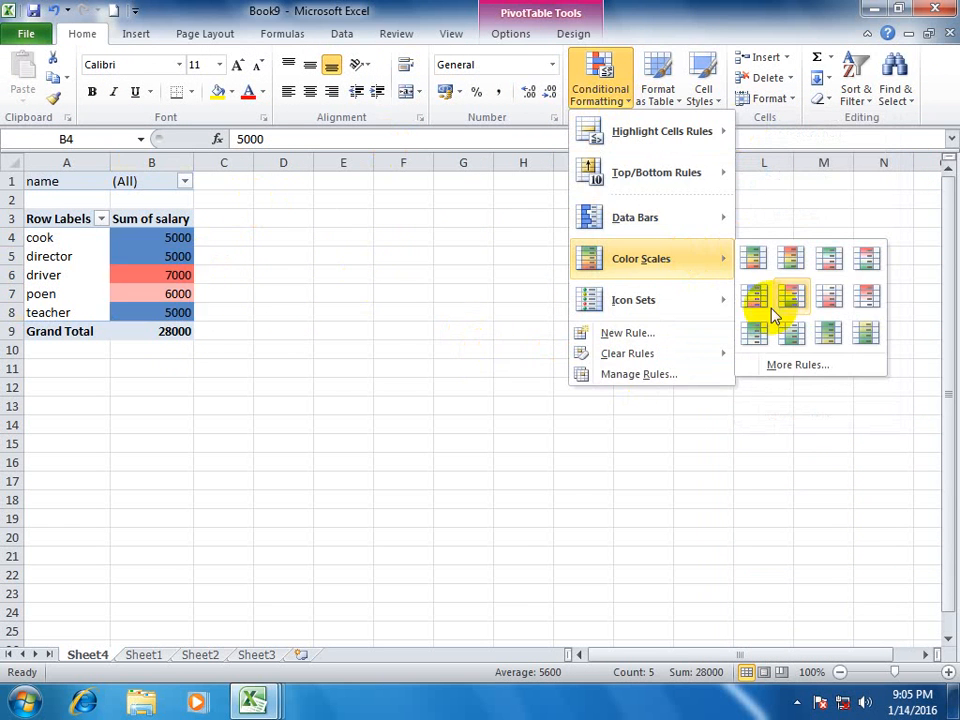
{"action": "left_click", "coordinate": [780, 298]}
Try deleting the Graded Color Scale rule in the Conditional Formatting Rules Manager, and cancel the change.
{"action": "left_click", "coordinate": [615, 100]}
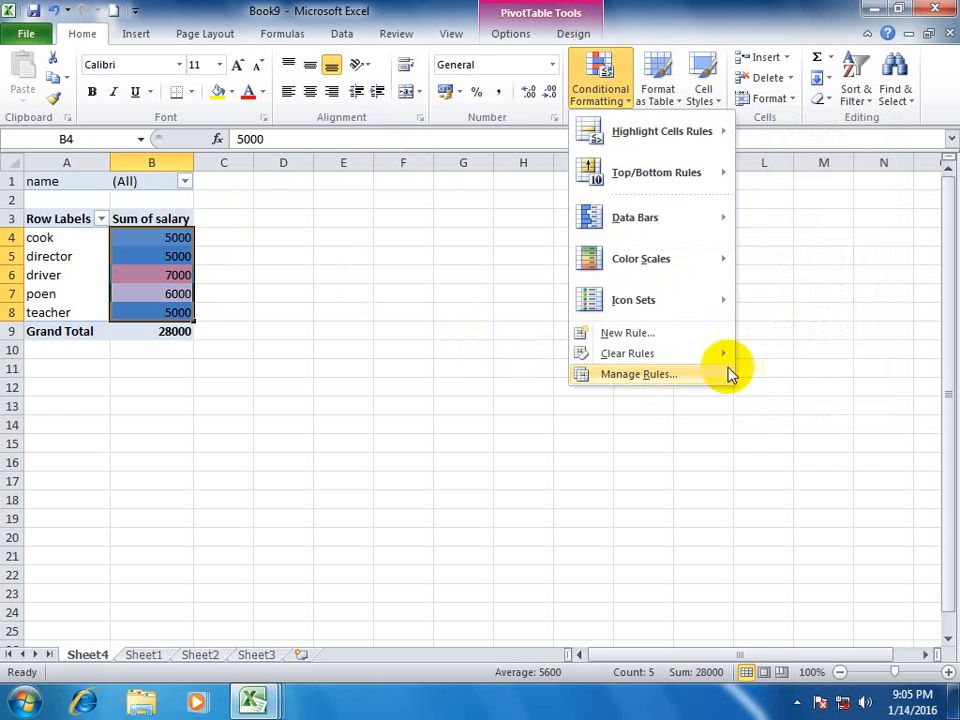
{"action": "left_click", "coordinate": [636, 374]}
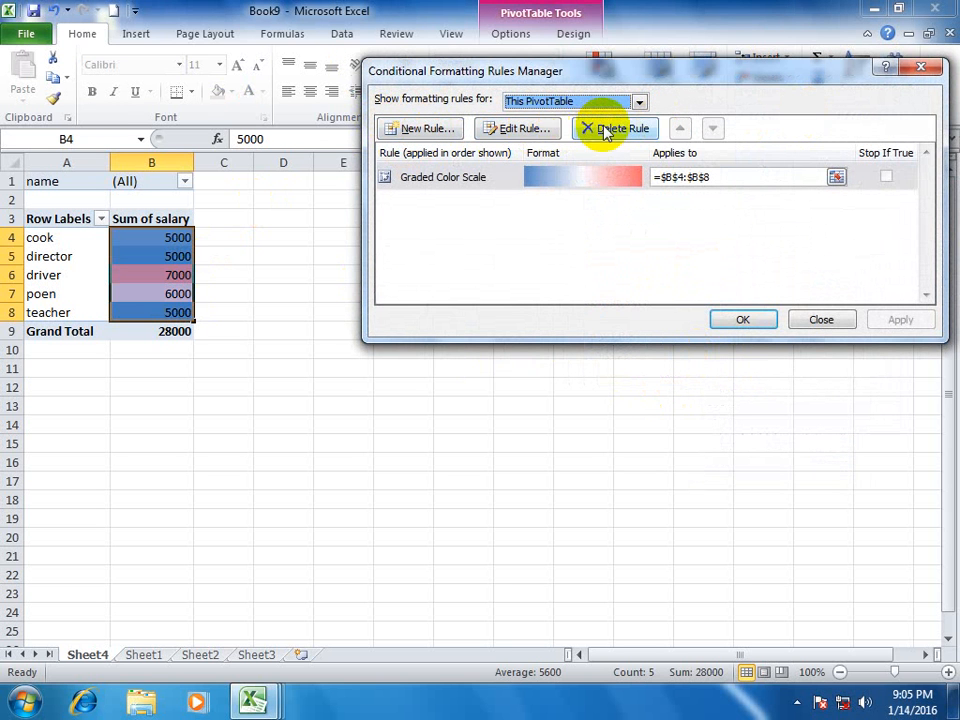
{"action": "left_click", "coordinate": [606, 128]}
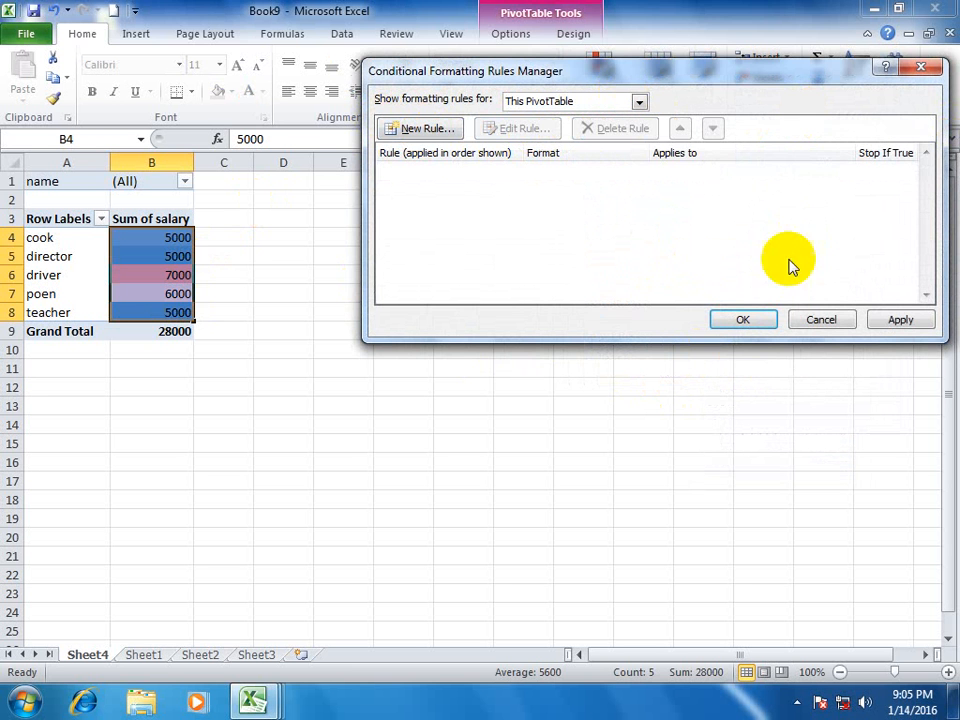
{"action": "left_click", "coordinate": [817, 319]}
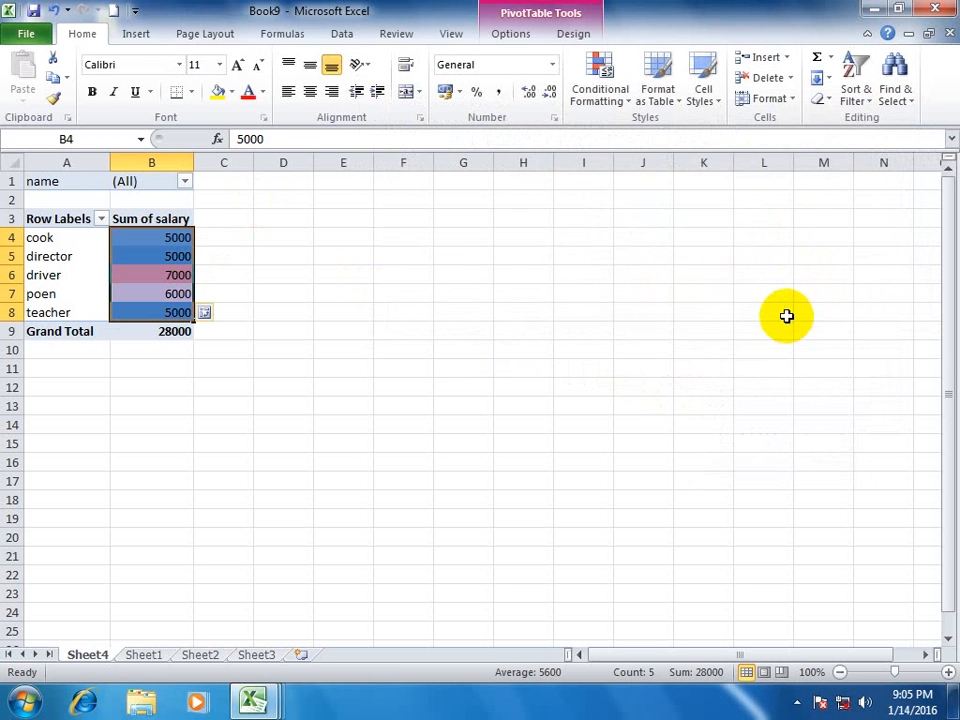
Format the range F8:H15 on Sheet1 as a table with headers, using a green medium style with banded rows.
{"action": "left_click", "coordinate": [660, 100]}
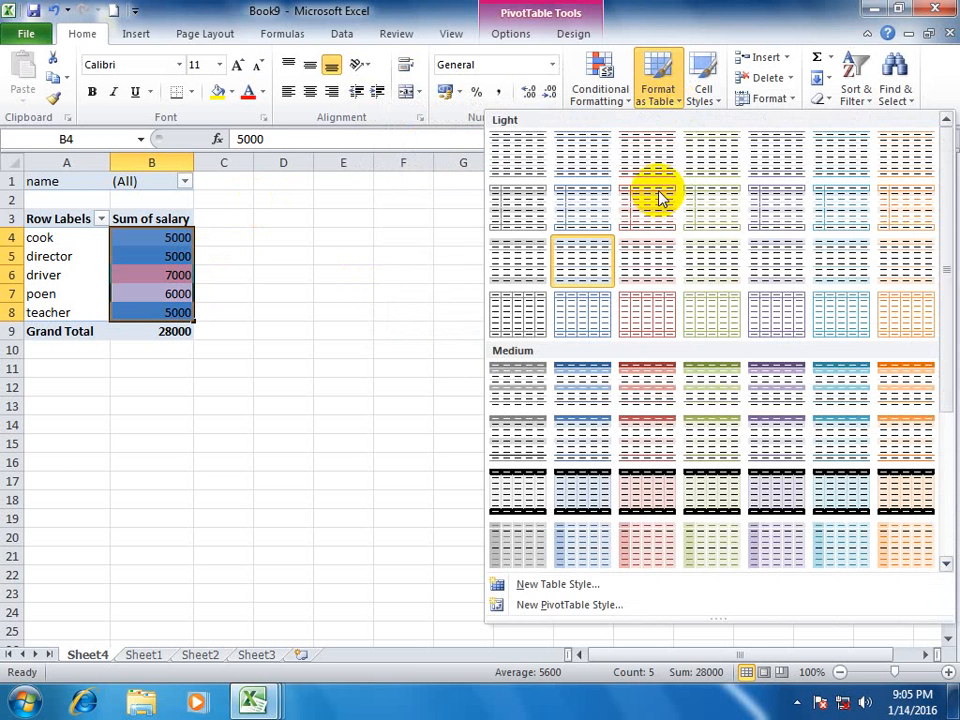
{"action": "left_click", "coordinate": [343, 294]}
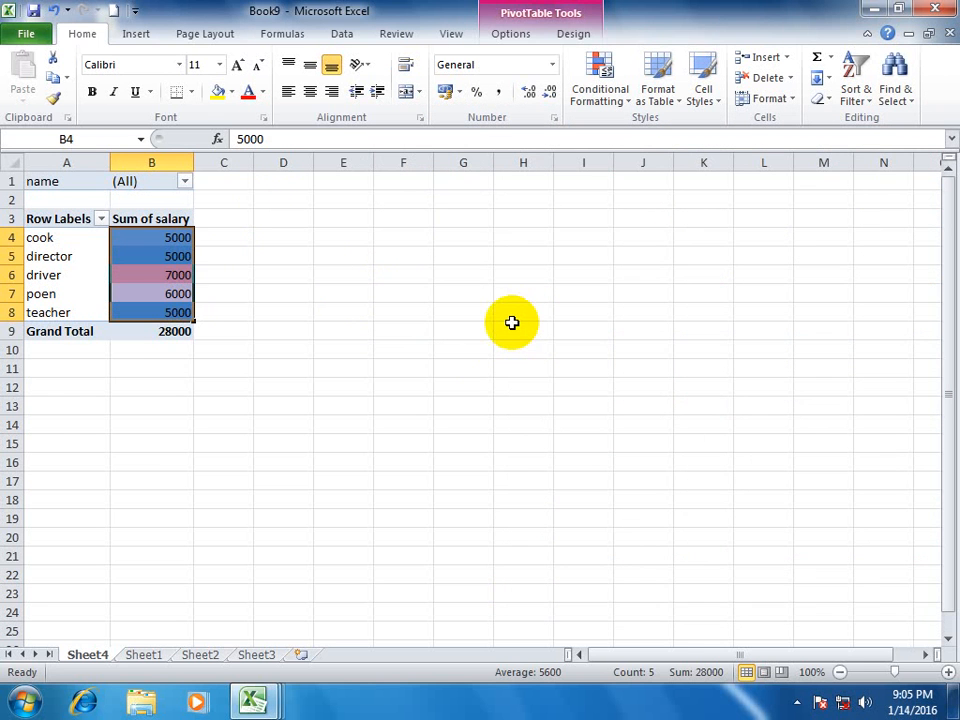
{"action": "left_click", "coordinate": [143, 654]}
{"action": "left_click", "coordinate": [564, 443]}
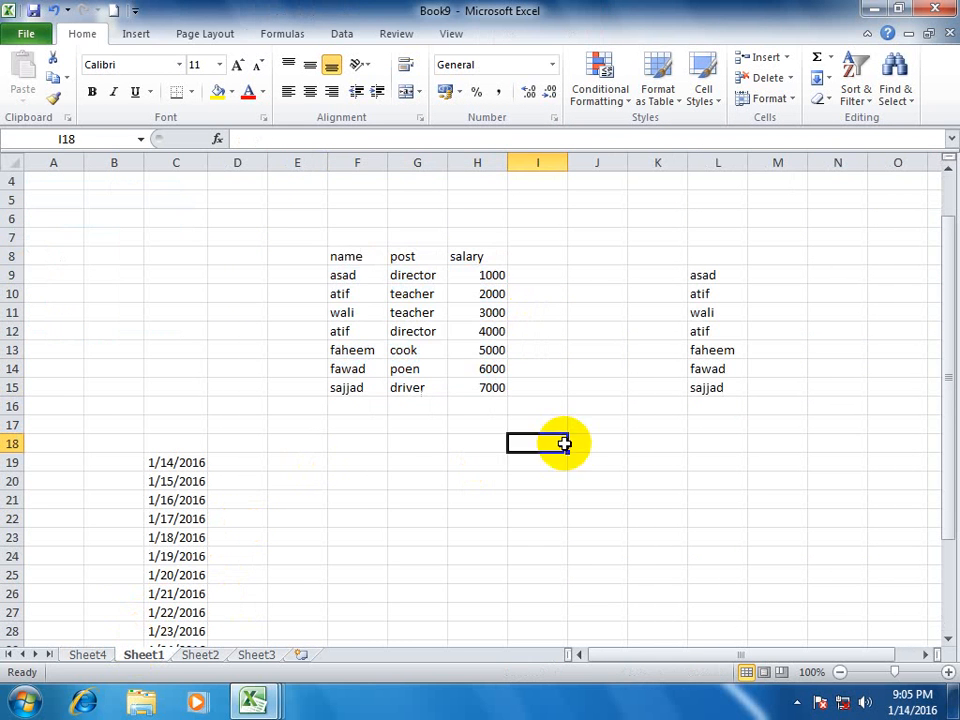
{"action": "left_click_drag", "start_coordinate": [356, 254], "coordinate": [475, 390]}
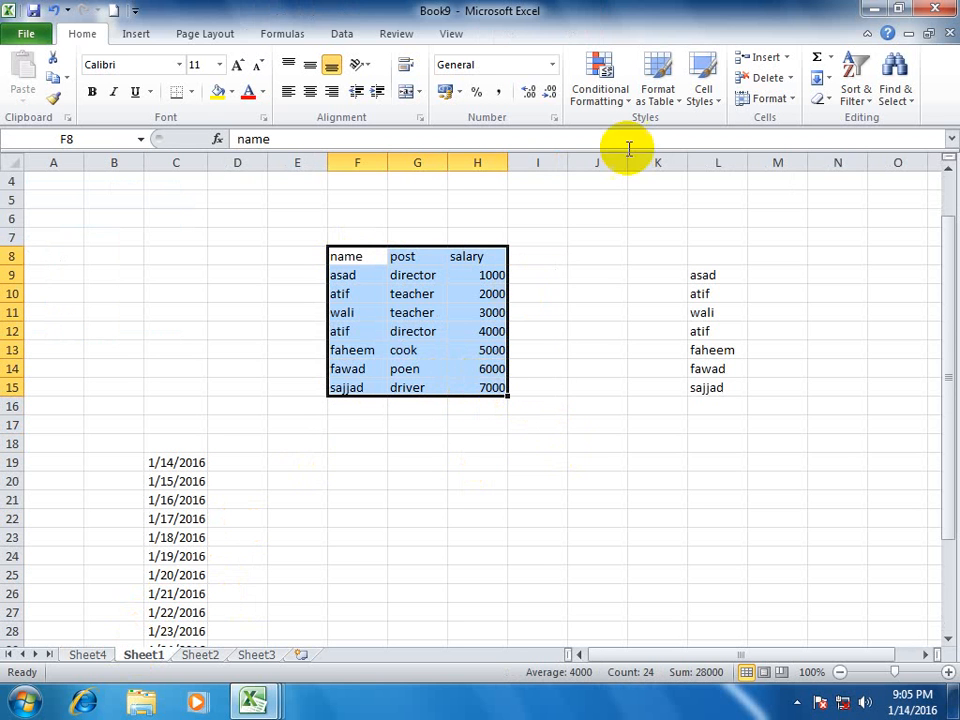
{"action": "left_click", "coordinate": [660, 95]}
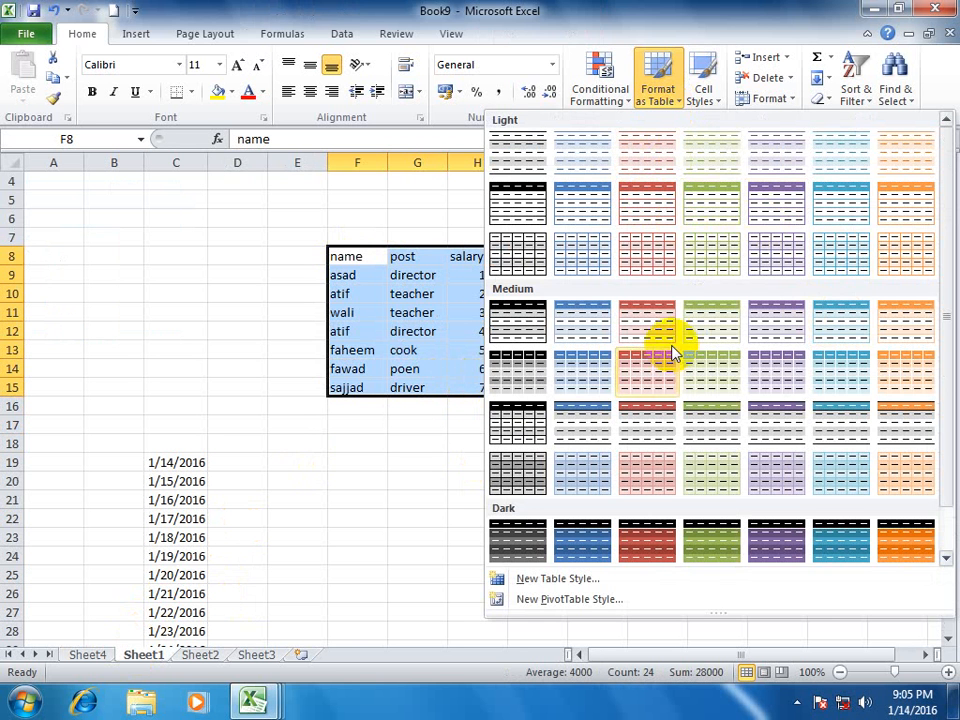
{"action": "left_click", "coordinate": [709, 326]}
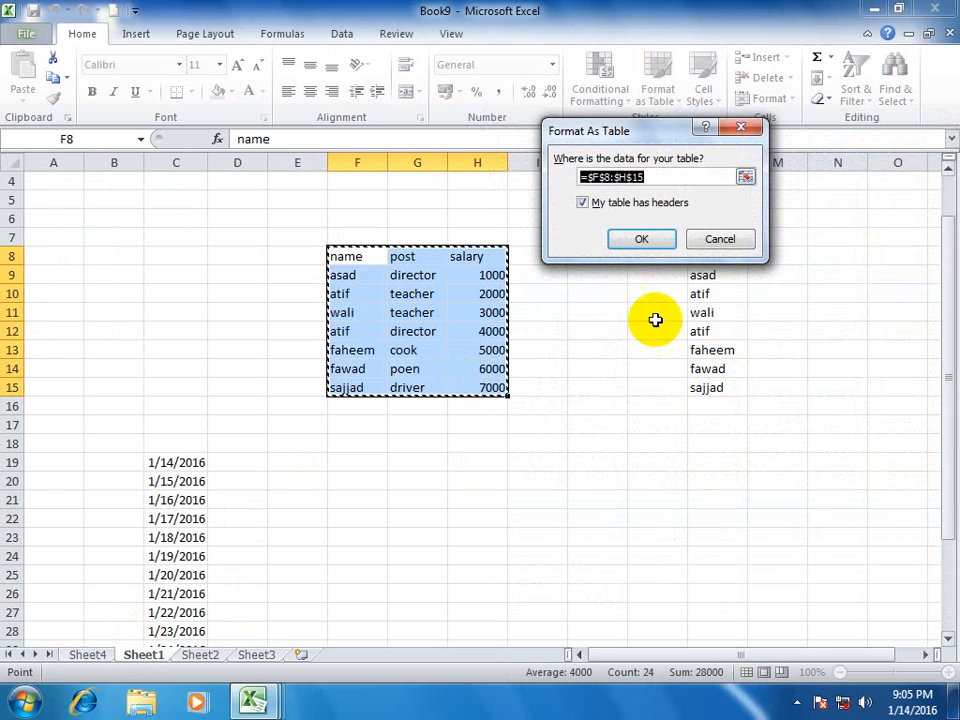
{"action": "left_click", "coordinate": [650, 238]}
Try the red and purple table styles on the name, post and salary table, and settle on the aqua one.
{"action": "left_click", "coordinate": [675, 86]}
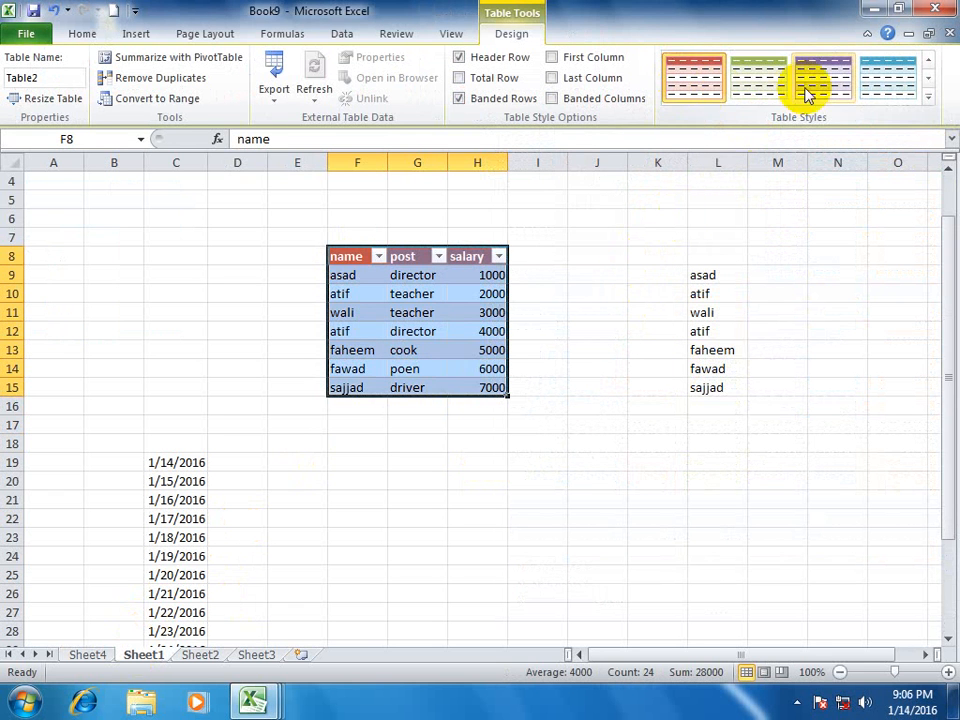
{"action": "left_click", "coordinate": [806, 94]}
{"action": "left_click", "coordinate": [887, 82]}
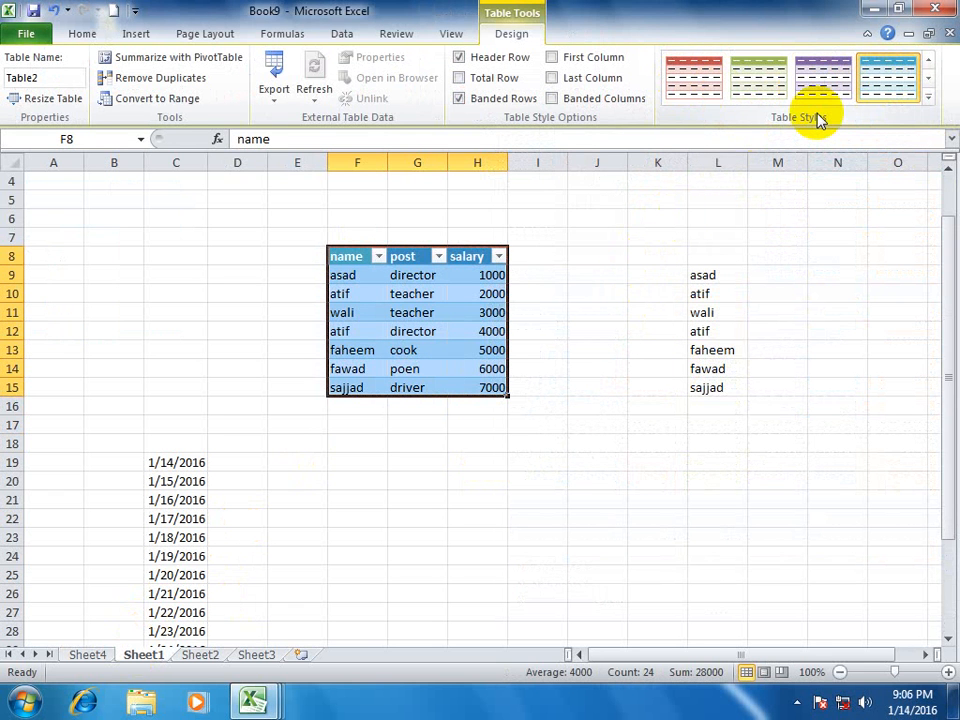
{"action": "left_click", "coordinate": [600, 238]}
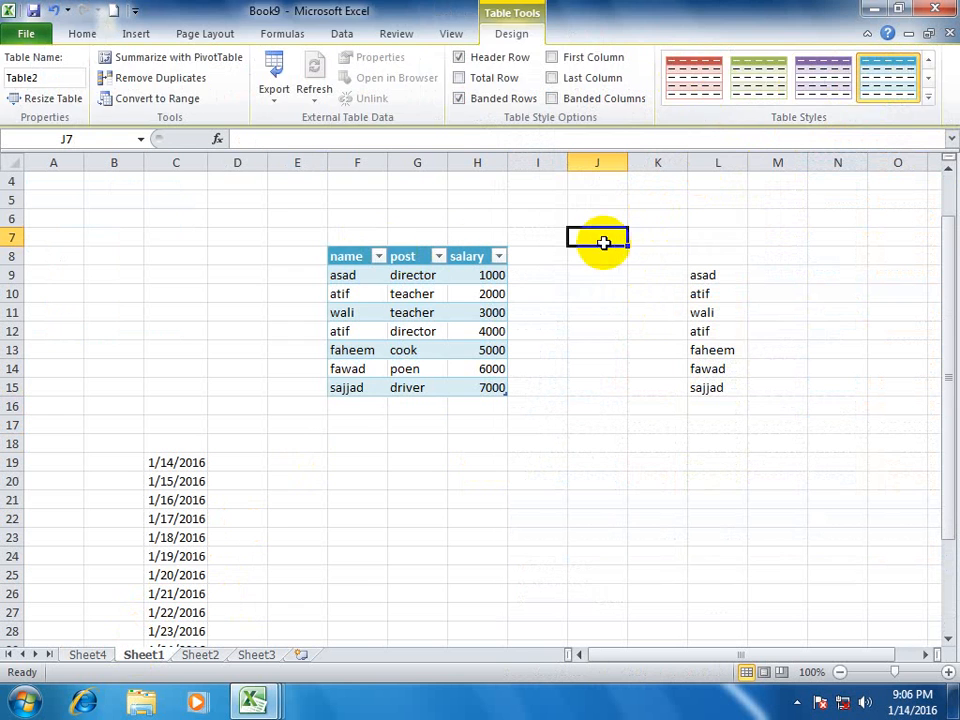
{"action": "left_click", "coordinate": [537, 312]}
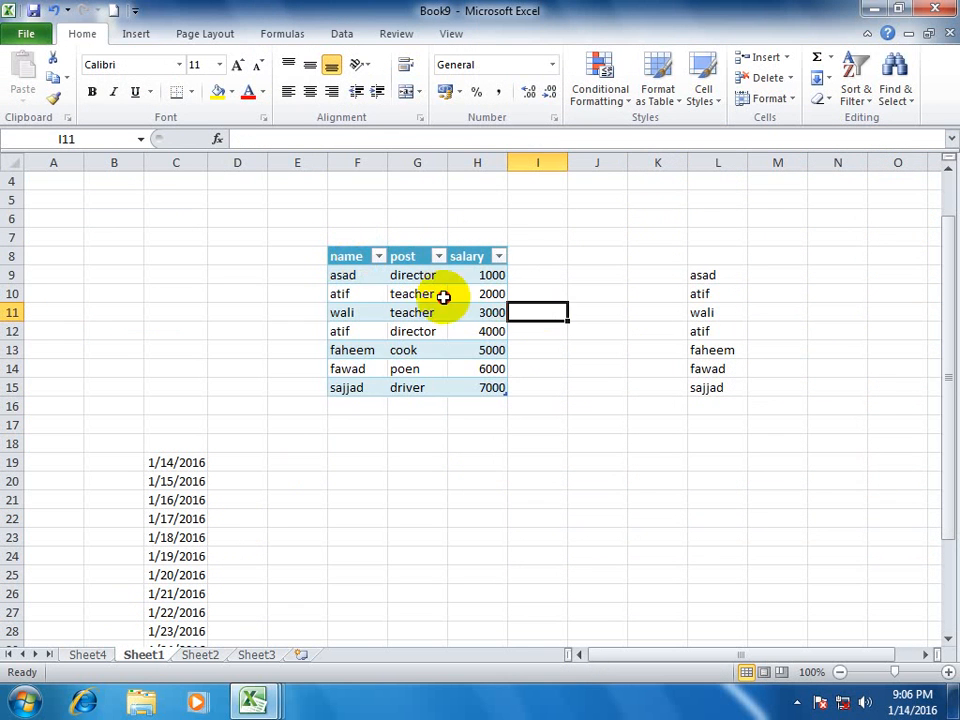
Start a new table style for the name, post and salary table, naming it after the first person listed there.
{"action": "left_click_drag", "start_coordinate": [352, 256], "coordinate": [499, 388]}
{"action": "left_click", "coordinate": [136, 33]}
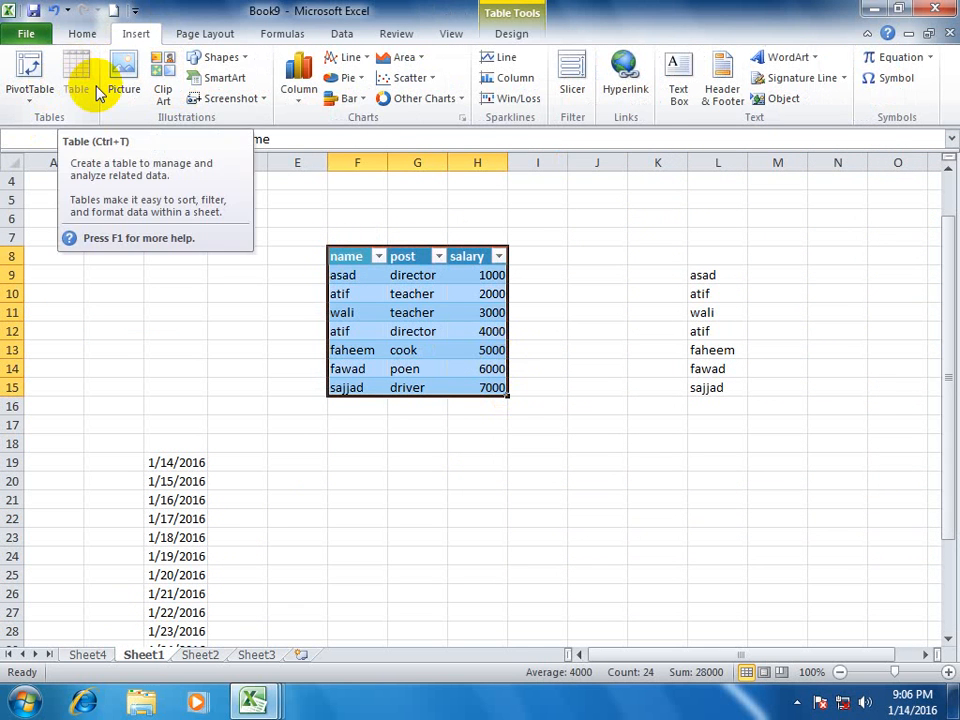
{"action": "left_click", "coordinate": [82, 33]}
{"action": "left_click", "coordinate": [668, 98]}
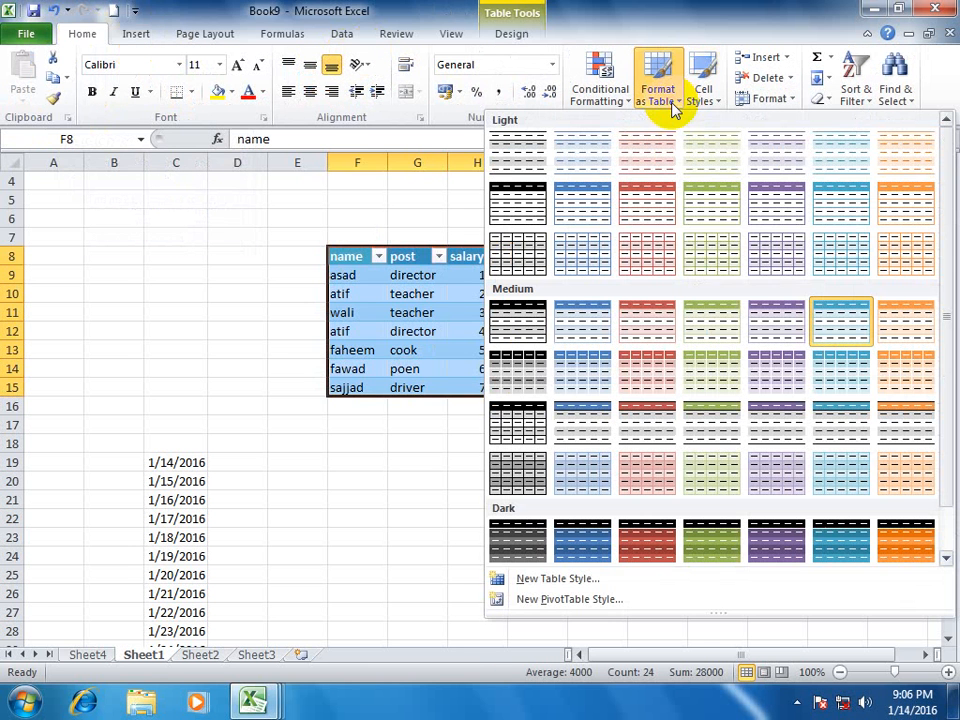
{"action": "left_click", "coordinate": [563, 579]}
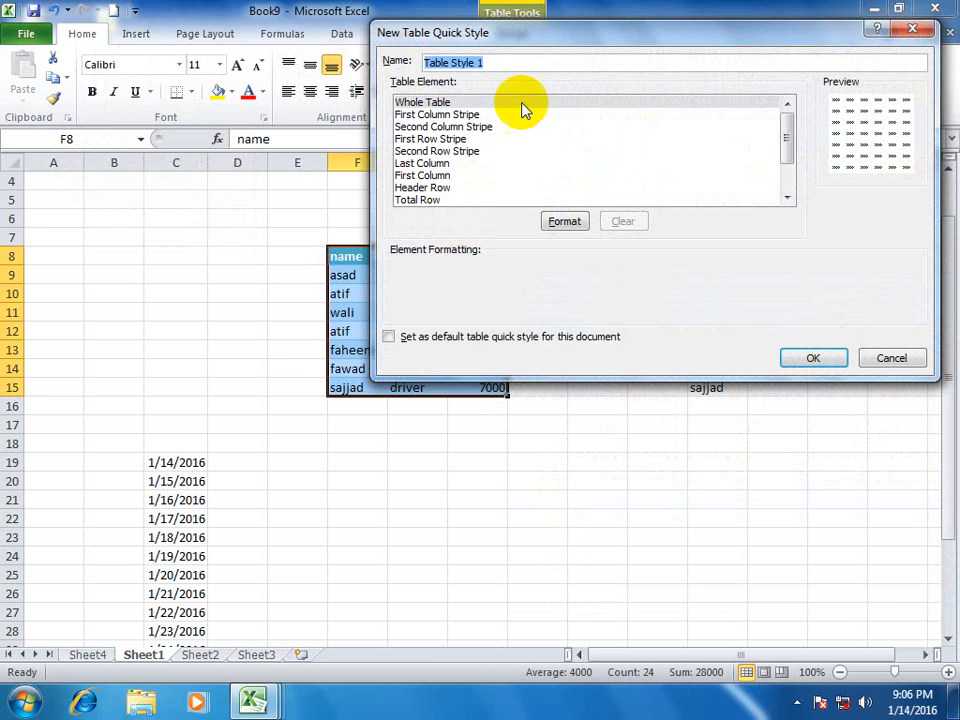
{"action": "type", "text": "asad"}
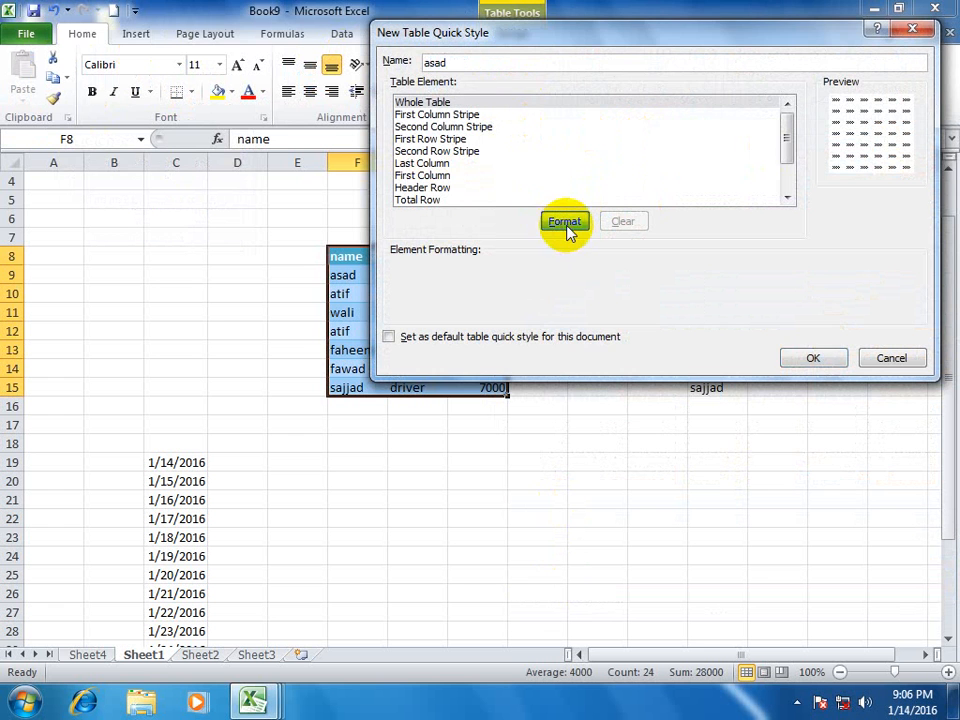
Format the new style's Whole Table element with a light blue font and a dark red fill, and save the style.
{"action": "left_click", "coordinate": [566, 223]}
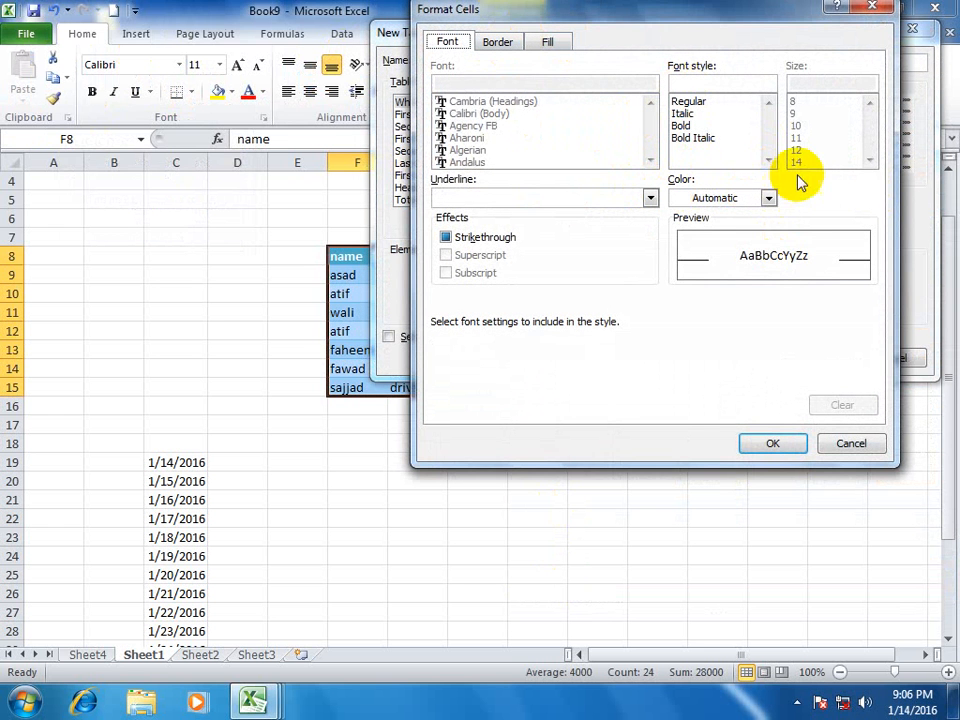
{"action": "left_click", "coordinate": [770, 198]}
{"action": "left_click", "coordinate": [765, 274]}
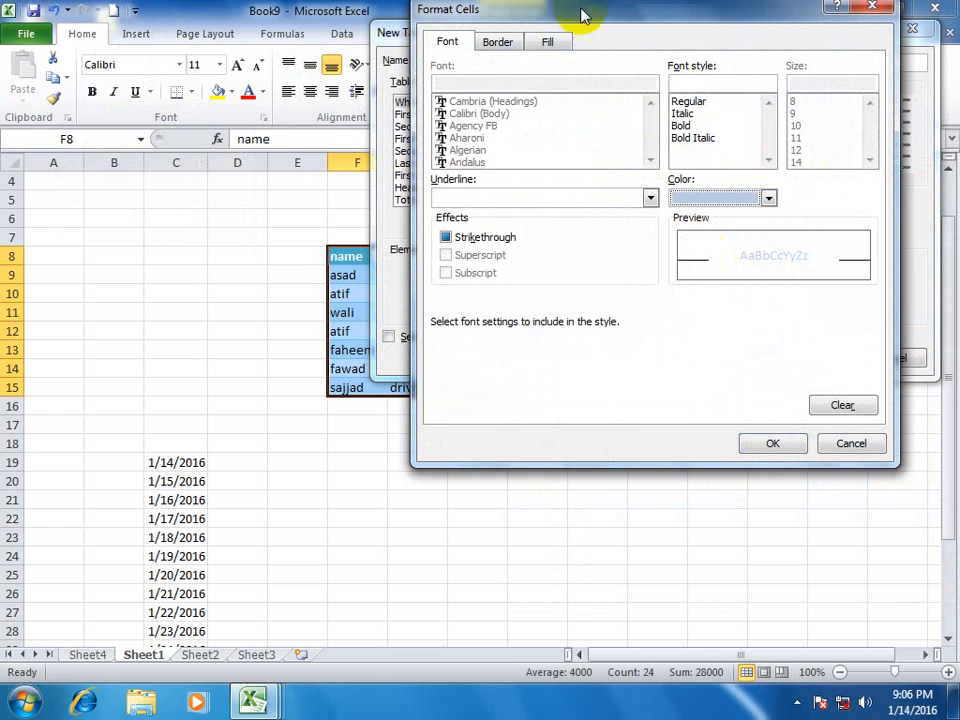
{"action": "left_click", "coordinate": [500, 43]}
{"action": "left_click", "coordinate": [549, 41]}
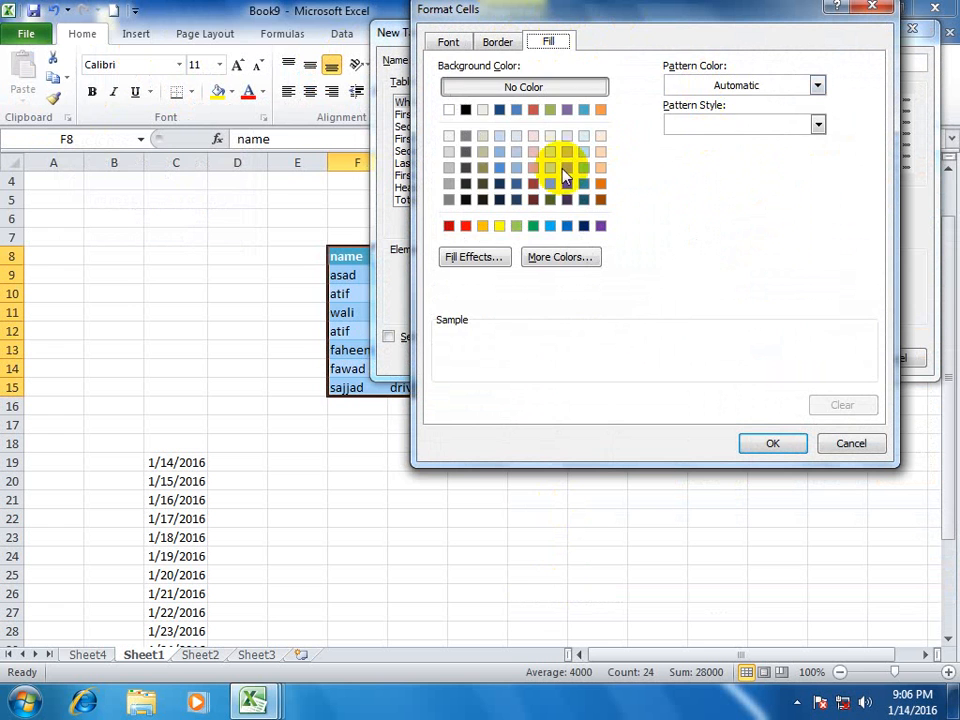
{"action": "left_click", "coordinate": [534, 184]}
{"action": "left_click", "coordinate": [778, 444]}
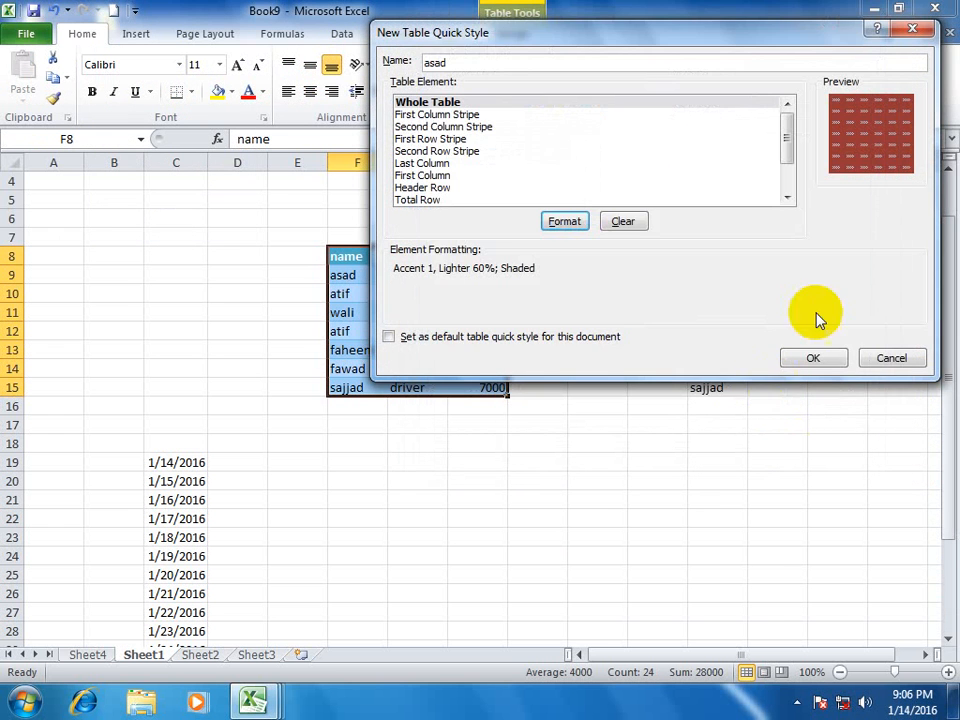
{"action": "left_click", "coordinate": [812, 362]}
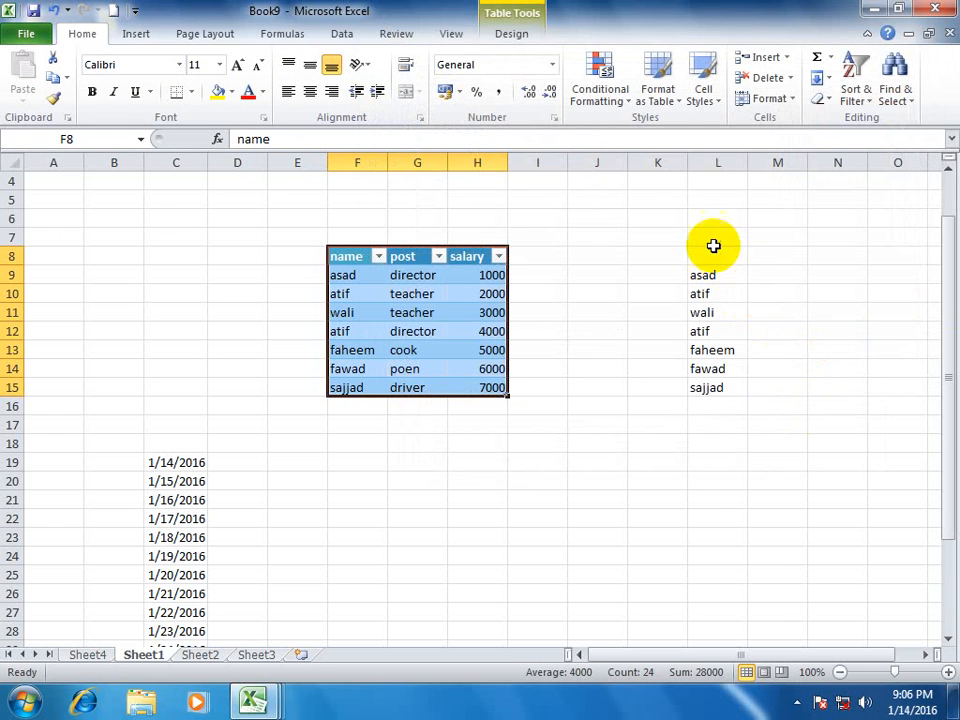
{"action": "left_click", "coordinate": [664, 88]}
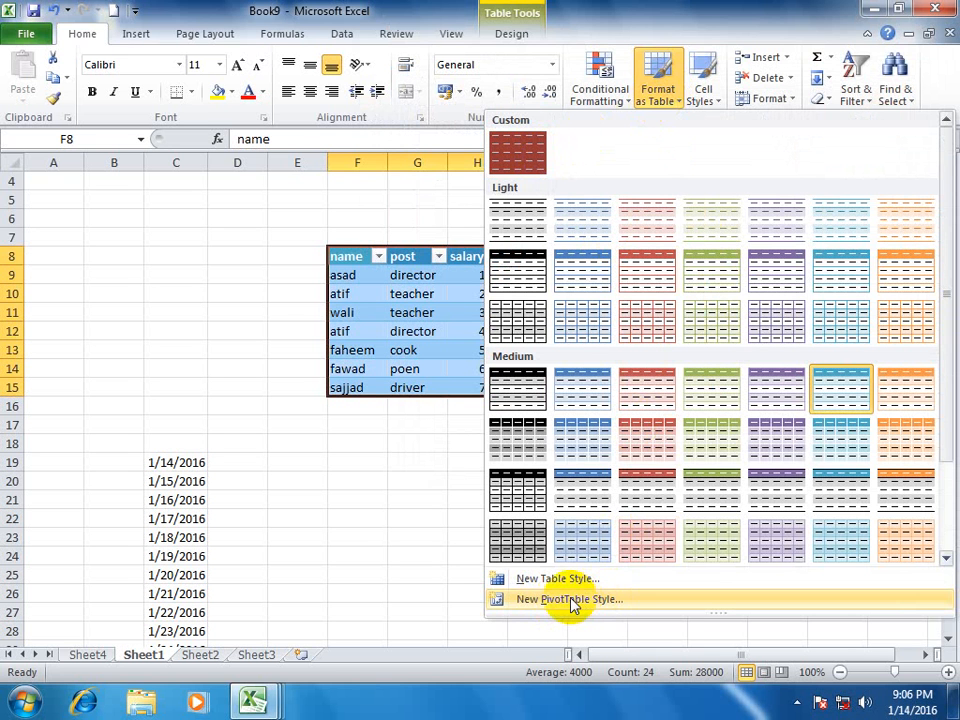
{"action": "left_click", "coordinate": [138, 34]}
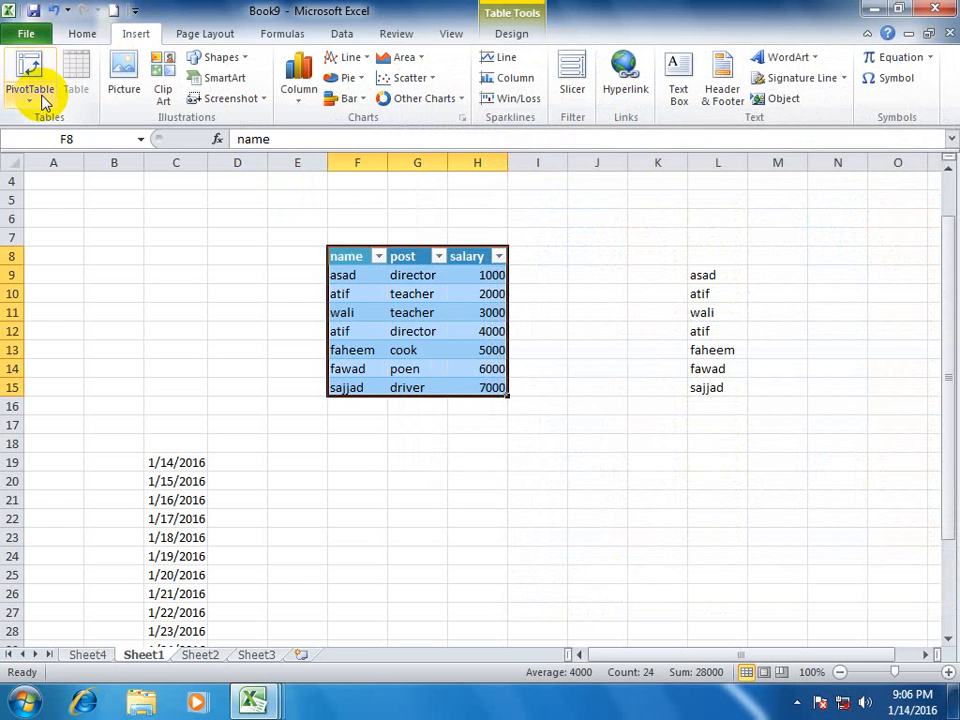
{"action": "left_click", "coordinate": [84, 34]}
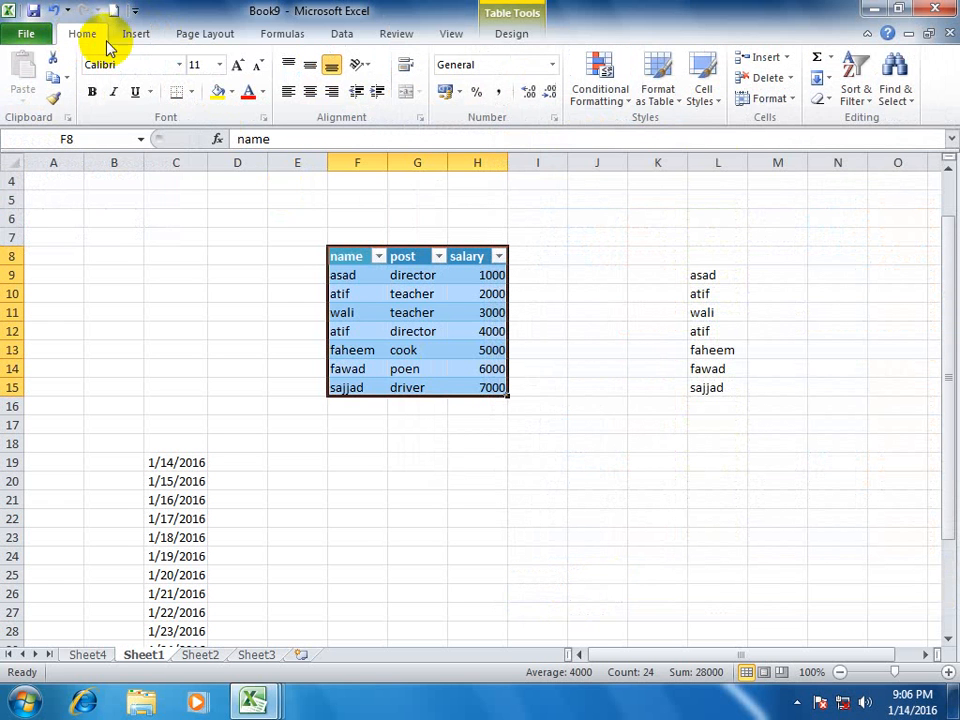
{"action": "left_click", "coordinate": [703, 95]}
{"action": "left_click", "coordinate": [586, 556]}
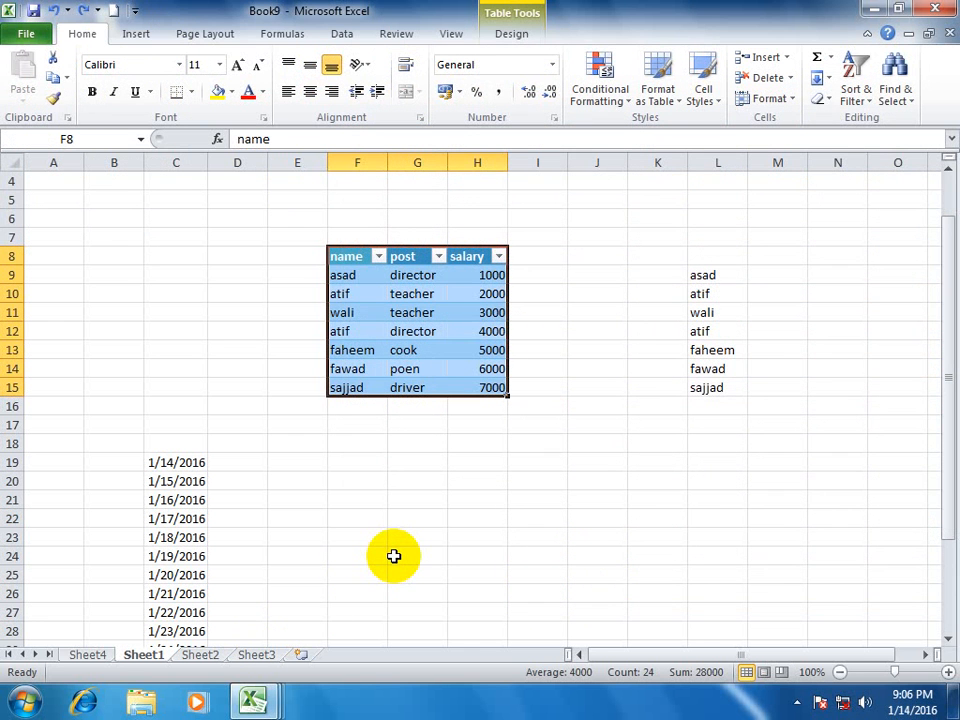
Undo the table formatting of F8:H15 and the color scale on the PivotTable's salary sums, and return to Sheet1.
{"action": "key", "text": "ctrl+z"}
{"action": "key", "text": "ctrl+z"}
{"action": "key", "text": "ctrl+z"}
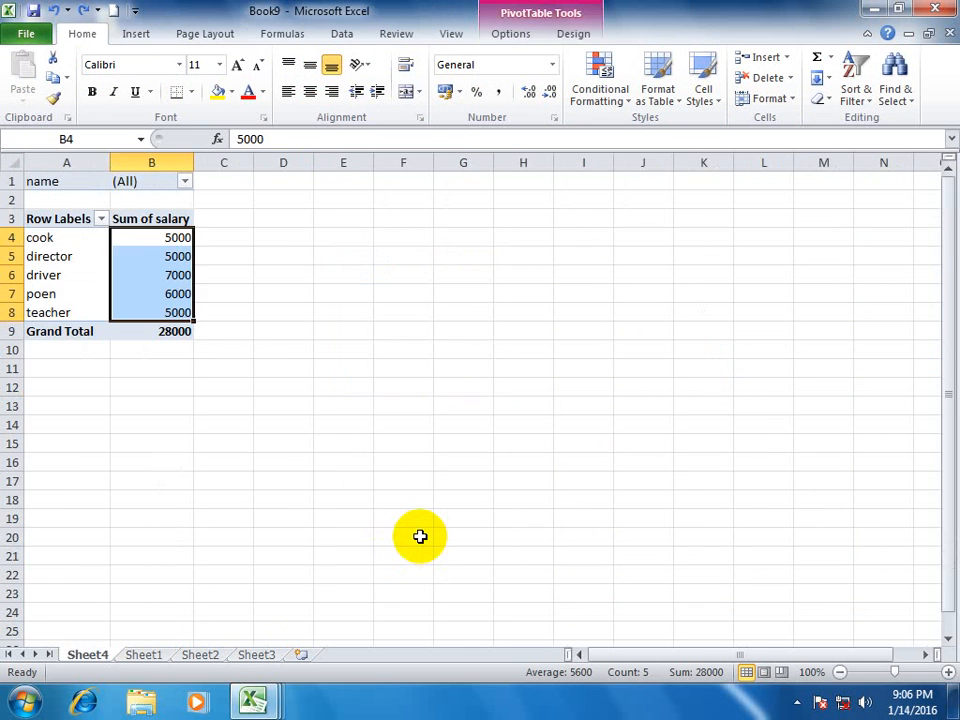
{"action": "left_click", "coordinate": [143, 654]}
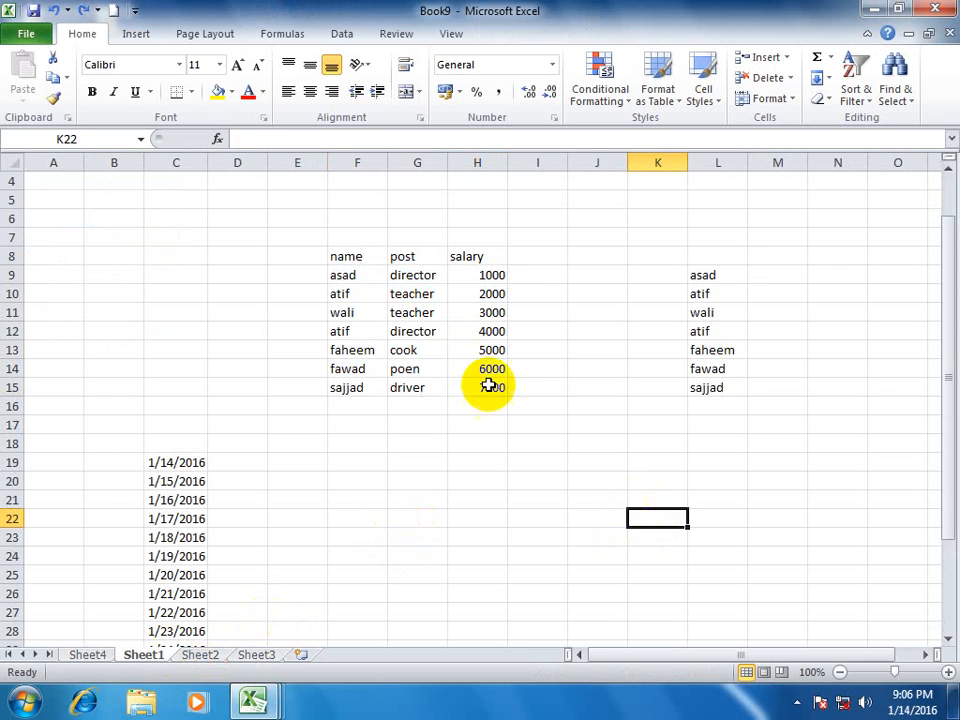
Apply the 40% - Accent3 cell style to the salary 2000 row, F10:H10.
{"action": "left_click_drag", "start_coordinate": [357, 290], "coordinate": [492, 293]}
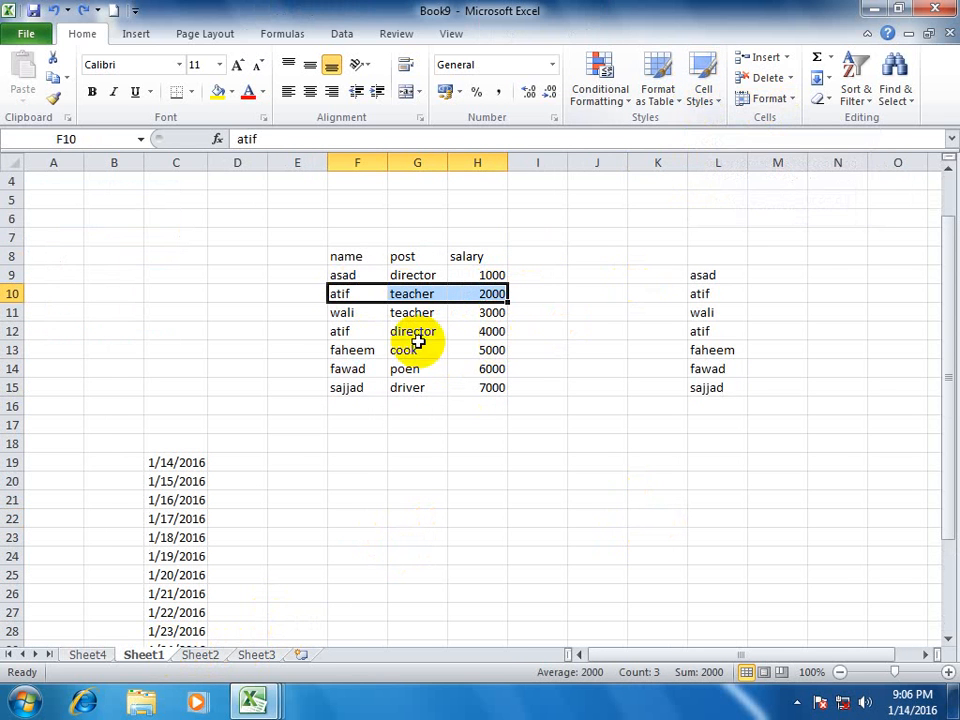
{"action": "left_click_drag", "start_coordinate": [345, 331], "coordinate": [536, 339]}
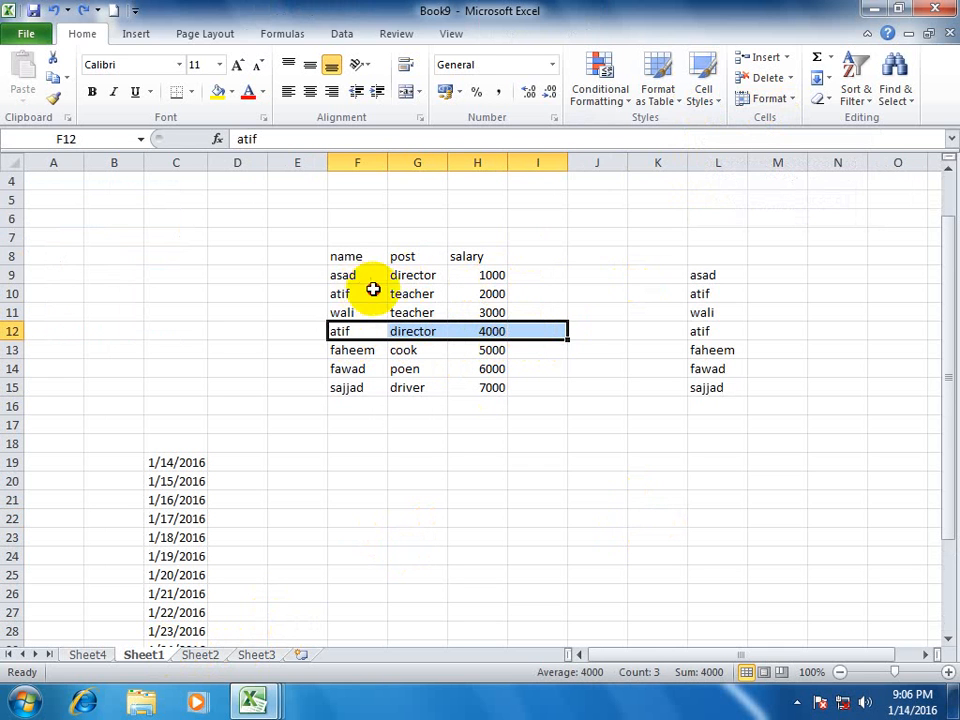
{"action": "left_click_drag", "start_coordinate": [373, 289], "coordinate": [461, 294]}
{"action": "left_click", "coordinate": [702, 95]}
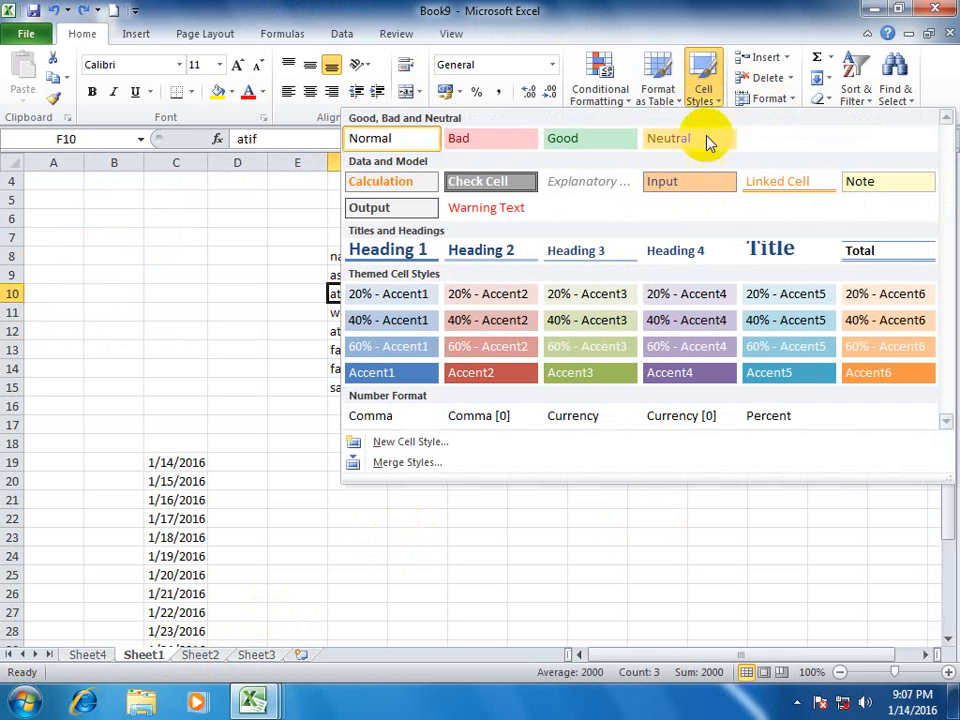
{"action": "left_click", "coordinate": [628, 330]}
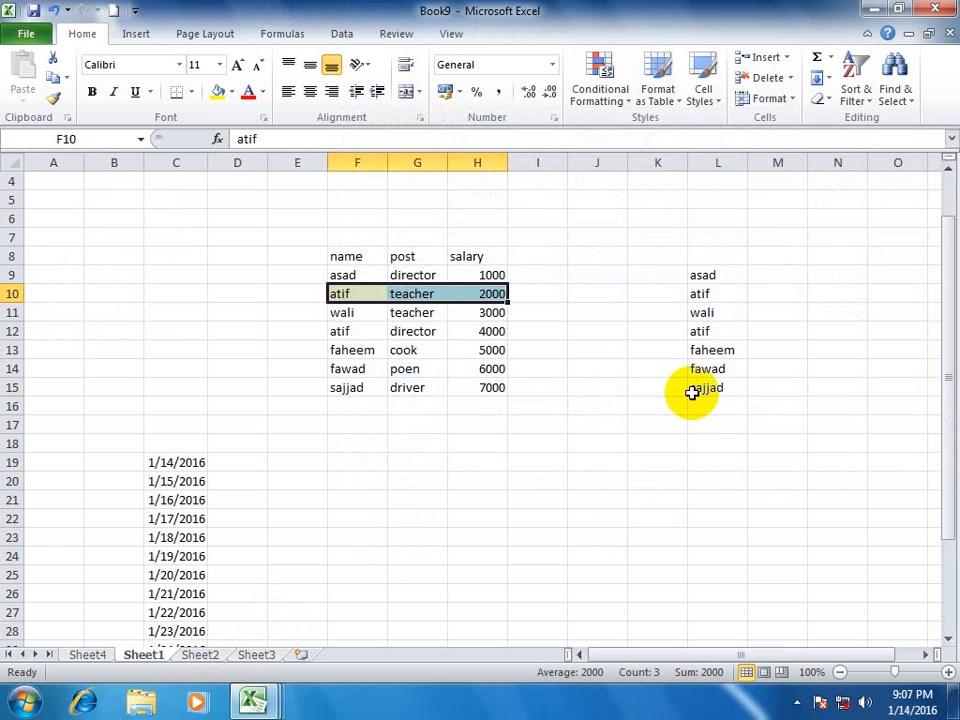
Apply the 40% - Accent4 cell style to the salary 4000 row, F12:H12.
{"action": "left_click_drag", "start_coordinate": [345, 331], "coordinate": [490, 331]}
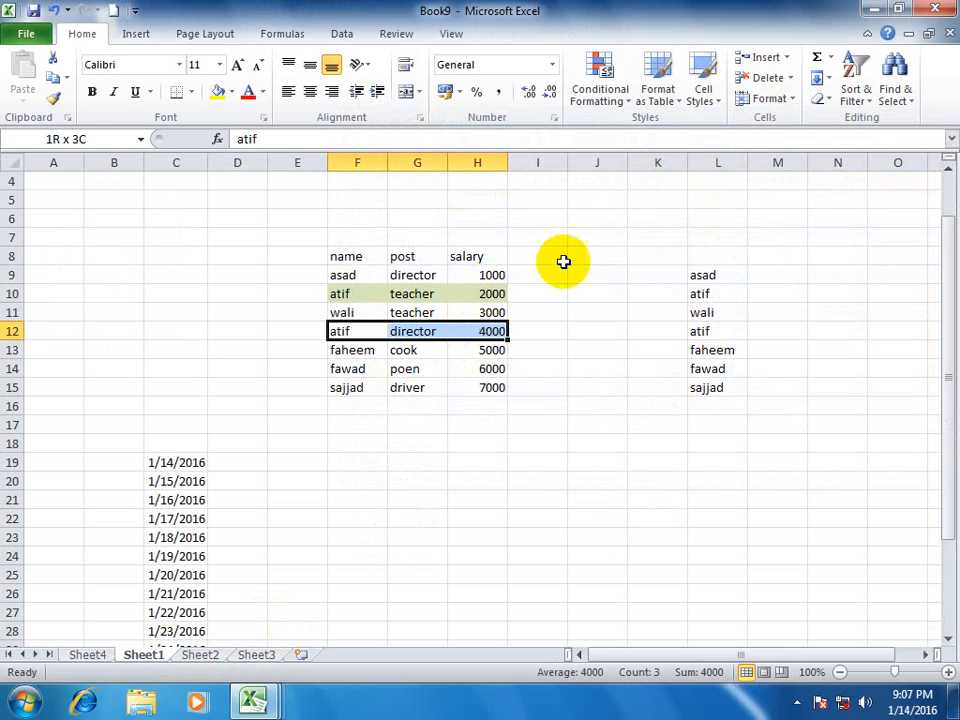
{"action": "left_click", "coordinate": [706, 98]}
{"action": "left_click", "coordinate": [690, 322]}
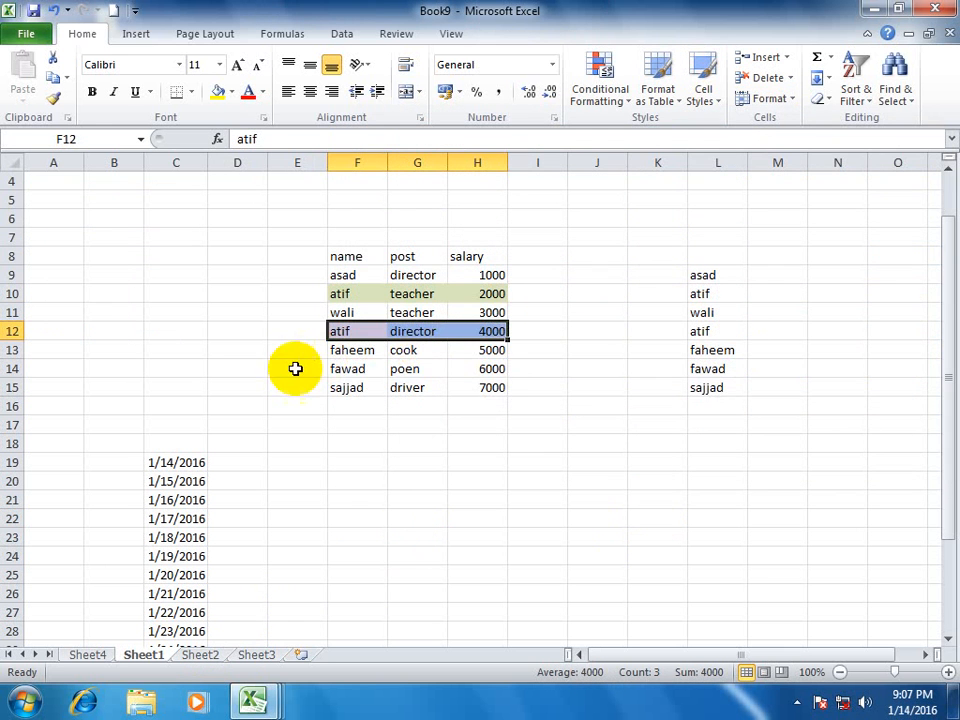
Apply the 60% - Accent3 cell style to the salary 6000 row, F14:H14.
{"action": "left_click_drag", "start_coordinate": [345, 368], "coordinate": [500, 368]}
{"action": "left_click", "coordinate": [703, 97]}
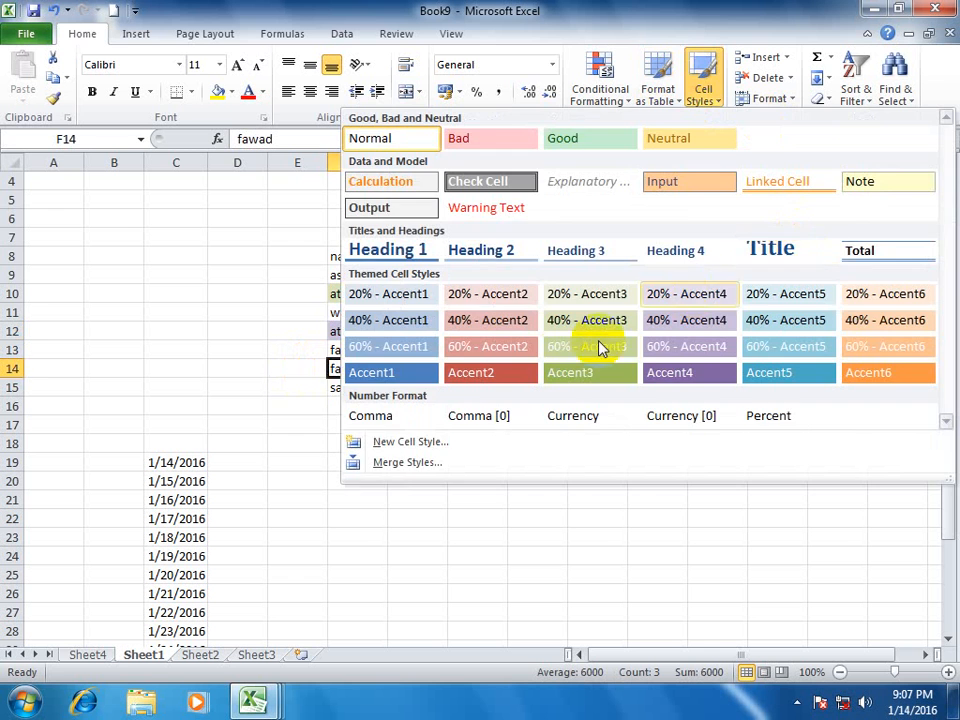
{"action": "left_click", "coordinate": [789, 371]}
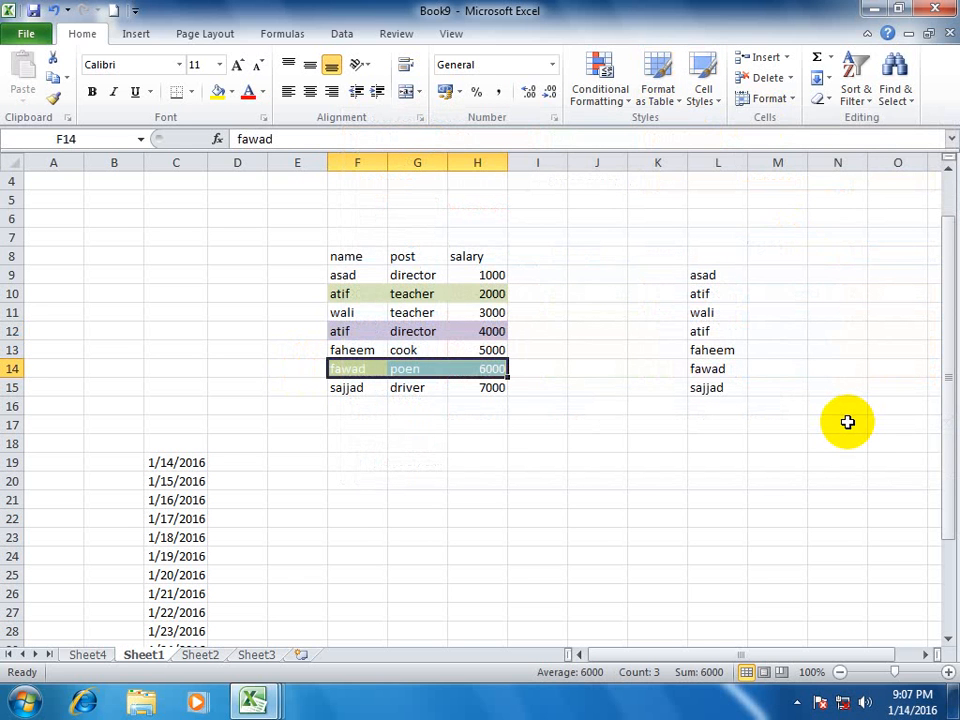
Start a new cell style and exclude number, alignment, font, border, fill and protection from it.
{"action": "left_click", "coordinate": [711, 95]}
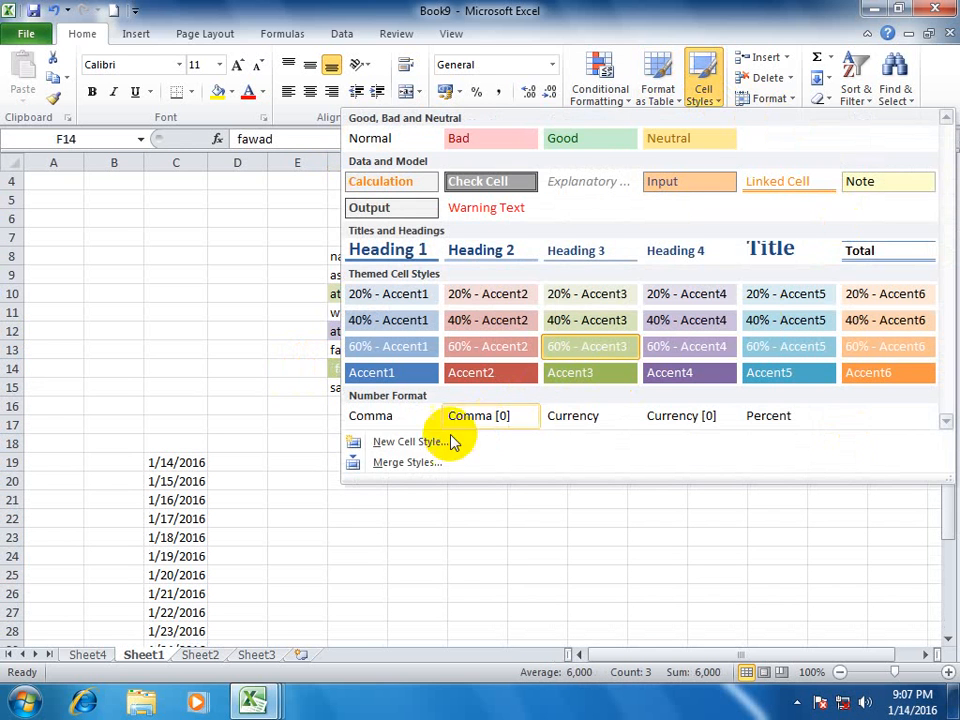
{"action": "left_click", "coordinate": [440, 449]}
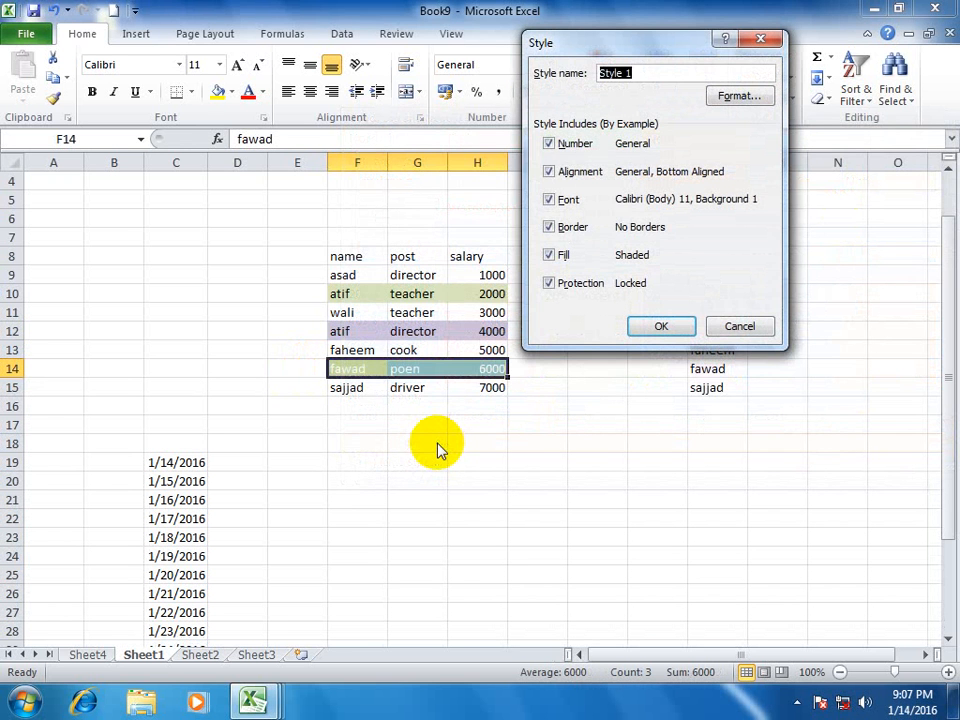
{"action": "left_click", "coordinate": [550, 173]}
{"action": "left_click", "coordinate": [551, 200]}
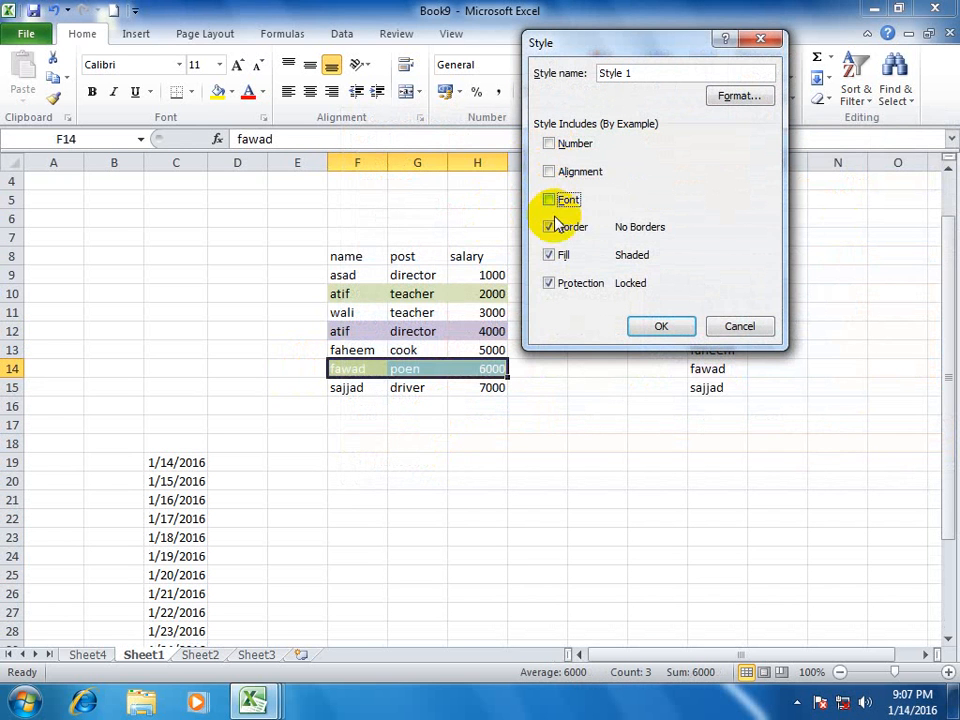
{"action": "left_click", "coordinate": [575, 283]}
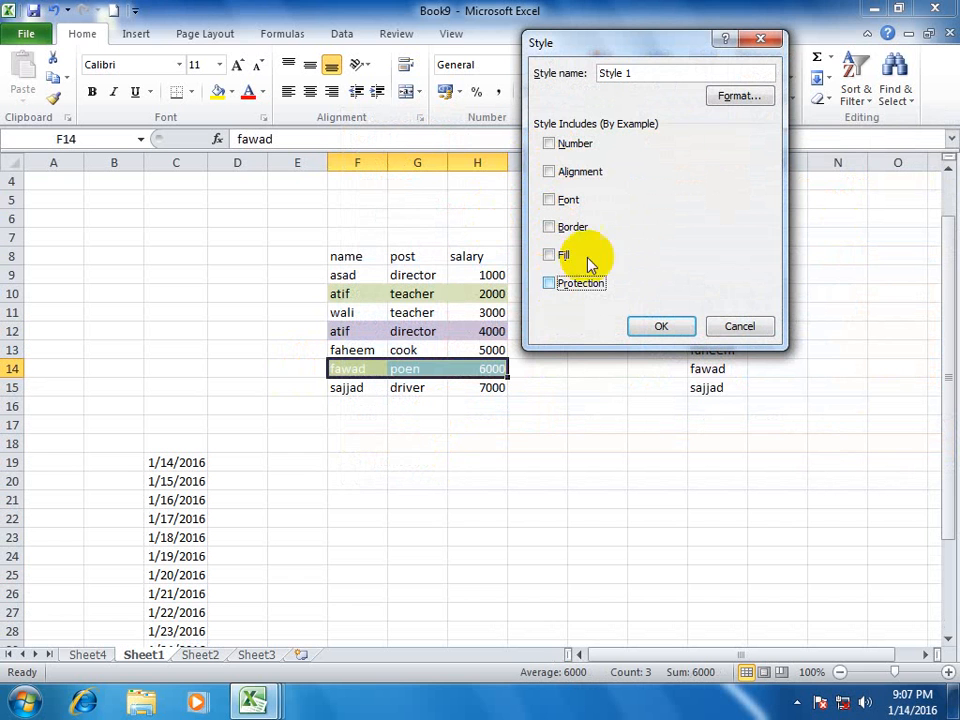
Give the new cell style a font size of 20 and a dark olive-brown background fill, and save it as Style 1.
{"action": "left_click", "coordinate": [726, 96]}
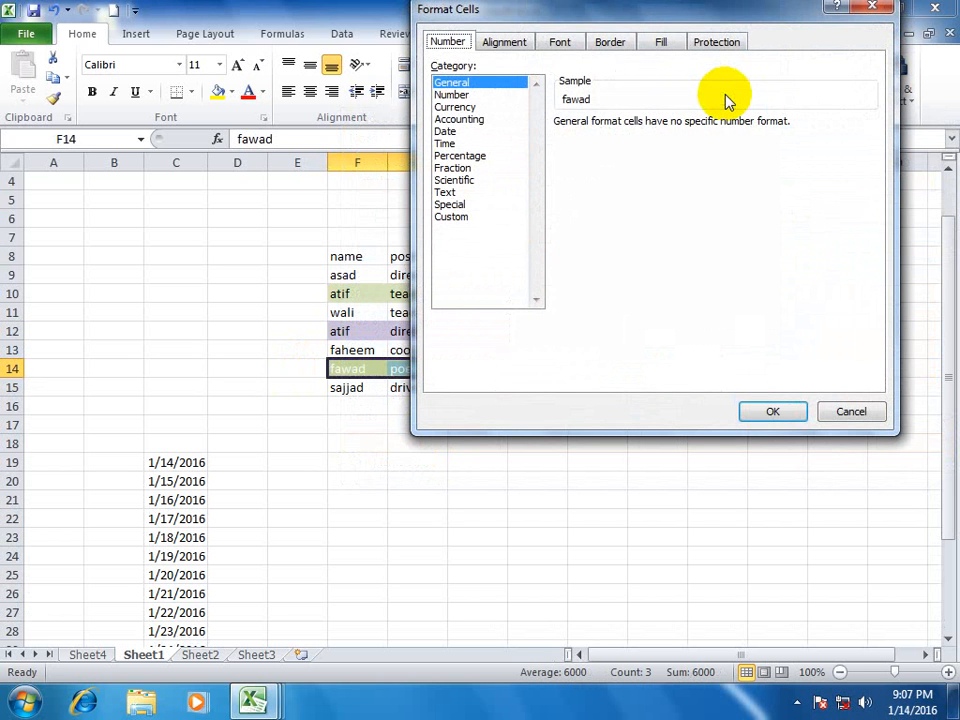
{"action": "left_click", "coordinate": [556, 46]}
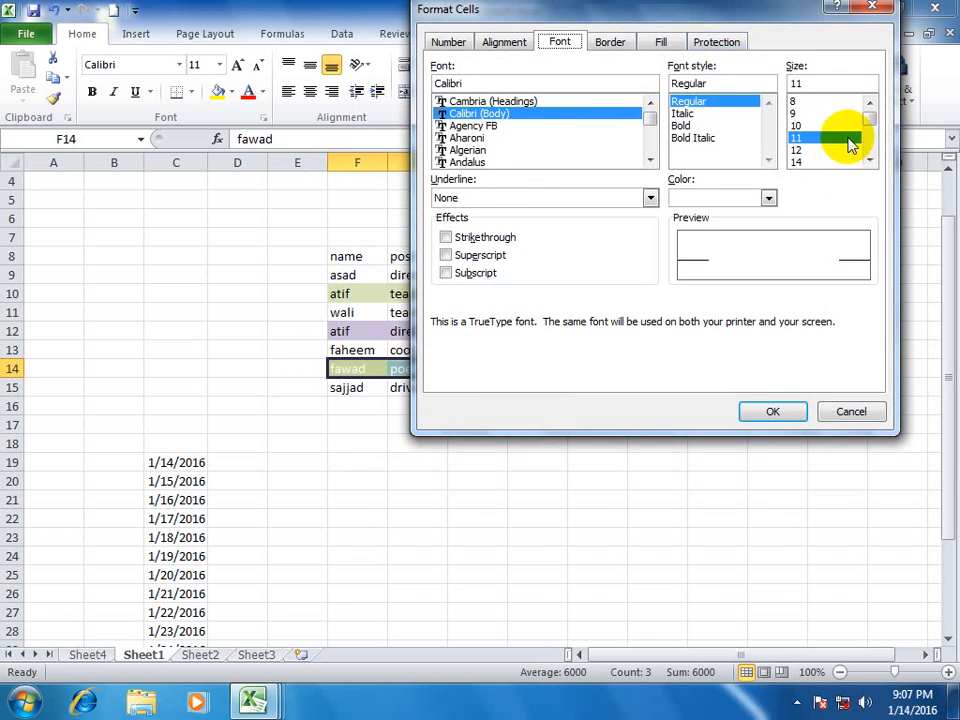
{"action": "left_click", "coordinate": [869, 161]}
{"action": "left_click", "coordinate": [810, 161]}
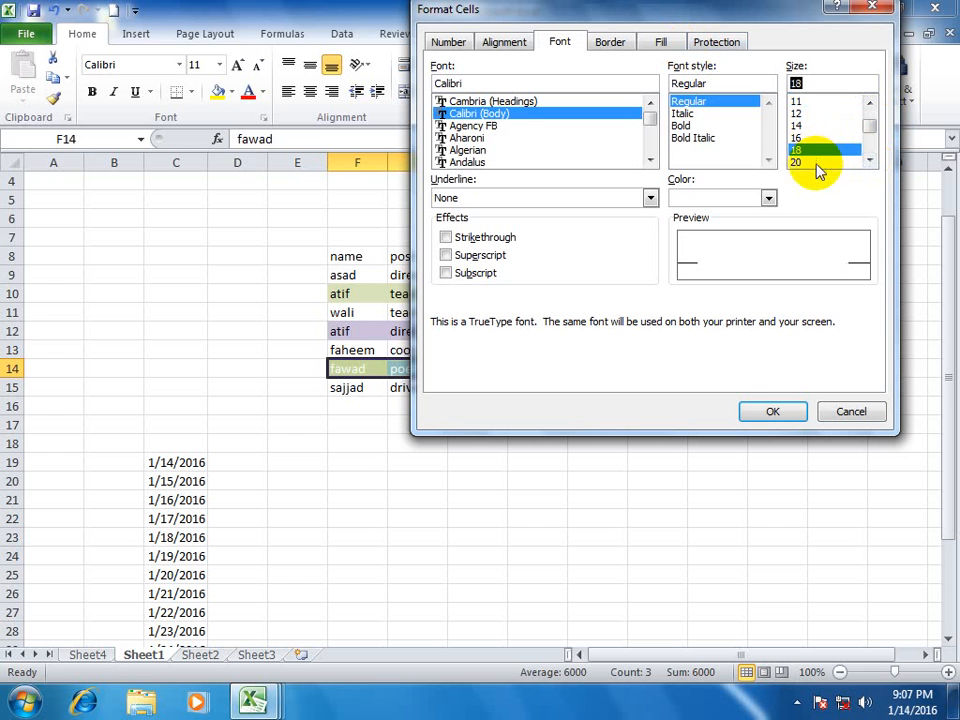
{"action": "left_click", "coordinate": [662, 42]}
{"action": "left_click", "coordinate": [483, 183]}
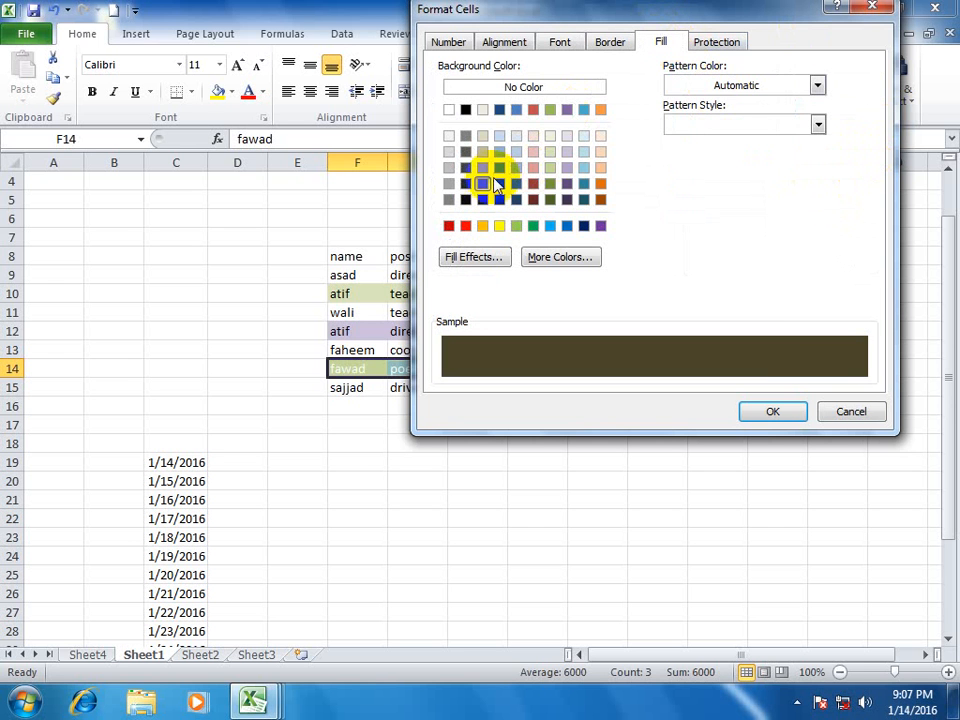
{"action": "left_click", "coordinate": [766, 412]}
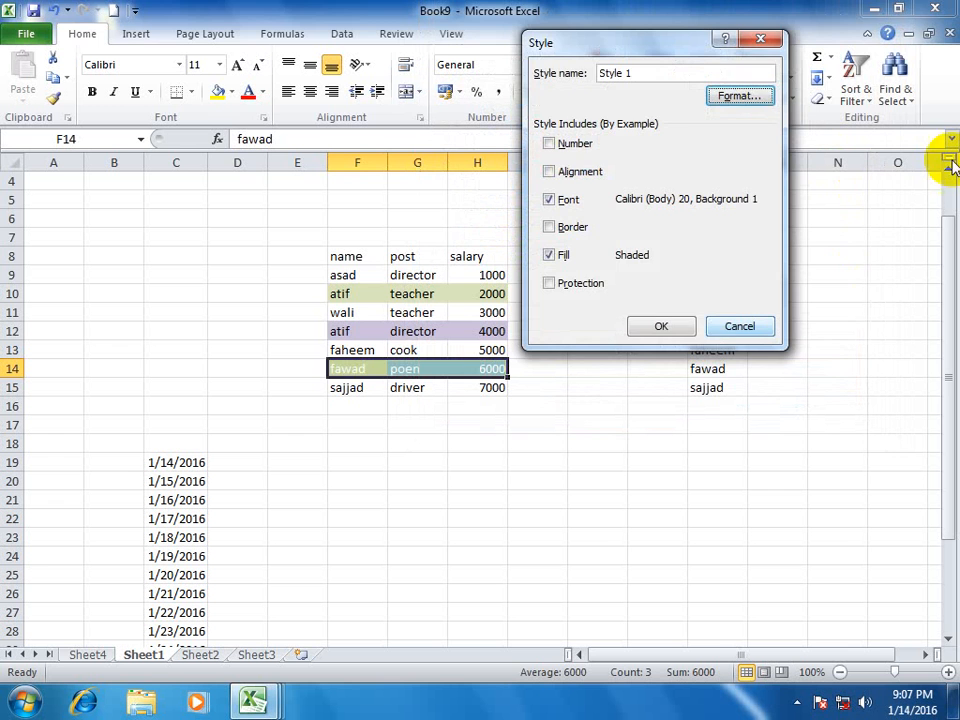
{"action": "left_click", "coordinate": [662, 325]}
{"action": "left_click", "coordinate": [361, 277]}
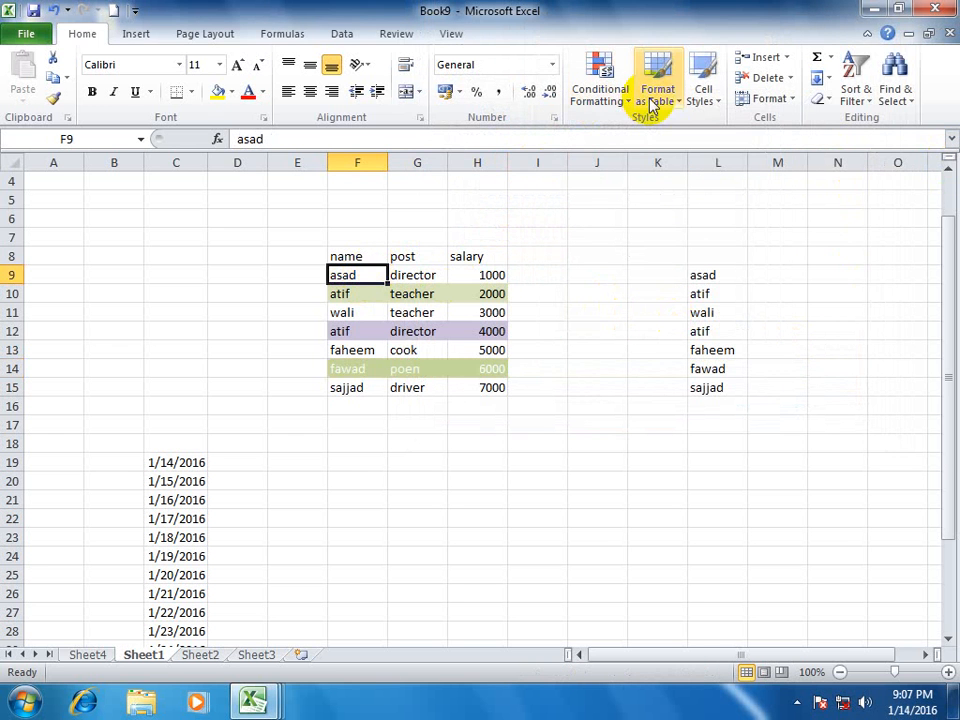
{"action": "left_click", "coordinate": [701, 102]}
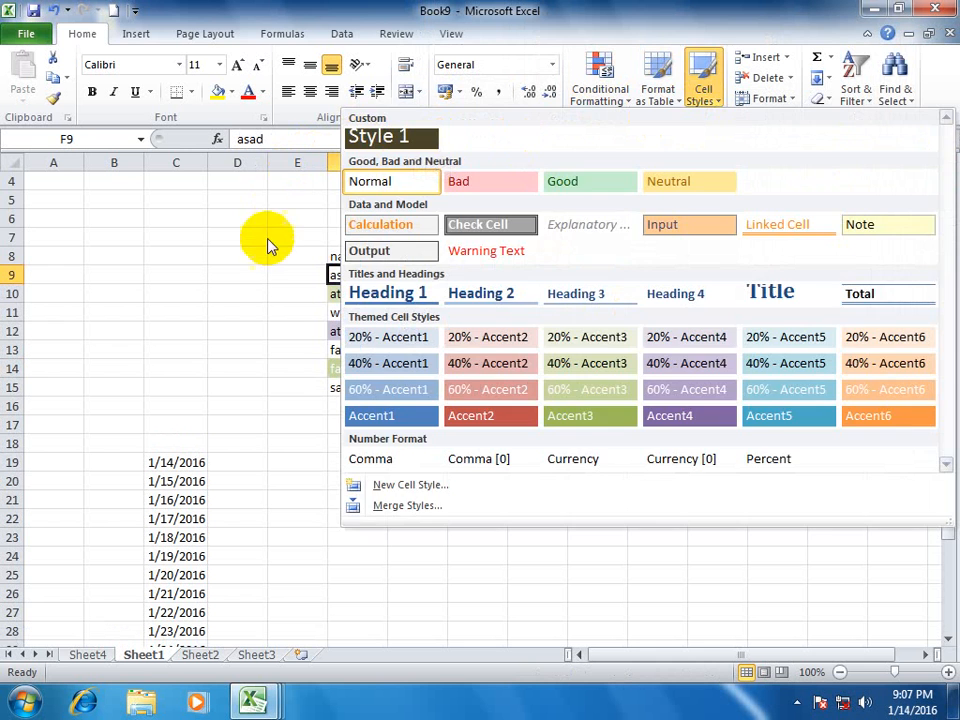
{"action": "key", "text": "Escape"}
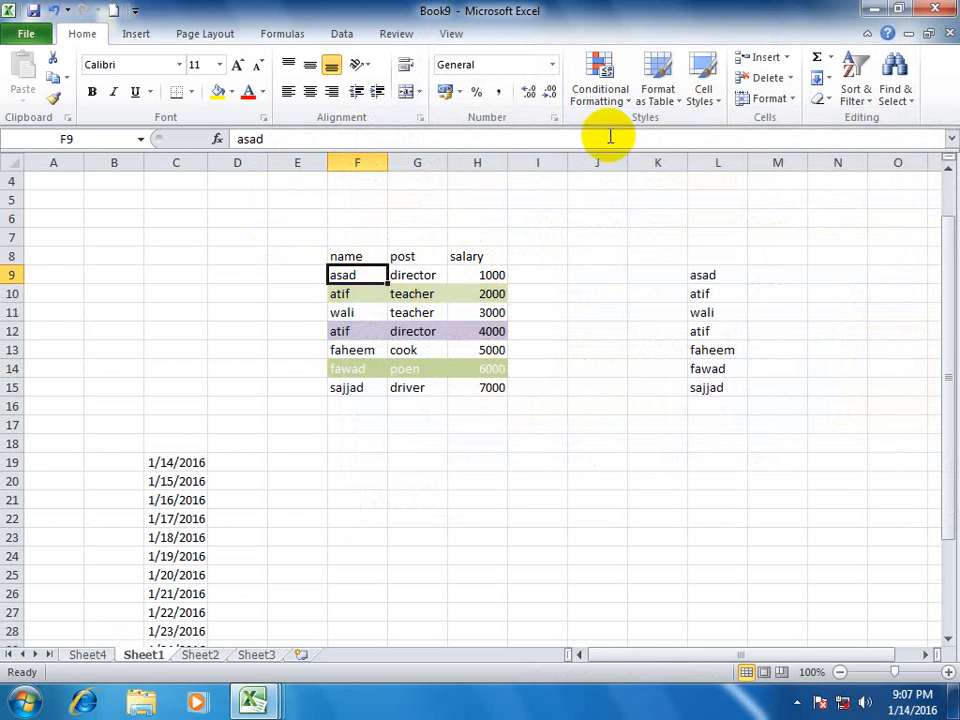
{"action": "left_click", "coordinate": [628, 102]}
{"action": "left_click", "coordinate": [660, 102]}
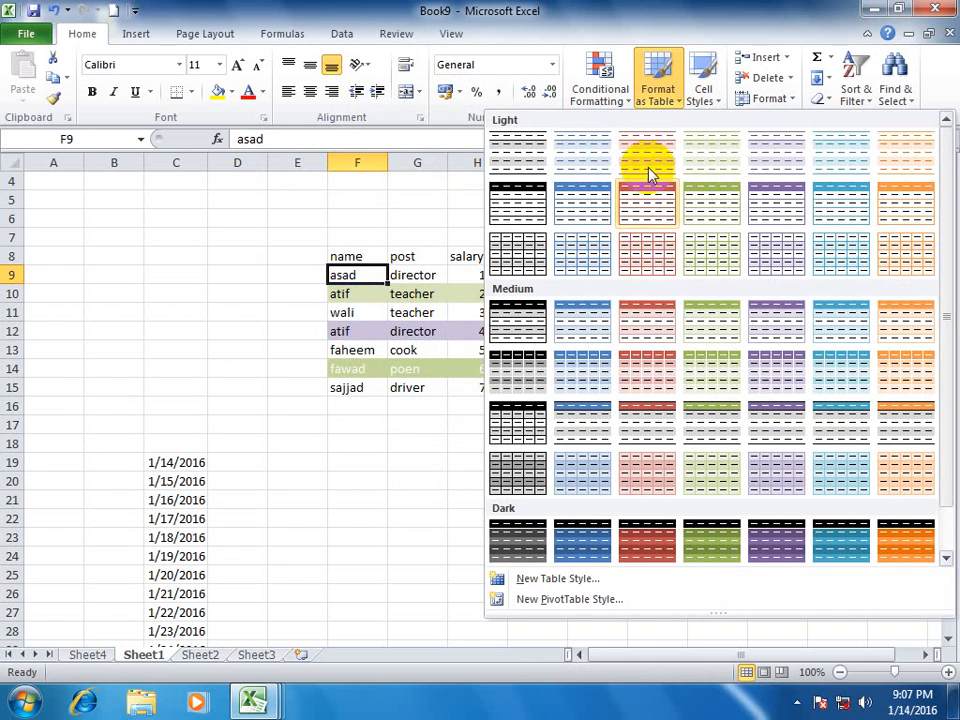
{"action": "left_click", "coordinate": [405, 275]}
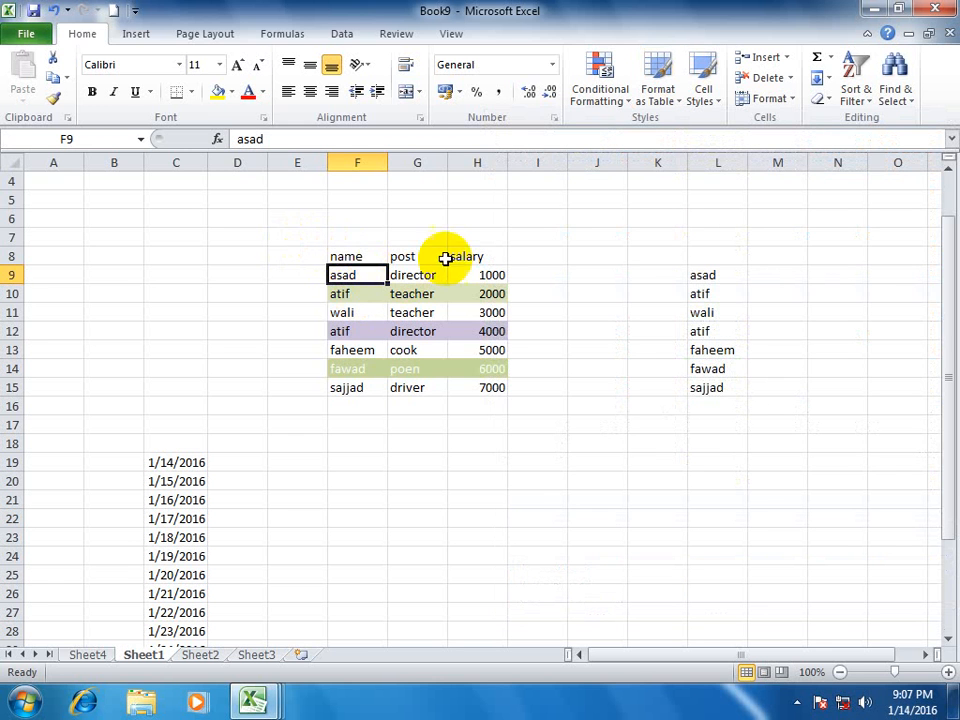
{"action": "left_click", "coordinate": [708, 102]}
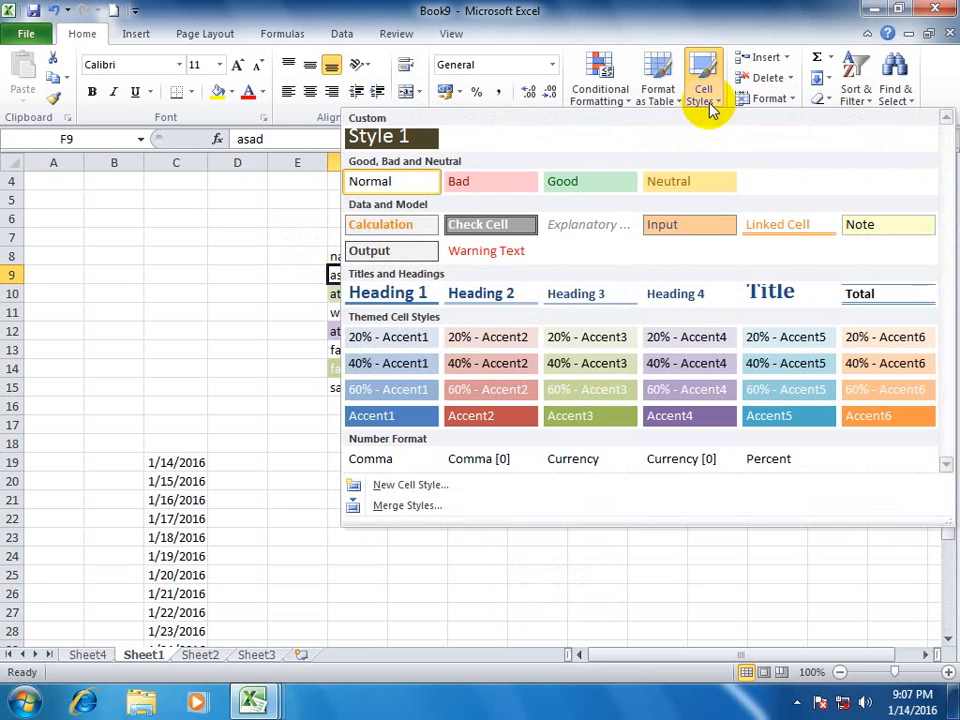
{"action": "left_click", "coordinate": [64, 394]}
Try the Neutral cell style on the name, post and salary data in F9:H15.
{"action": "left_click_drag", "start_coordinate": [343, 274], "coordinate": [500, 390]}
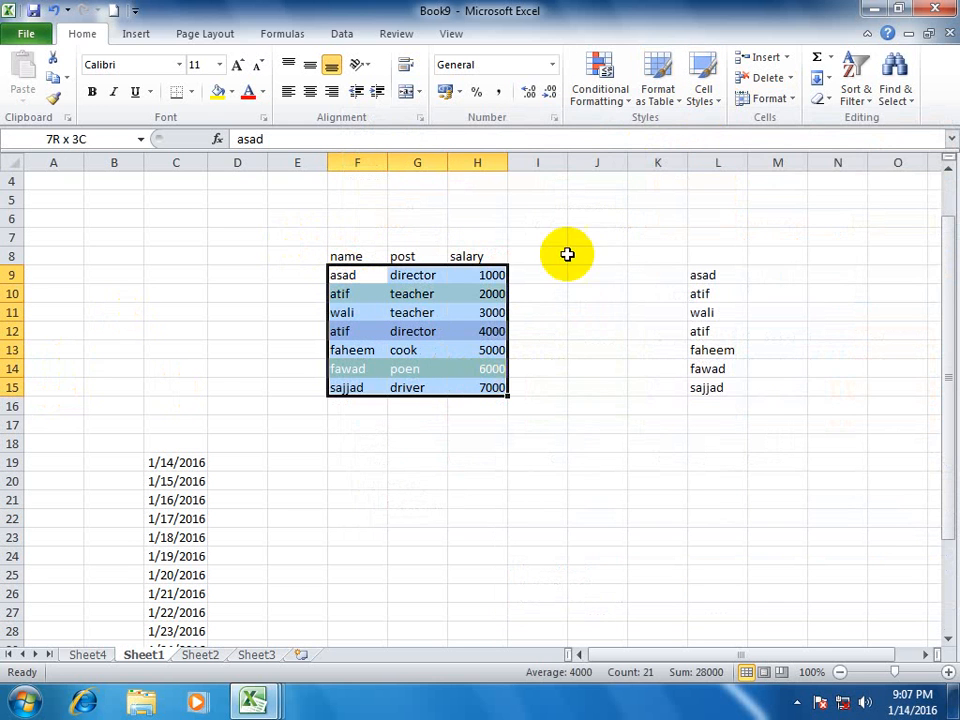
{"action": "left_click", "coordinate": [706, 100]}
{"action": "left_click", "coordinate": [696, 189]}
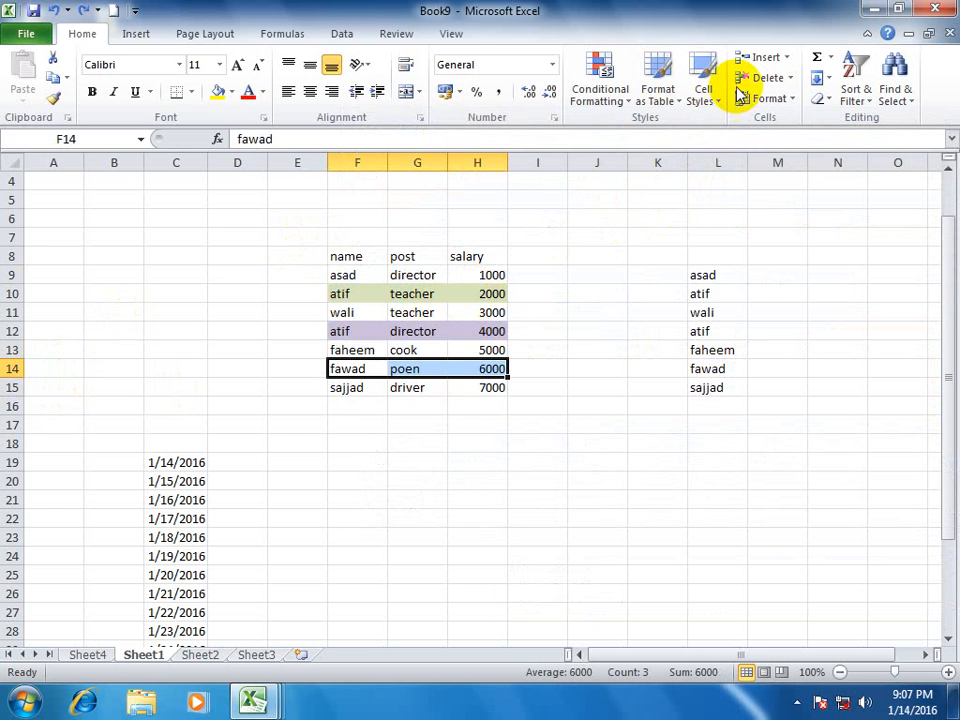
{"action": "left_click", "coordinate": [712, 100]}
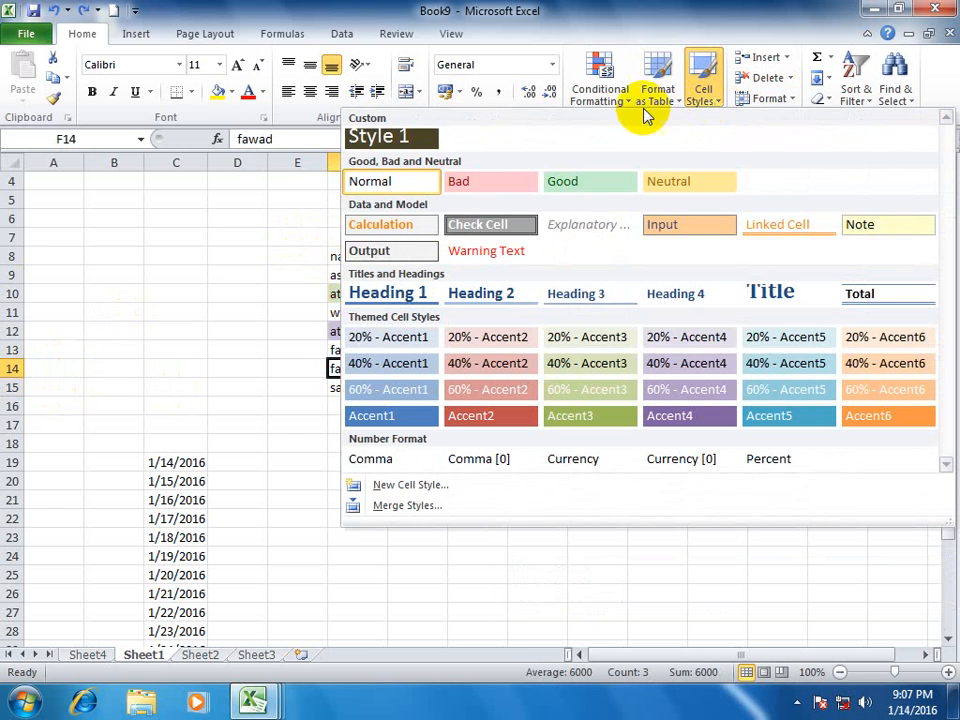
{"action": "left_click", "coordinate": [261, 407]}
{"action": "left_click", "coordinate": [352, 276]}
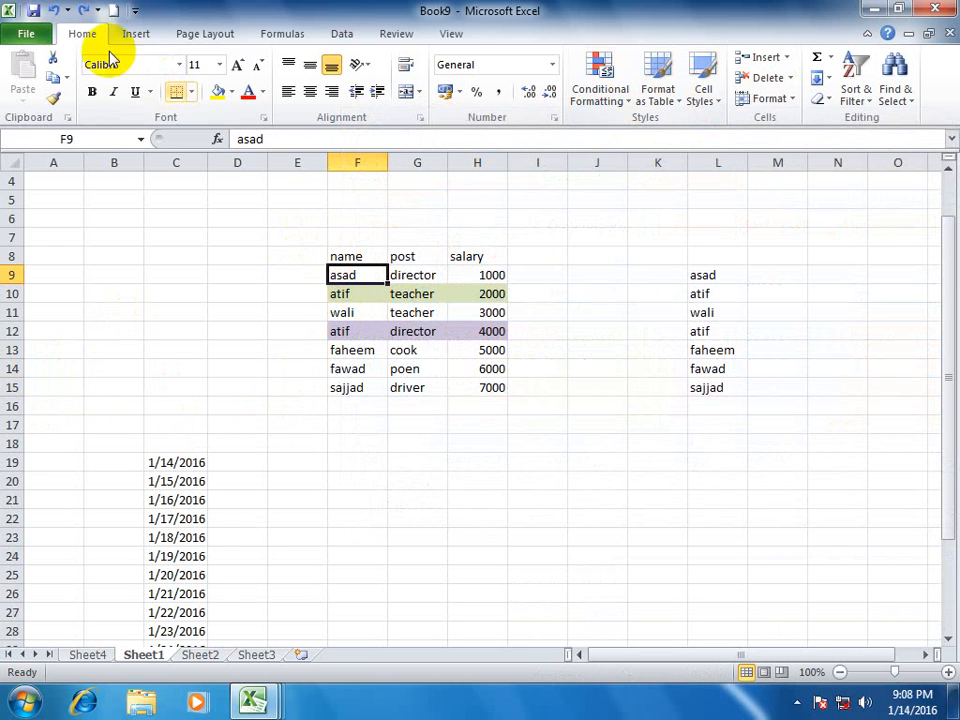
Create a new blank workbook and fill the range G4:J11 with the text sdsf.
{"action": "left_click", "coordinate": [115, 13]}
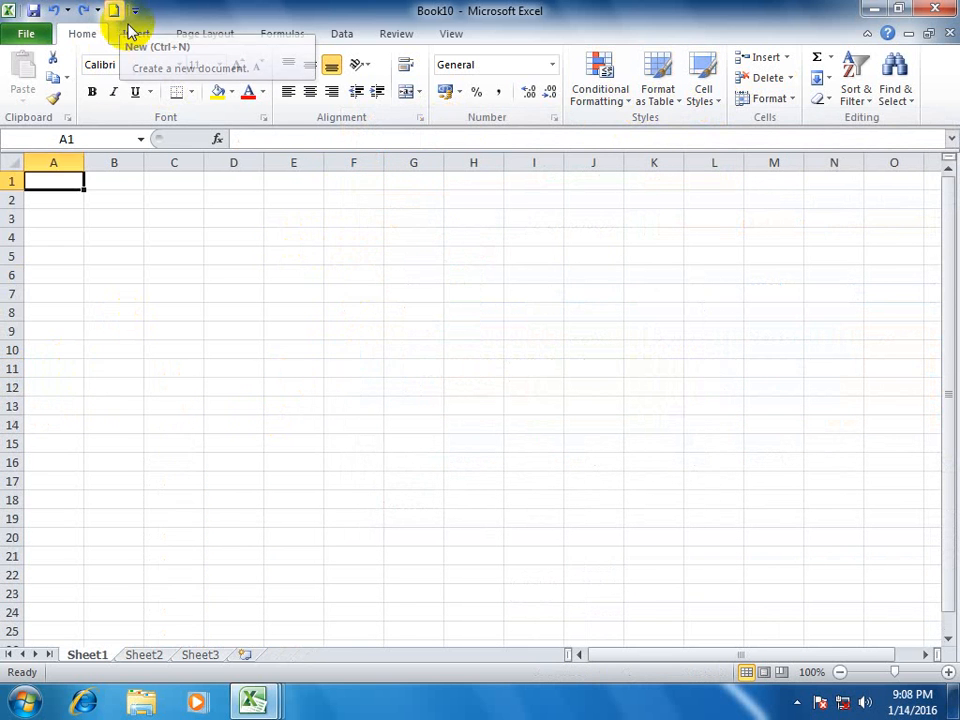
{"action": "left_click", "coordinate": [413, 237]}
{"action": "left_click", "coordinate": [583, 376], "text": "shift"}
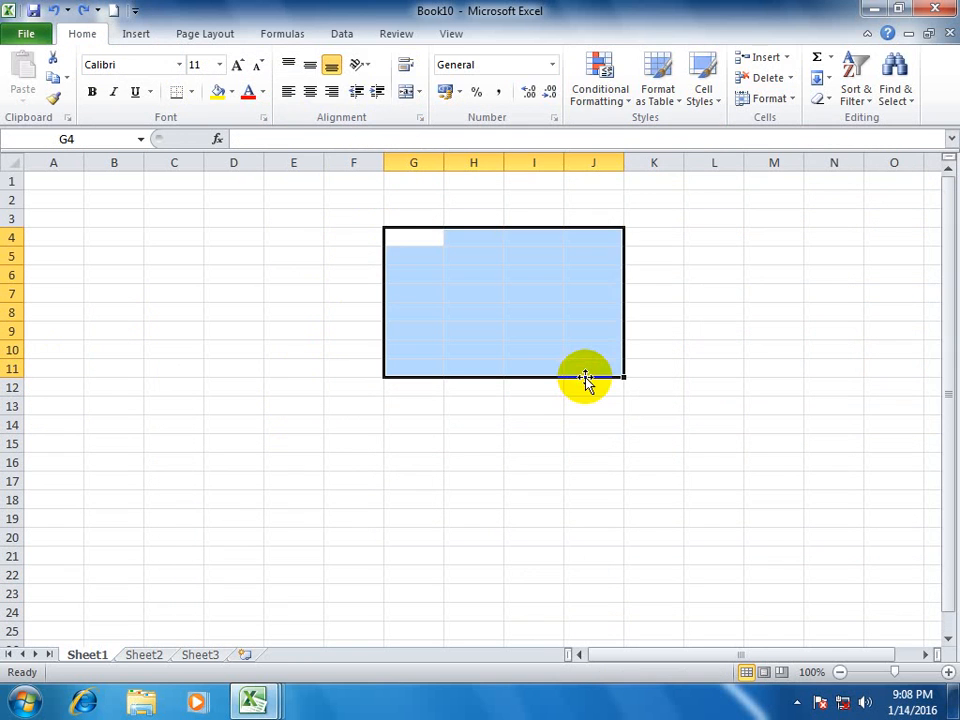
{"action": "type", "text": "sdsf"}
{"action": "key", "text": "ctrl+Return"}
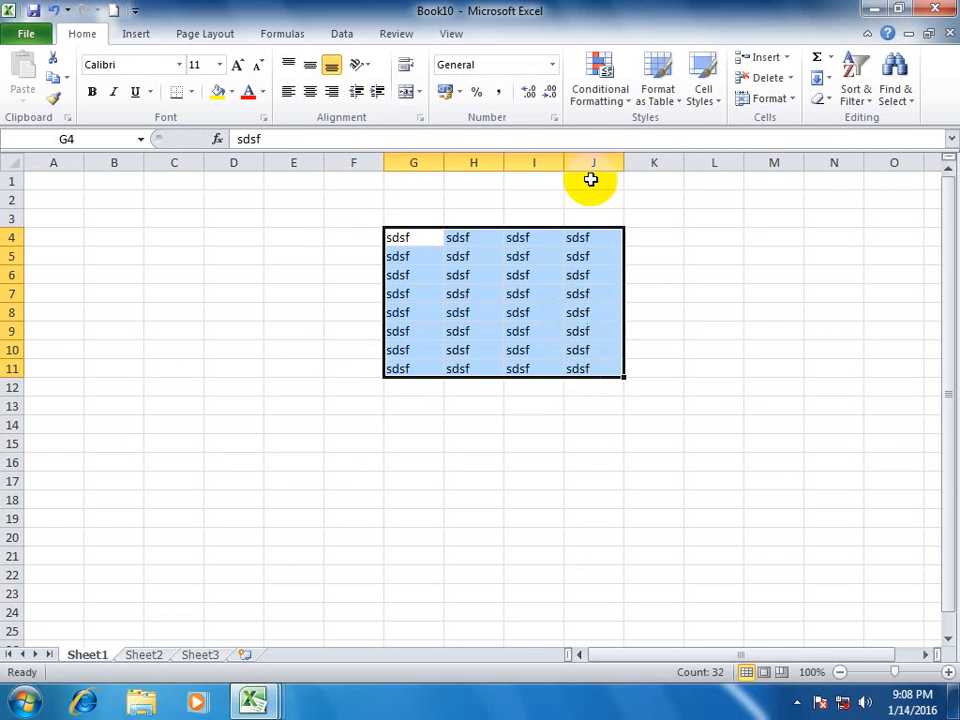
{"action": "left_click", "coordinate": [704, 96]}
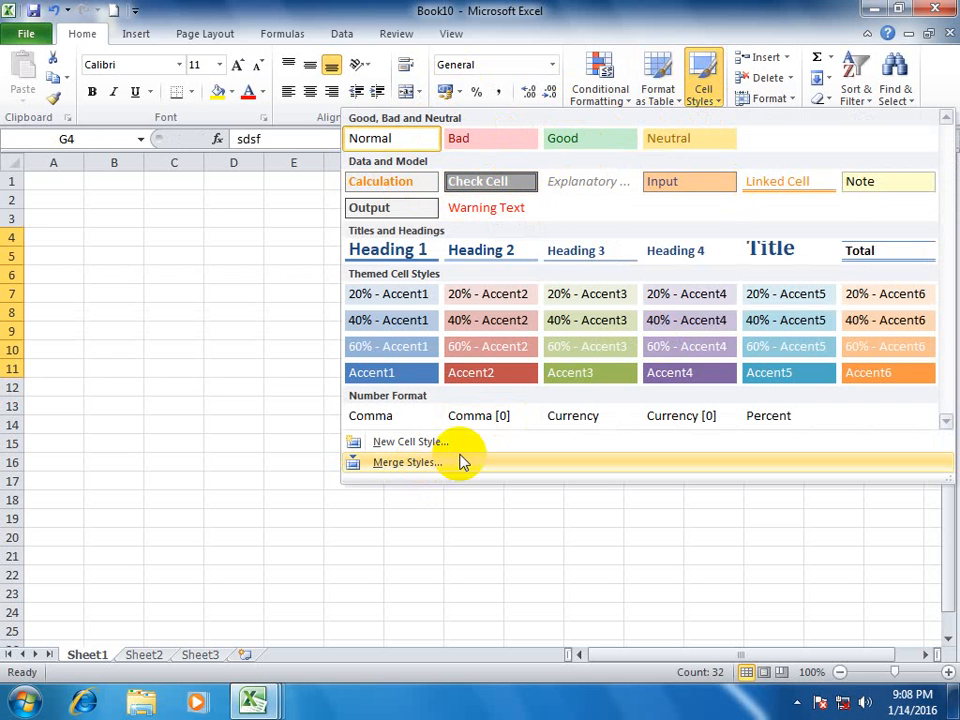
{"action": "left_click", "coordinate": [463, 462]}
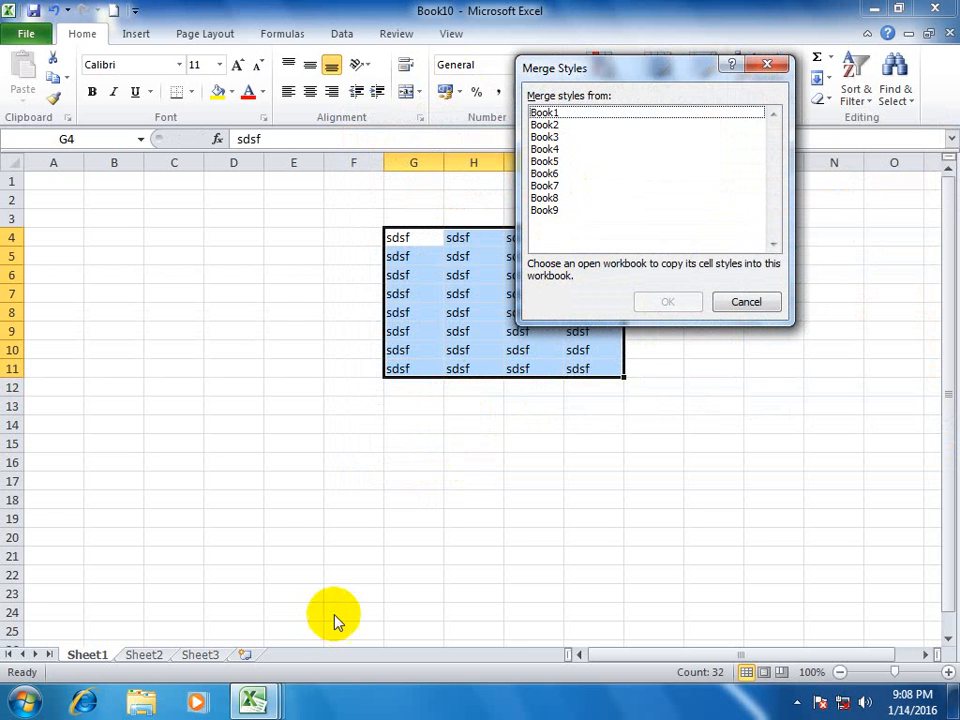
{"action": "left_click", "coordinate": [254, 702]}
{"action": "left_click", "coordinate": [274, 613]}
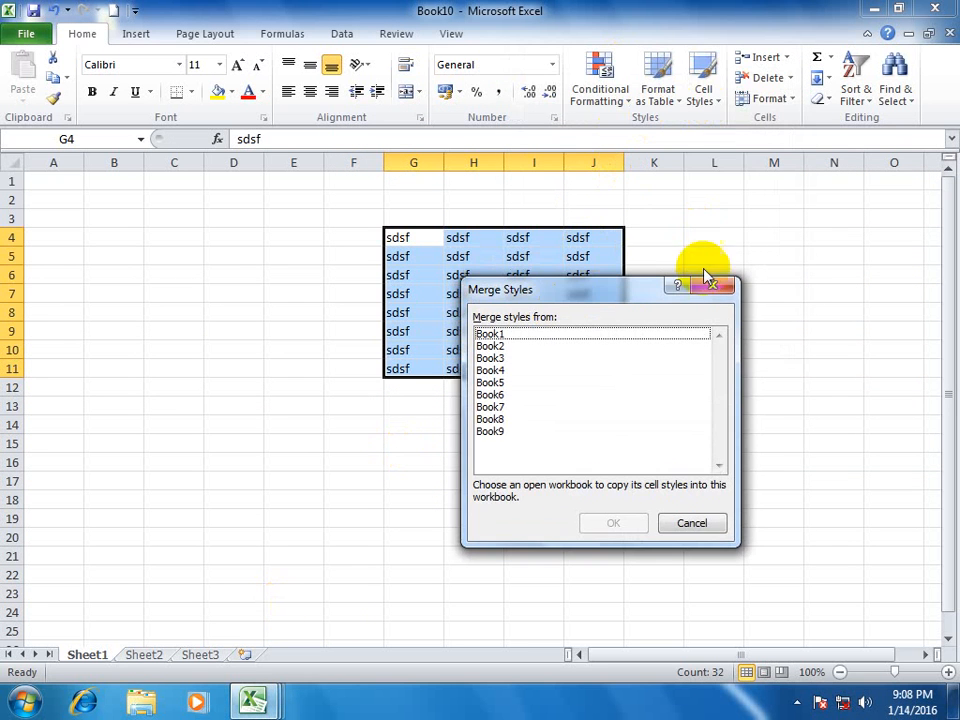
{"action": "left_click", "coordinate": [720, 280]}
{"action": "left_click", "coordinate": [711, 100]}
{"action": "left_click", "coordinate": [713, 100]}
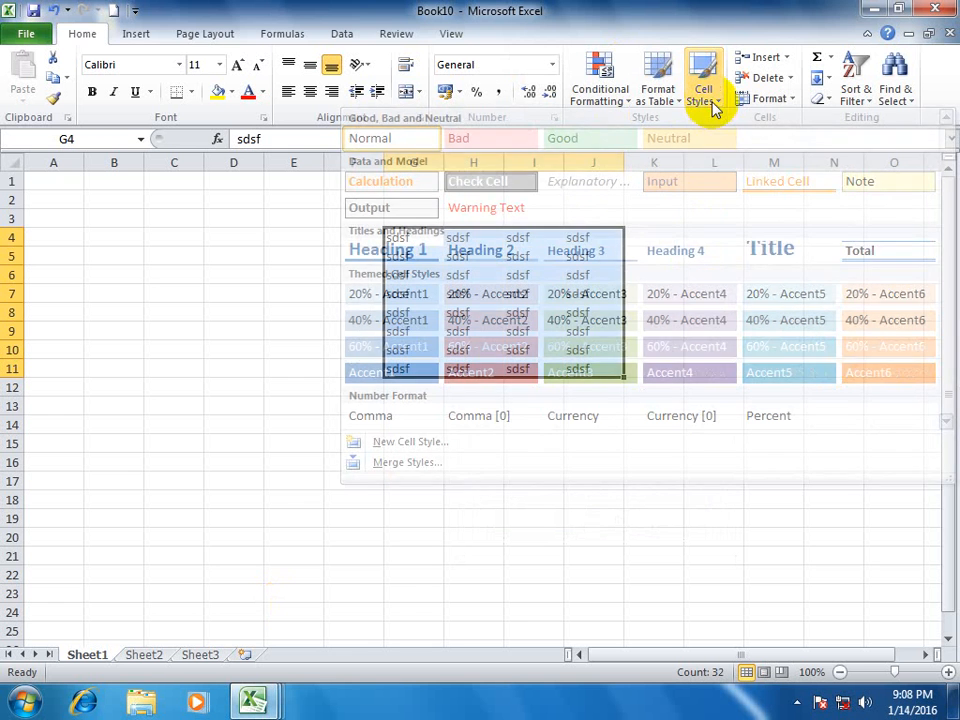
Switch to Book9 to check its custom cell styles and return to Book10.
{"action": "left_click", "coordinate": [254, 702]}
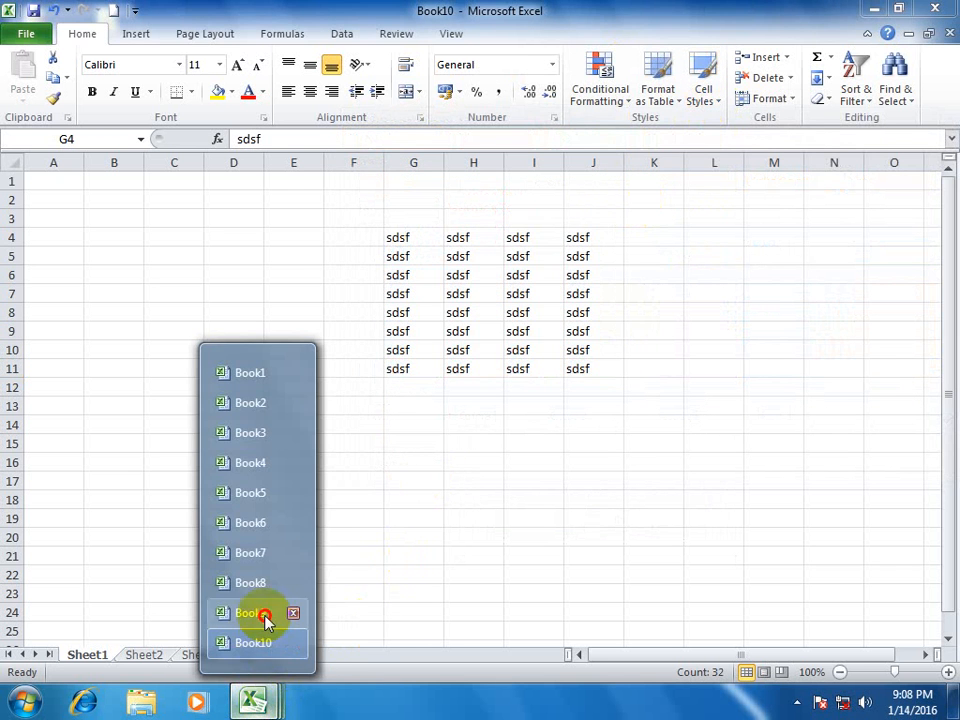
{"action": "left_click", "coordinate": [264, 614]}
{"action": "left_click", "coordinate": [703, 100]}
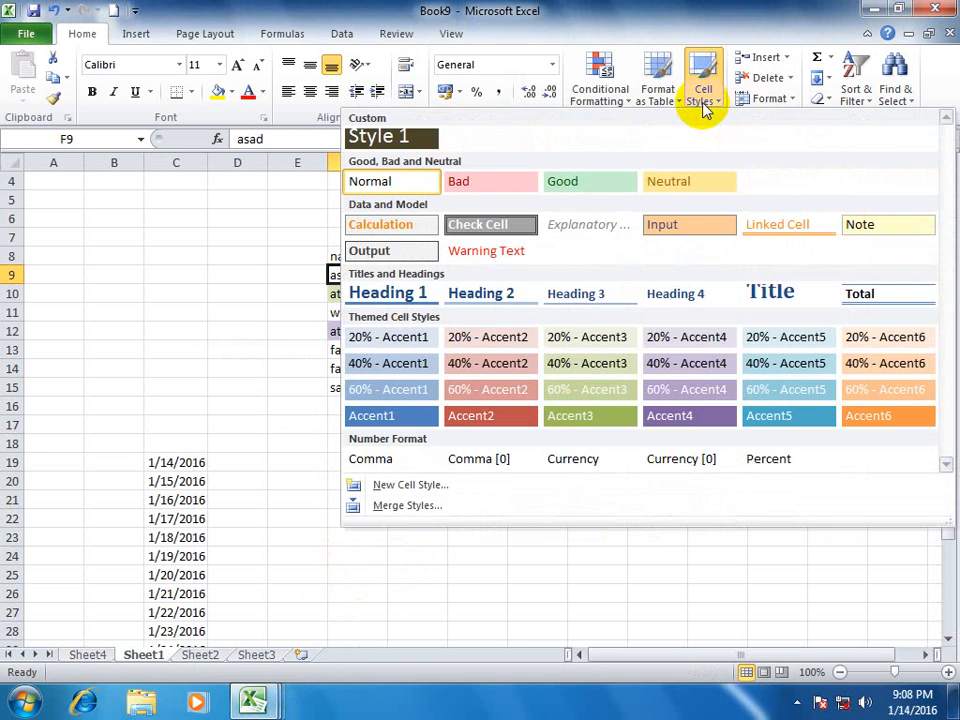
{"action": "left_click", "coordinate": [397, 640]}
{"action": "left_click", "coordinate": [254, 700]}
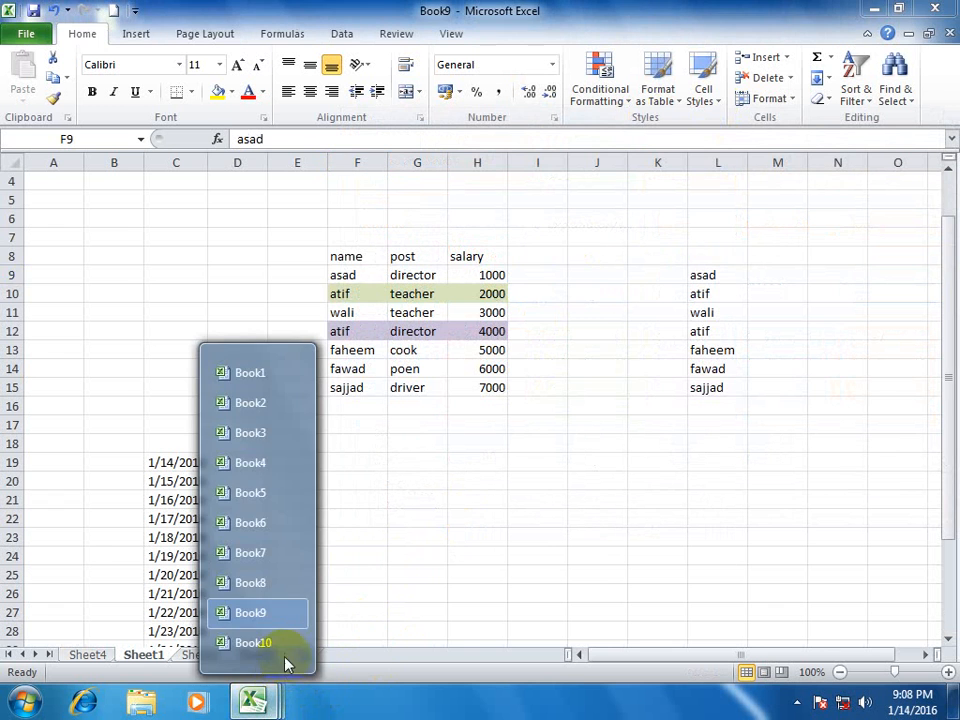
{"action": "left_click", "coordinate": [255, 643]}
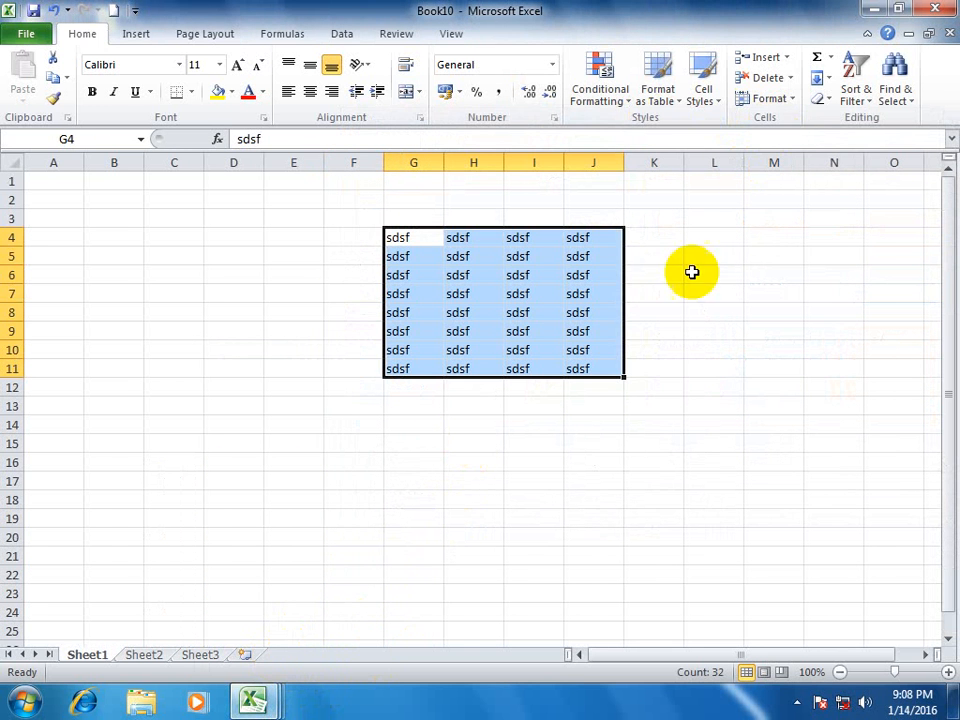
Merge the cell styles of Book9 into Book10 and apply the custom Style 1 to G4:K11.
{"action": "left_click", "coordinate": [652, 316]}
{"action": "left_click_drag", "start_coordinate": [419, 228], "coordinate": [632, 370]}
{"action": "left_click", "coordinate": [704, 92]}
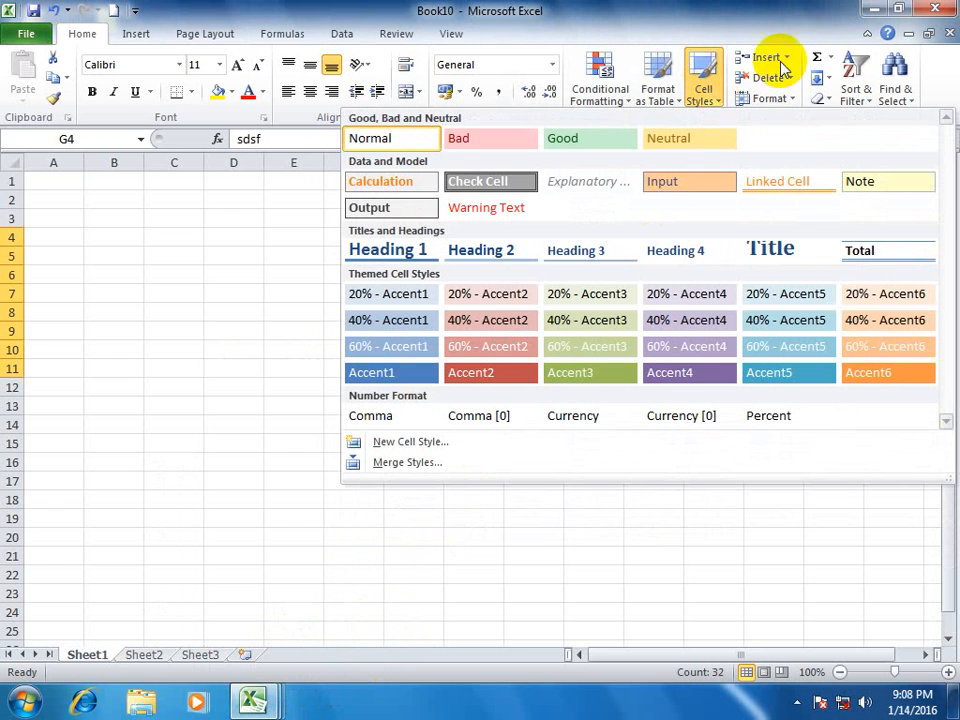
{"action": "left_click", "coordinate": [400, 465]}
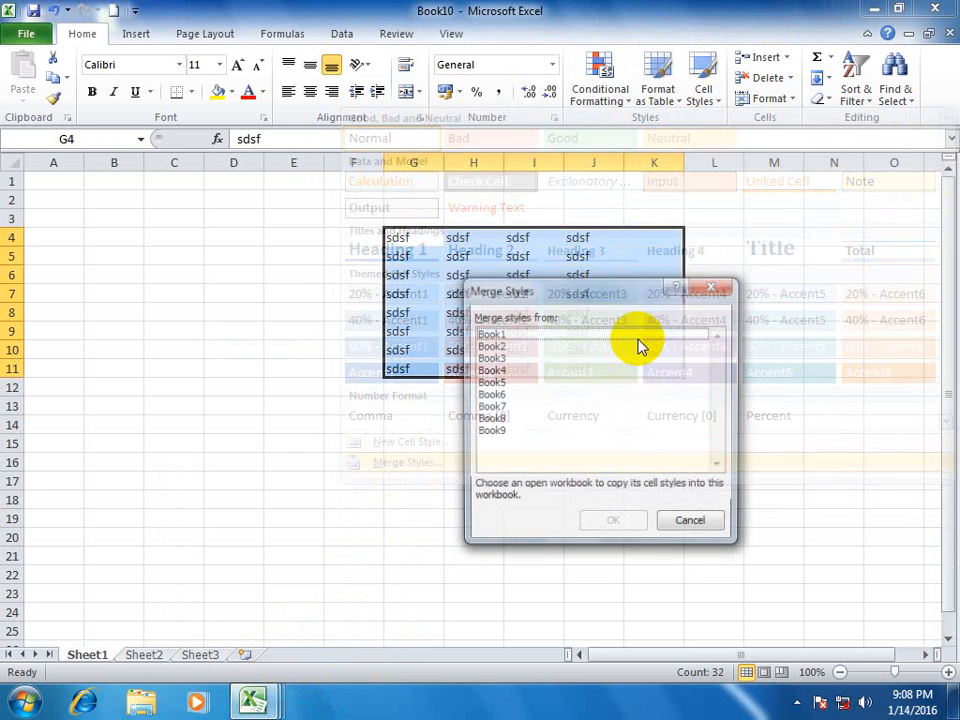
{"action": "left_click", "coordinate": [493, 432]}
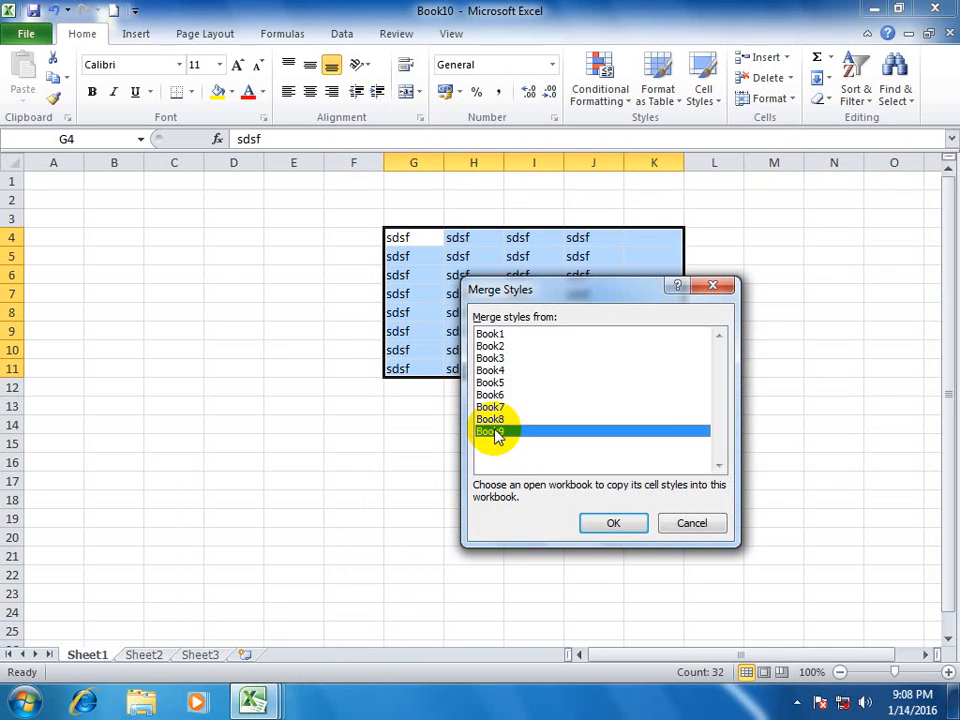
{"action": "left_click", "coordinate": [611, 523]}
{"action": "left_click", "coordinate": [704, 97]}
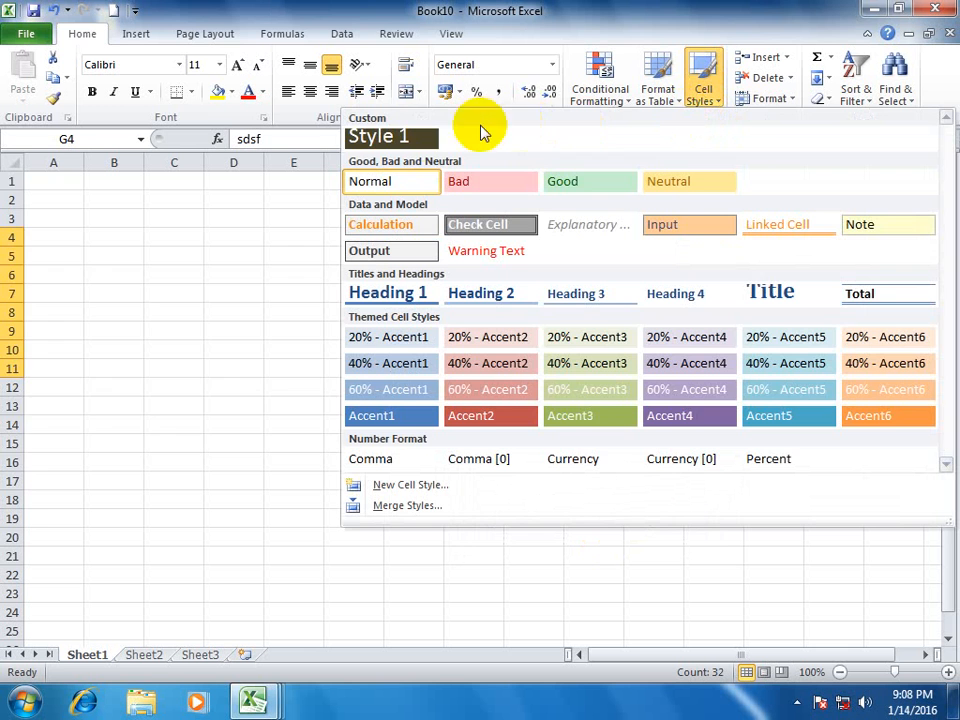
{"action": "left_click", "coordinate": [396, 141]}
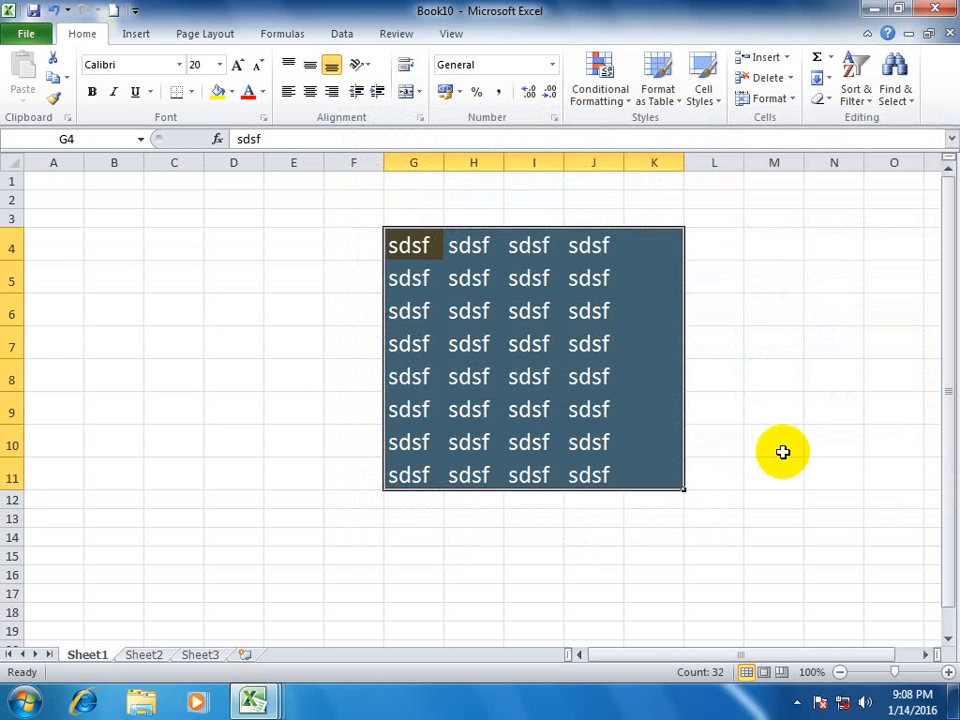
{"action": "left_click", "coordinate": [705, 100]}
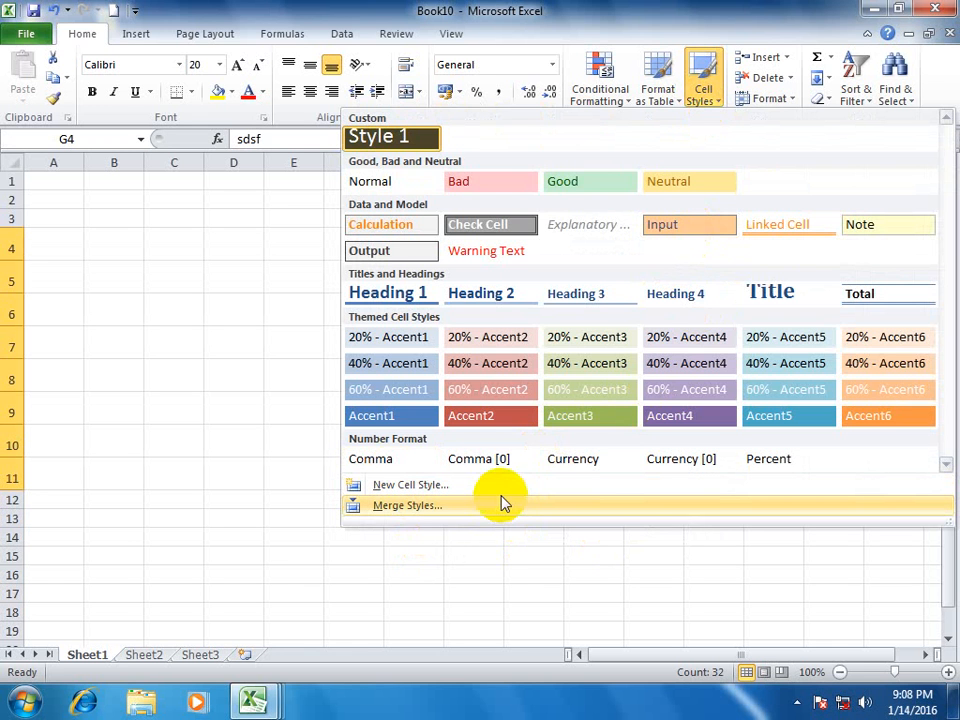
{"action": "right_click", "coordinate": [400, 133]}
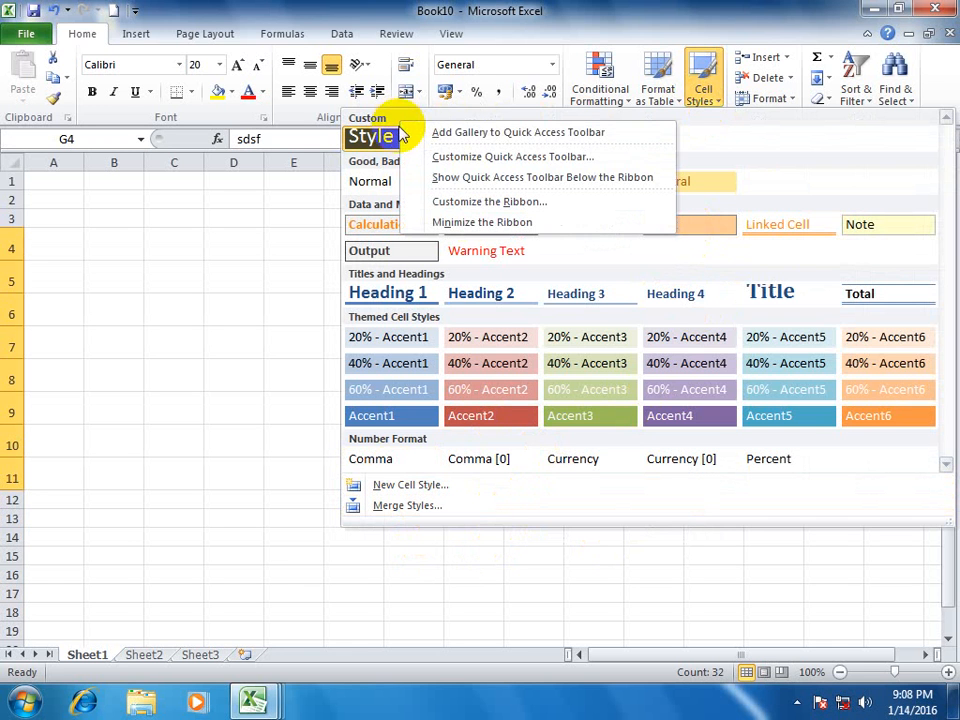
{"action": "left_click", "coordinate": [429, 155]}
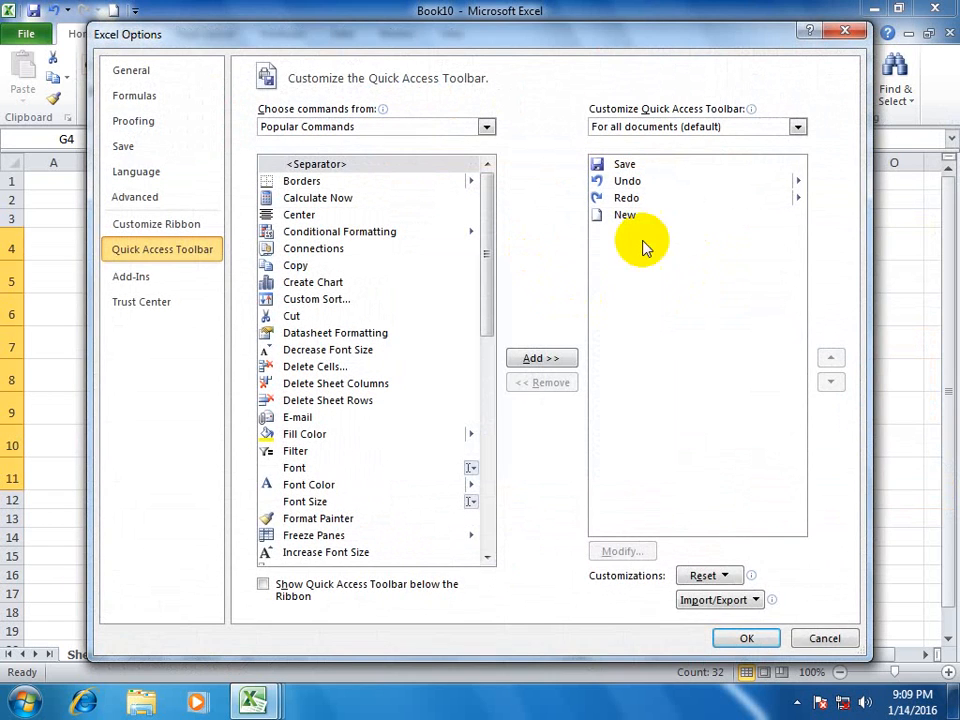
{"action": "left_click", "coordinate": [812, 637]}
Close the Book10 and Book9 workbooks without saving their changes.
{"action": "key", "text": "alt+F4"}
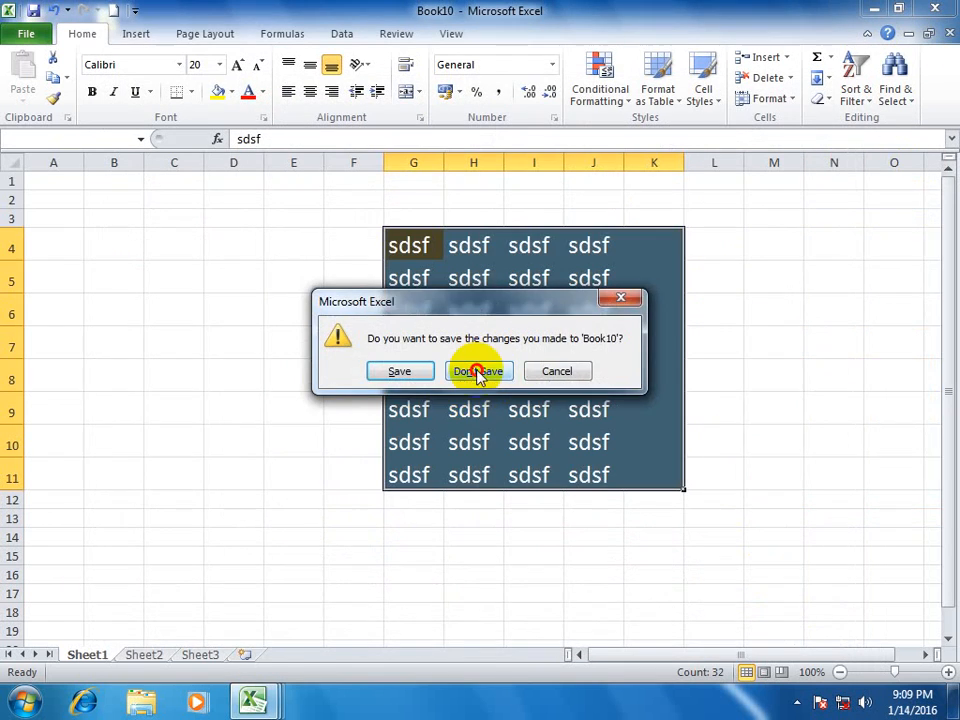
{"action": "left_click", "coordinate": [478, 373]}
{"action": "key", "text": "alt+F4"}
{"action": "left_click", "coordinate": [488, 374]}
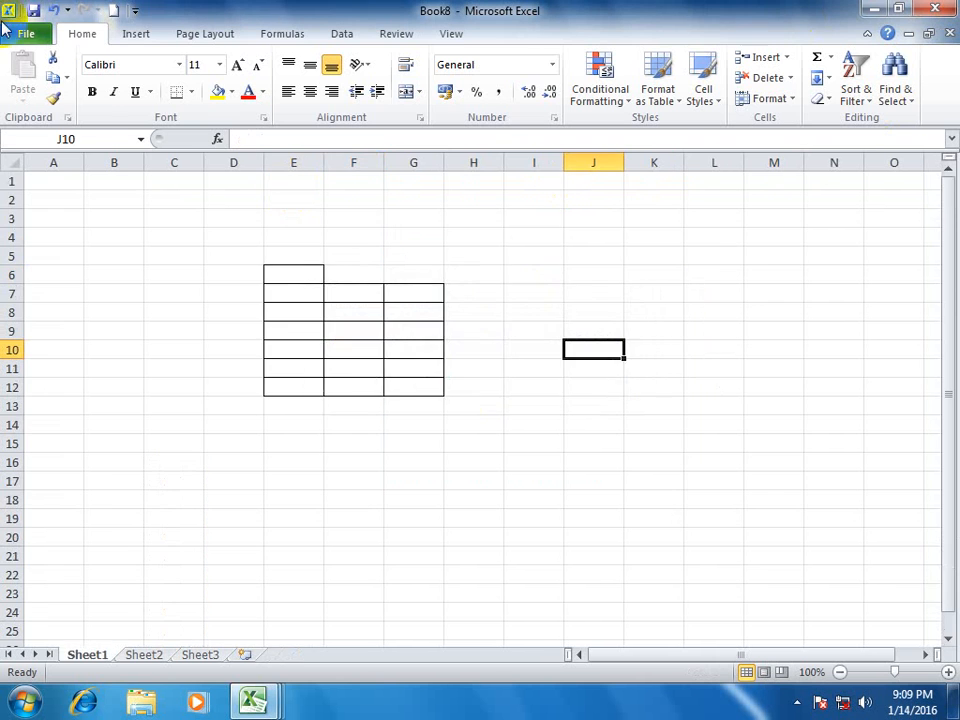
Exit Excel, discarding the changes in the remaining open workbooks.
{"action": "left_click", "coordinate": [8, 32]}
{"action": "left_click", "coordinate": [71, 411]}
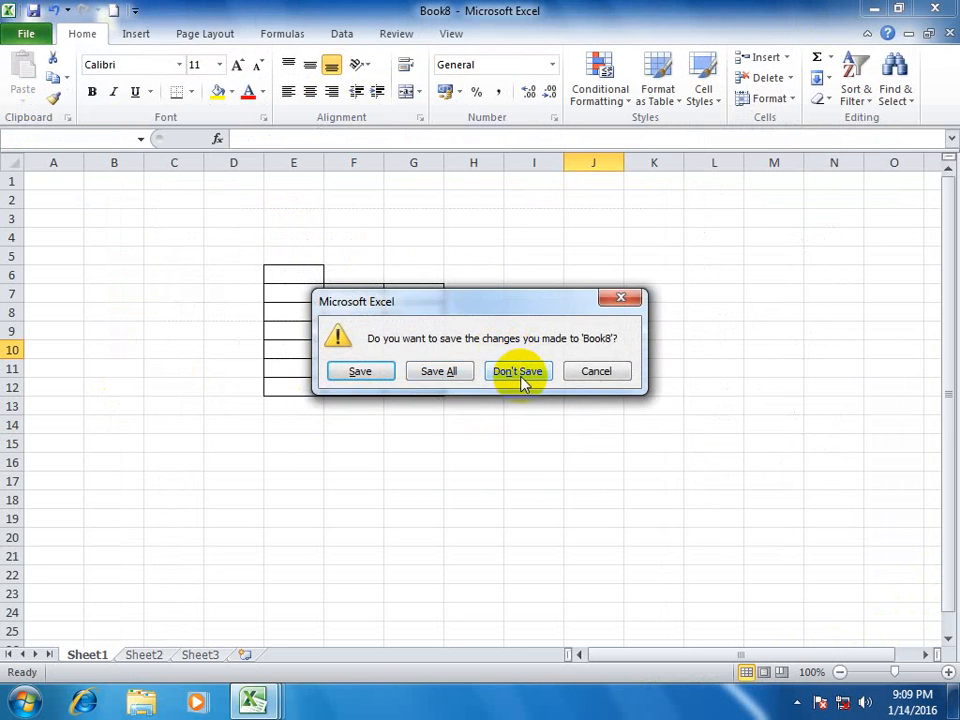
{"action": "left_click", "coordinate": [518, 372]}
{"action": "left_click", "coordinate": [518, 372]}
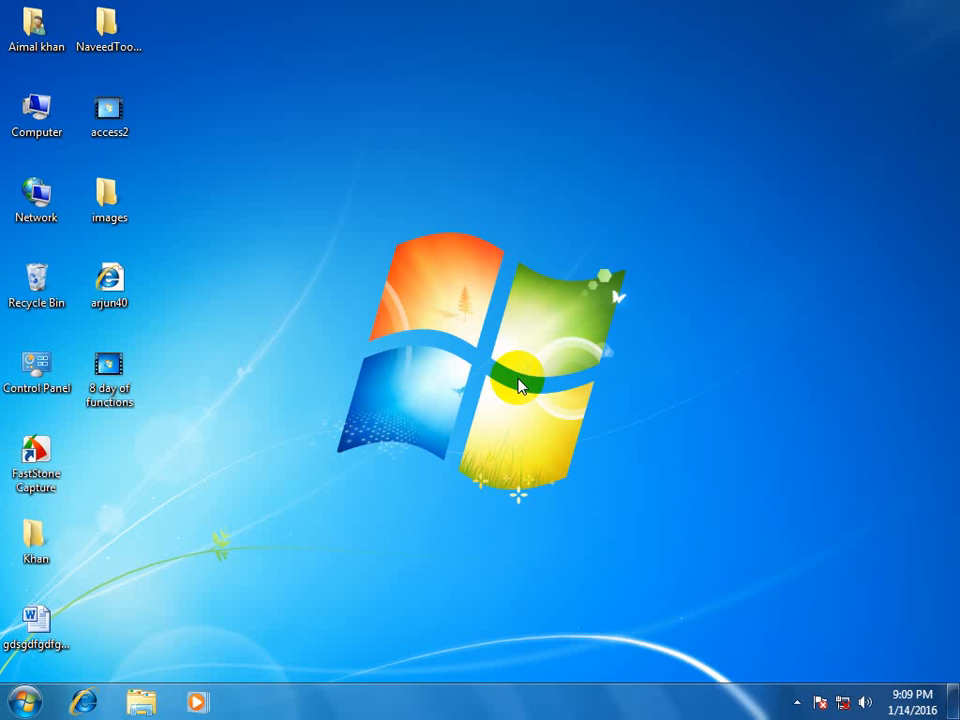